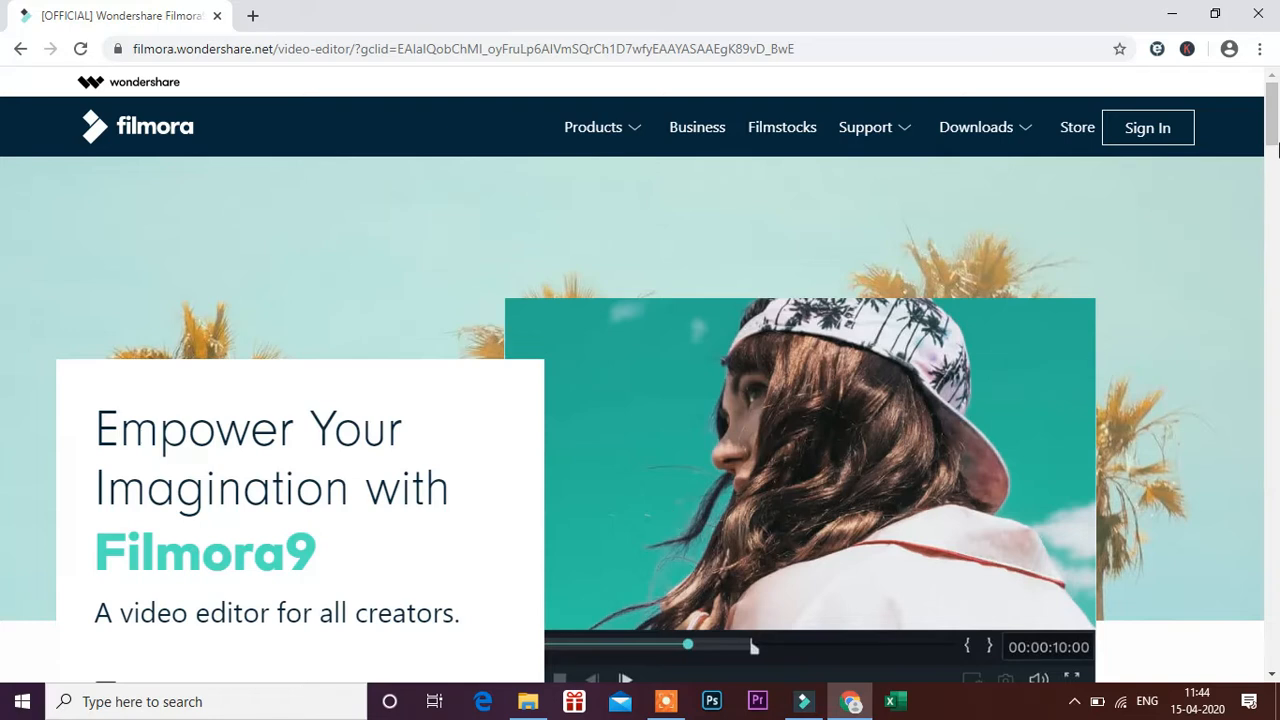
scroll(1272, 145, "down", 2)
scroll(1276, 150, "down", 1)
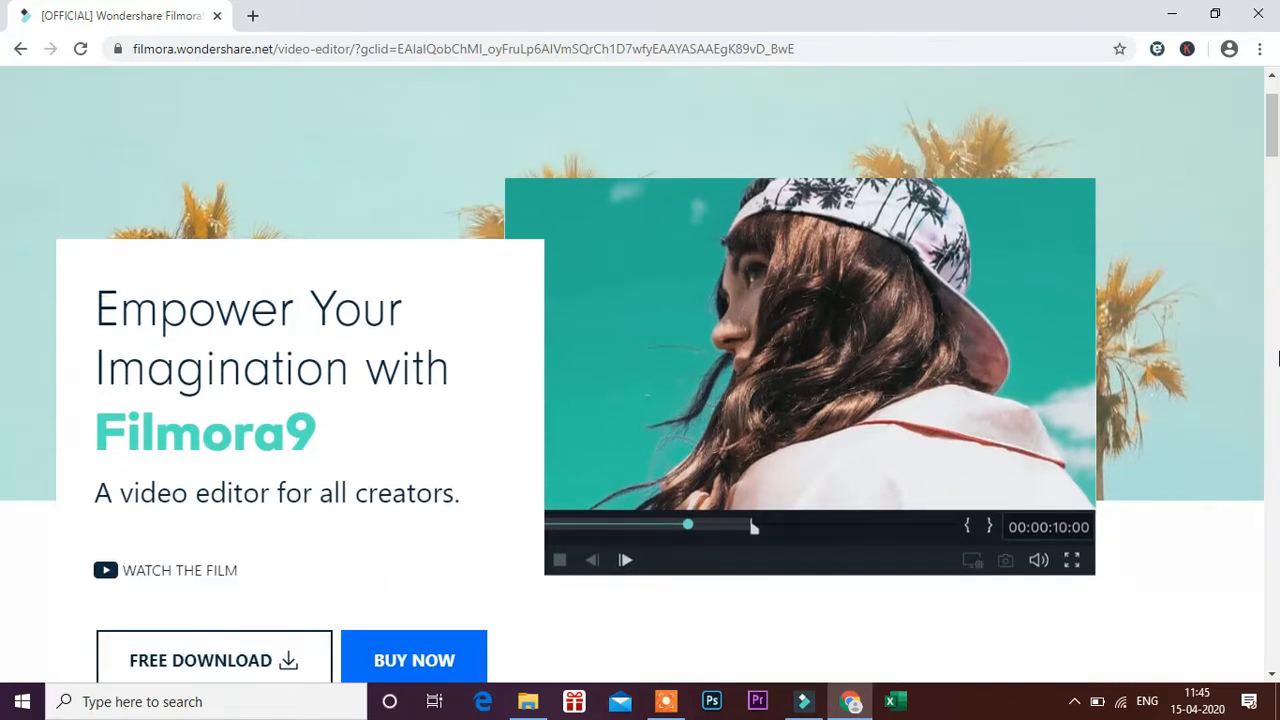
scroll(1276, 160, "down", 3)
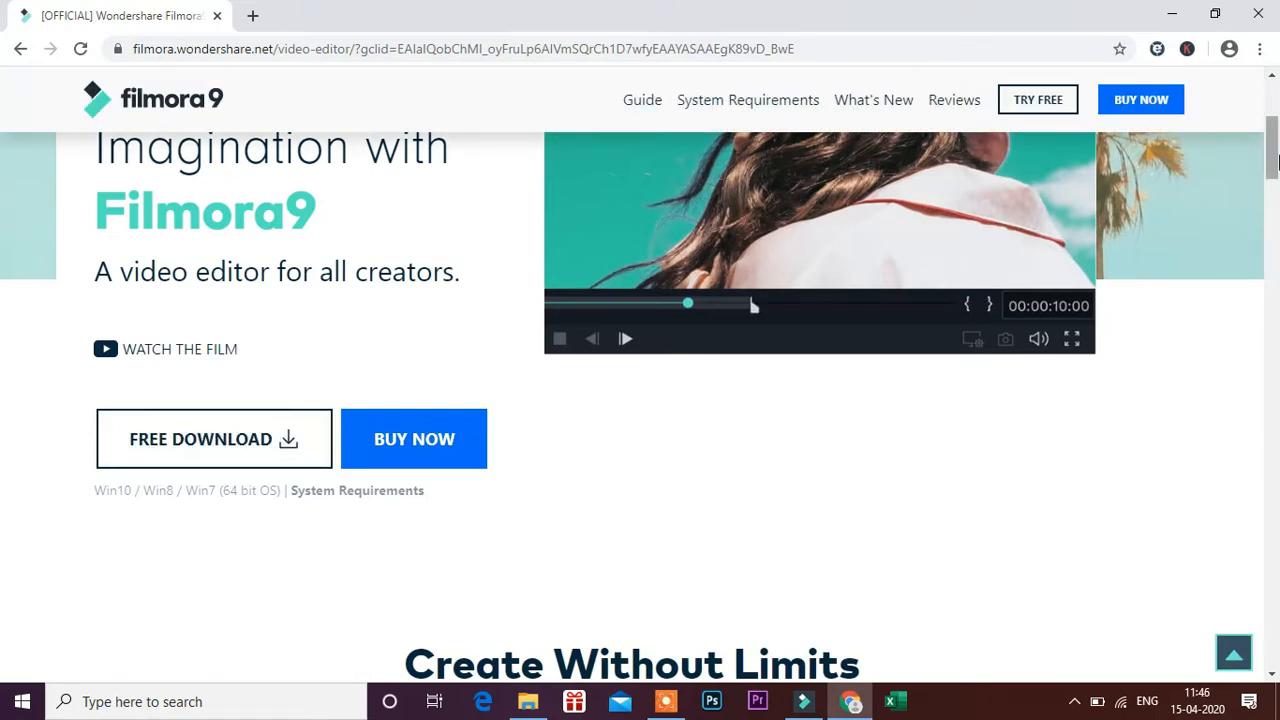
left_click_drag(1273, 160, 1273, 197)
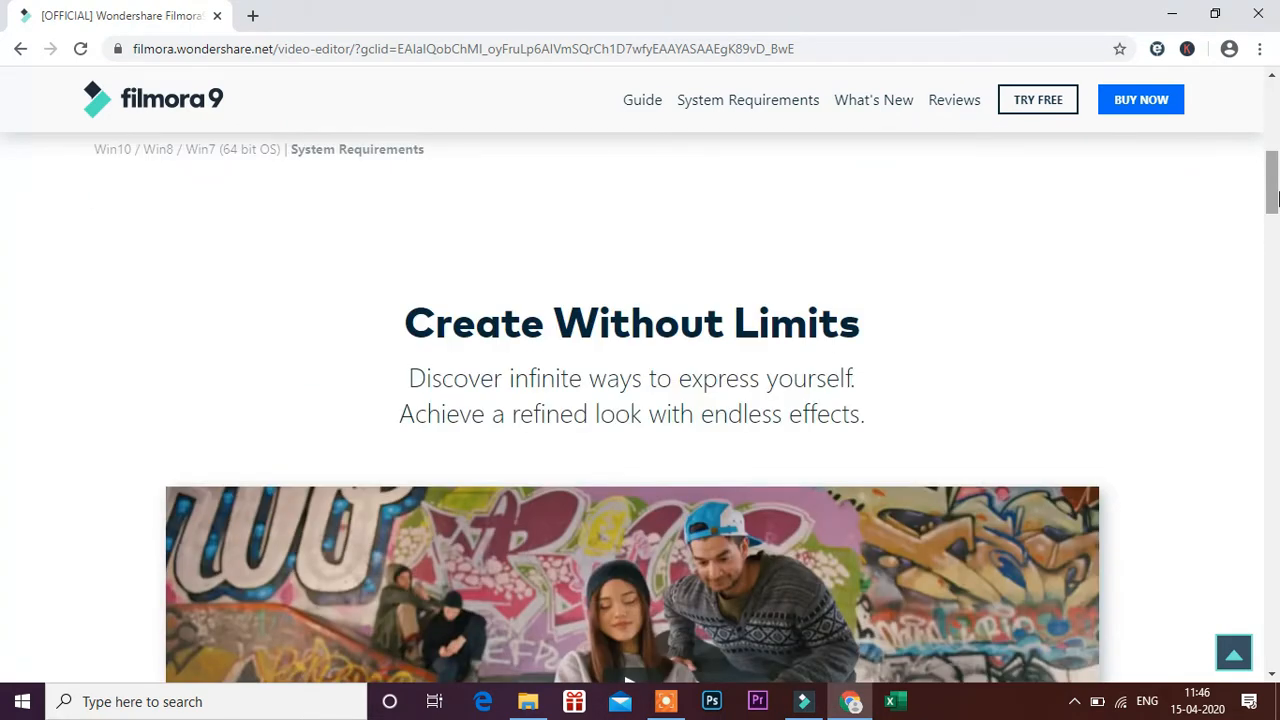
Switch to Filmora9 and create a new project with the 16:9 (Widescreen) aspect ratio
left_click(804, 708)
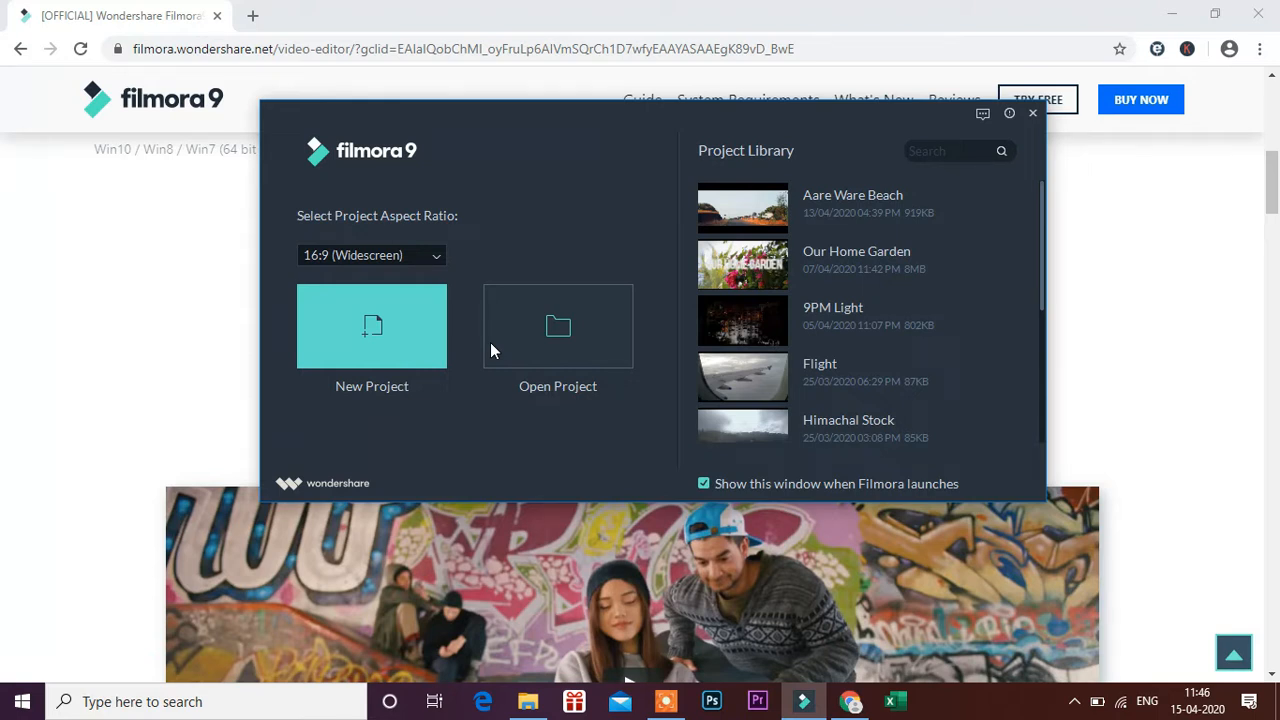
left_click(422, 260)
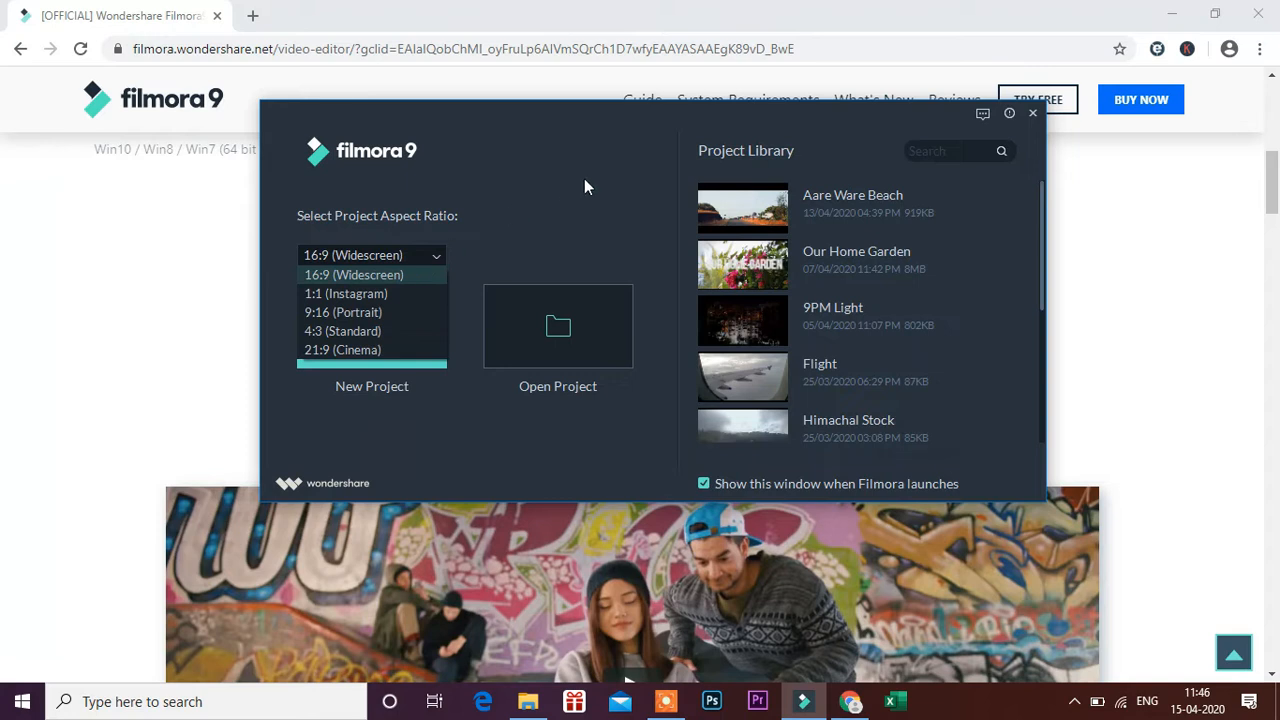
left_click(553, 206)
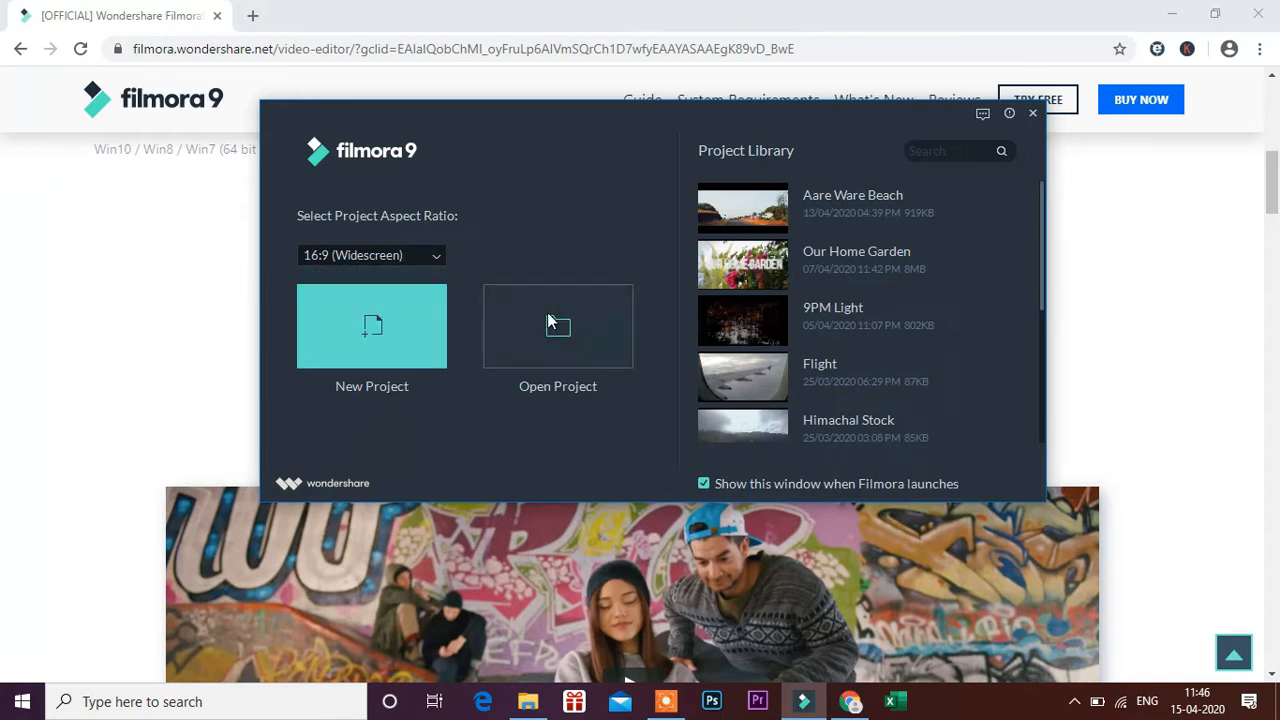
left_click(389, 327)
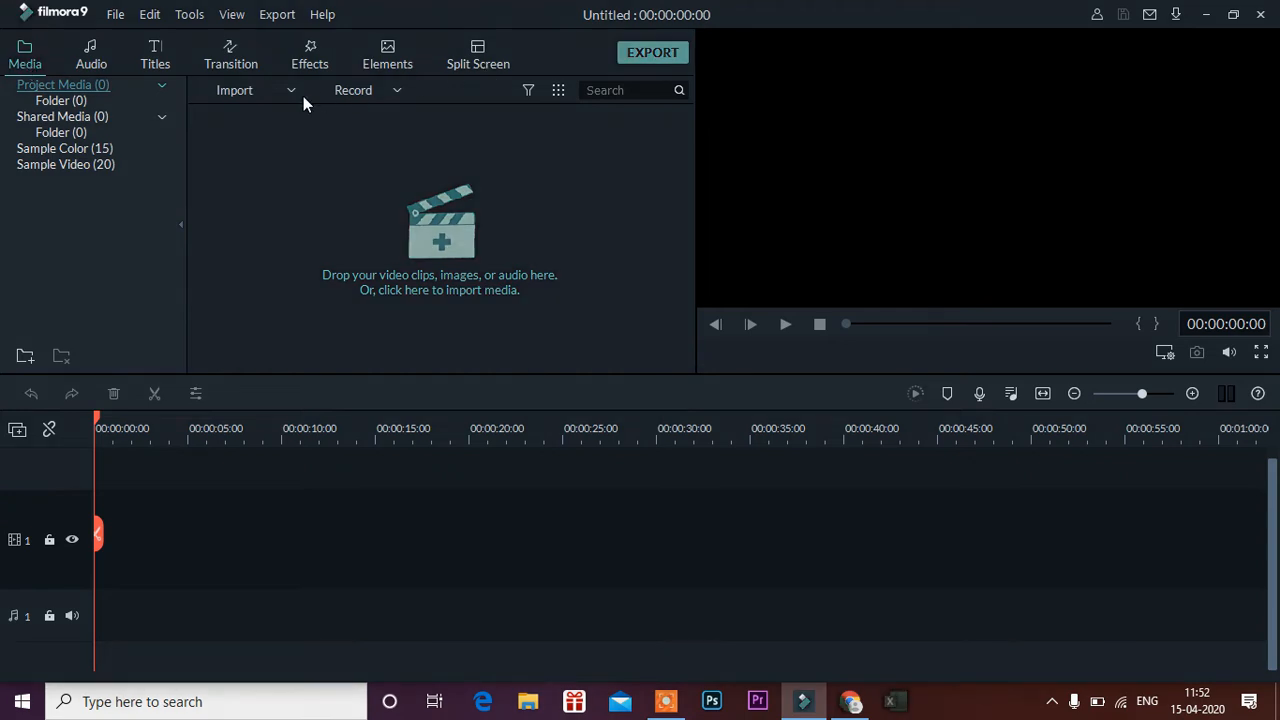
Import a whole media folder of video clips and photos into the project media
left_click(271, 90)
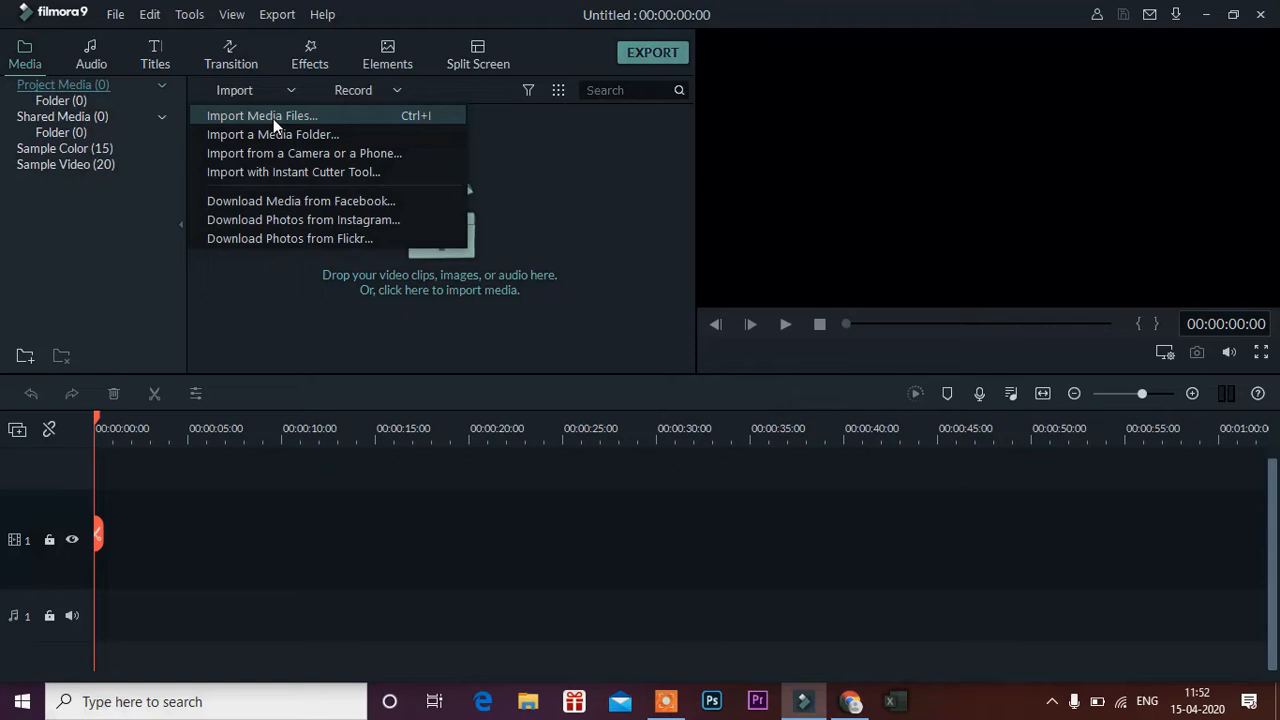
left_click(273, 134)
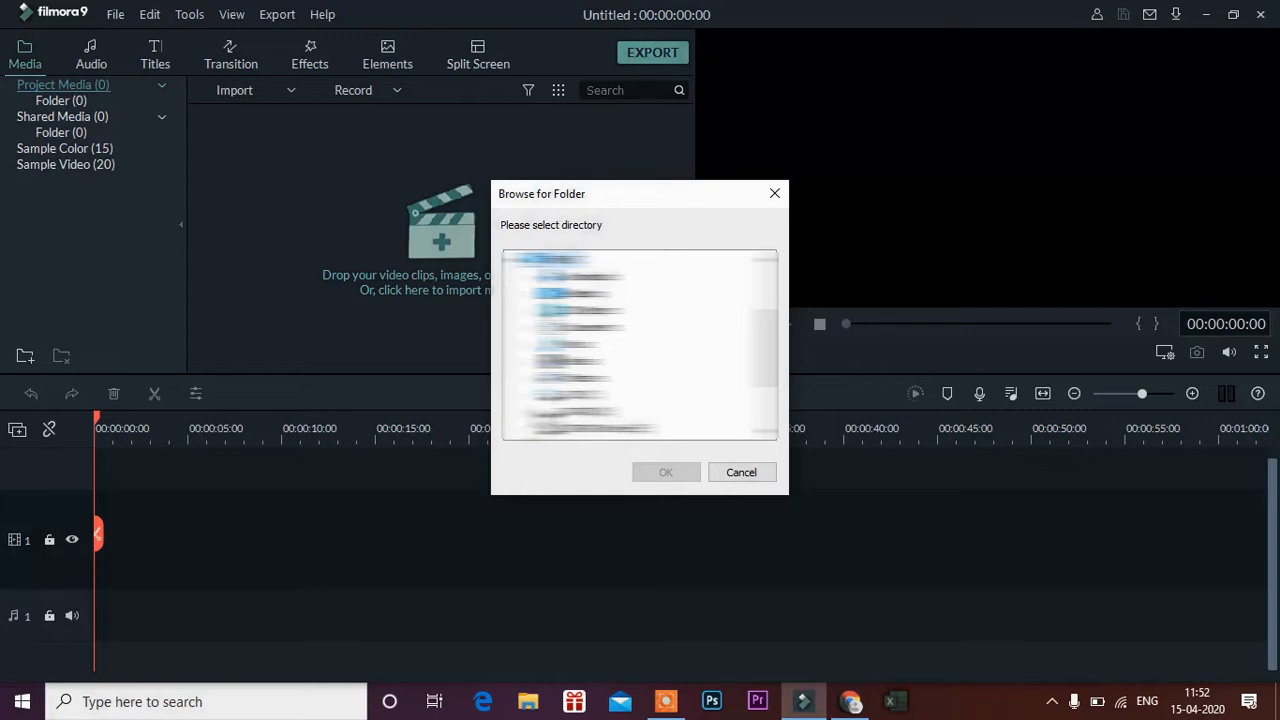
left_click(534, 427)
left_click(548, 297)
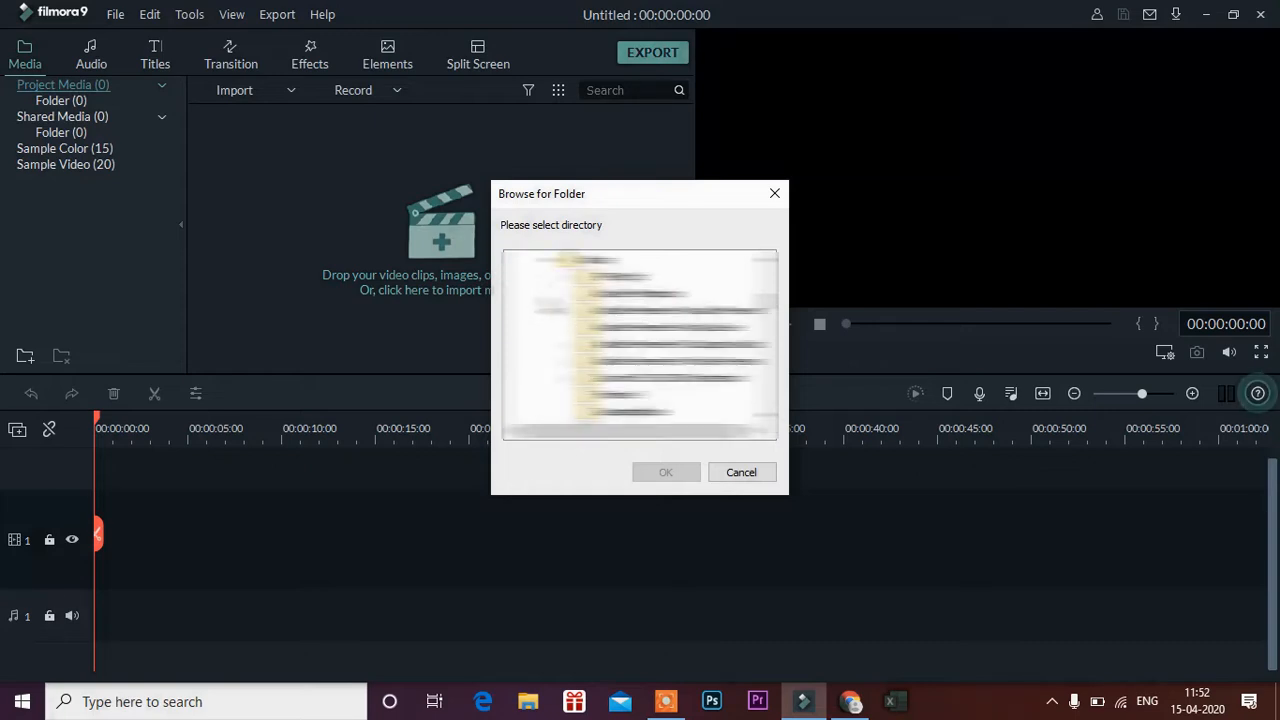
left_click(612, 396)
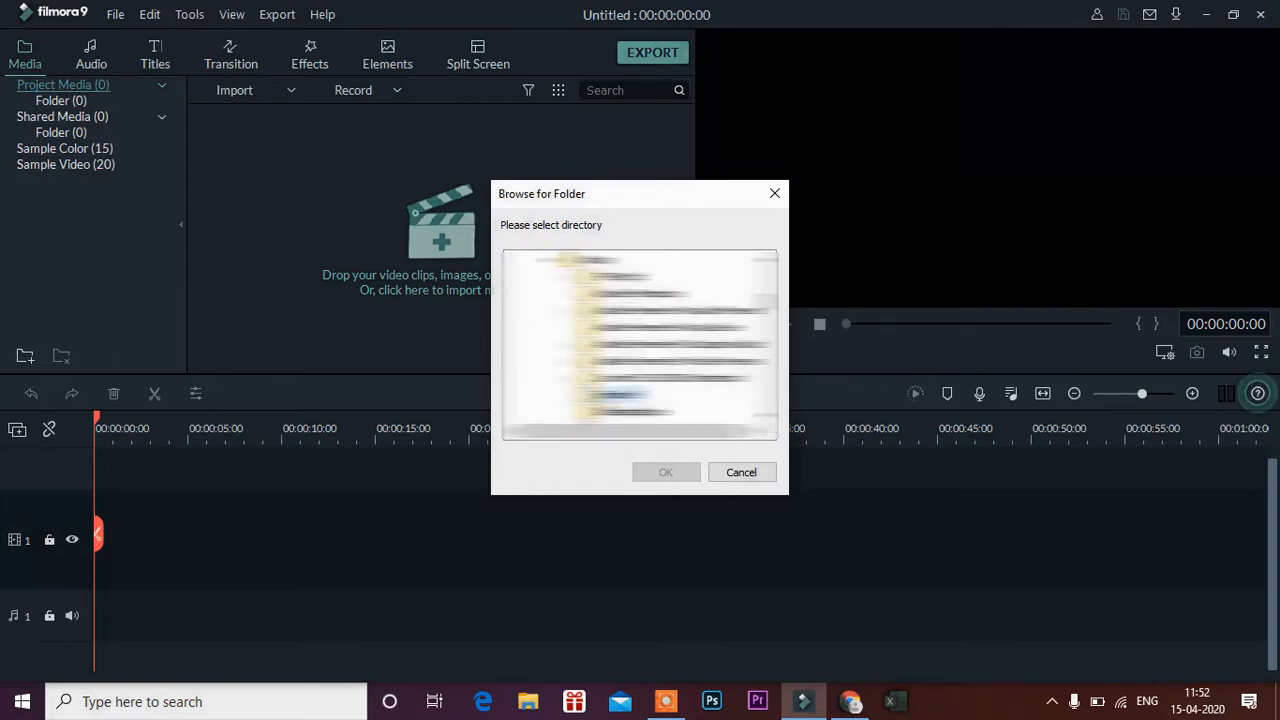
left_click(663, 474)
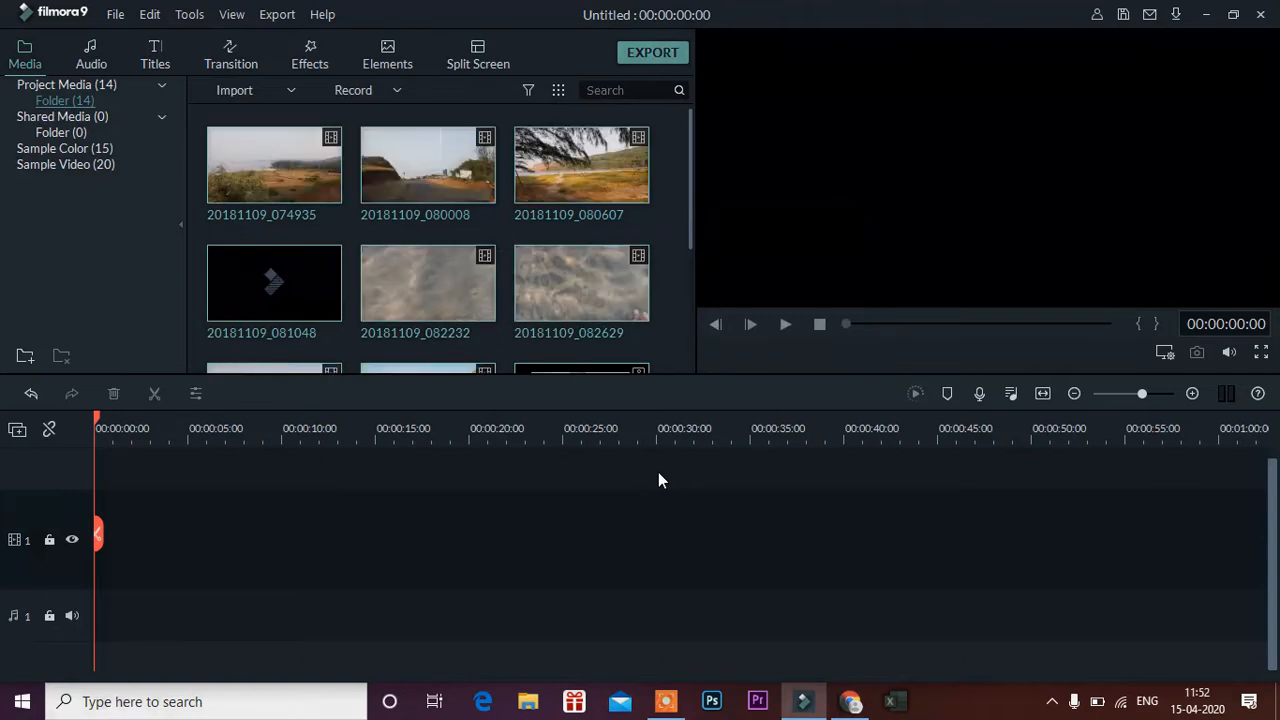
Place the Himachal image from the imported folder at the start of video track 1
left_click_drag(689, 223, 679, 402)
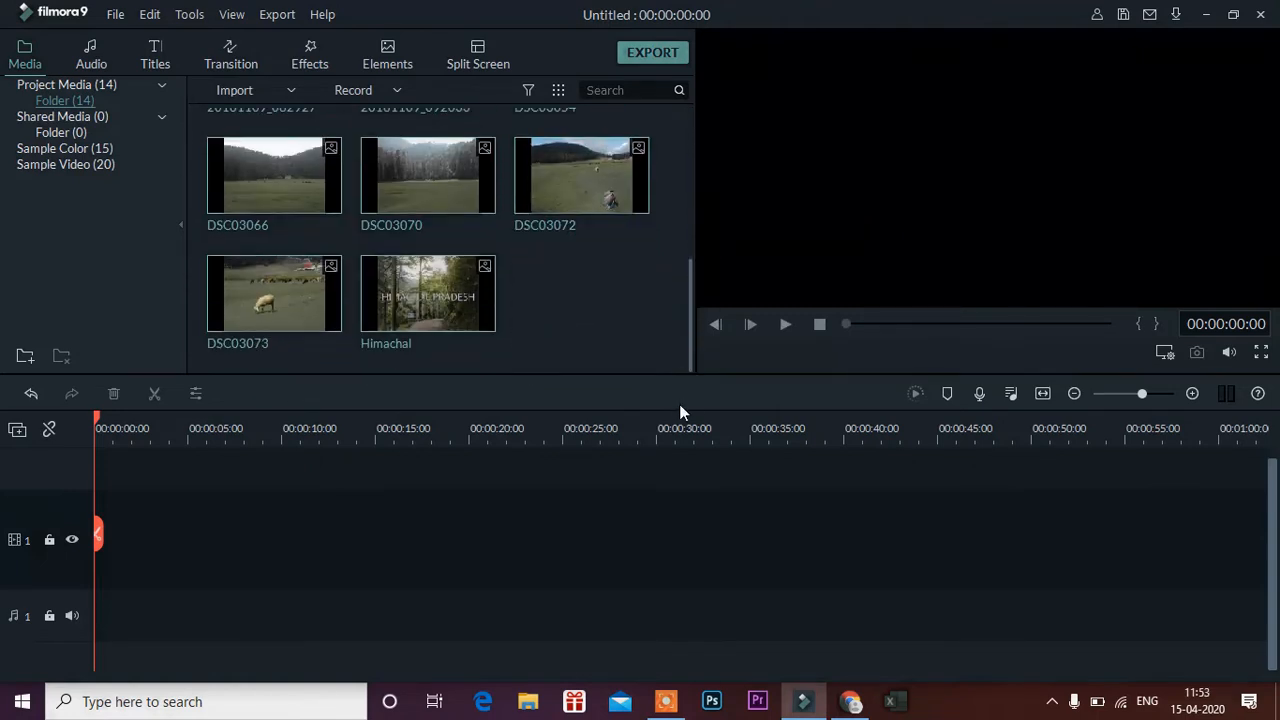
mouse_move(465, 336)
left_click_drag(482, 316, 61, 545)
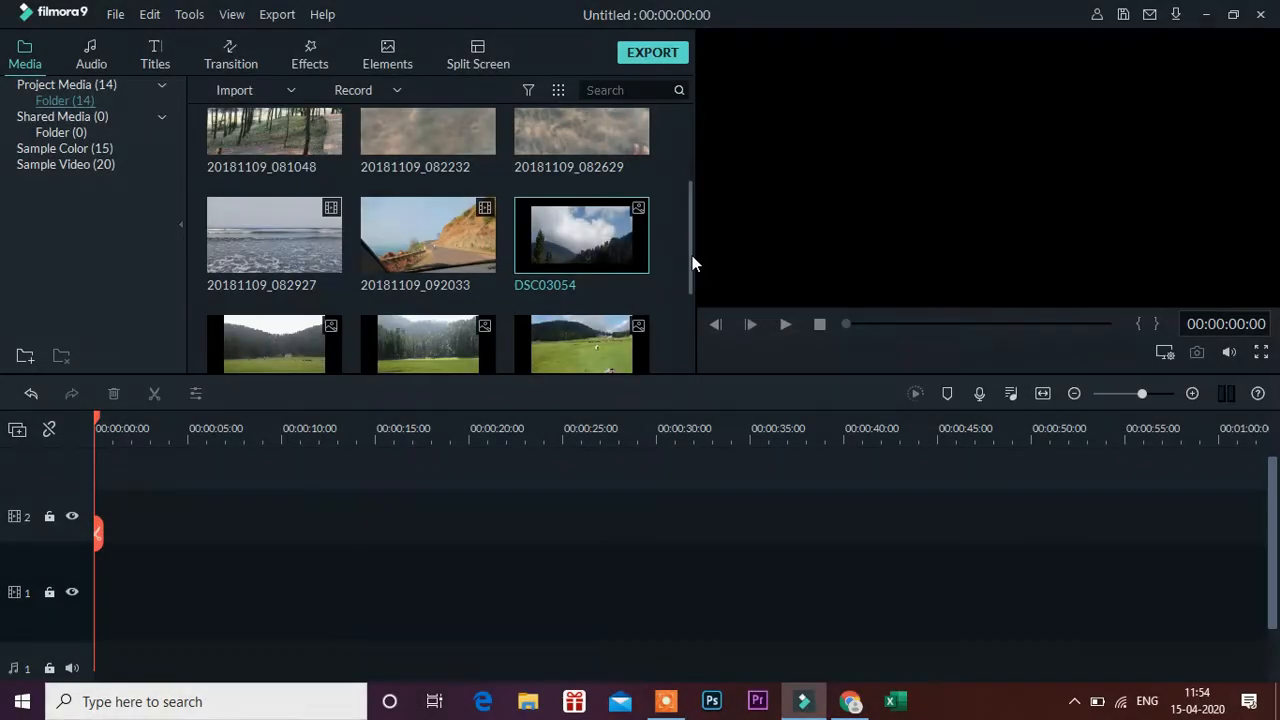
left_click_drag(687, 340, 691, 143)
left_click(616, 204)
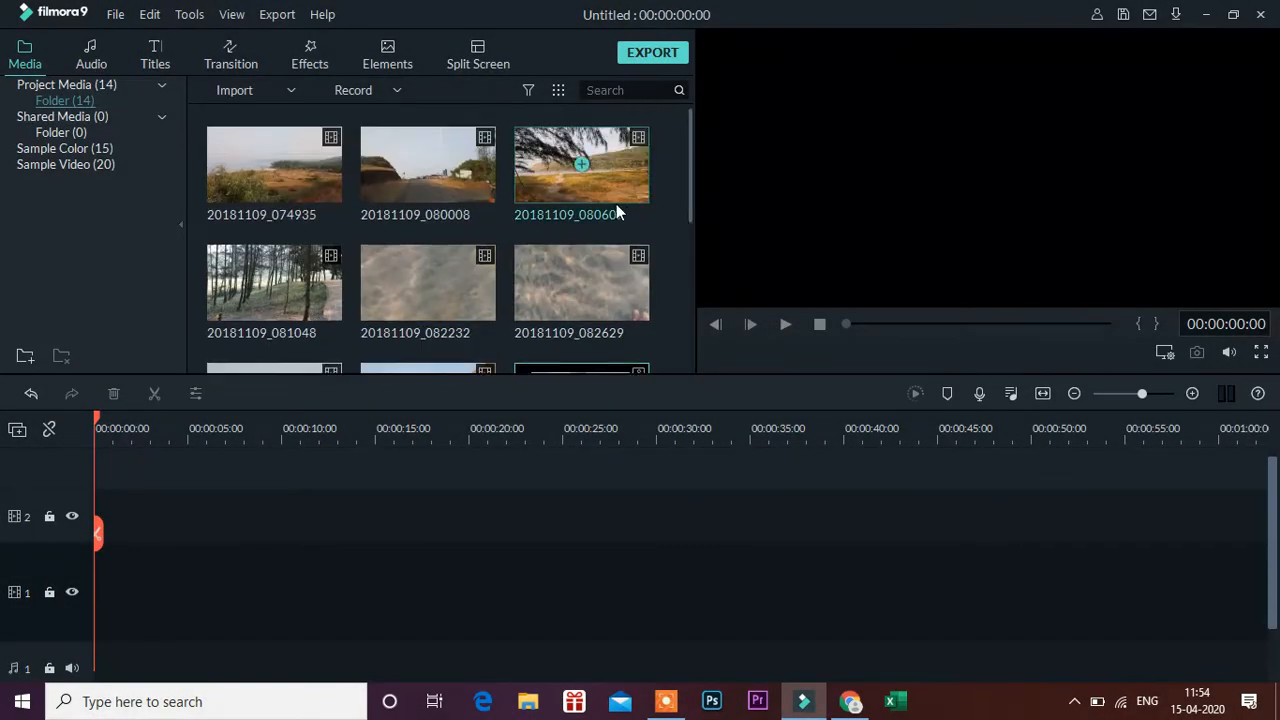
left_click_drag(689, 191, 686, 389)
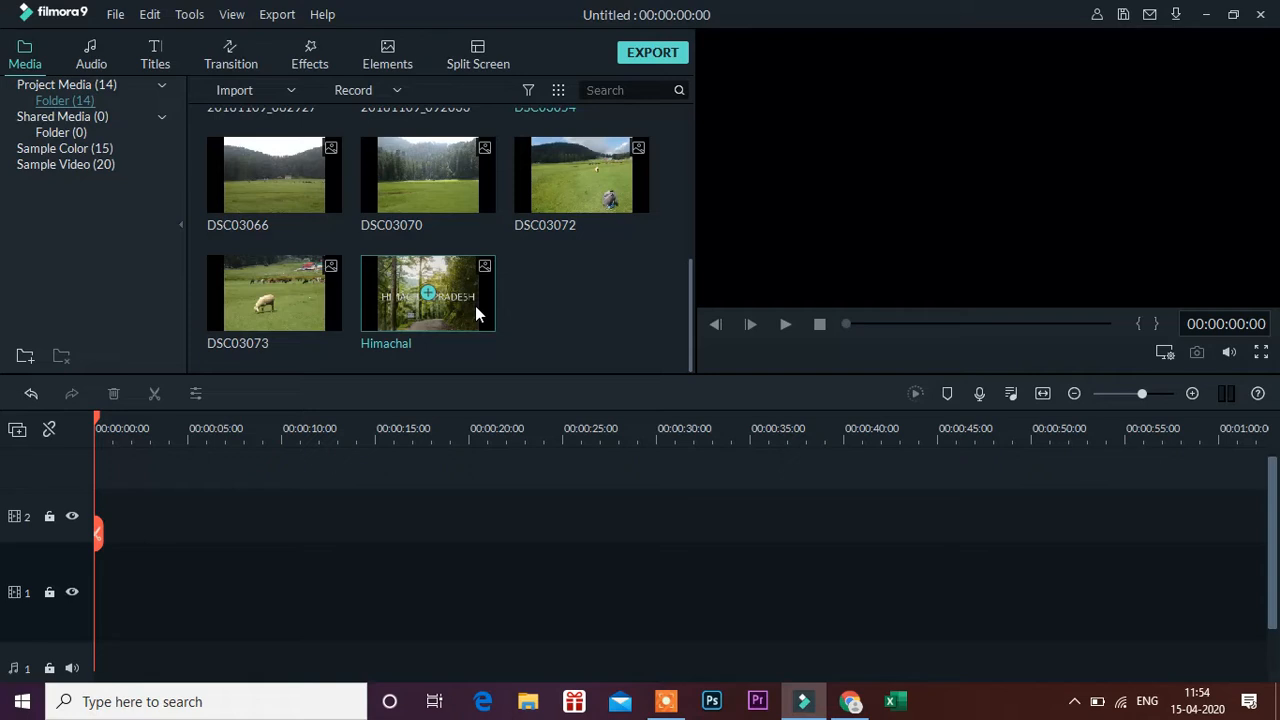
left_click_drag(475, 305, 94, 577)
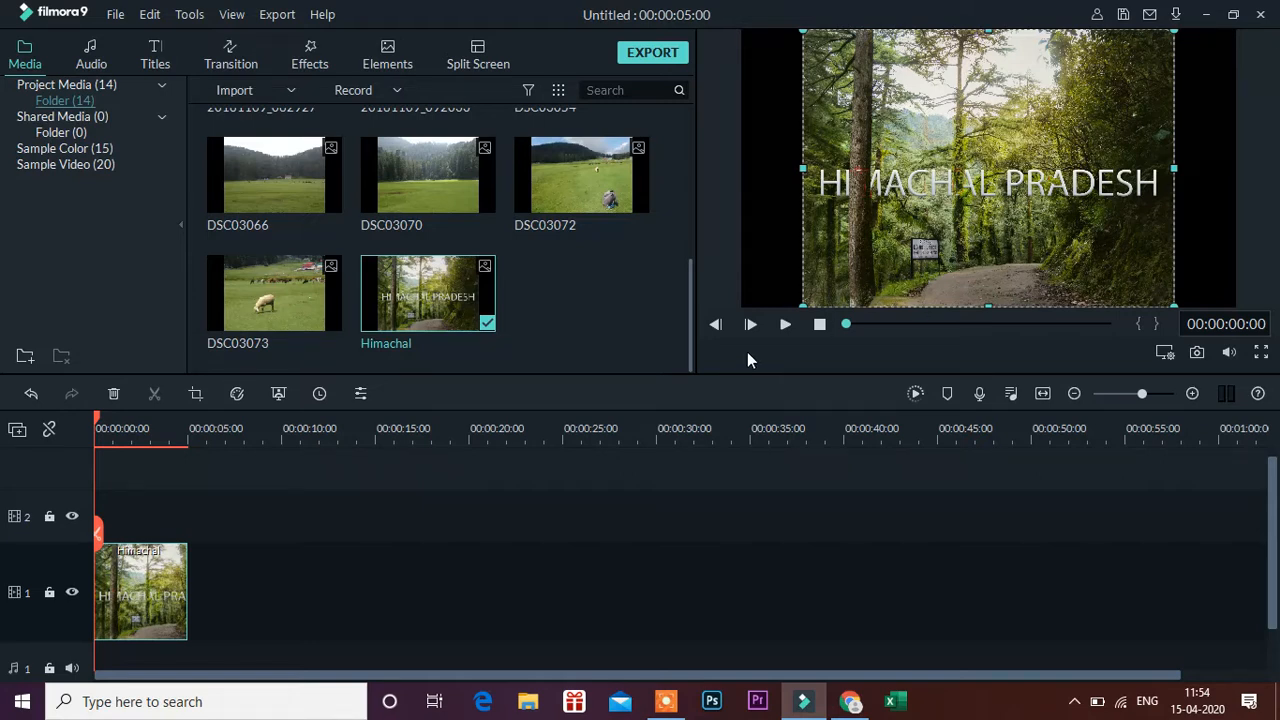
Overlay DSC03072 on track 2 and DSC03070 on track 3 at the start, shrinking them into the picture's upper-right and upper-left corners
left_click_drag(611, 203, 125, 516)
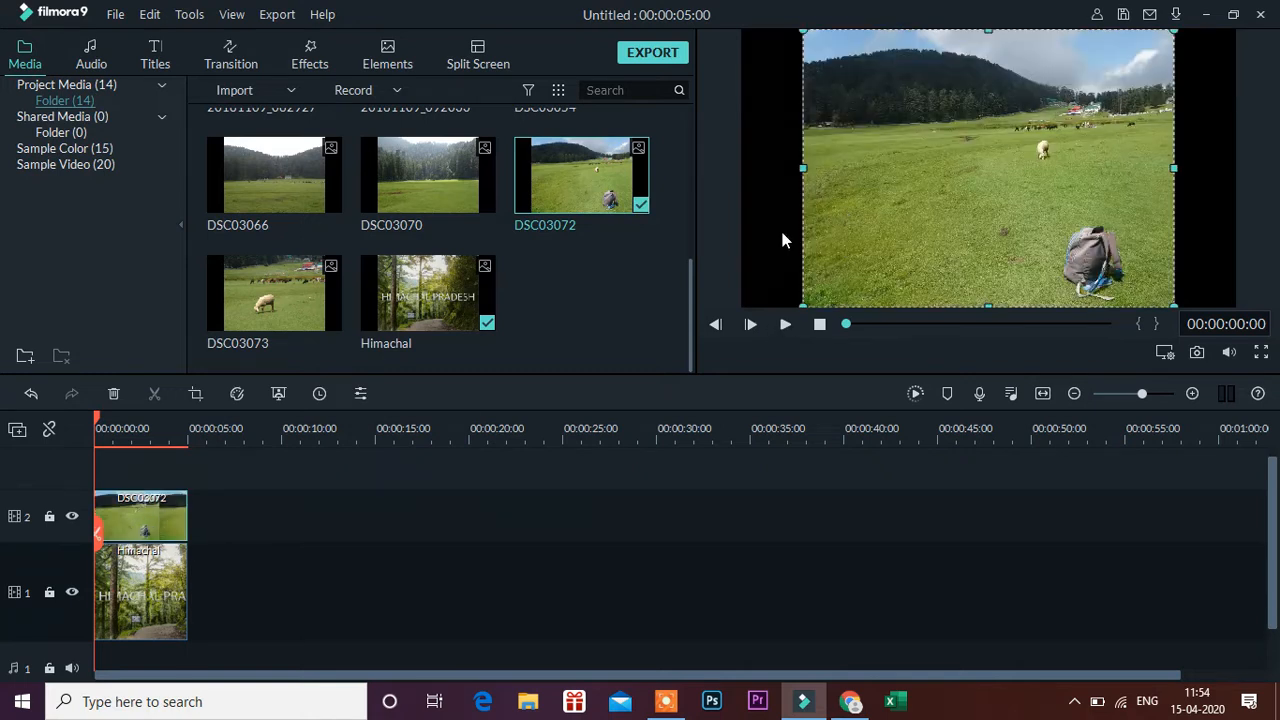
left_click_drag(802, 302, 1053, 119)
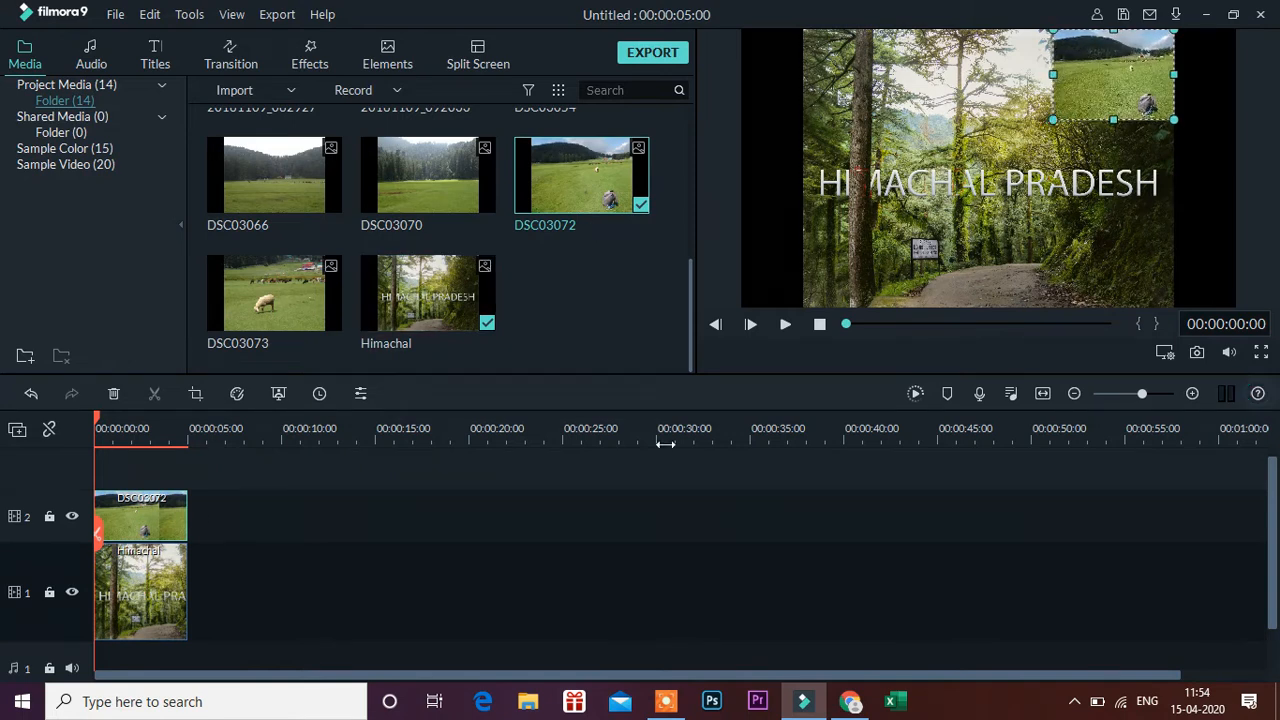
left_click_drag(441, 200, 130, 478)
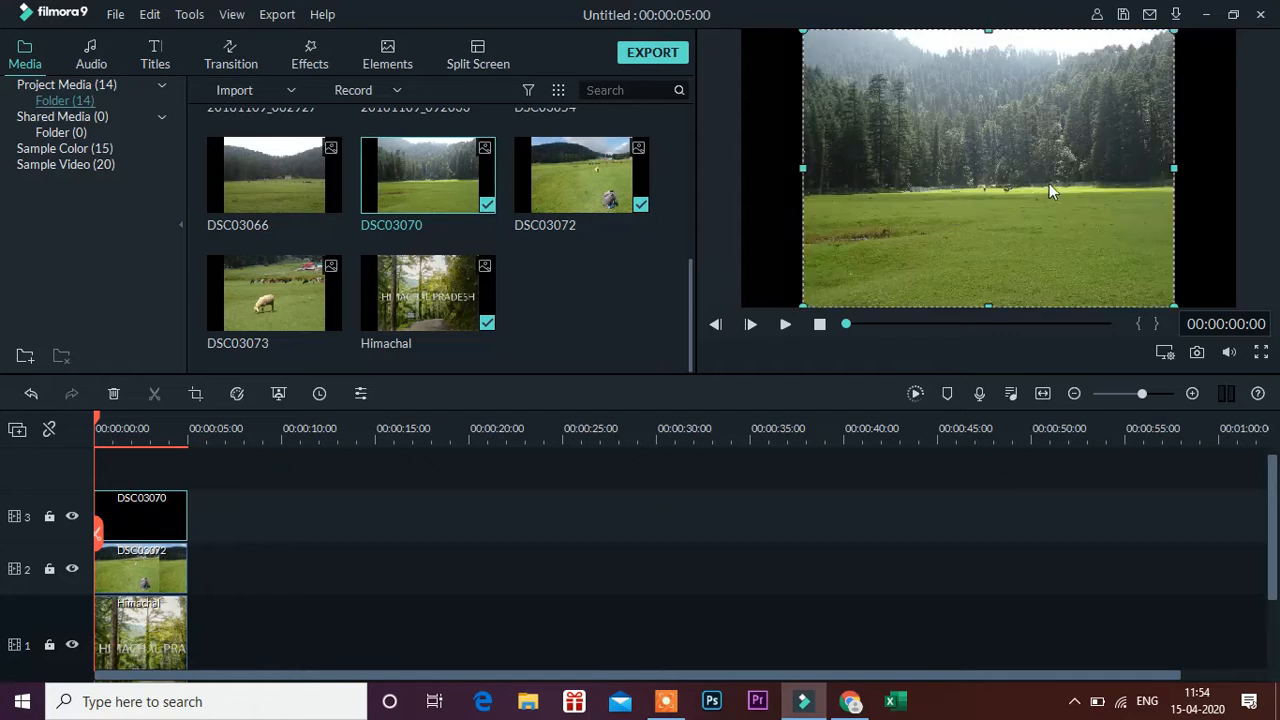
left_click_drag(805, 305, 1030, 140)
left_click_drag(1066, 100, 821, 97)
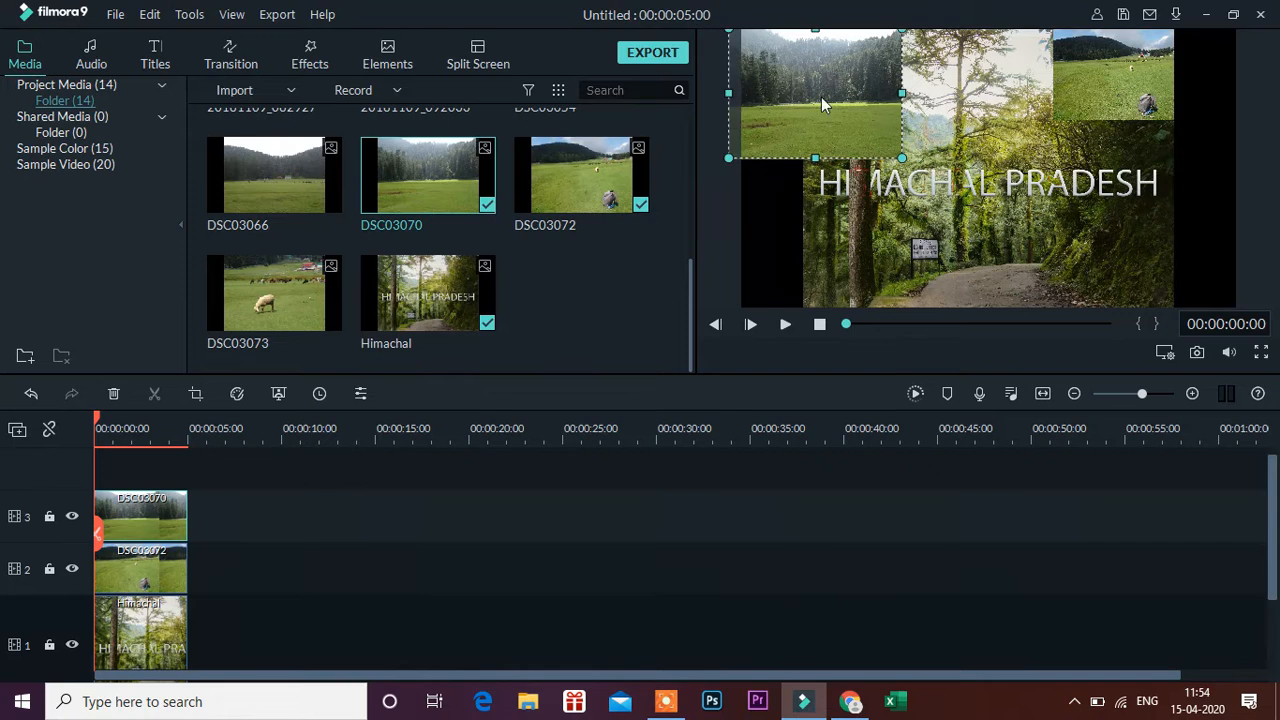
left_click_drag(898, 157, 852, 122)
Preview clip 20181109_080008 and add it after DSC03072 on video track 2, matching the project settings to the media at 1920 x 1080 30fps
left_click_drag(692, 323, 683, 155)
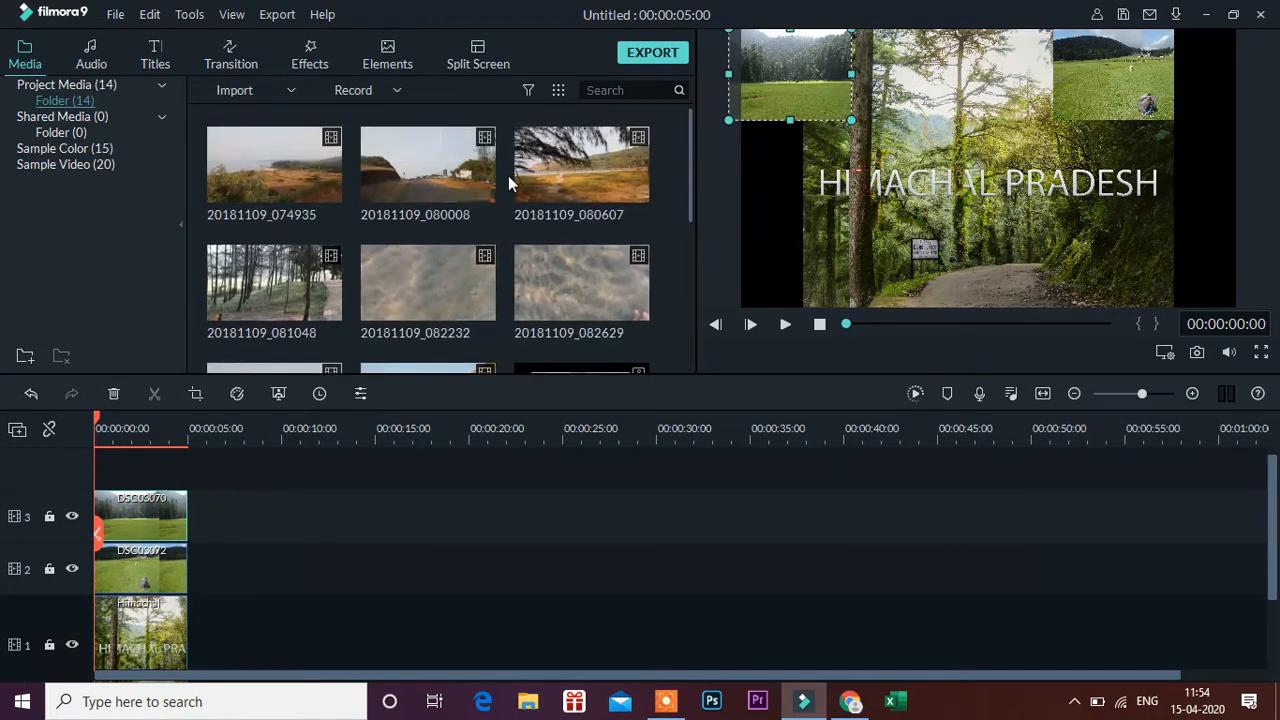
left_click(463, 181)
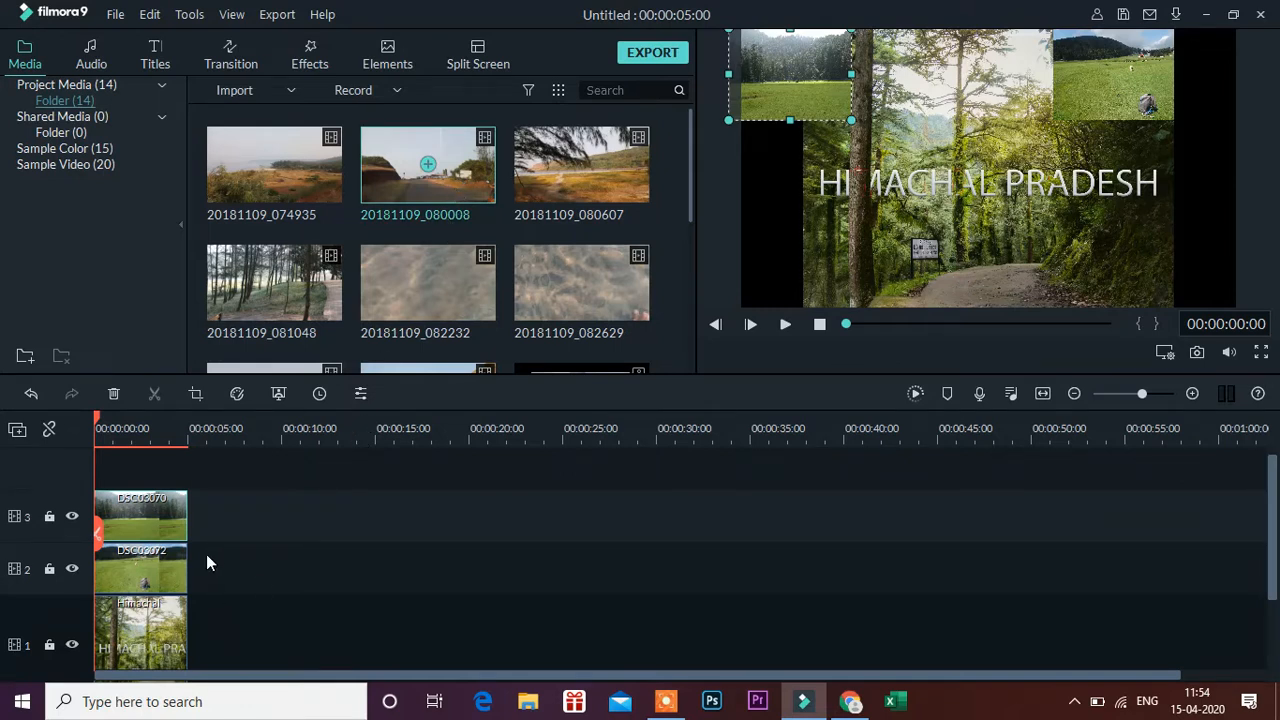
double_click(471, 178)
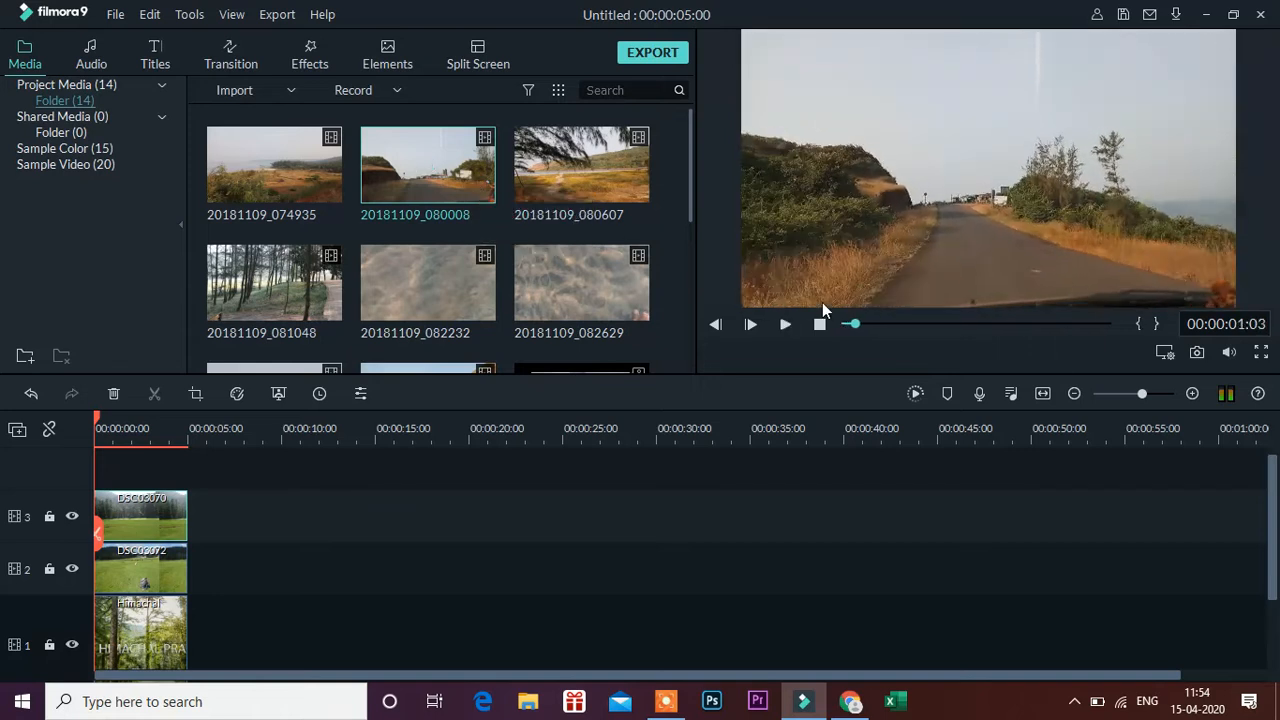
left_click_drag(440, 180, 350, 528)
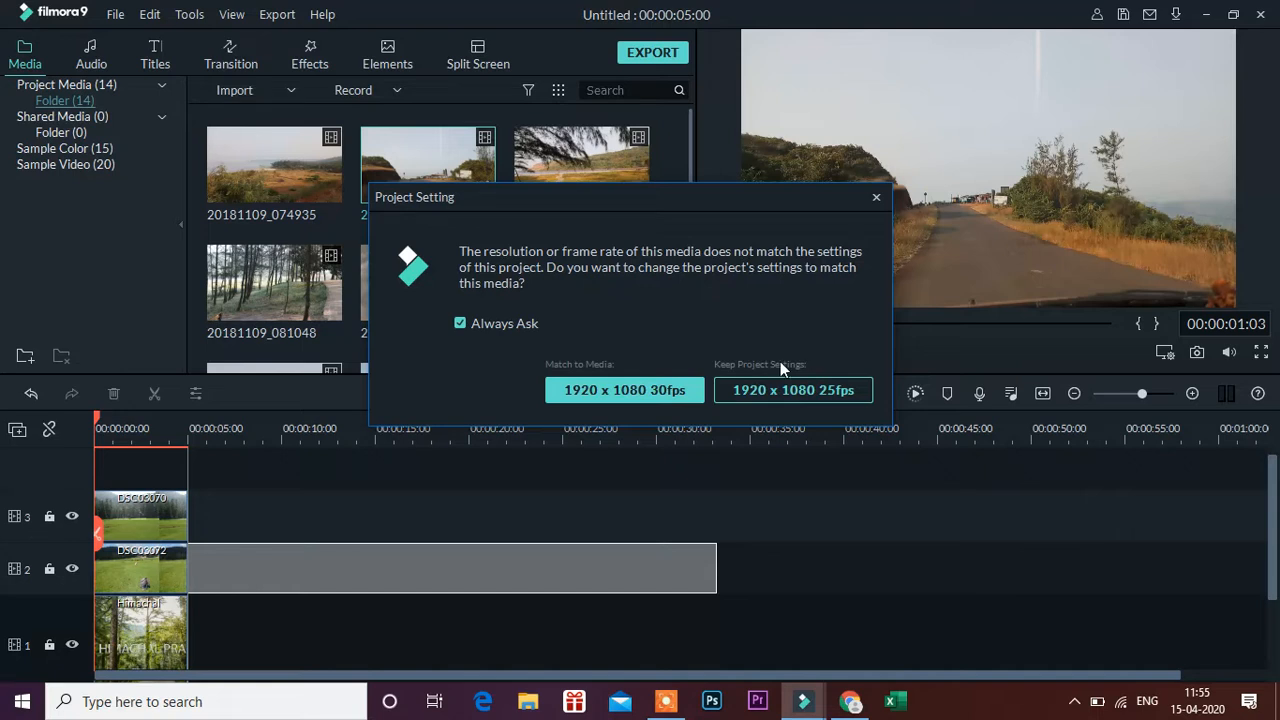
left_click(621, 390)
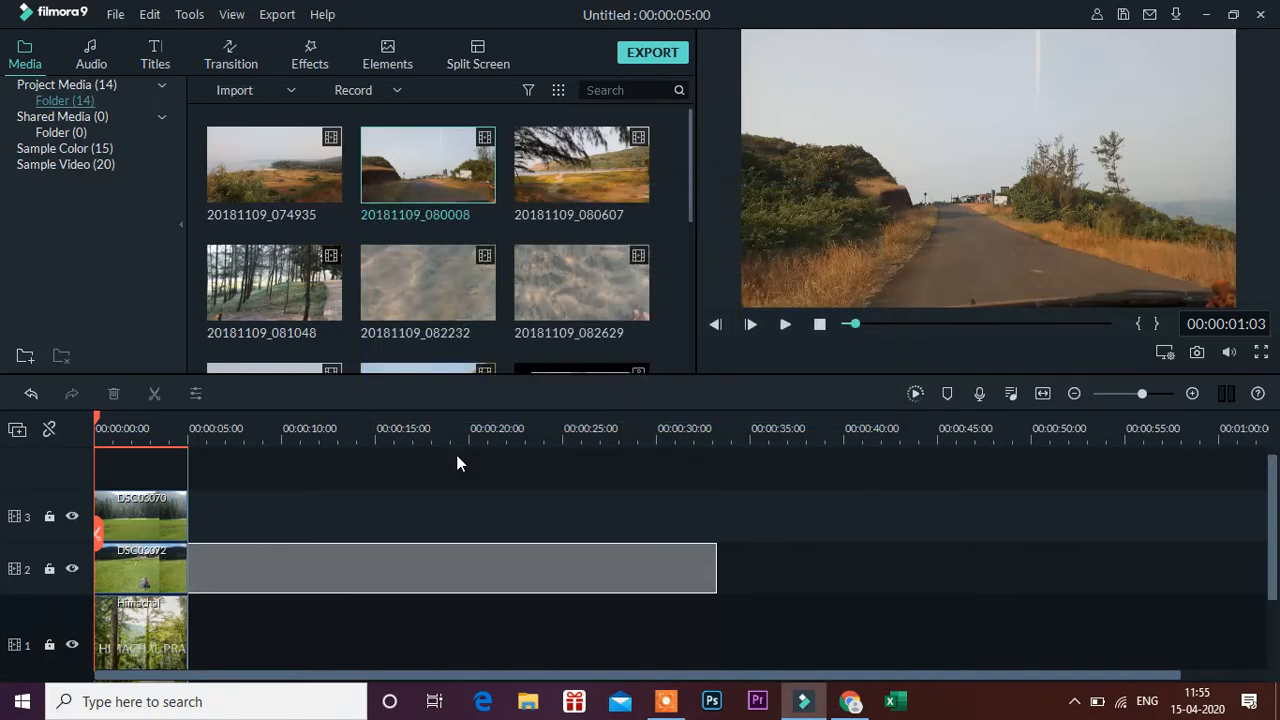
left_click_drag(363, 663, 495, 584)
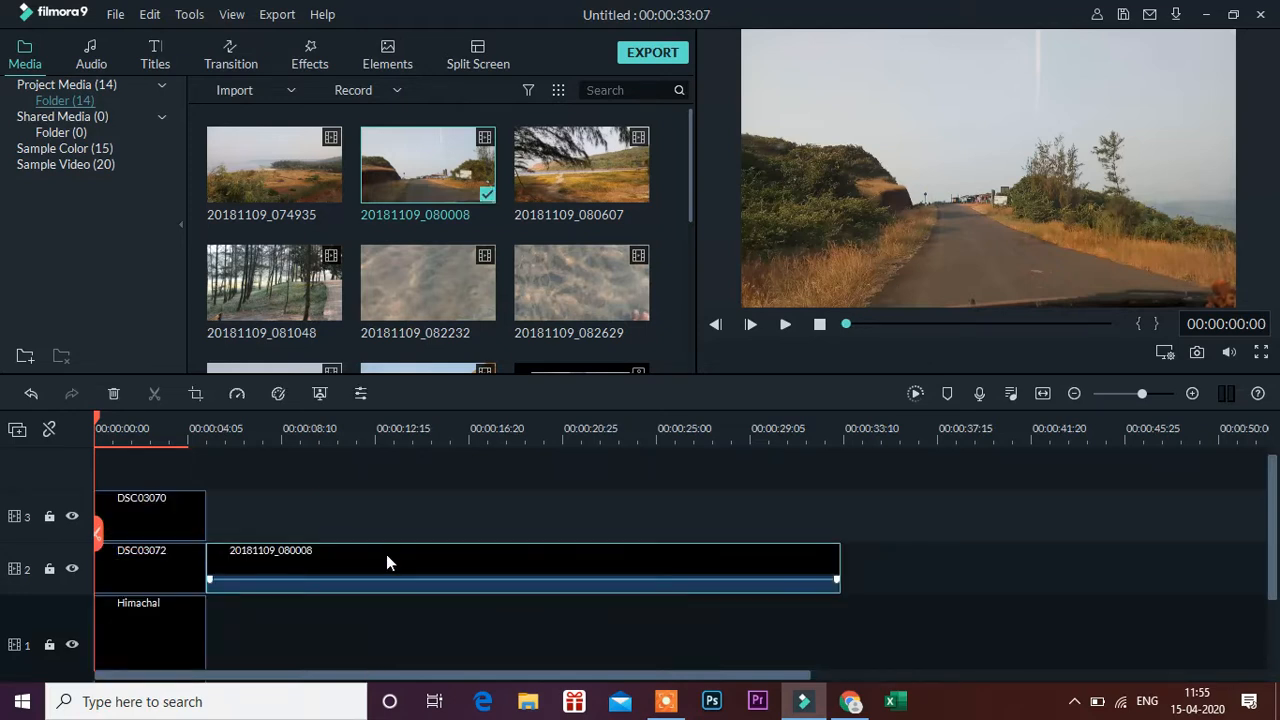
Play back the opening of the timeline and detach the audio from clip 20181109_080008 on video track 2
key("space")
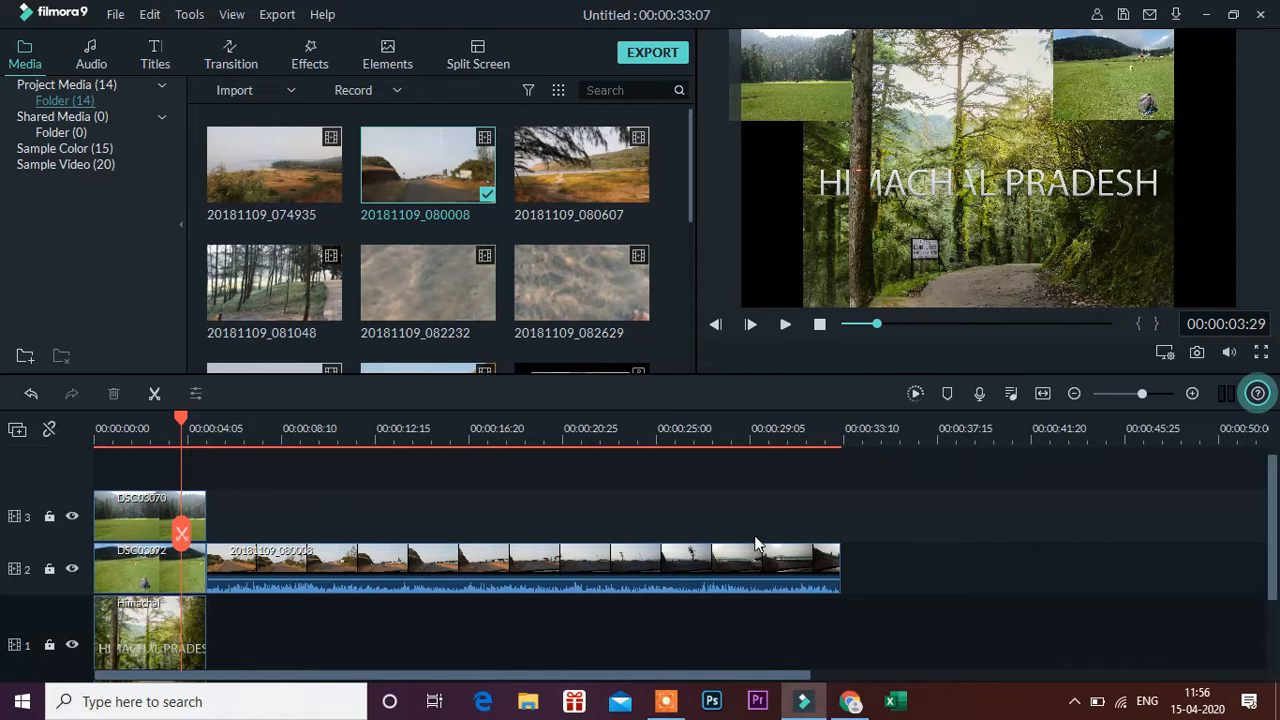
left_click(649, 558)
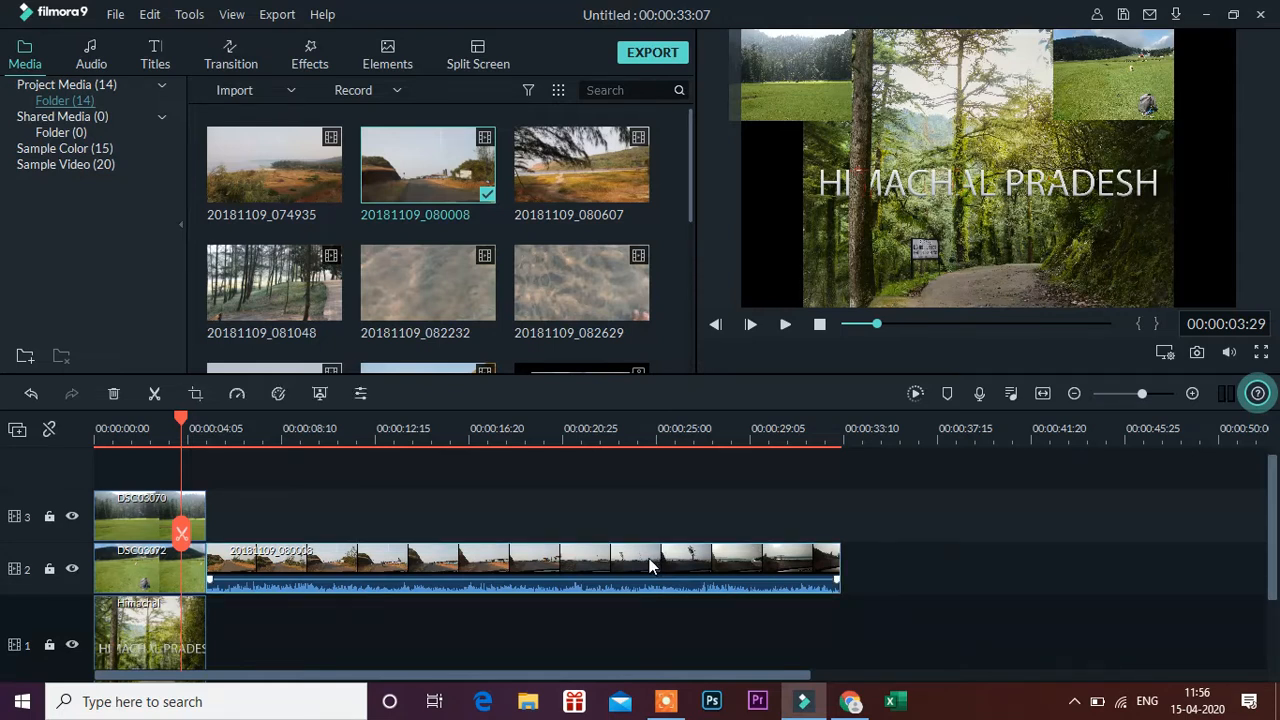
double_click(588, 587)
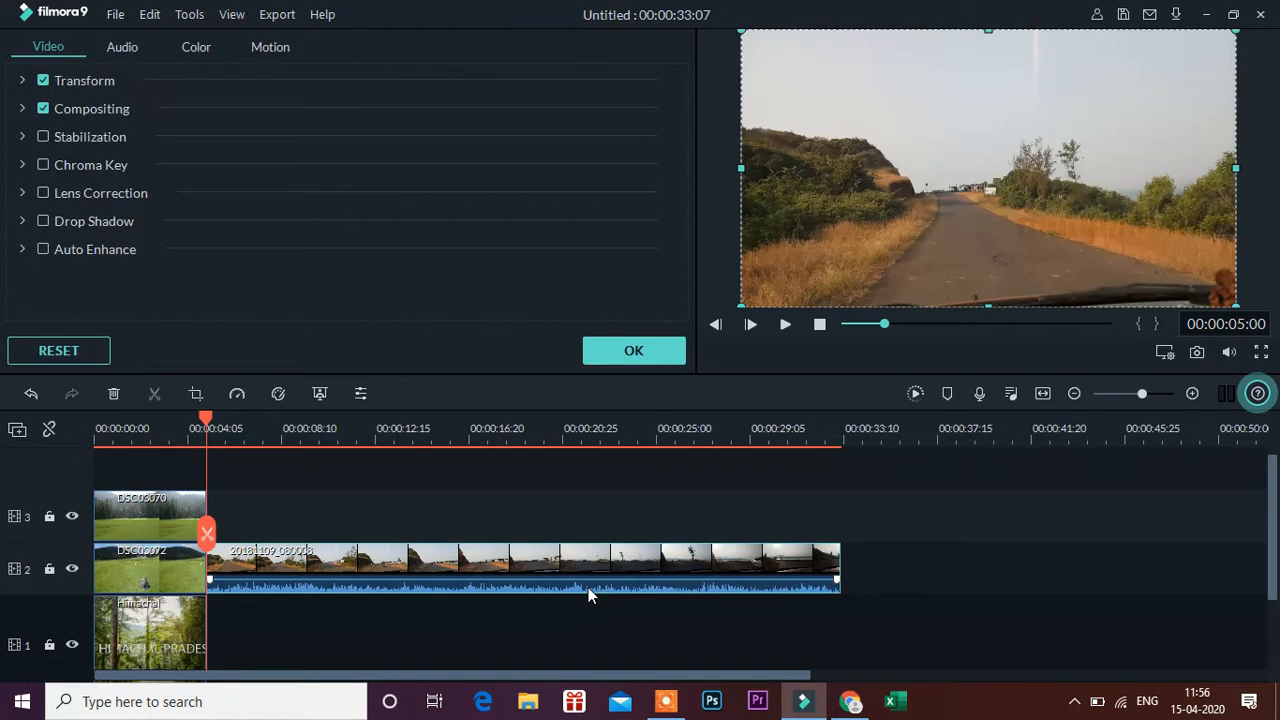
right_click(558, 555)
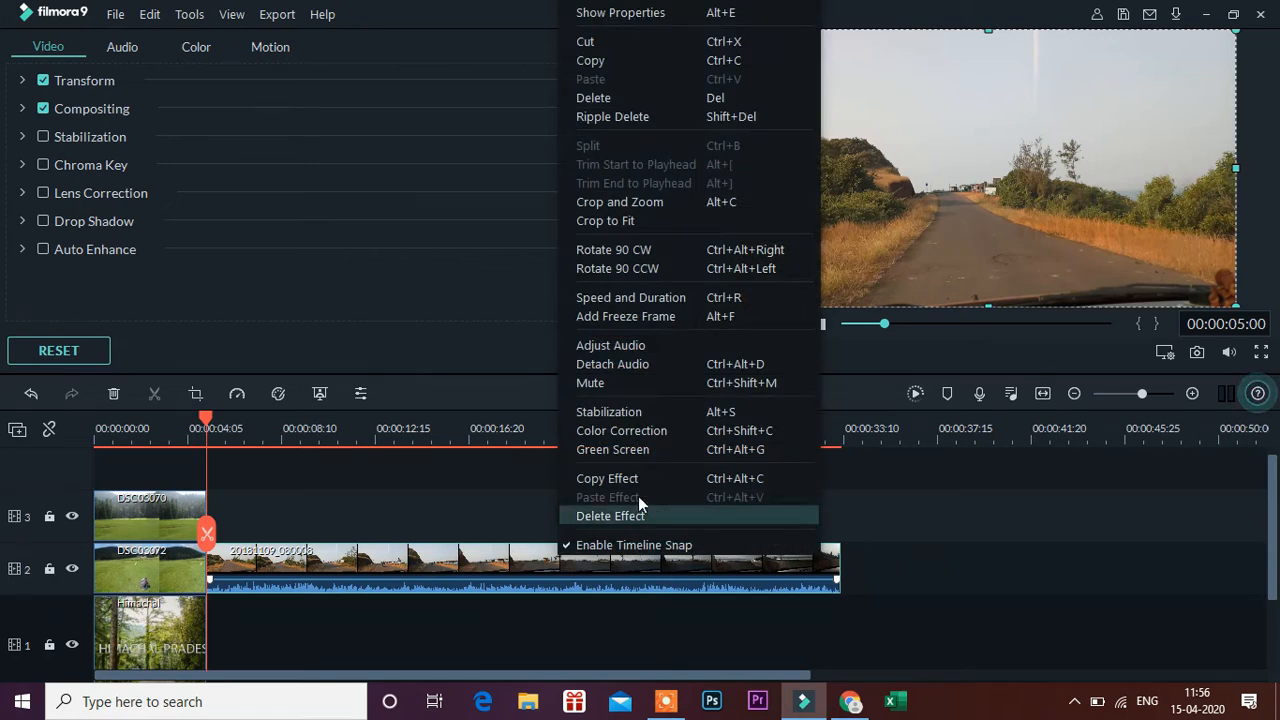
left_click(647, 366)
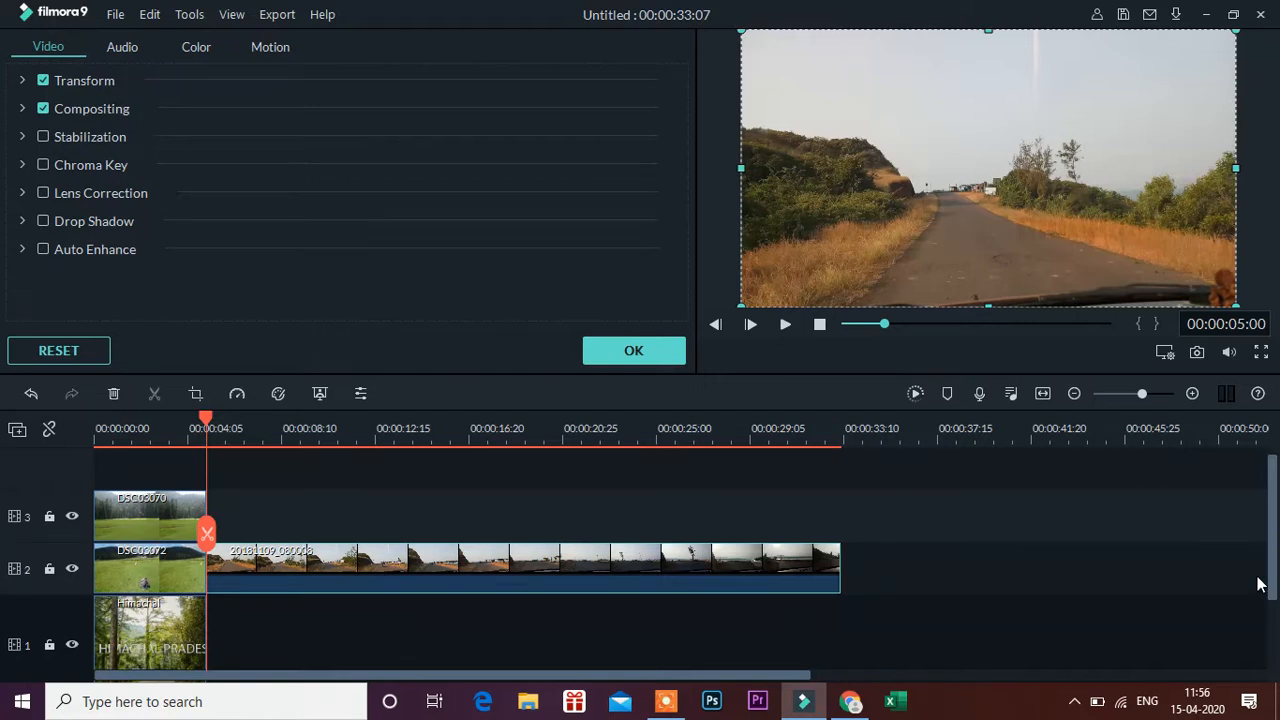
Open the audio settings of the detached 20181109_080008 clip on audio track 1 and set its volume to 0.52 dB
scroll(1273, 570, "down", 1)
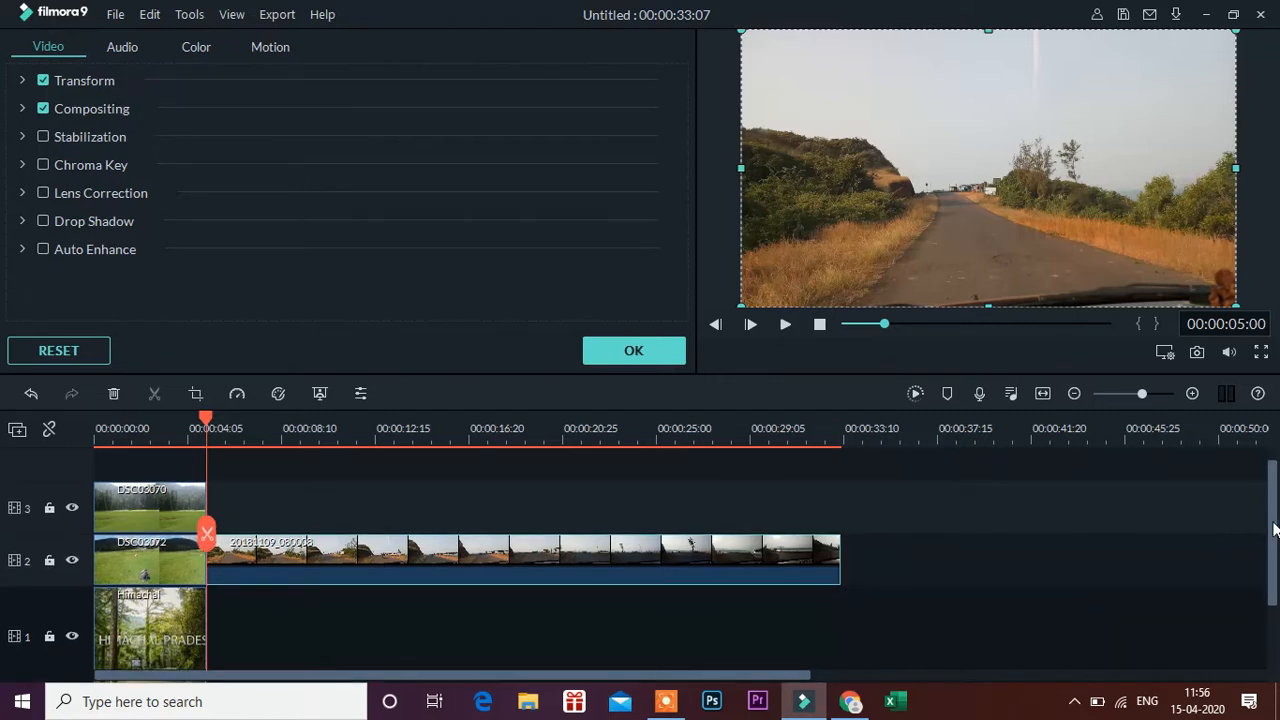
left_click_drag(1274, 530, 1262, 632)
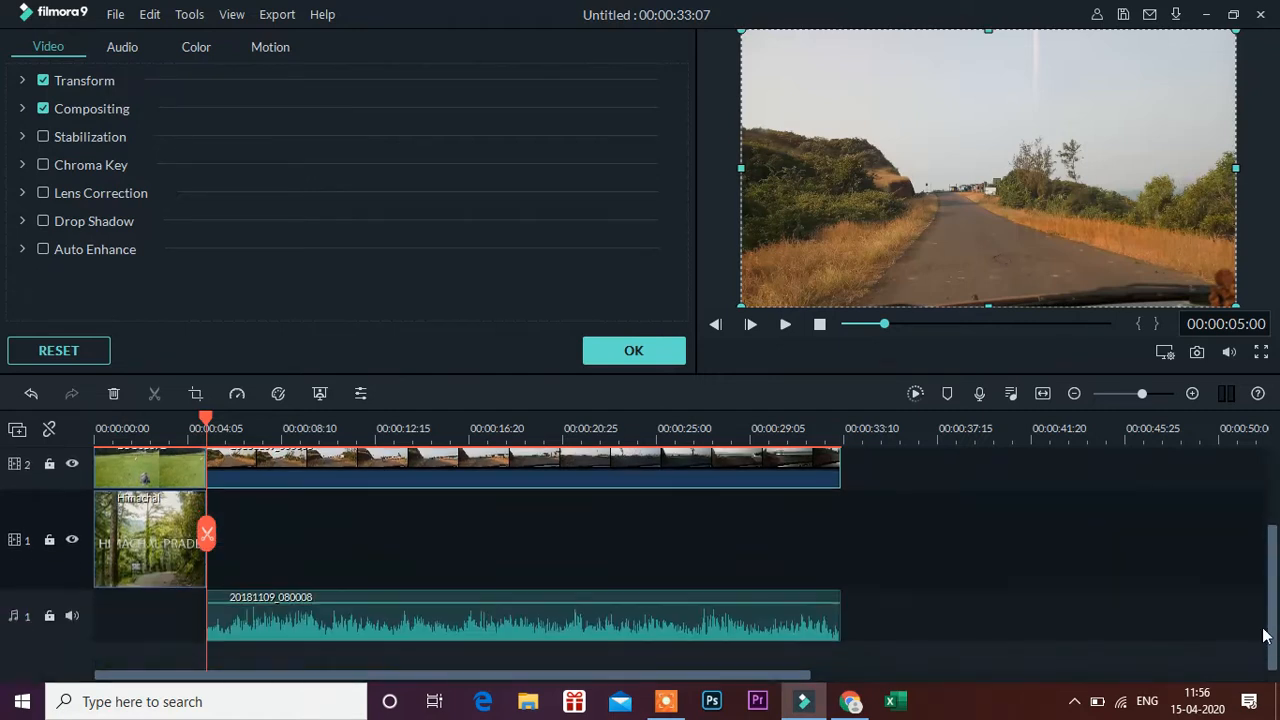
double_click(553, 622)
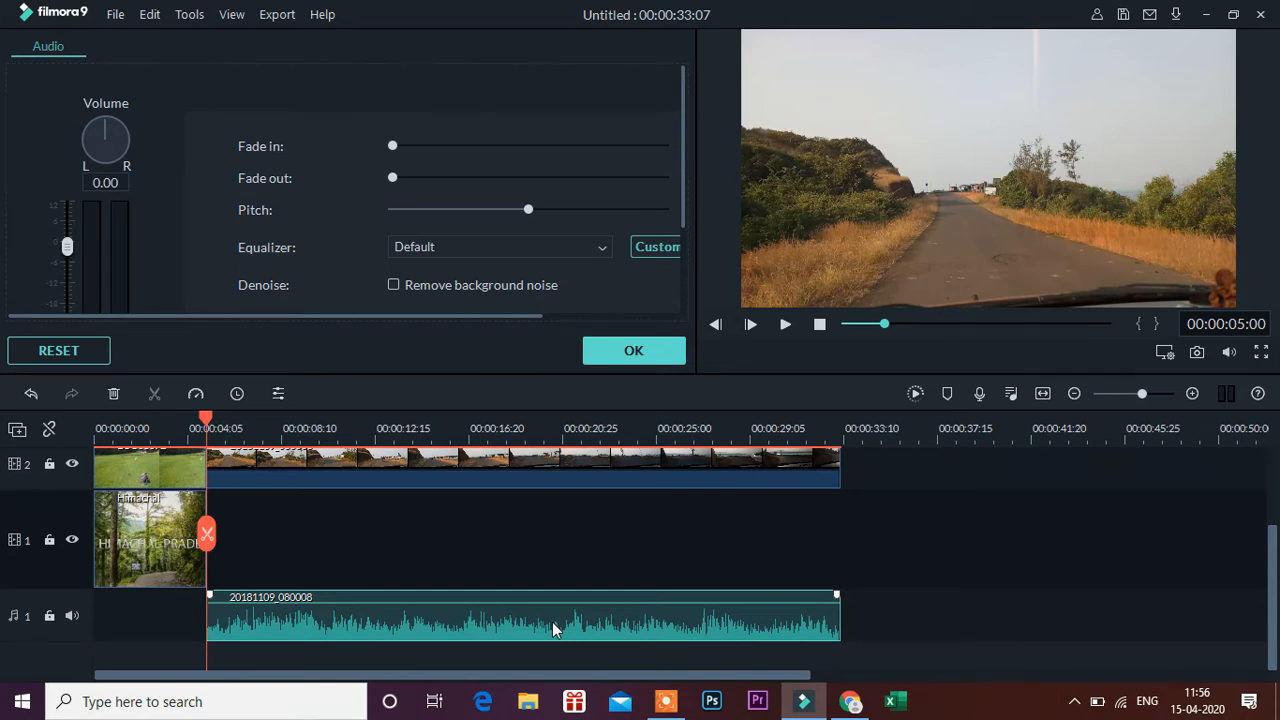
right_click(552, 622)
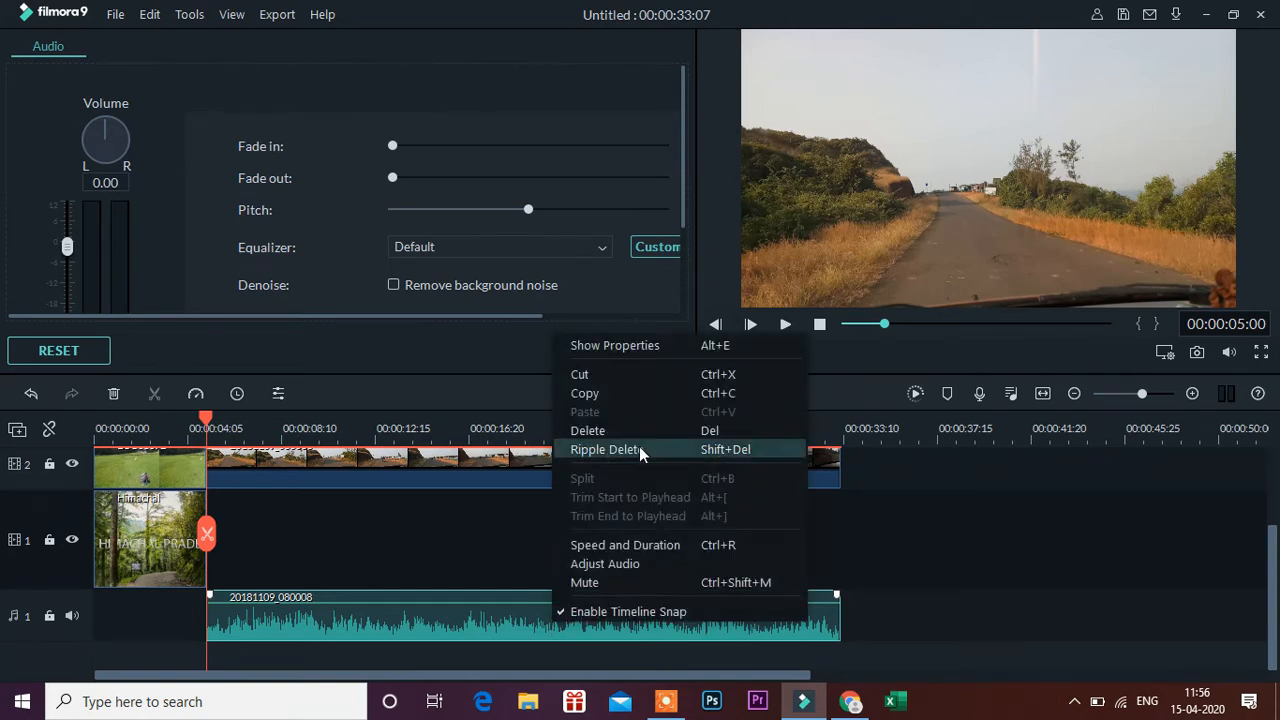
left_click(368, 566)
left_click(392, 619)
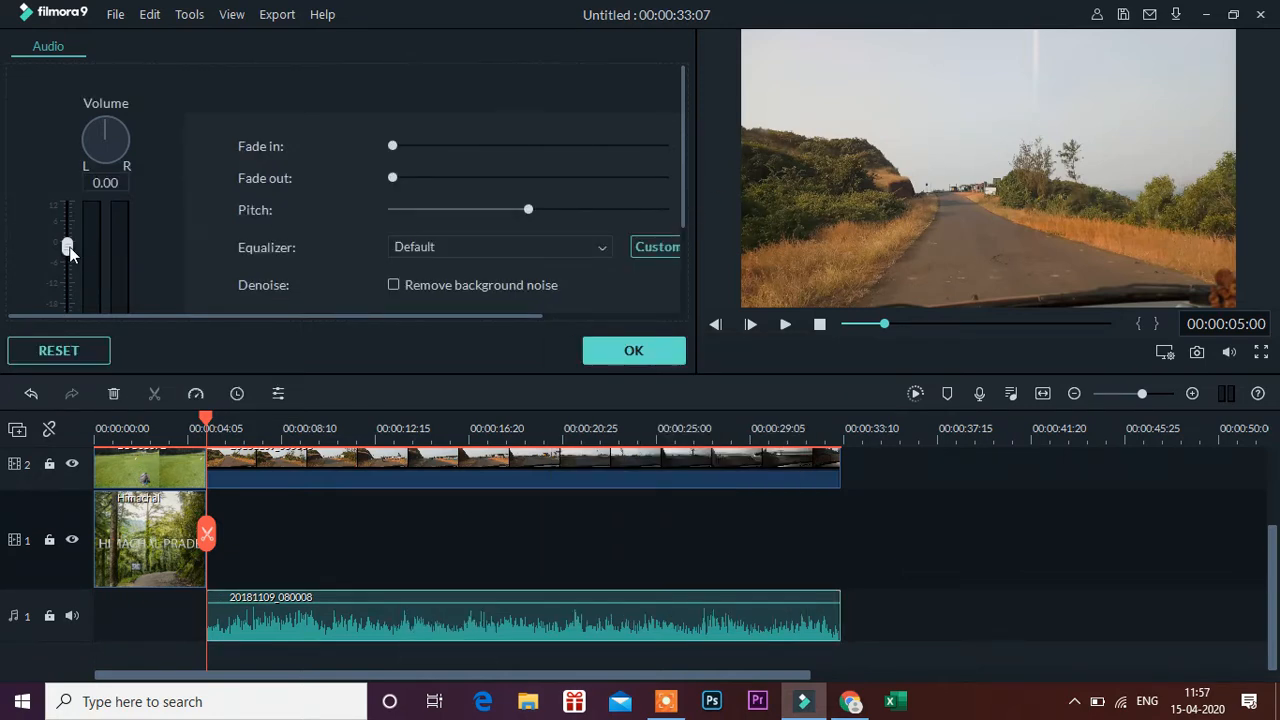
left_click_drag(69, 249, 66, 248)
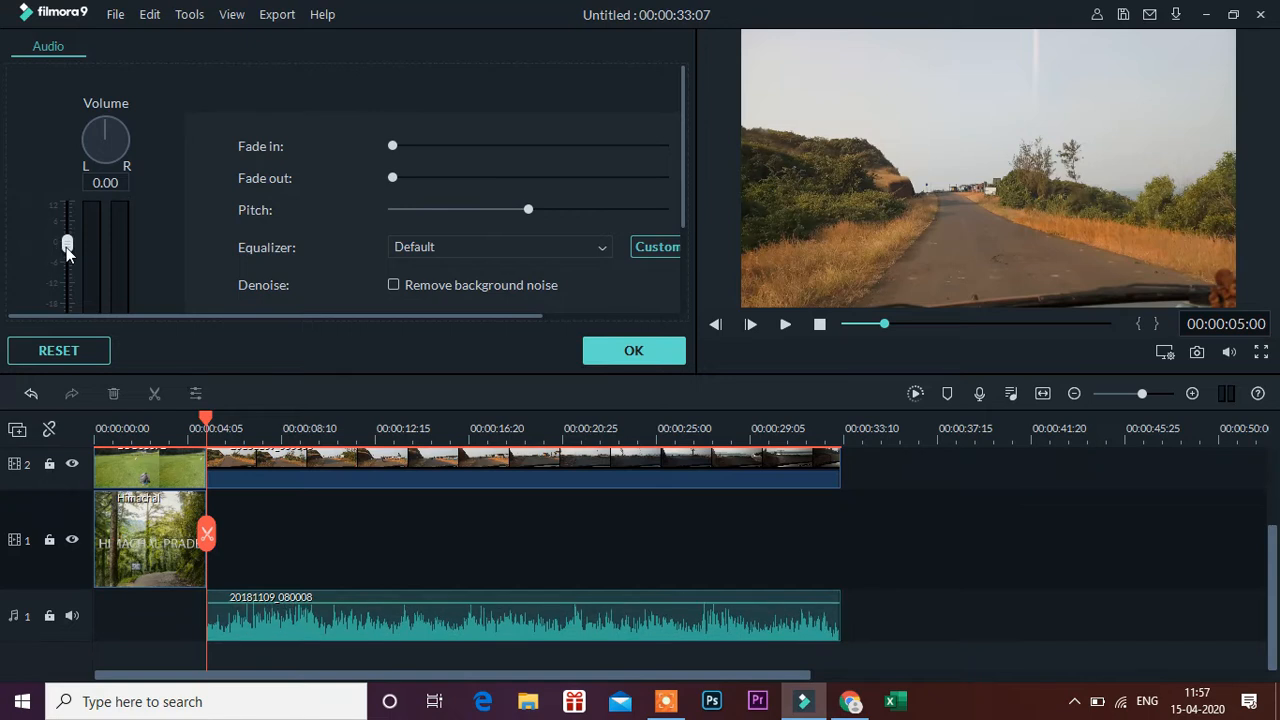
Enable background noise removal at about Mid strength for the detached audio and apply the audio settings
left_click_drag(683, 151, 686, 258)
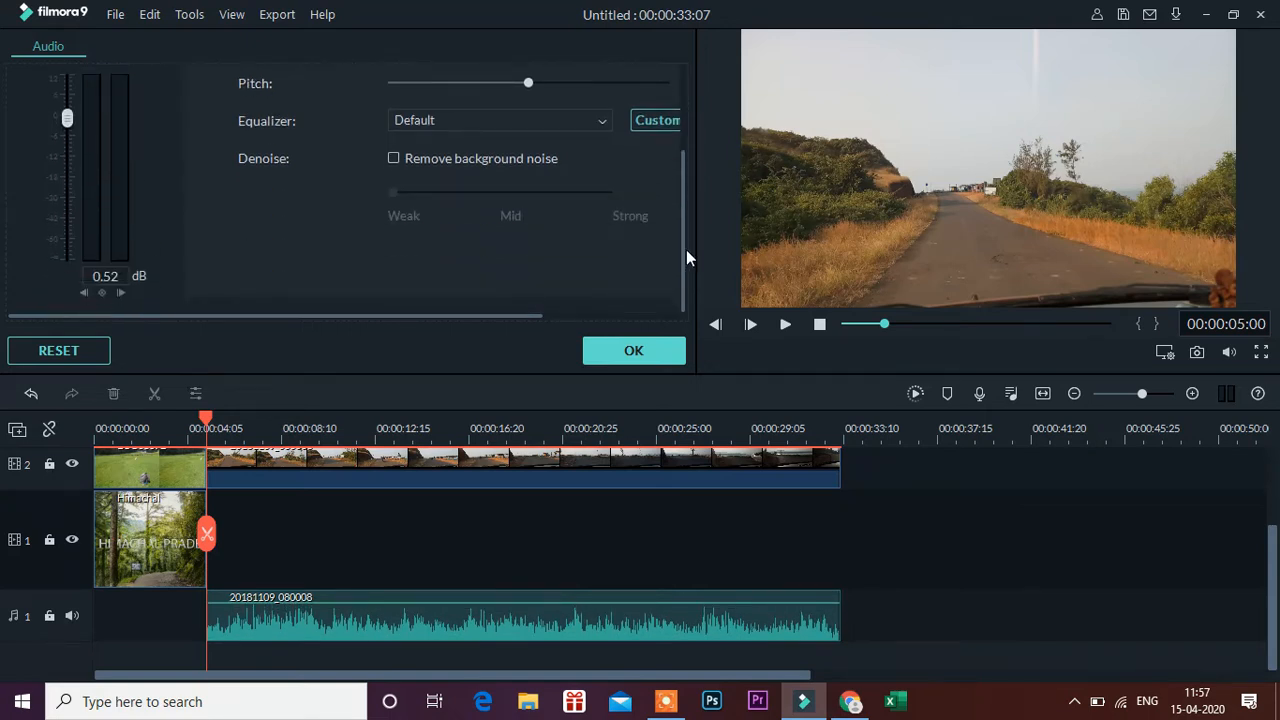
left_click(393, 159)
left_click(502, 191)
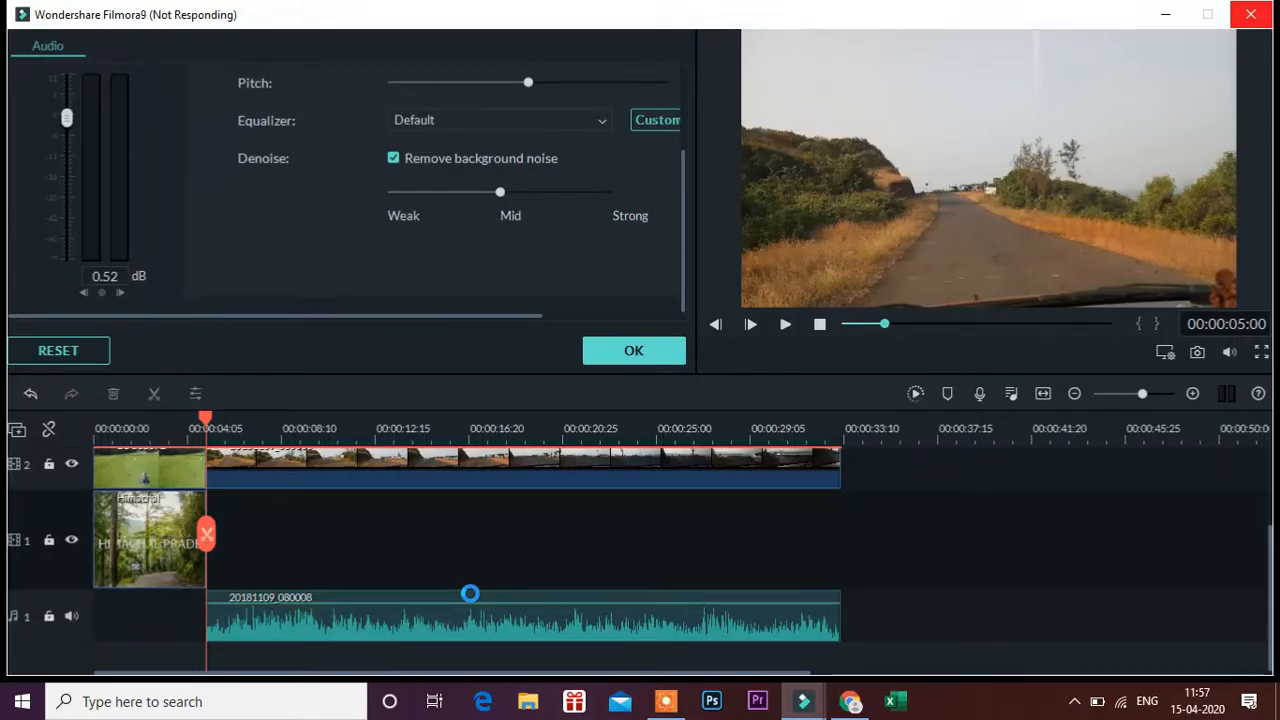
left_click(663, 345)
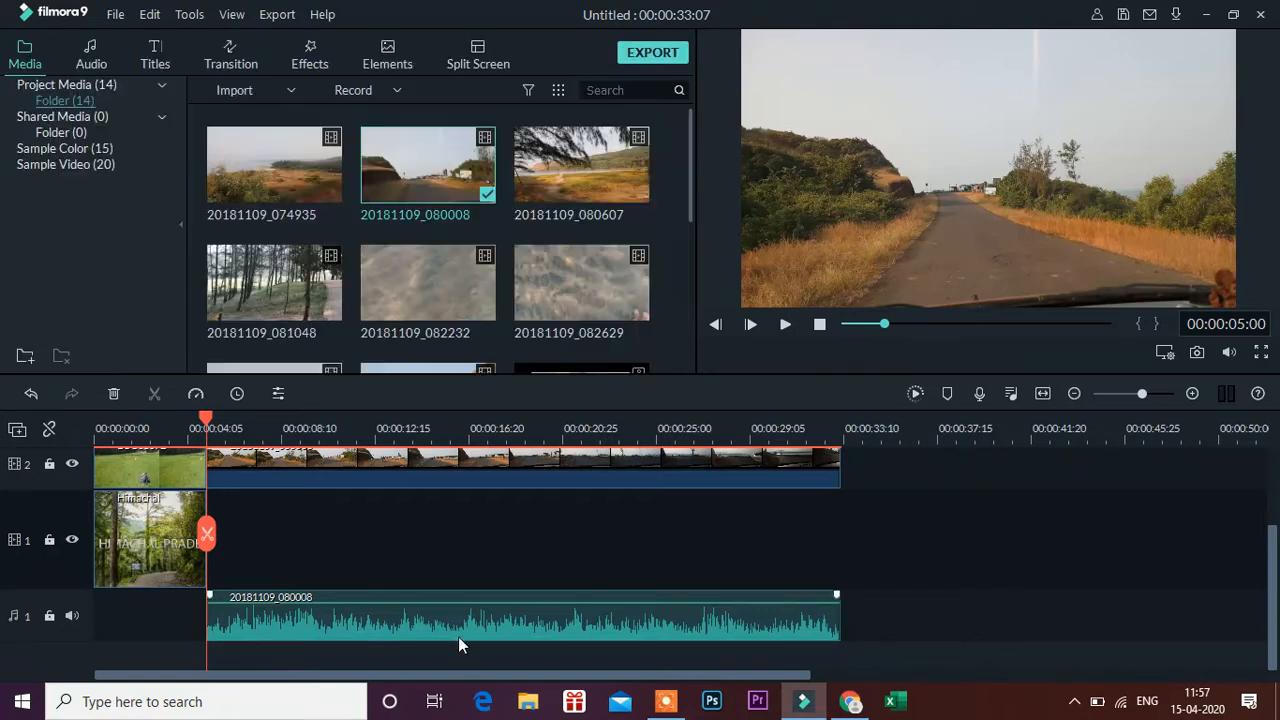
Delete the detached 20181109_080008 audio from audio track 1
right_click(347, 625)
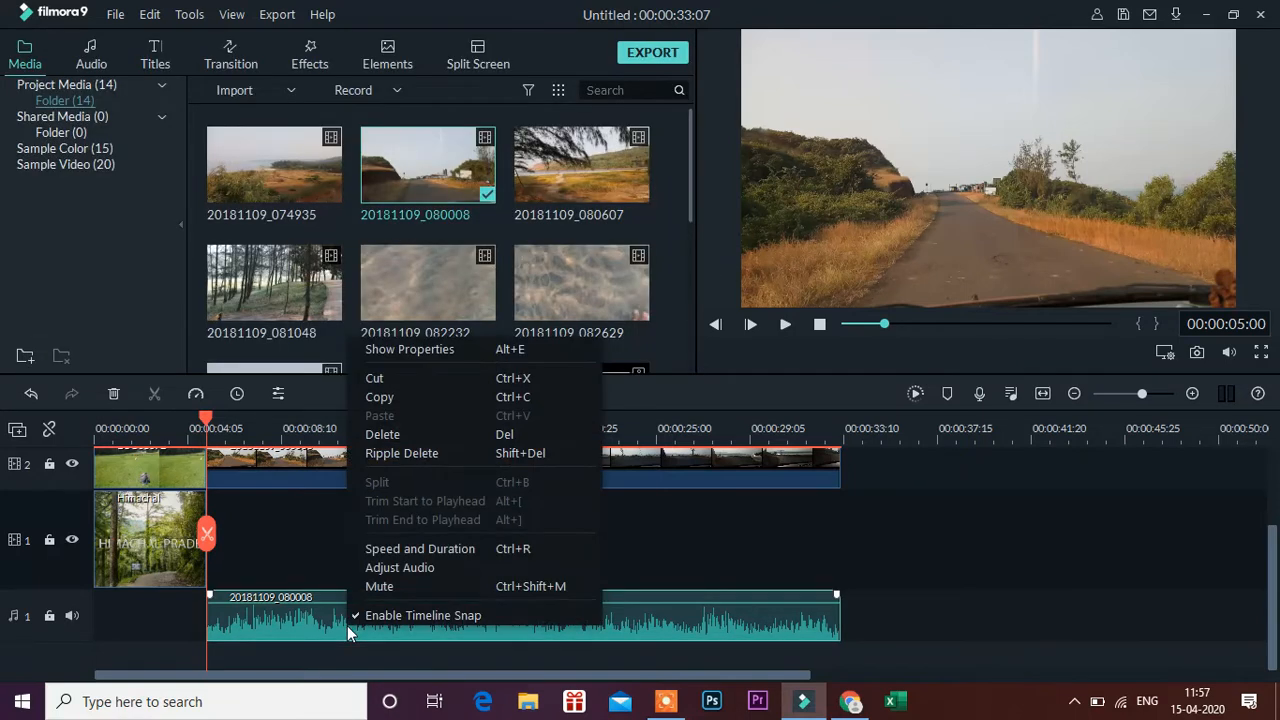
left_click(516, 434)
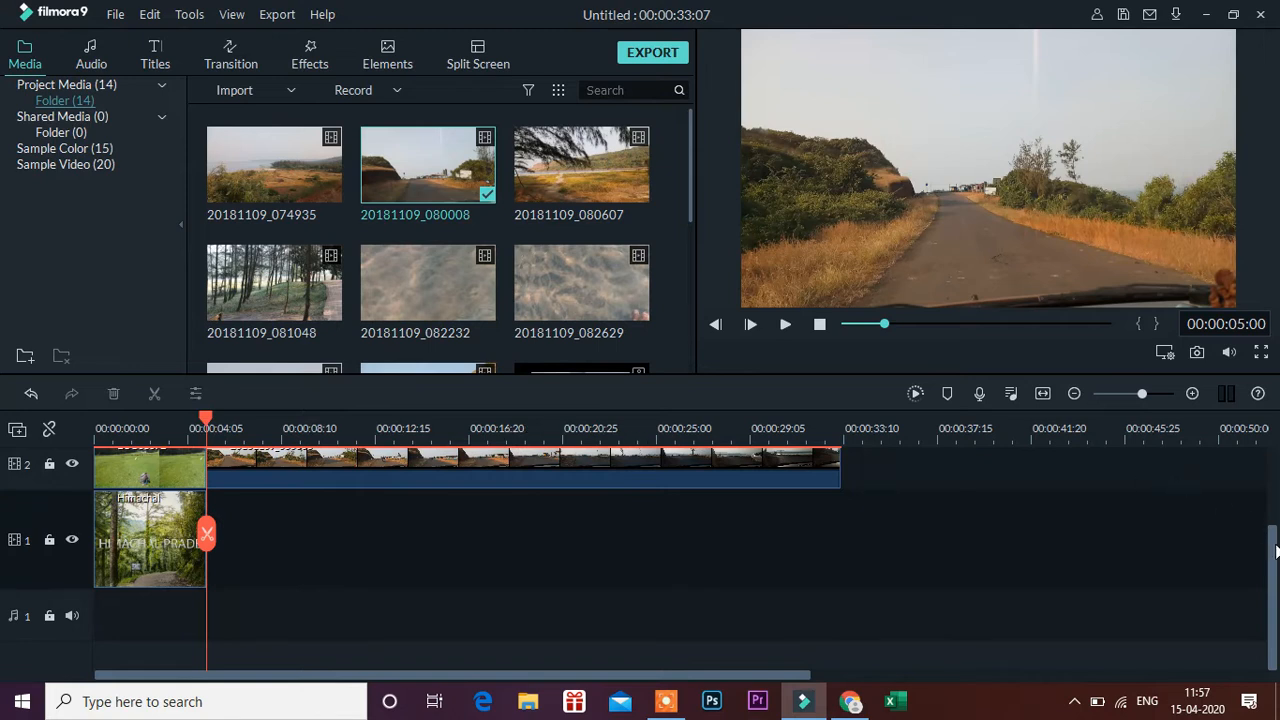
Play back clip 20181109_080008 on video track 2 to check it without its audio
left_click_drag(1276, 582, 1276, 482)
key("space")
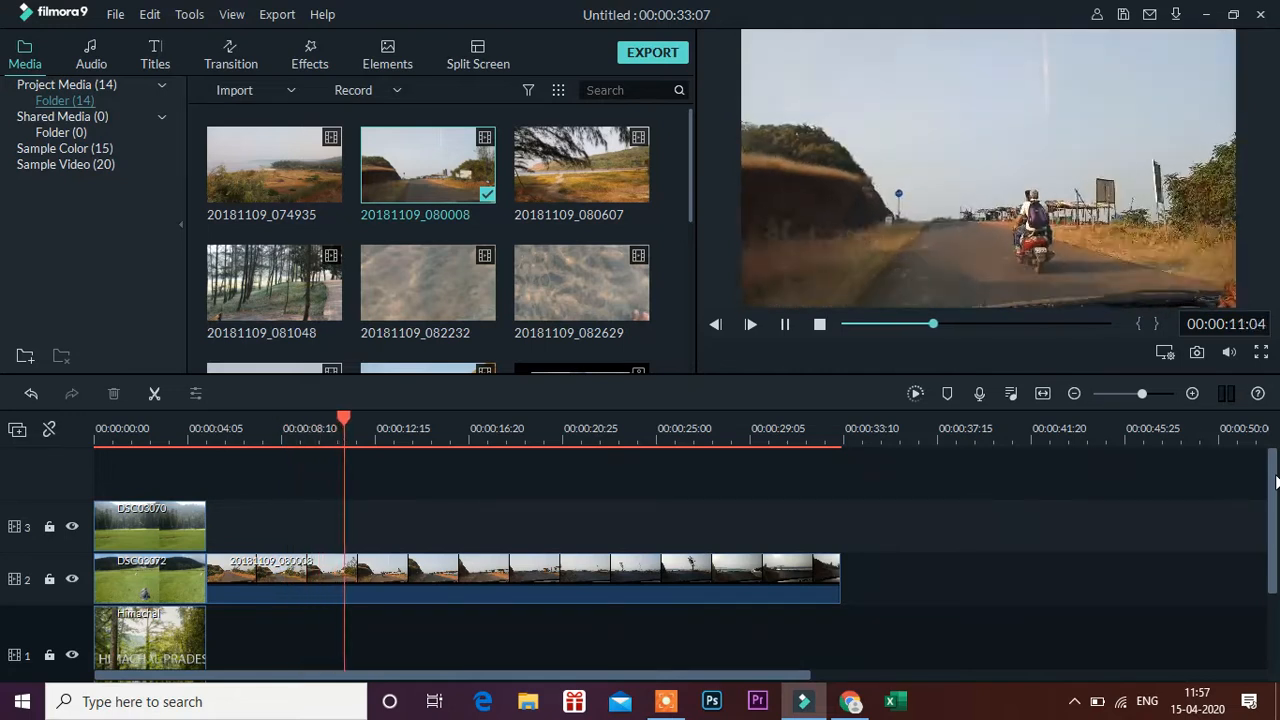
key("space")
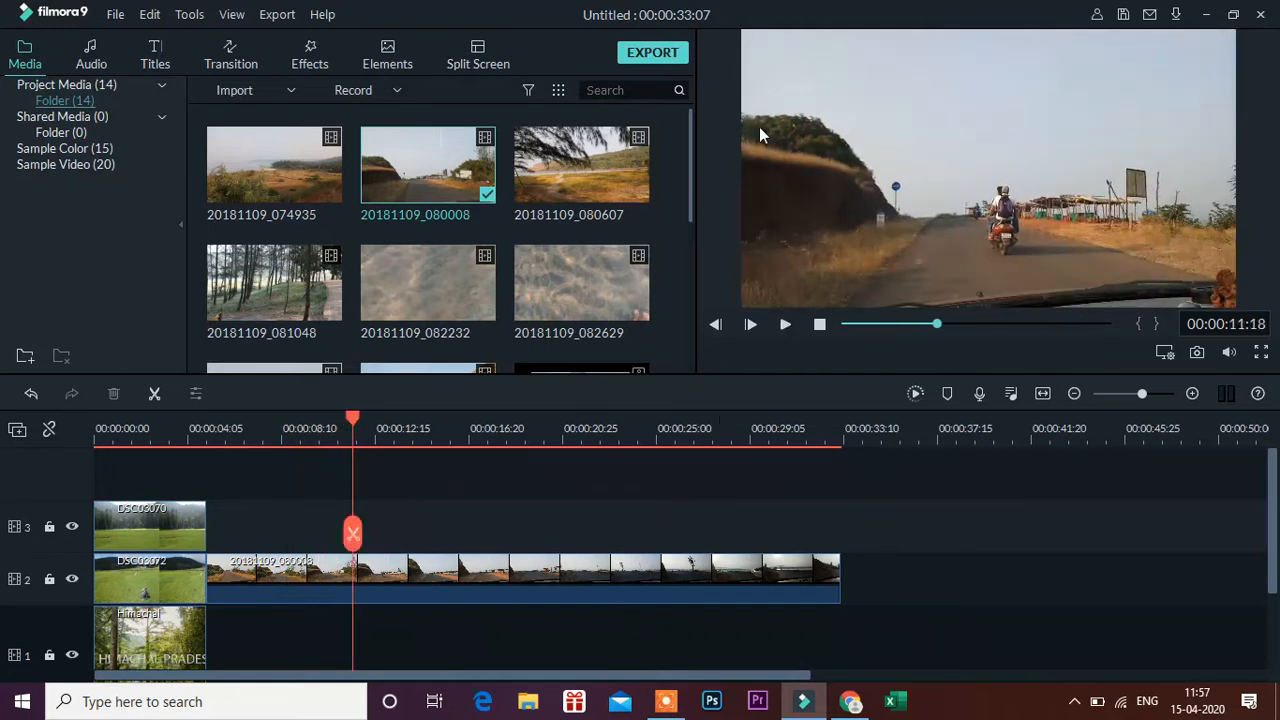
left_click(857, 258)
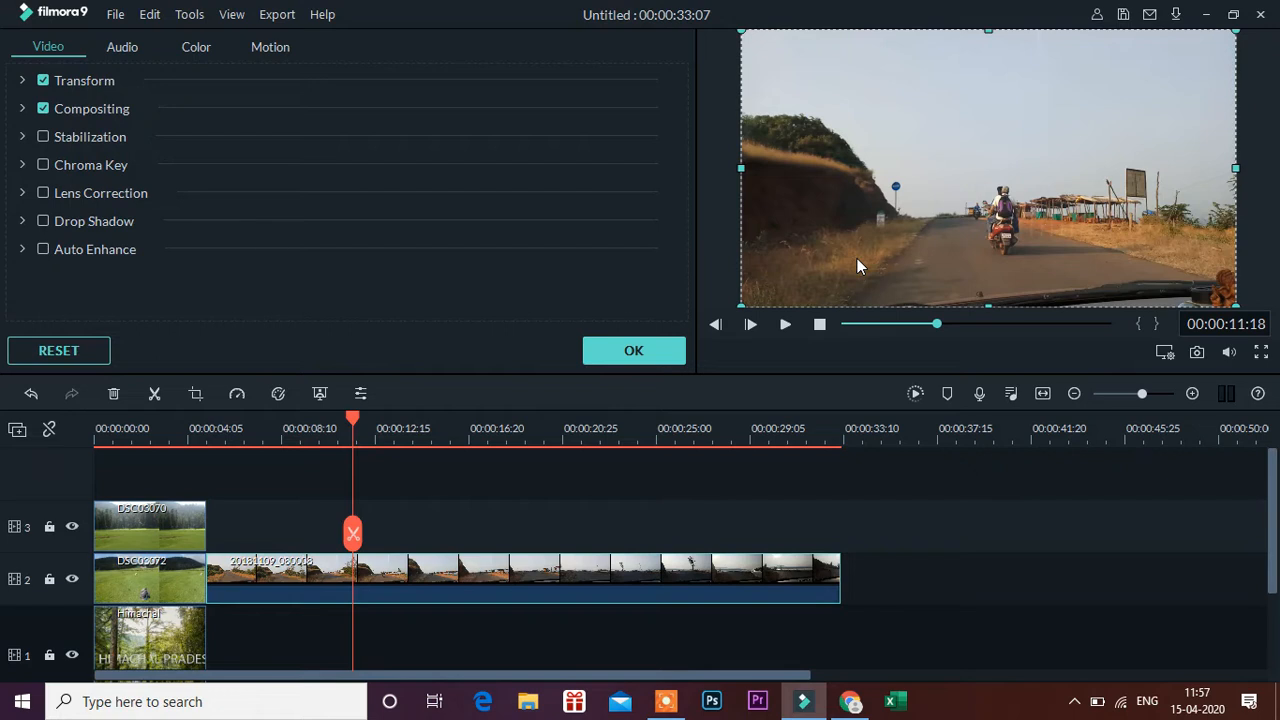
left_click(785, 324)
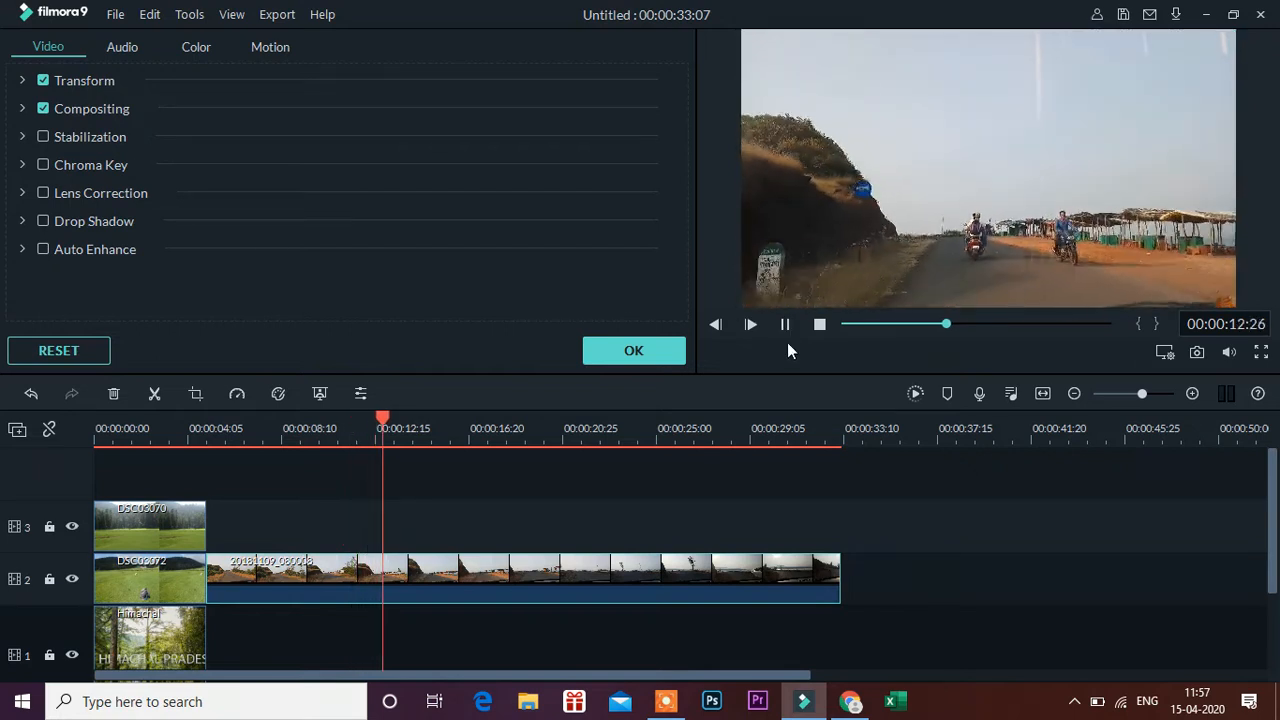
left_click(650, 350)
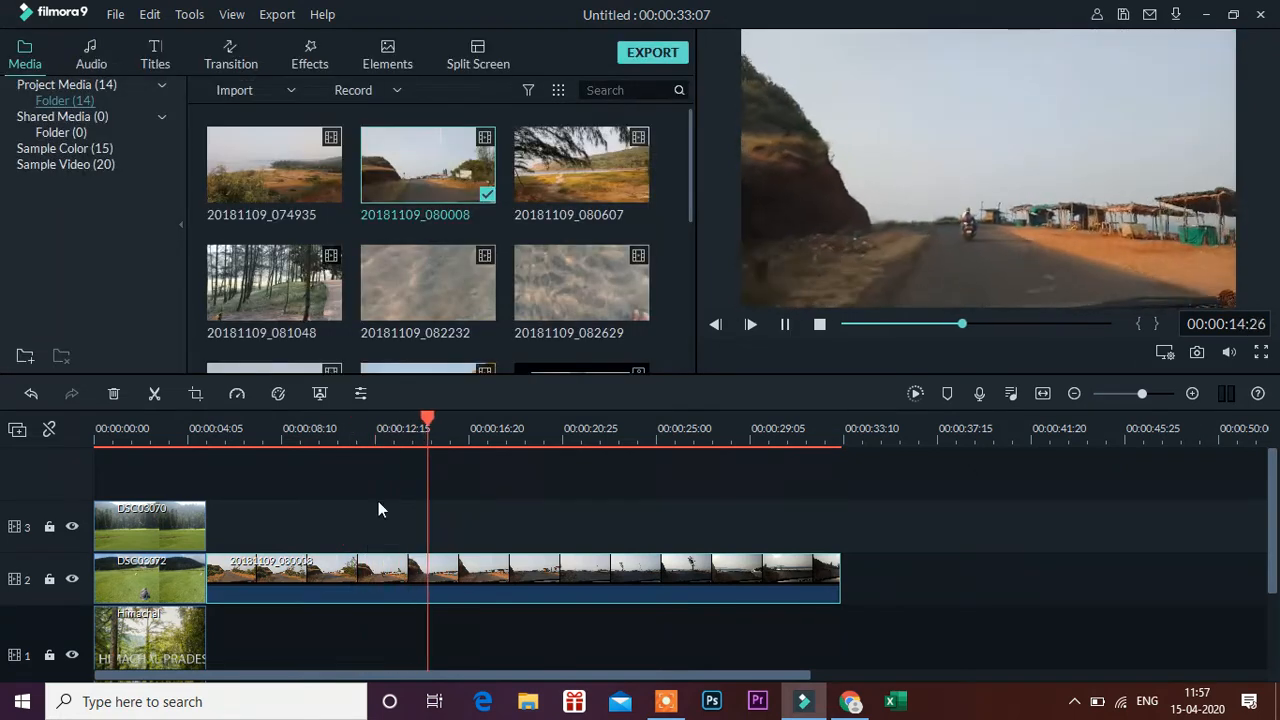
left_click(515, 444)
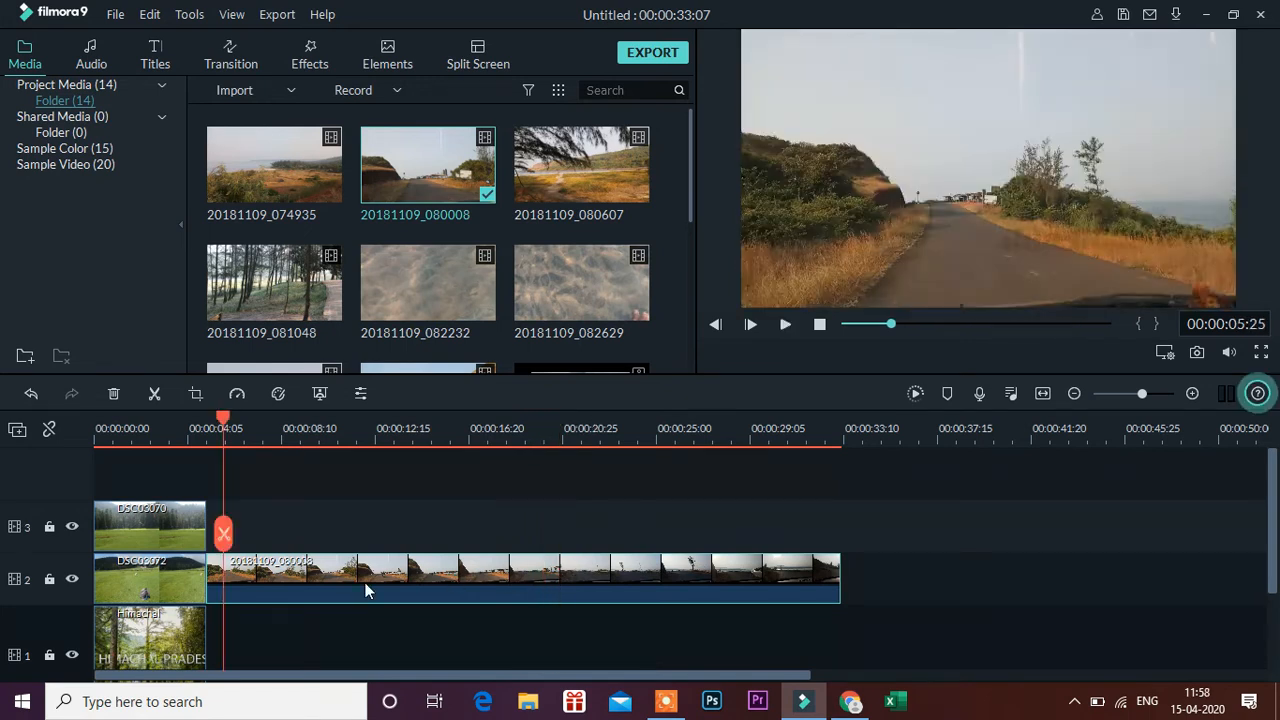
Open Advanced Color Correction for clip 20181109_080008 on video track 2
double_click(365, 590)
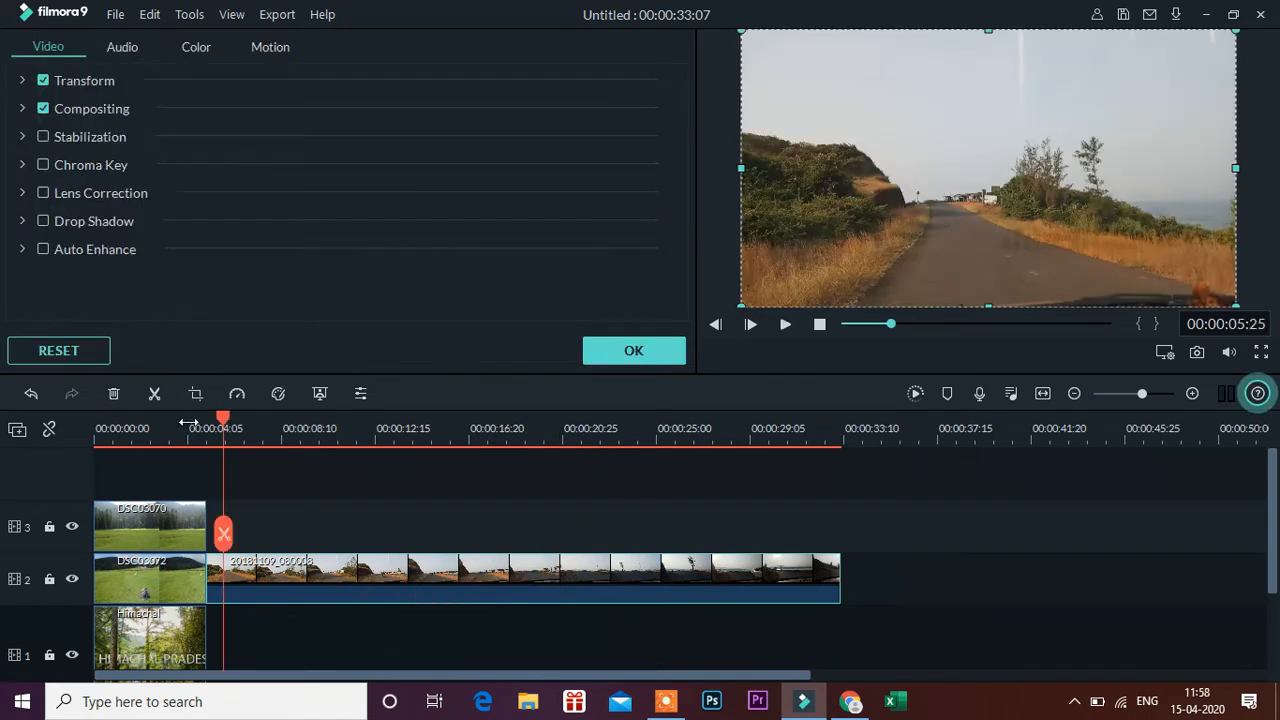
left_click(280, 394)
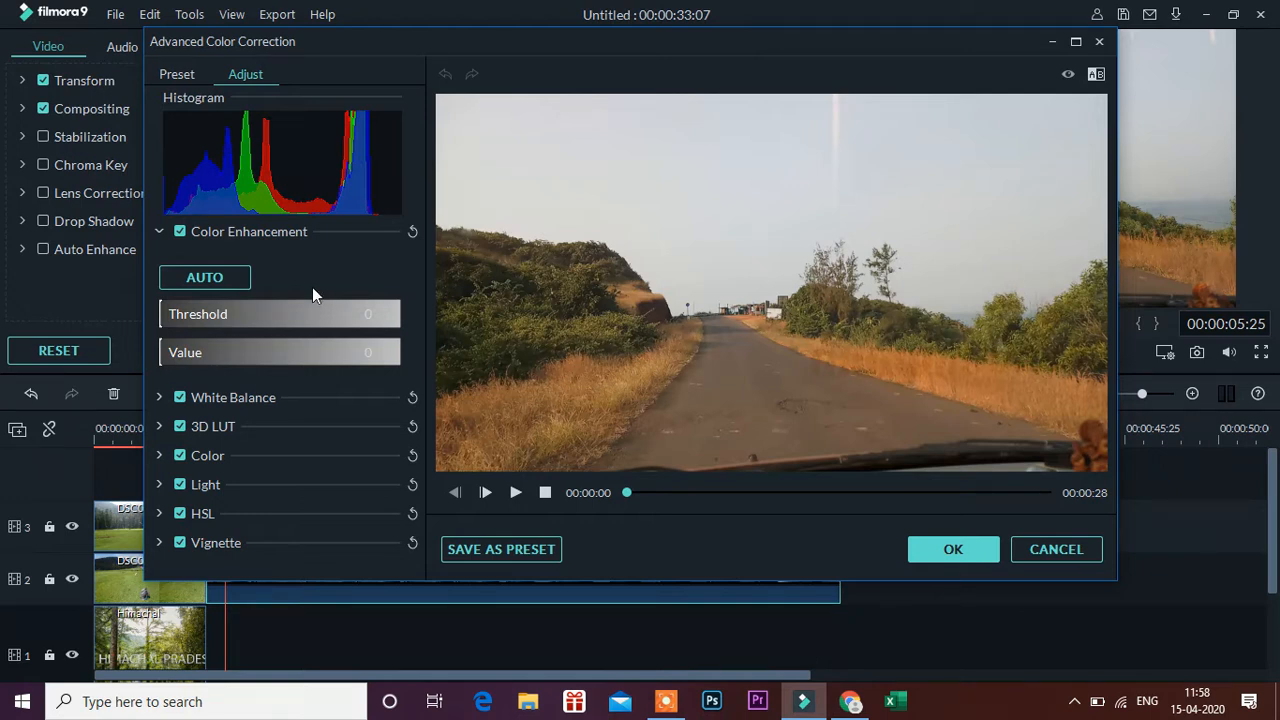
Try the automatic Color Enhancement on the clip and return its Threshold and Value to 0
left_click(229, 280)
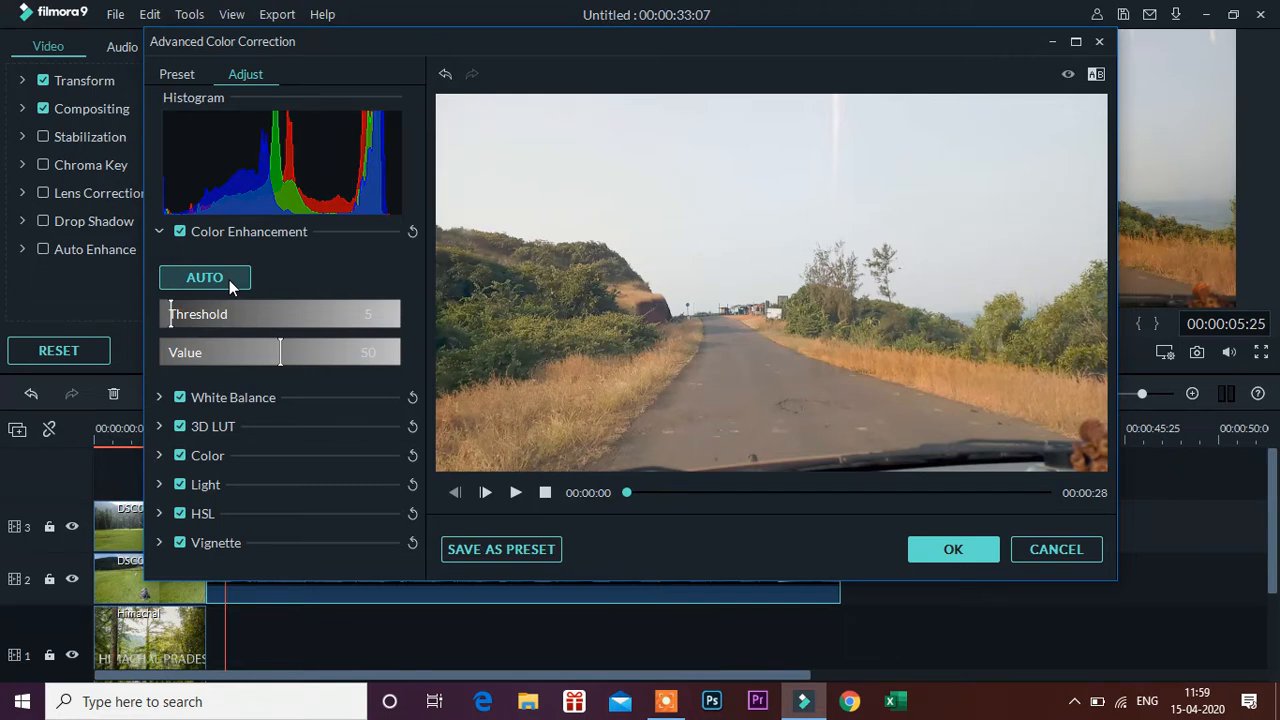
left_click_drag(174, 318, 156, 318)
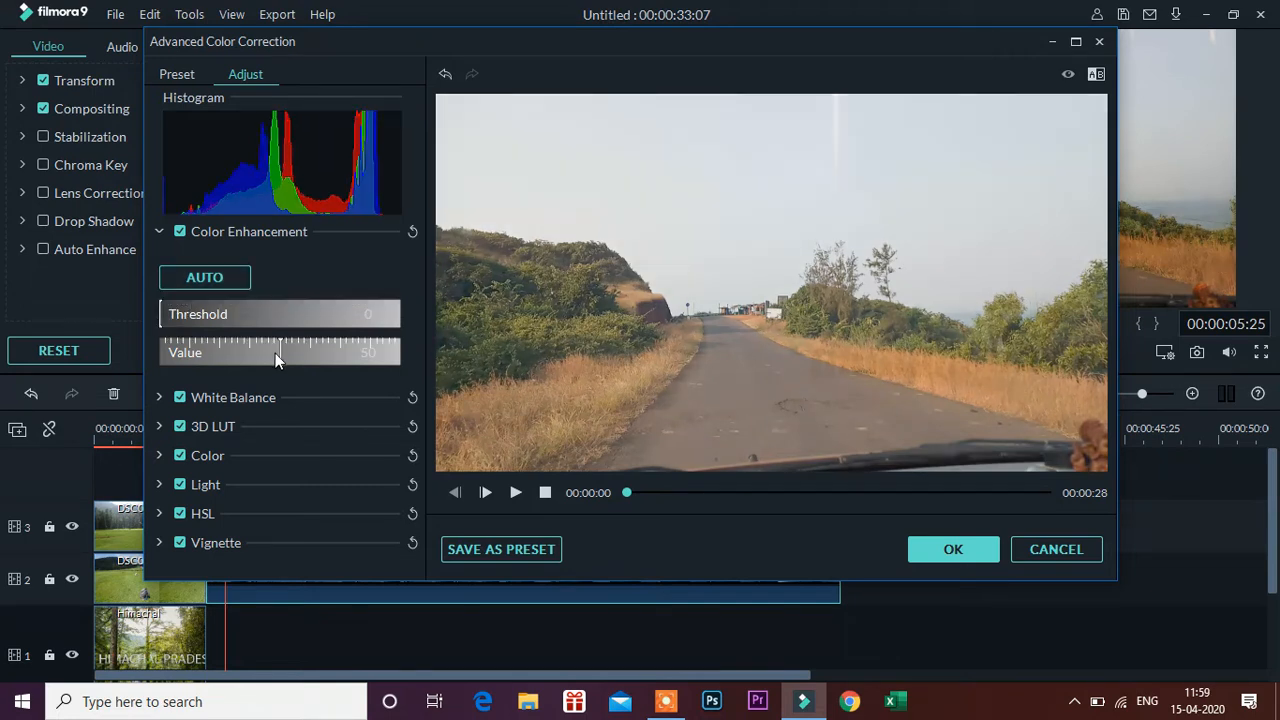
left_click_drag(277, 352, 118, 365)
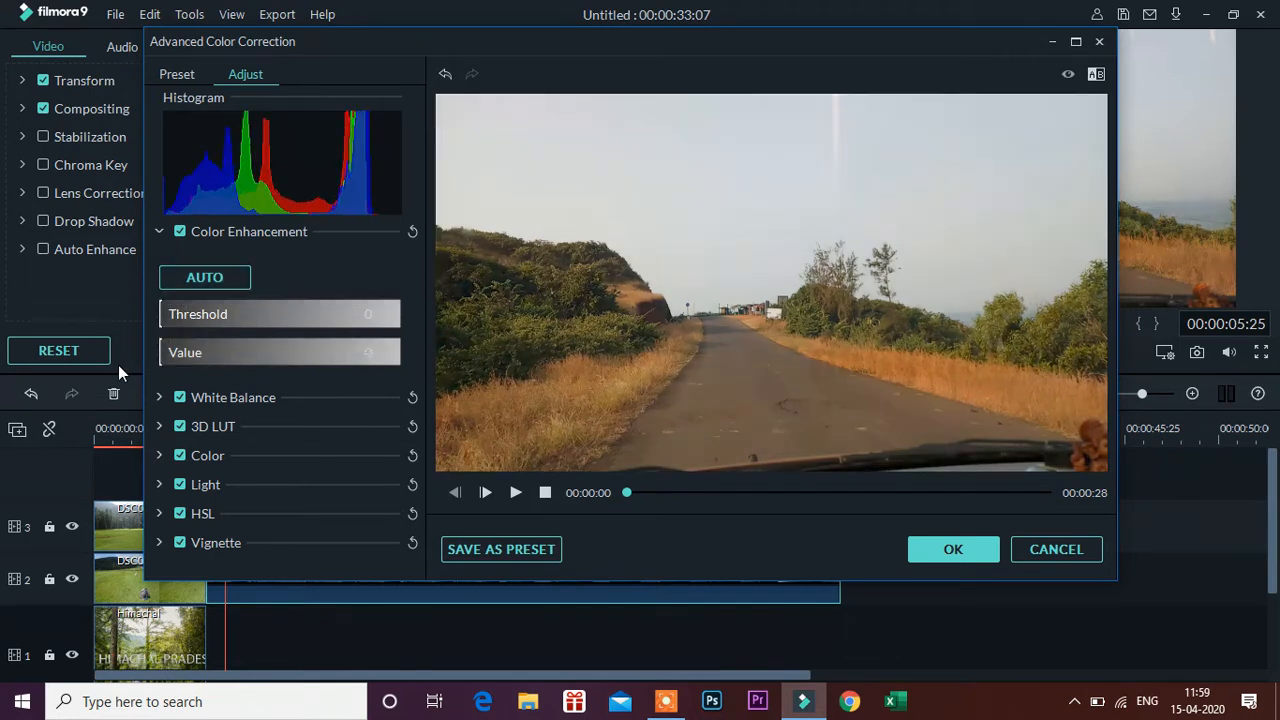
Try the 007 Series, Batman and Dark Film 3D LUTs on the clip and return the 3D LUT to None
left_click(159, 398)
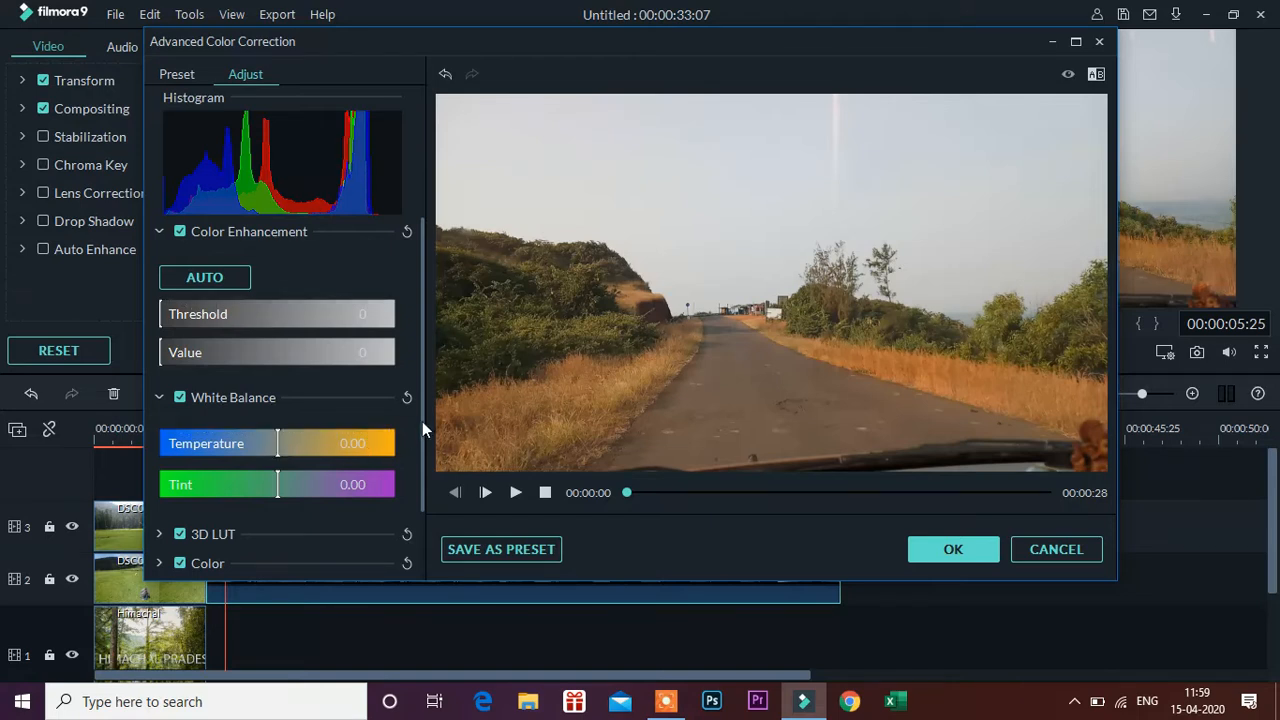
left_click_drag(422, 421, 423, 501)
left_click(160, 453)
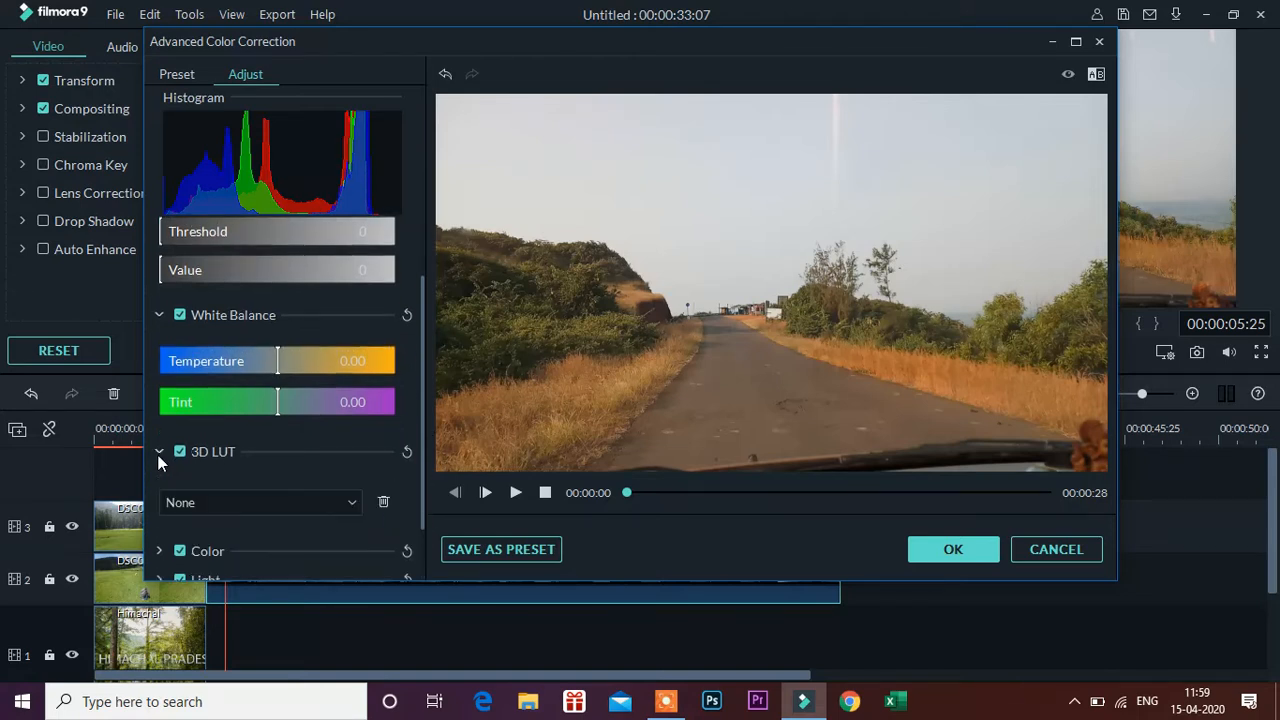
left_click_drag(418, 412, 385, 484)
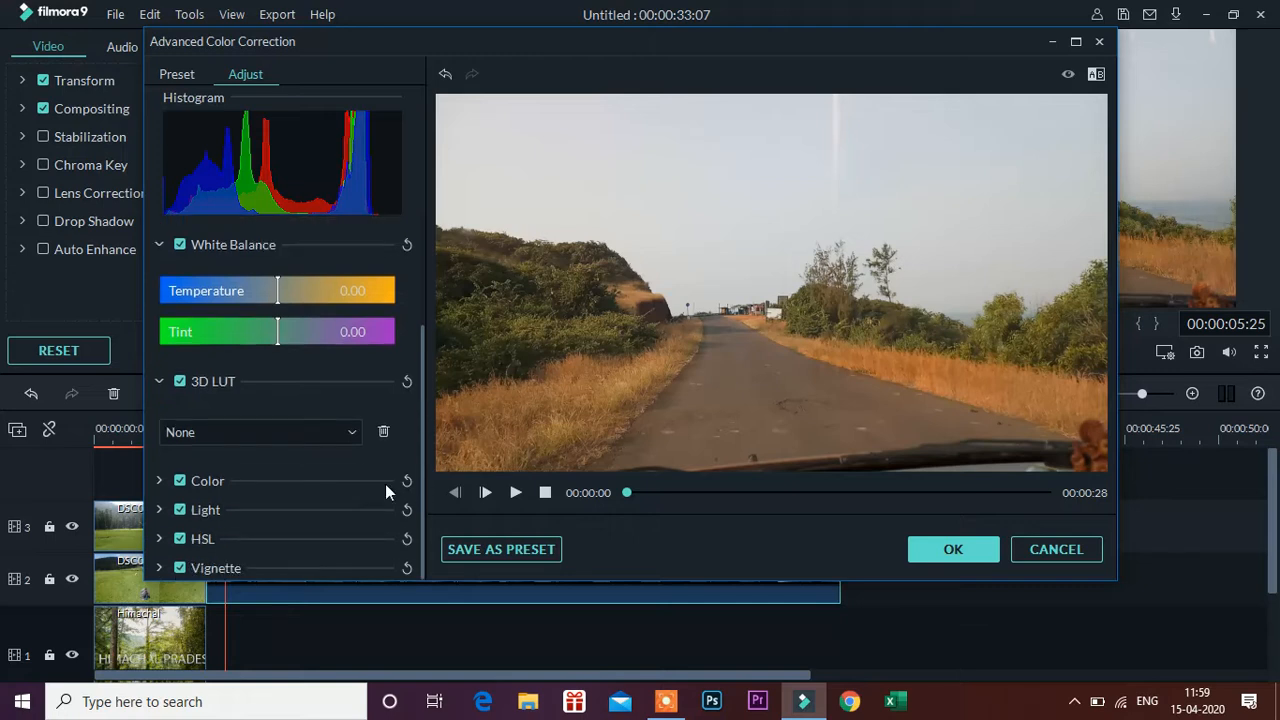
left_click(322, 441)
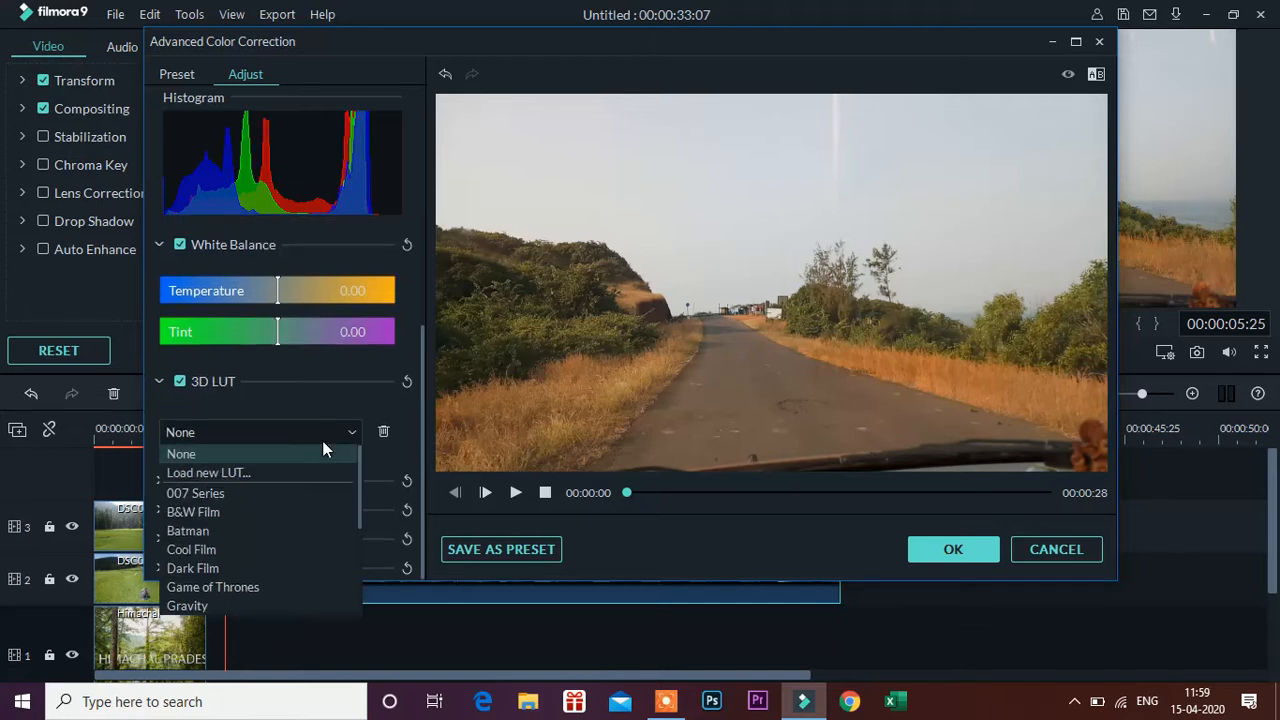
left_click(281, 489)
left_click(259, 439)
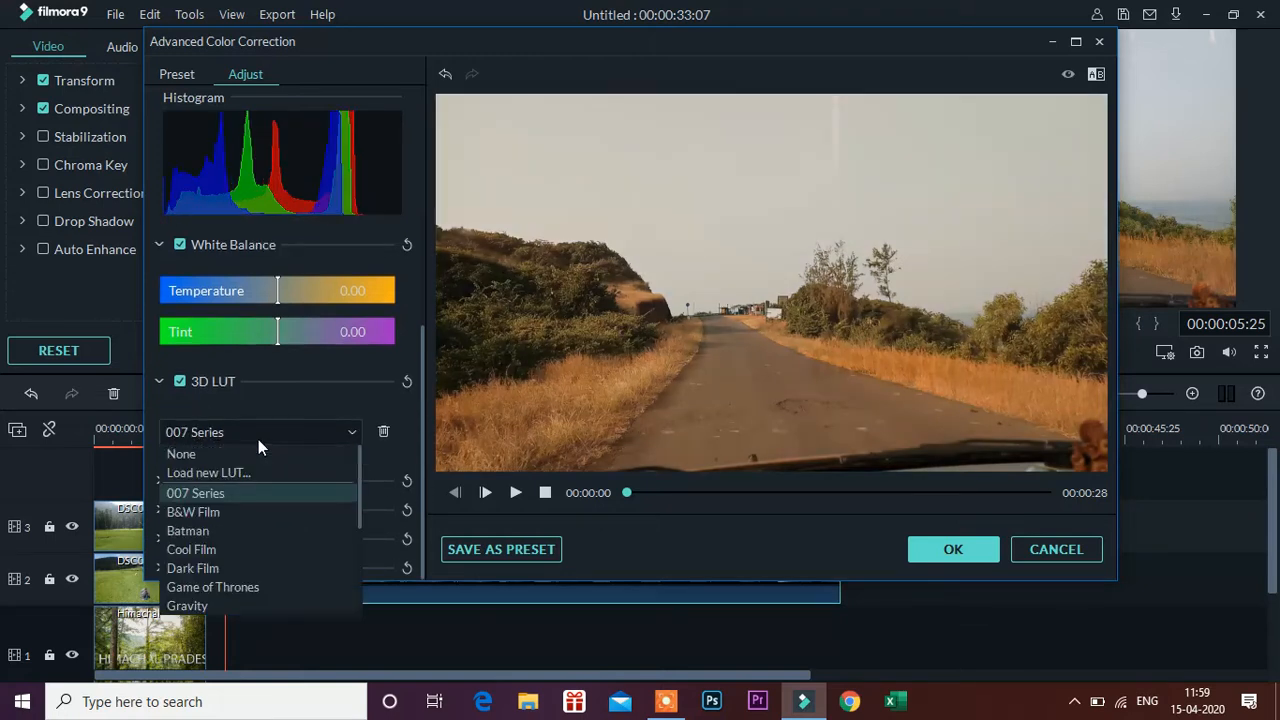
left_click(251, 529)
left_click(220, 440)
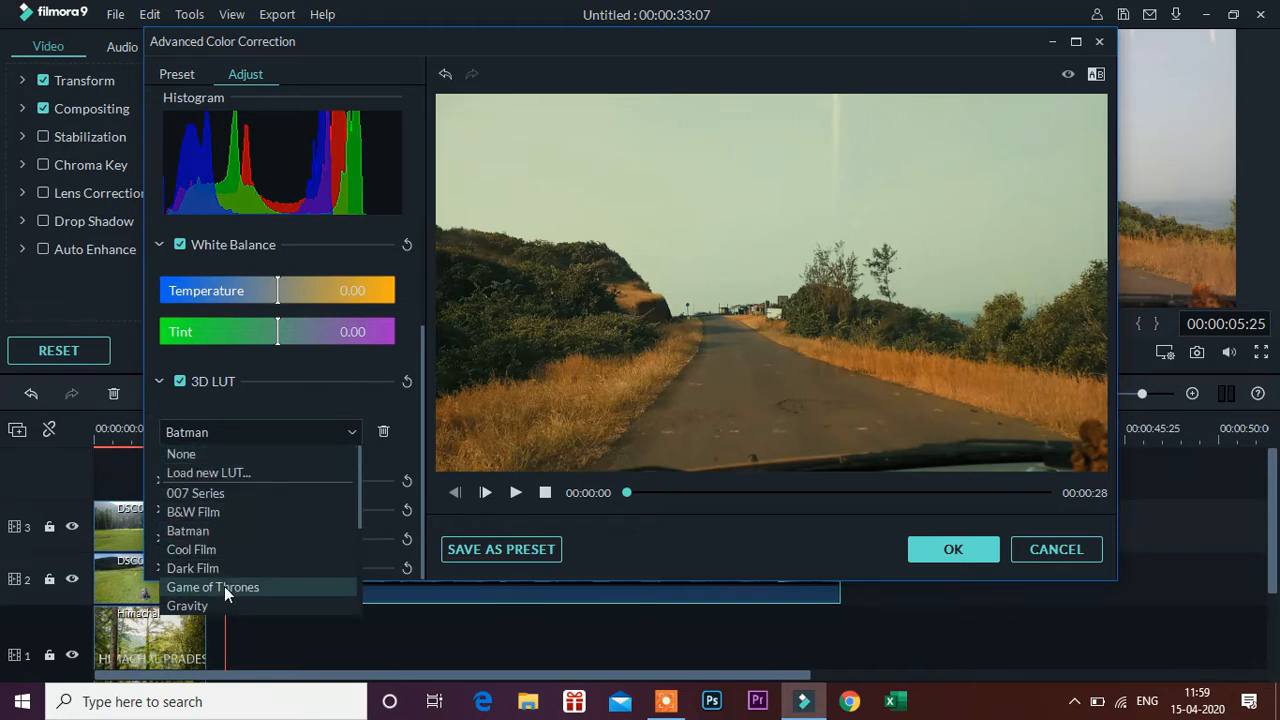
left_click(222, 568)
left_click(265, 433)
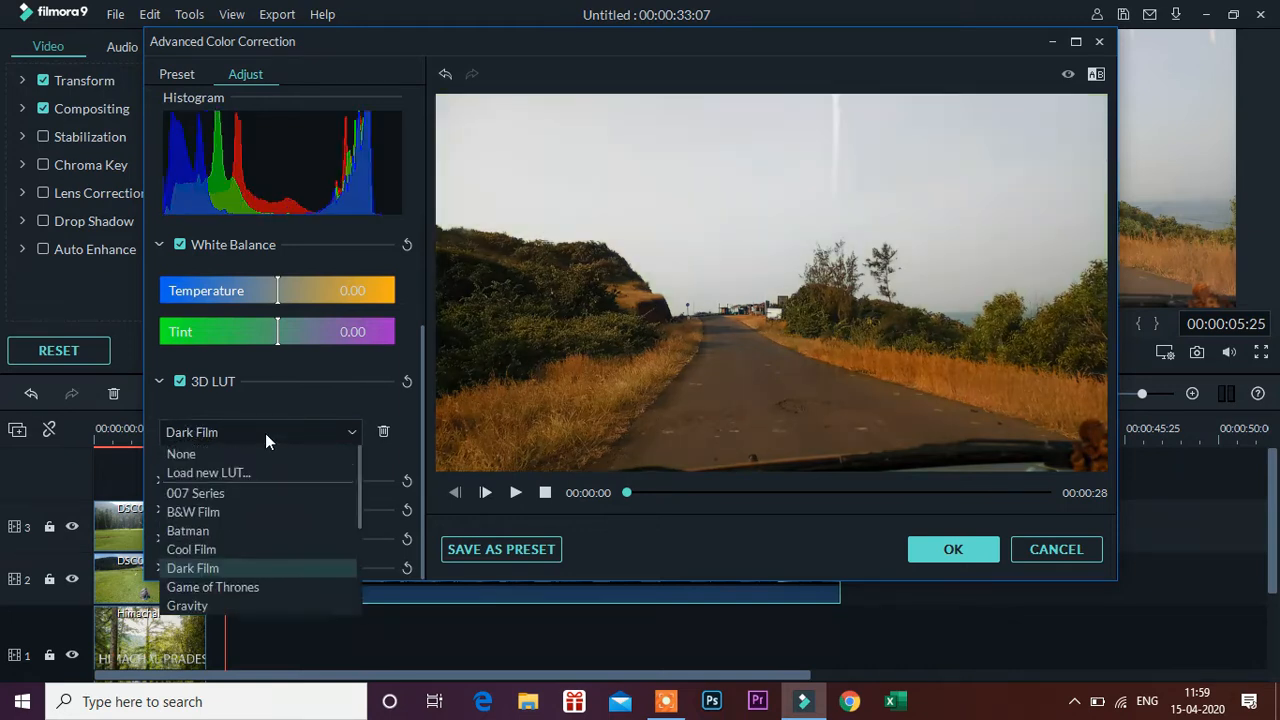
left_click(233, 453)
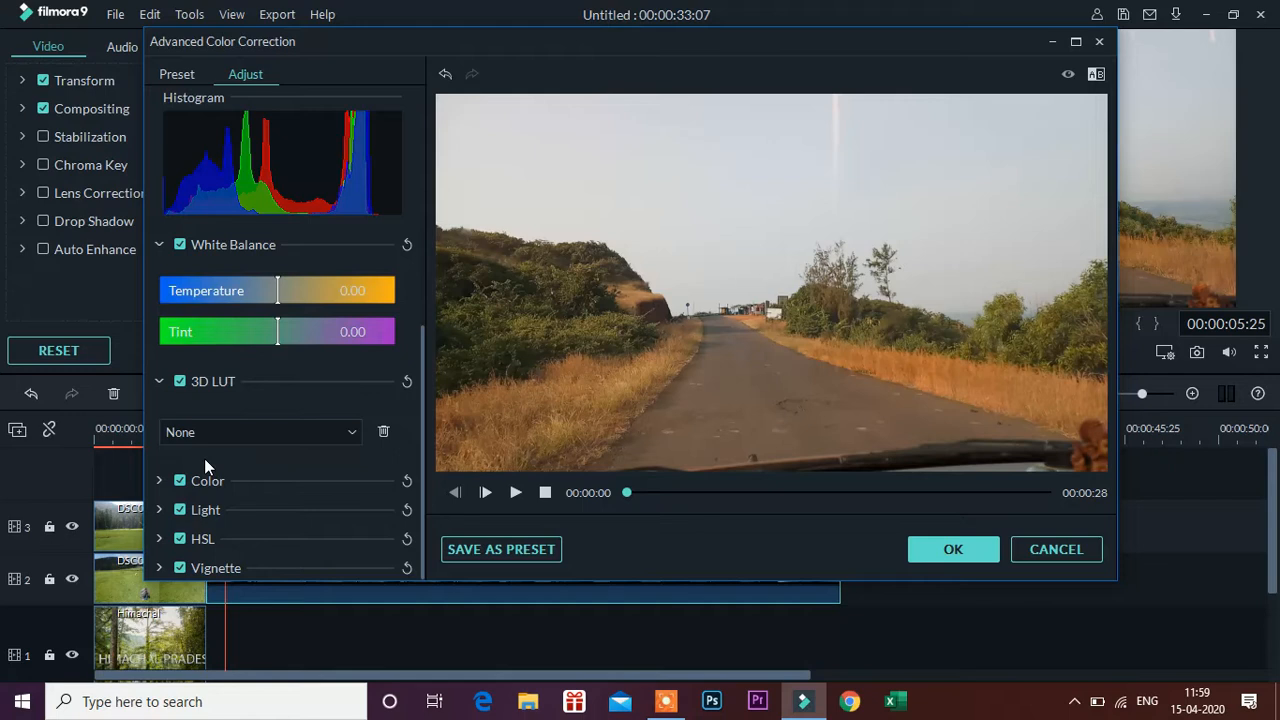
Adjust the clip's Color settings to Brightness 12, Contrast 41, Vibrance 6 and Saturation 3
left_click(159, 481)
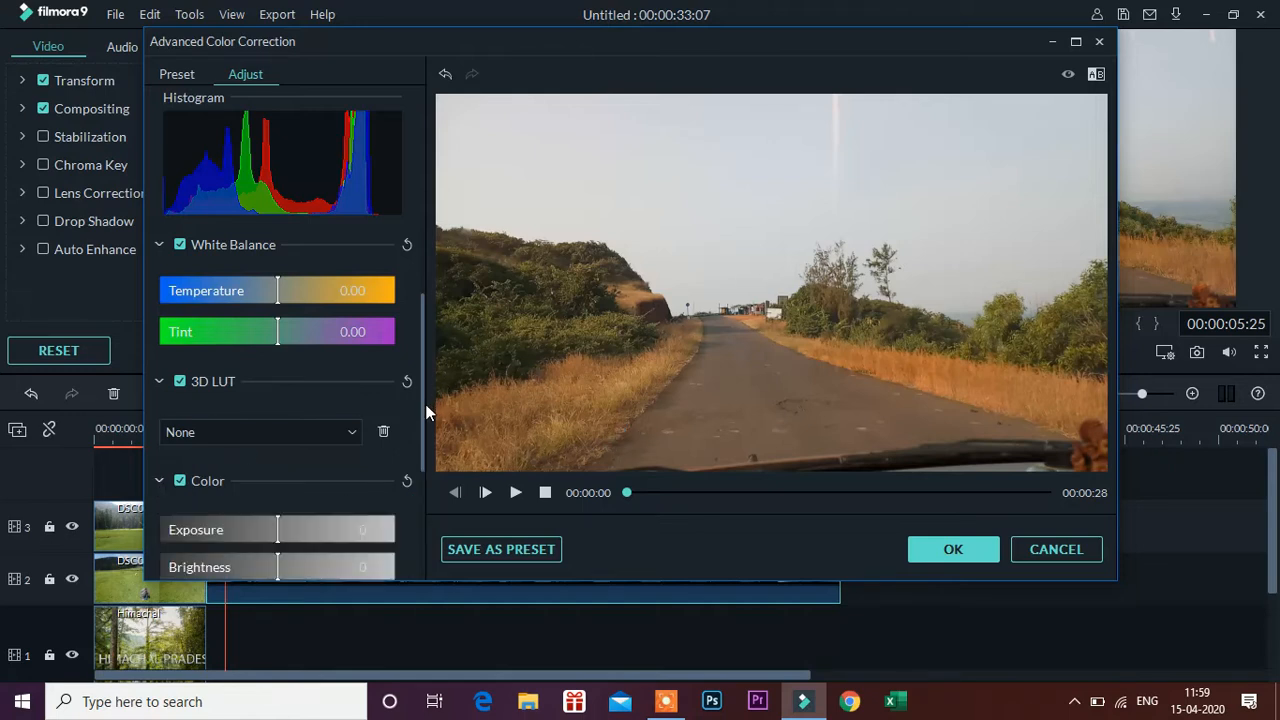
left_click_drag(422, 422, 414, 516)
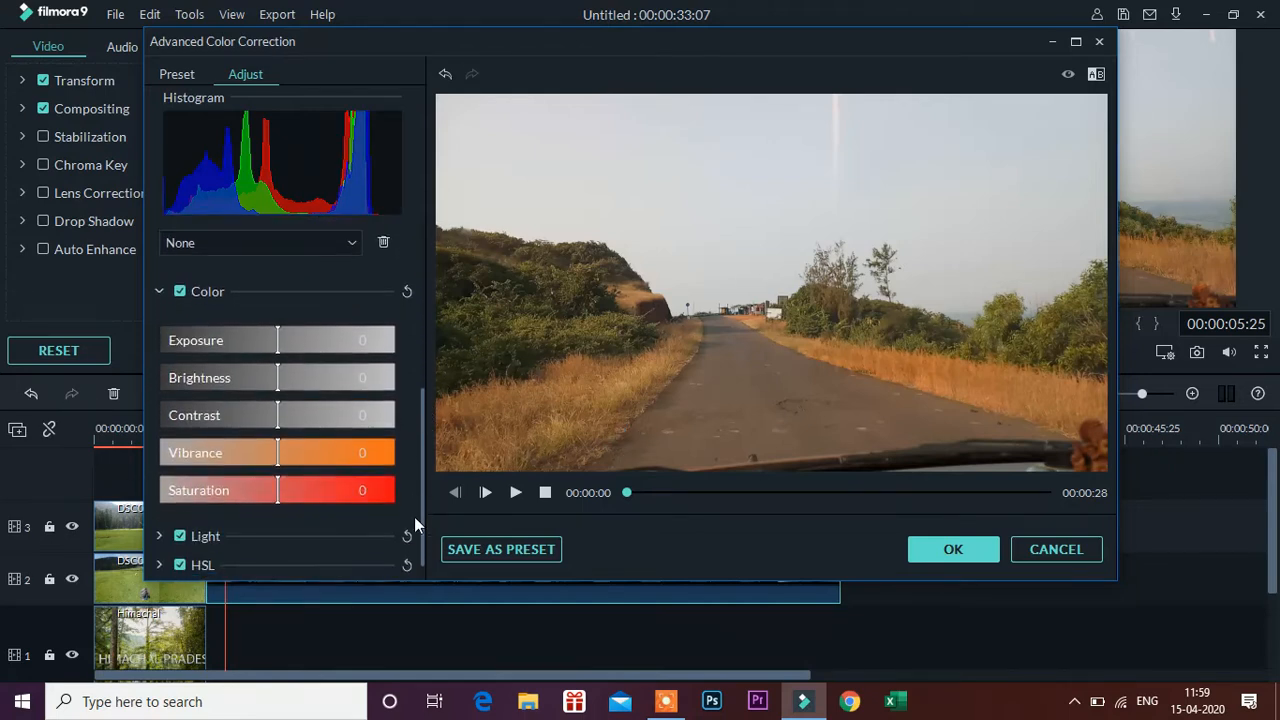
left_click_drag(272, 336, 326, 405)
mouse_move(279, 460)
left_mouse_down()
mouse_move(299, 456)
mouse_move(285, 458)
left_mouse_up()
left_click_drag(362, 490, 398, 490)
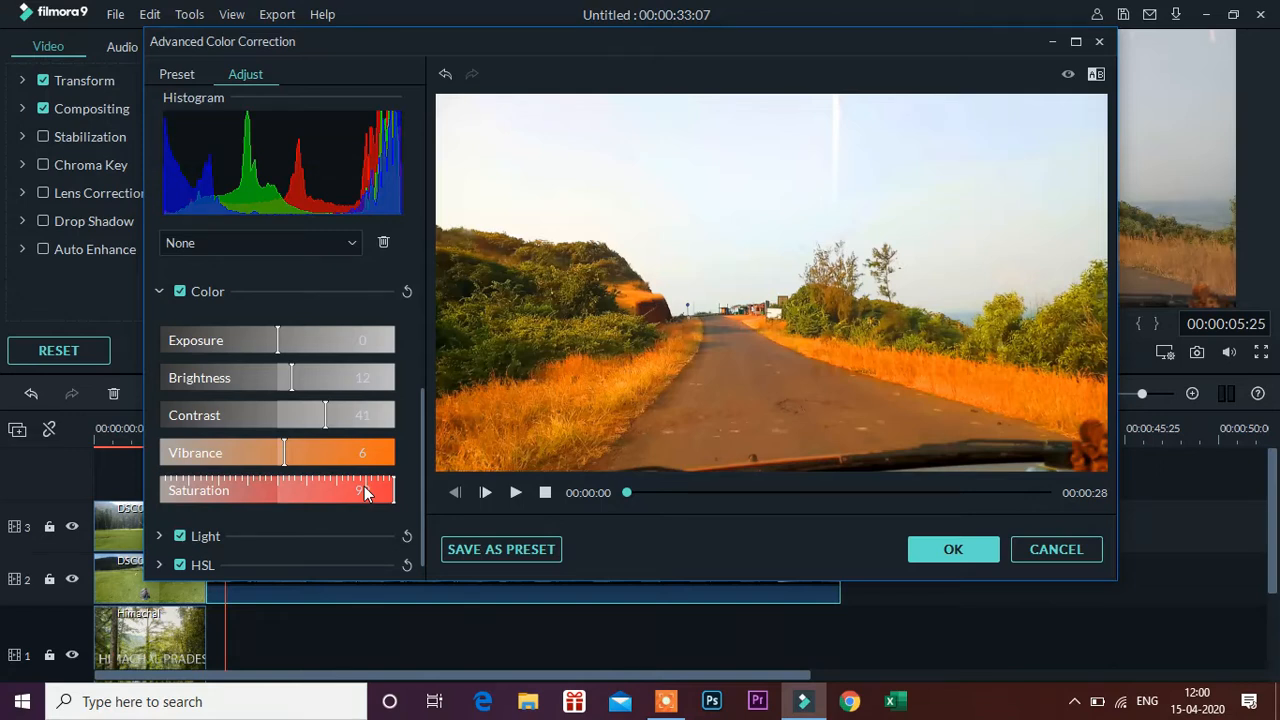
left_click_drag(364, 490, 280, 495)
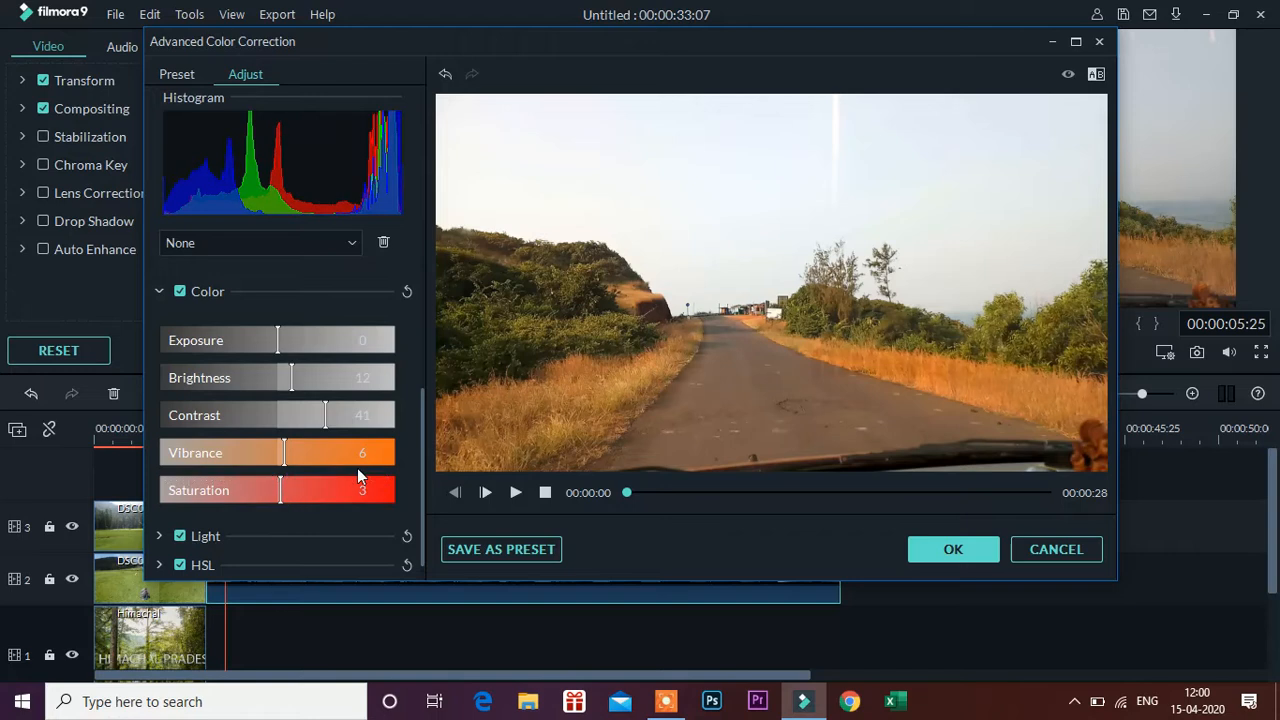
Adjust the clip's Light settings to Highlights -19, Shadows 15, Whites -30 and Blacks -11
left_click(169, 532)
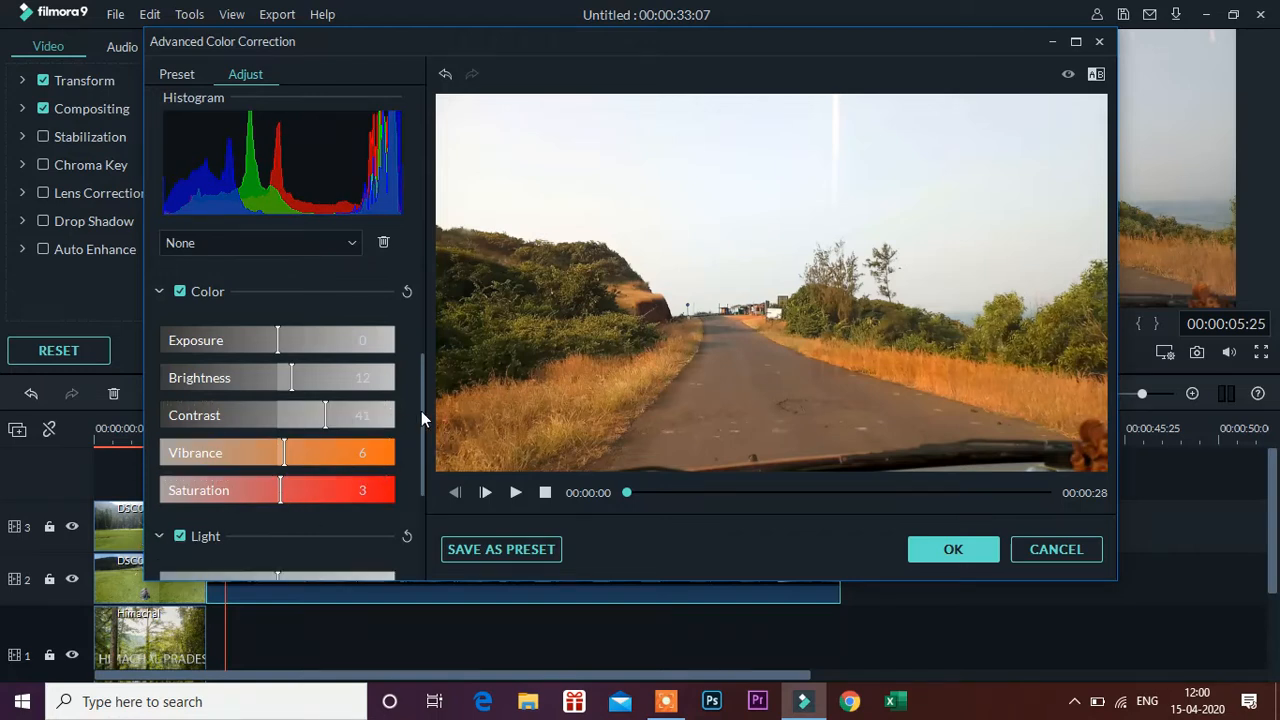
left_click_drag(421, 411, 418, 538)
left_click_drag(284, 374, 319, 377)
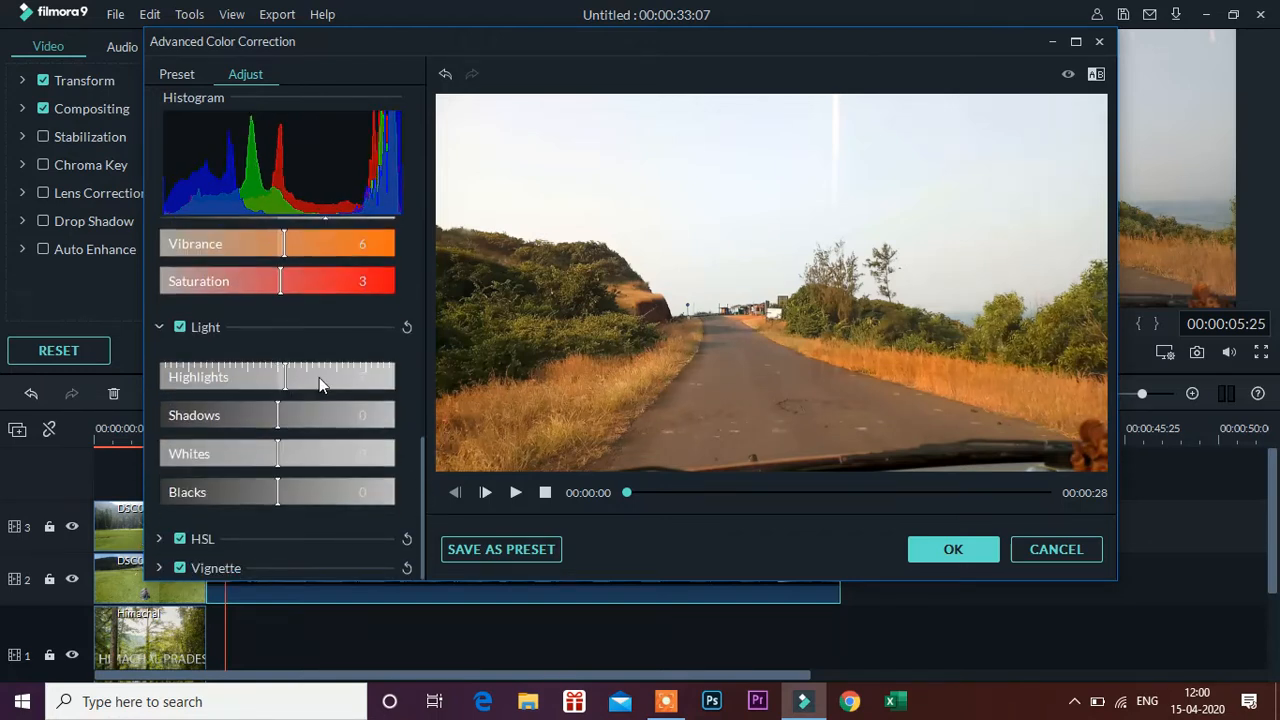
left_click(254, 385)
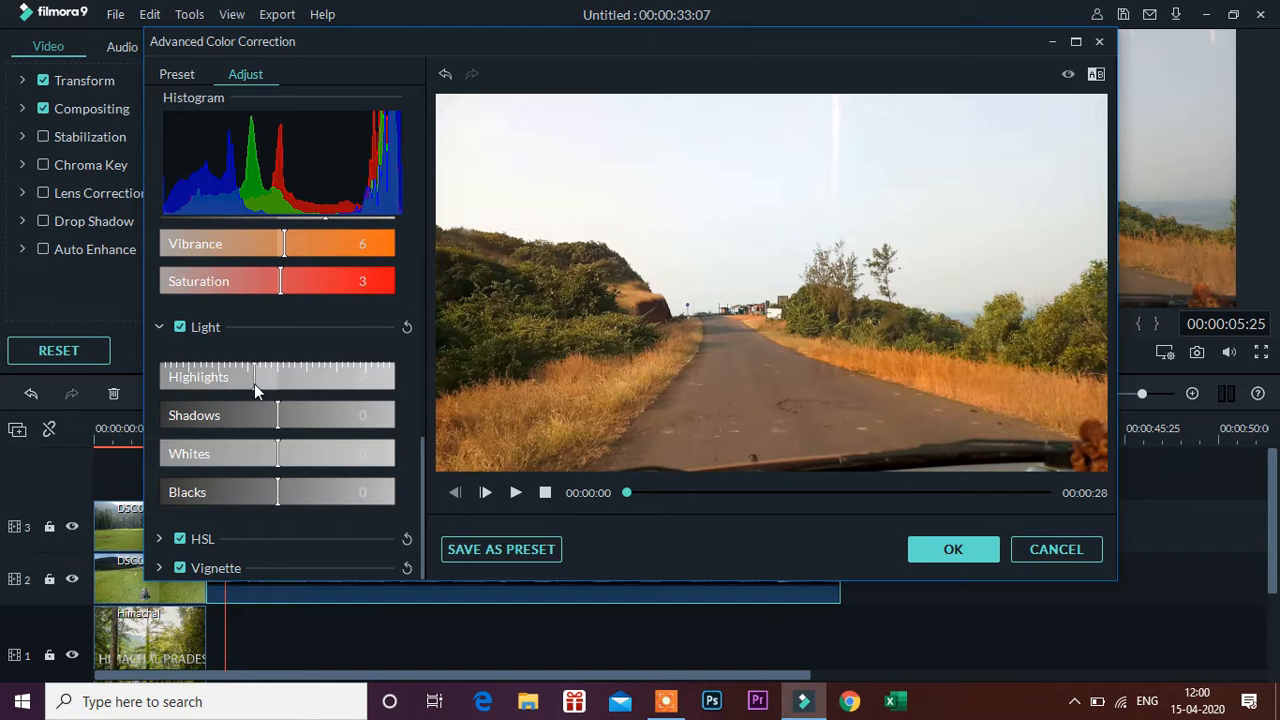
left_click(295, 418)
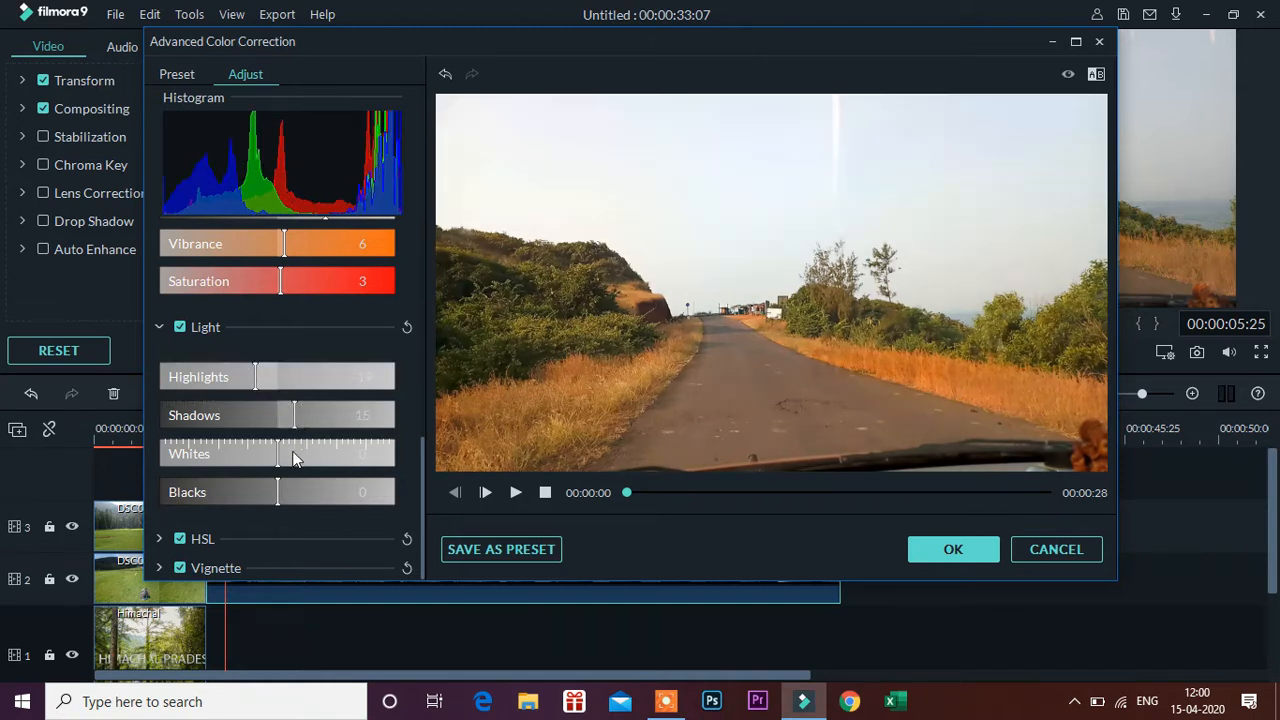
left_click(268, 449)
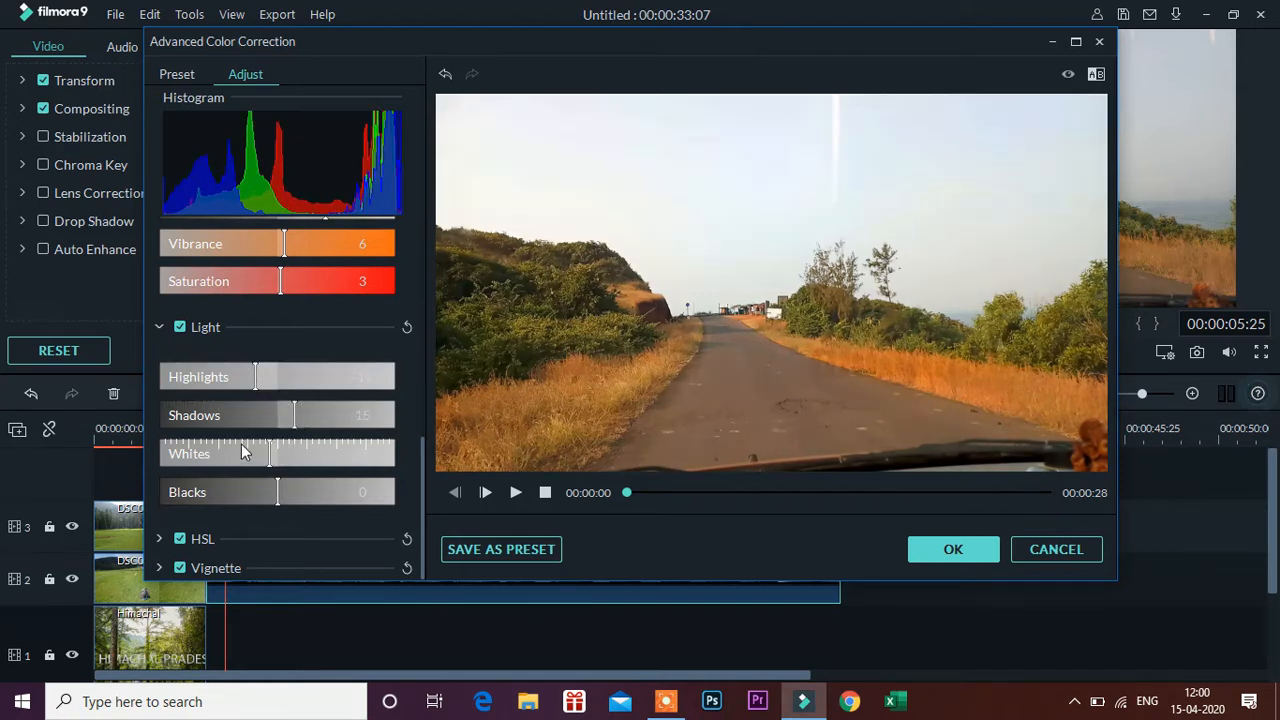
left_click(241, 444)
left_click(265, 500)
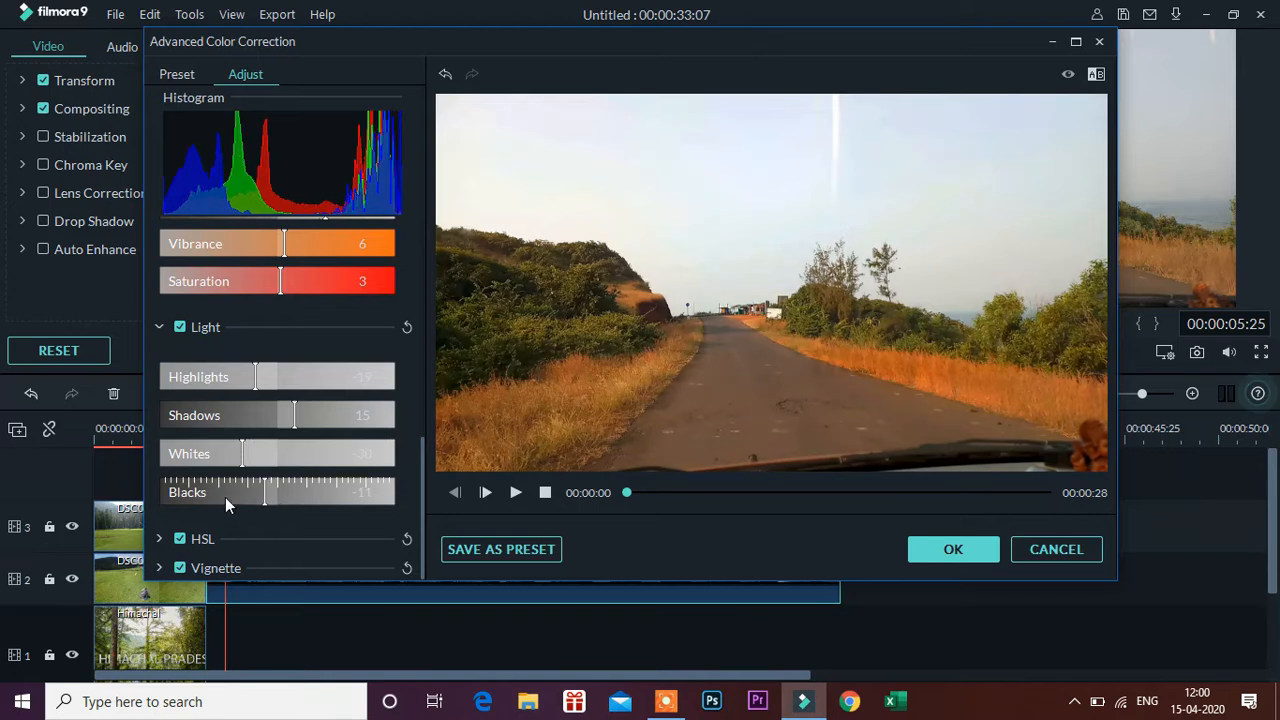
Try a Saturation of 75 on the orange range in the HSL settings and return it to 0
left_click(158, 540)
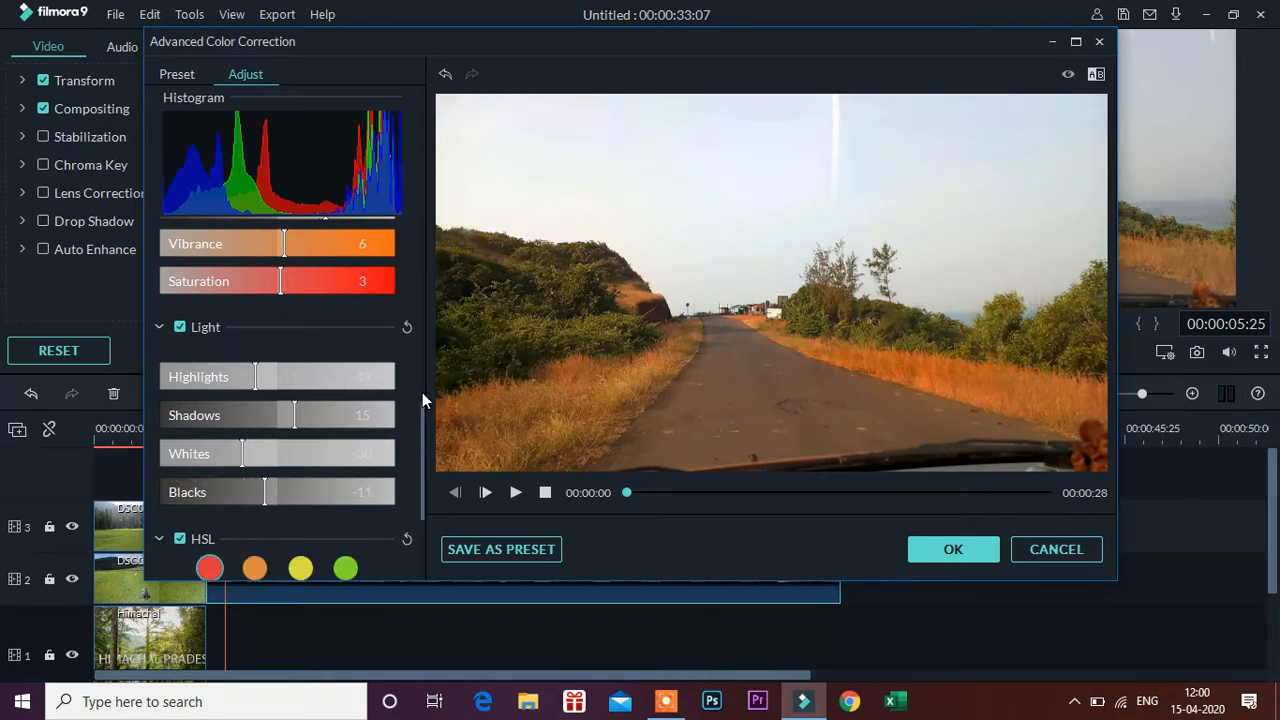
scroll(424, 431, "down", 3)
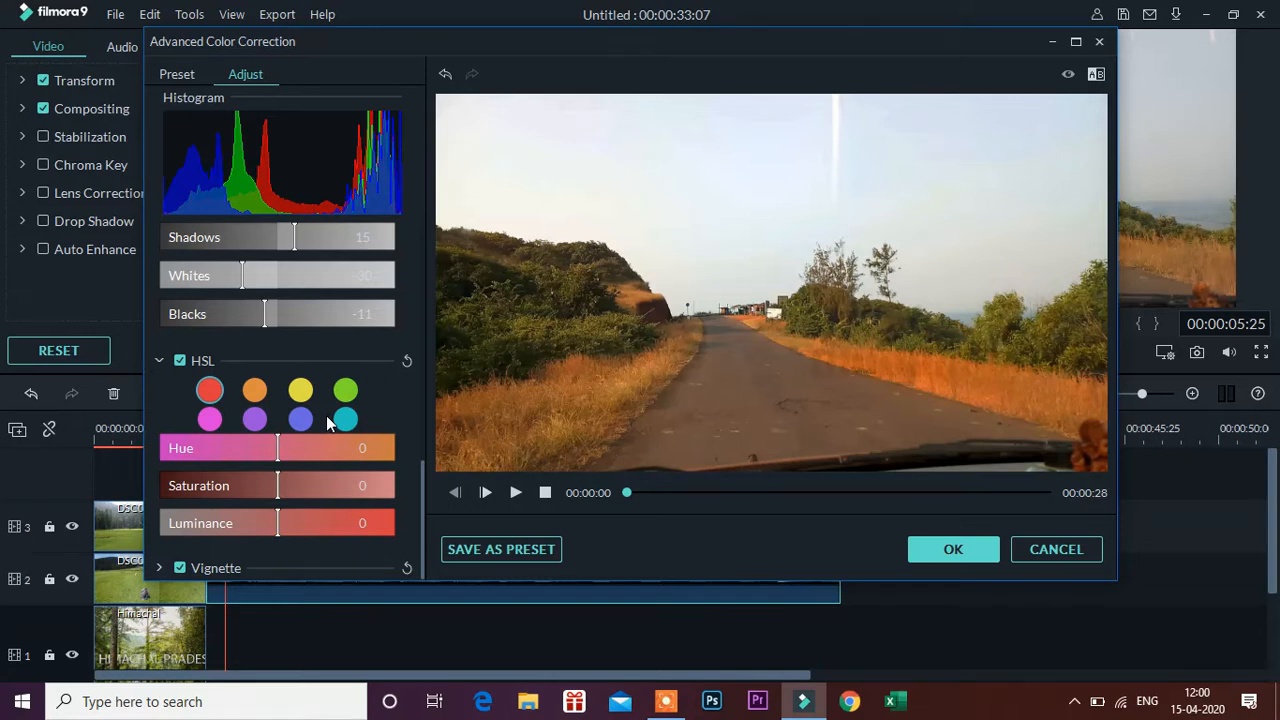
left_click(345, 390)
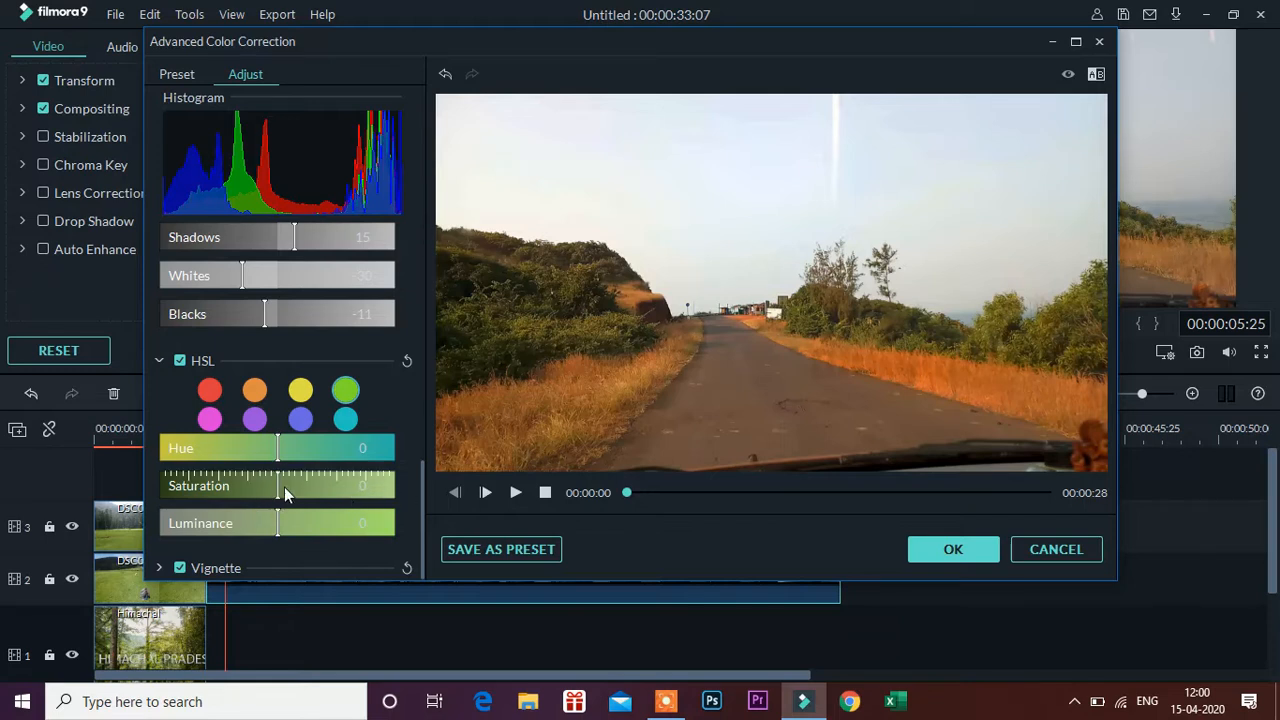
left_click(254, 390)
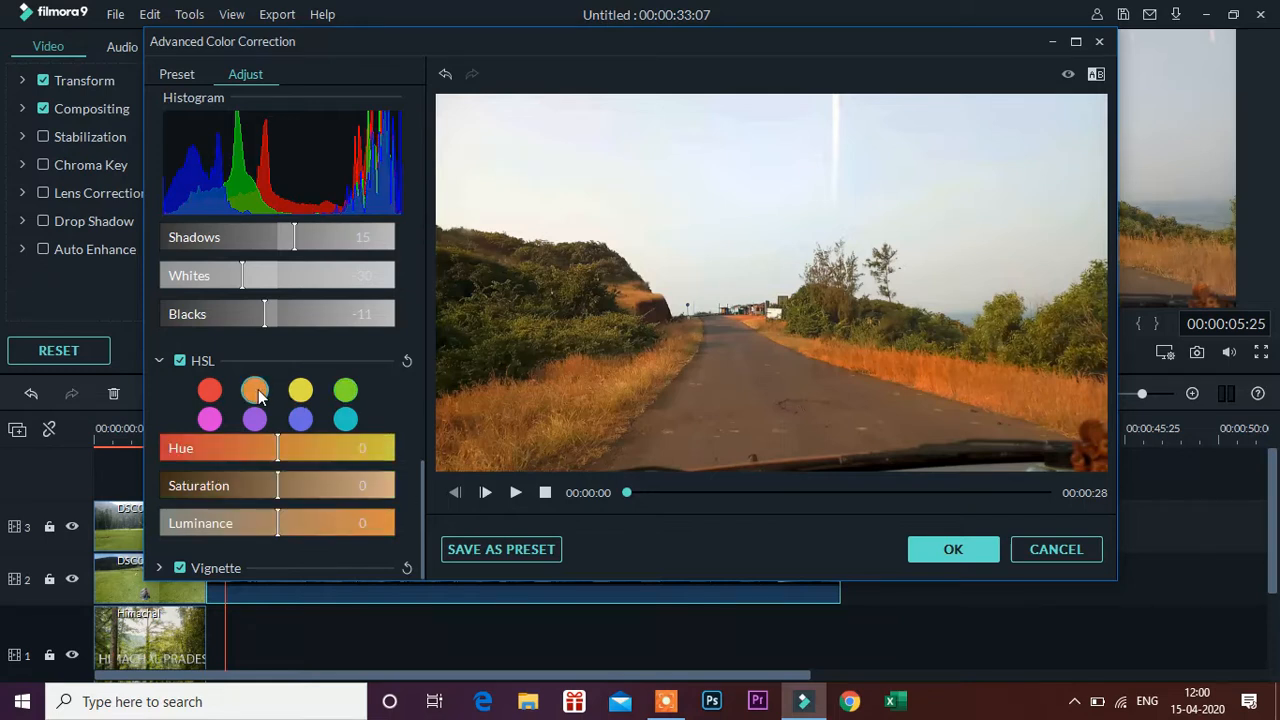
left_click_drag(276, 485, 368, 500)
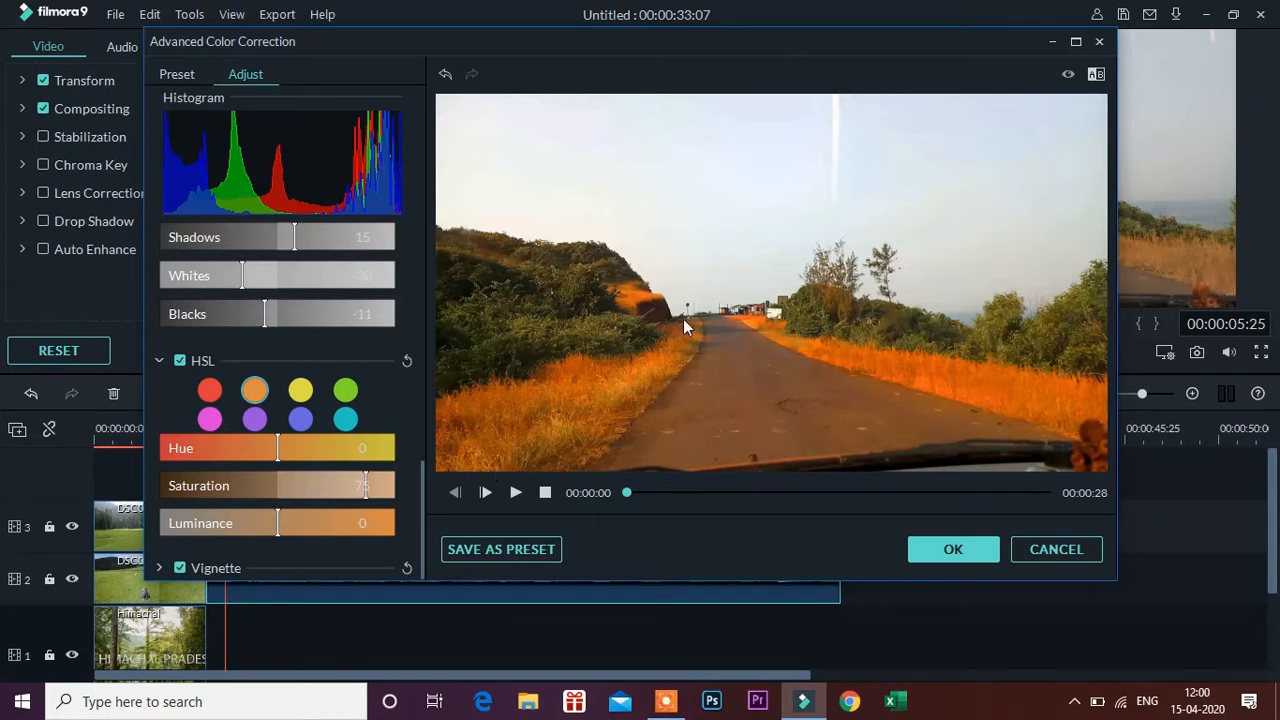
left_click(277, 491)
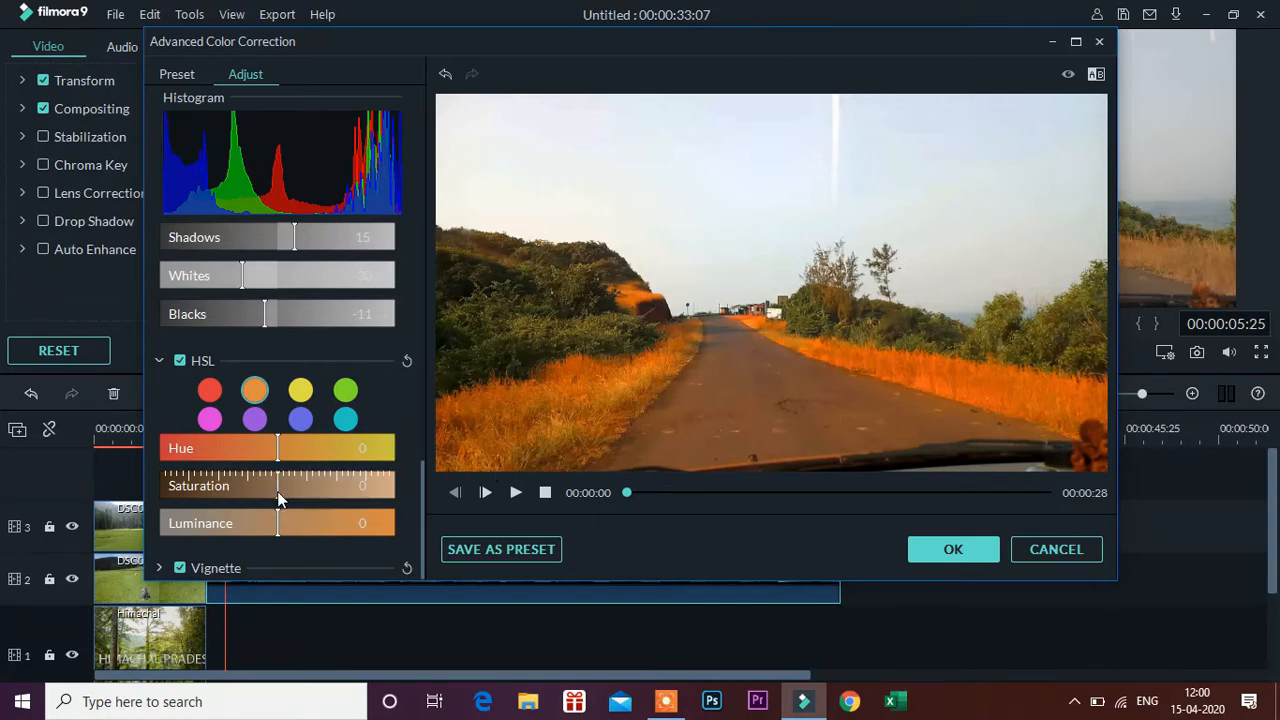
Try a Hue of 47 on the orange HSL range, and settle on a Hue of -2
left_click(305, 440)
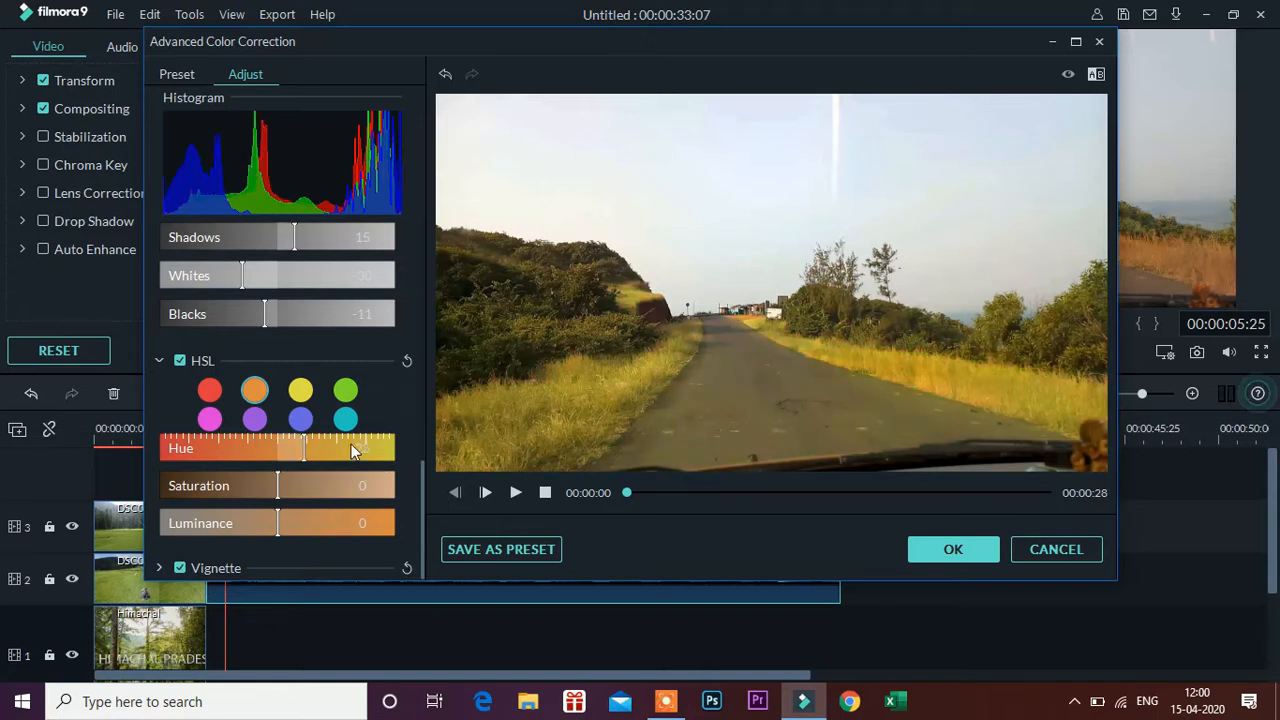
left_click_drag(303, 449, 334, 449)
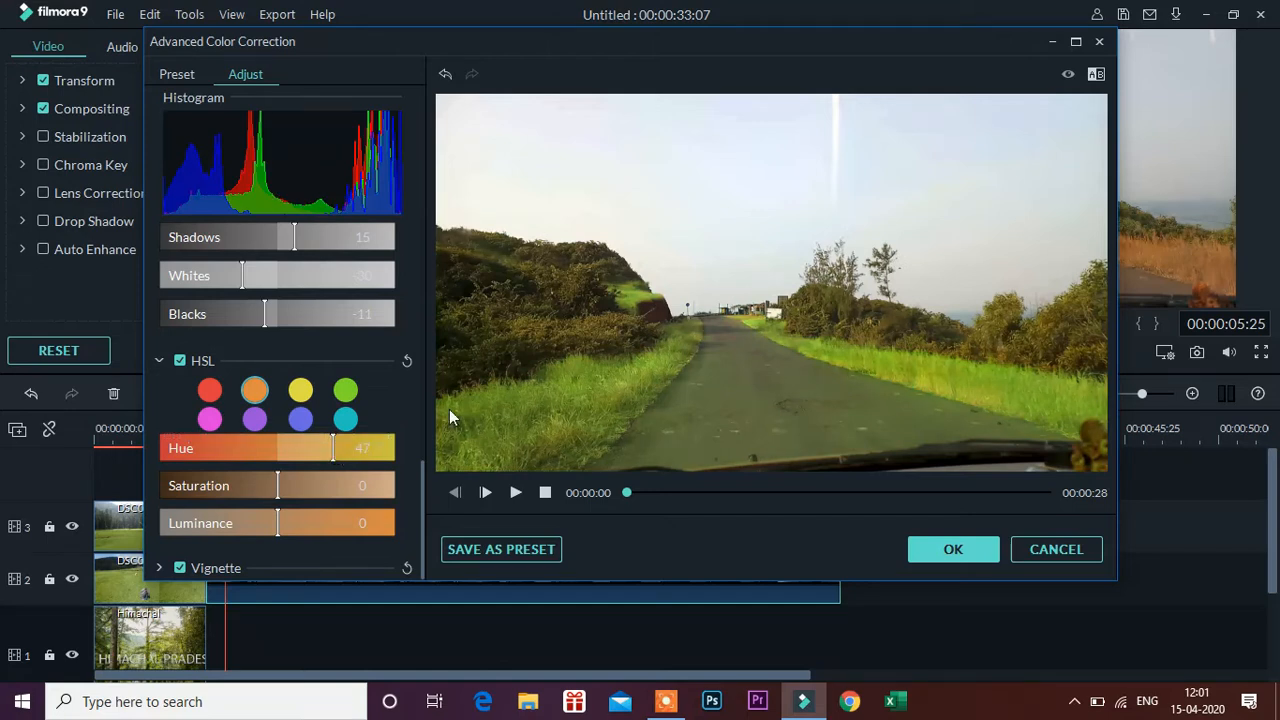
left_click(275, 452)
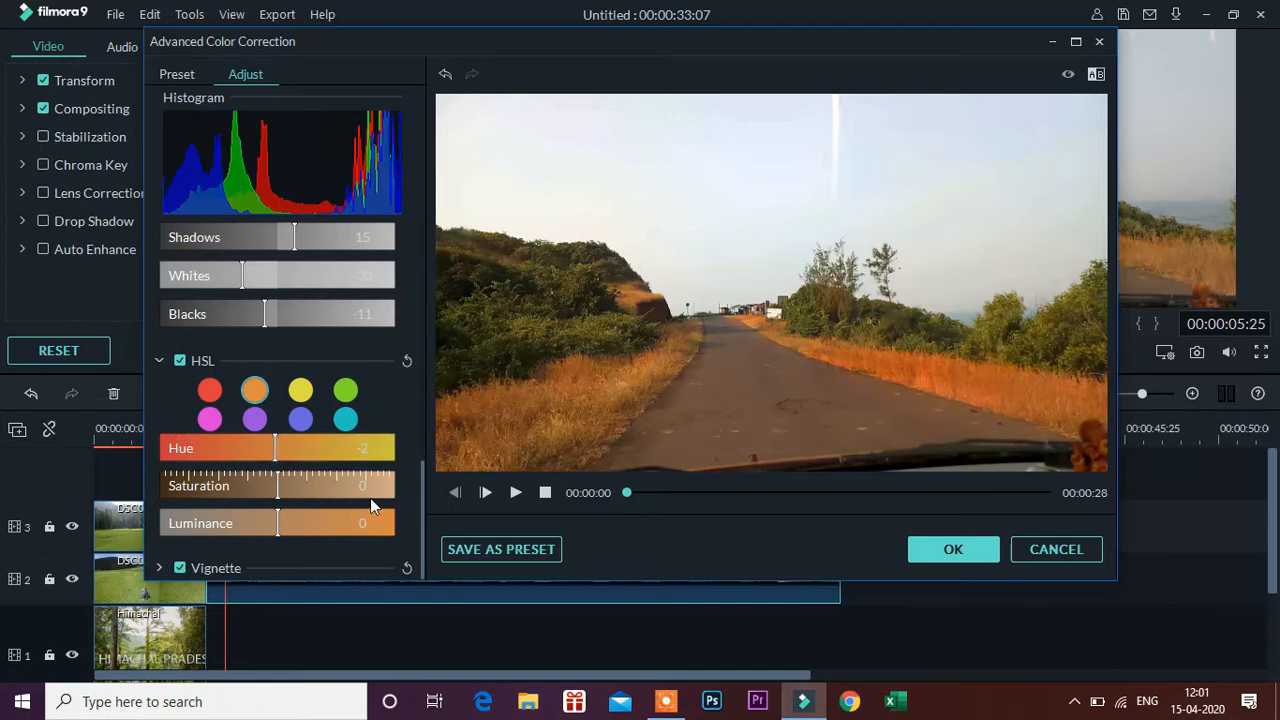
Set the Vignette Amount to -19, apply the advanced color correction and close the clip's properties
left_click(158, 568)
left_click_drag(425, 501, 429, 594)
left_click_drag(240, 384, 211, 382)
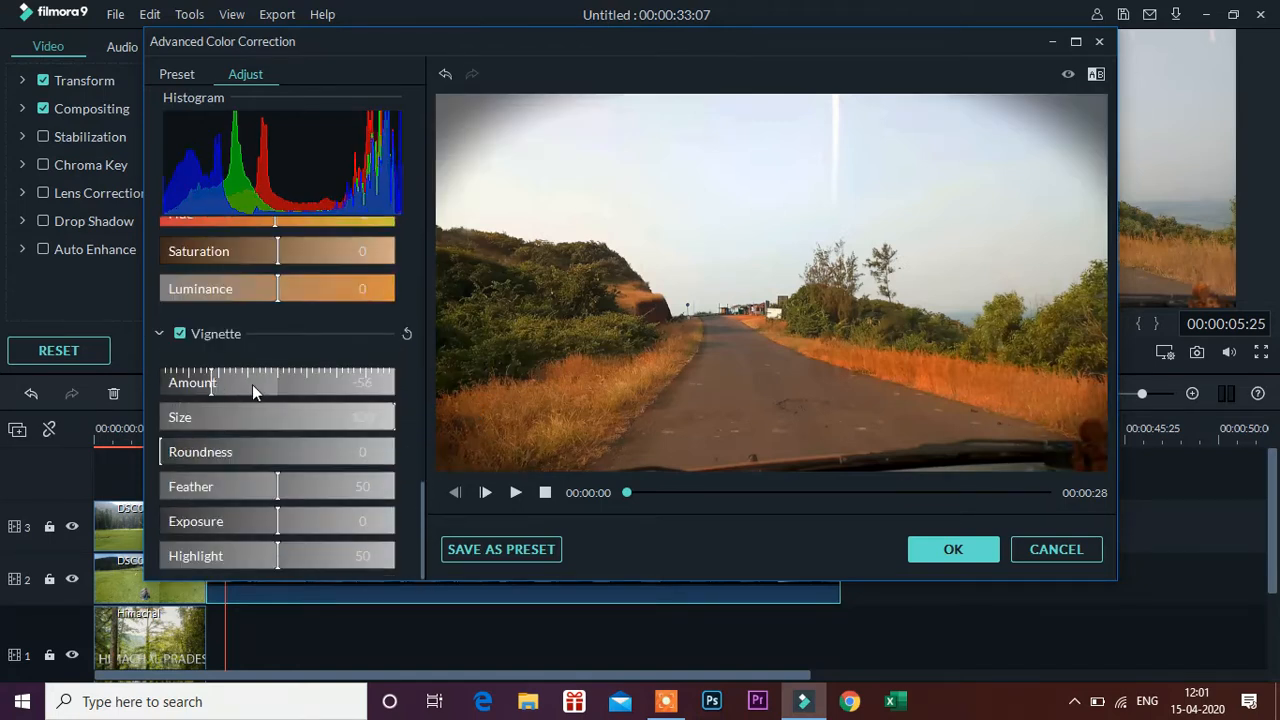
left_click(255, 384)
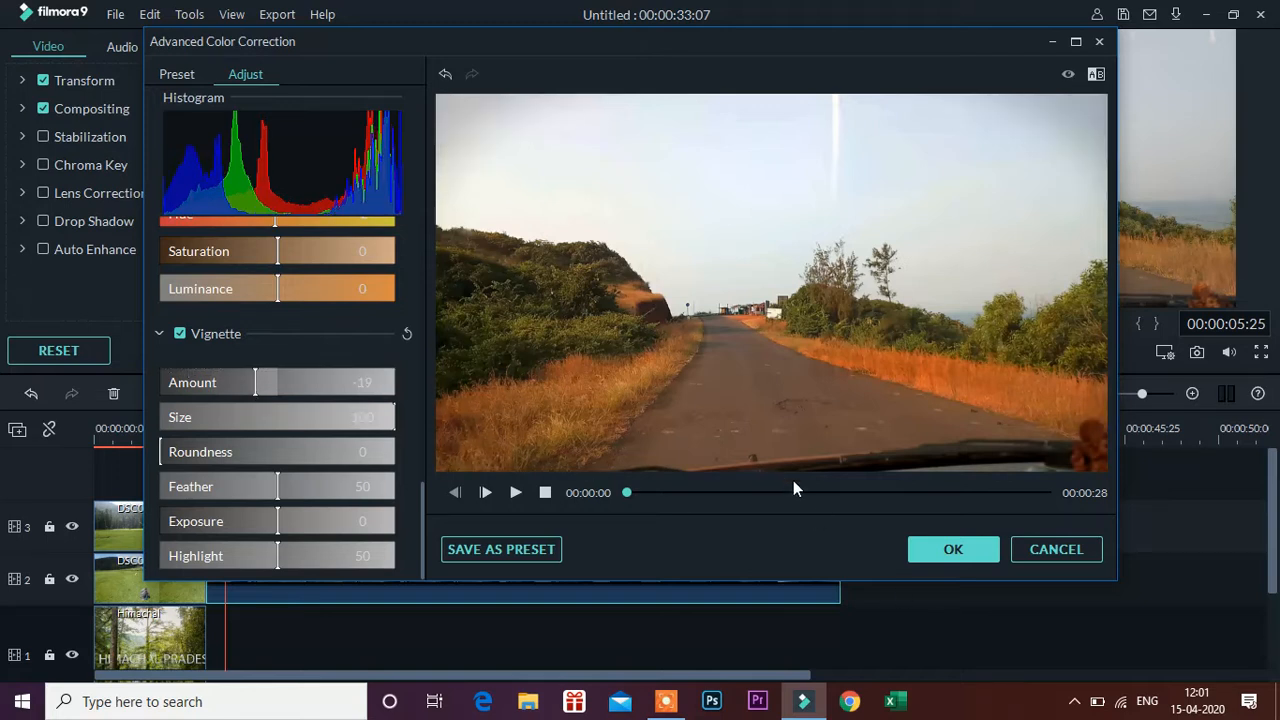
left_click(957, 556)
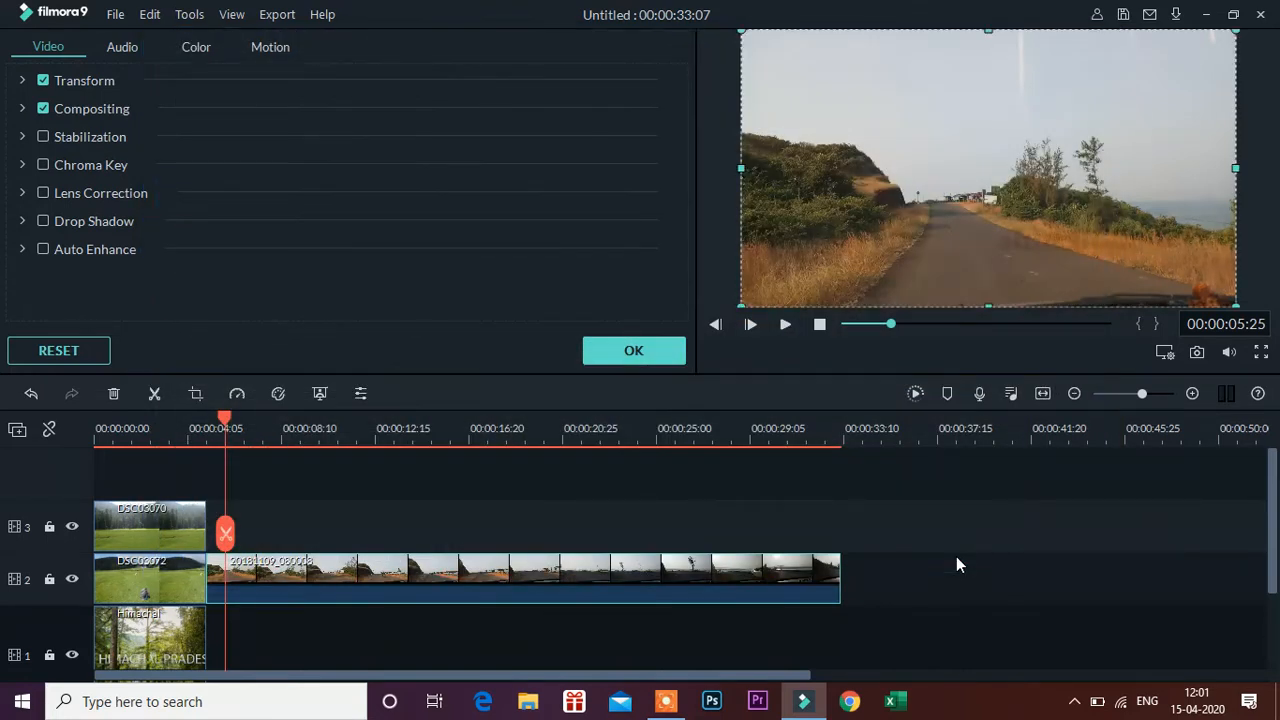
left_click(632, 352)
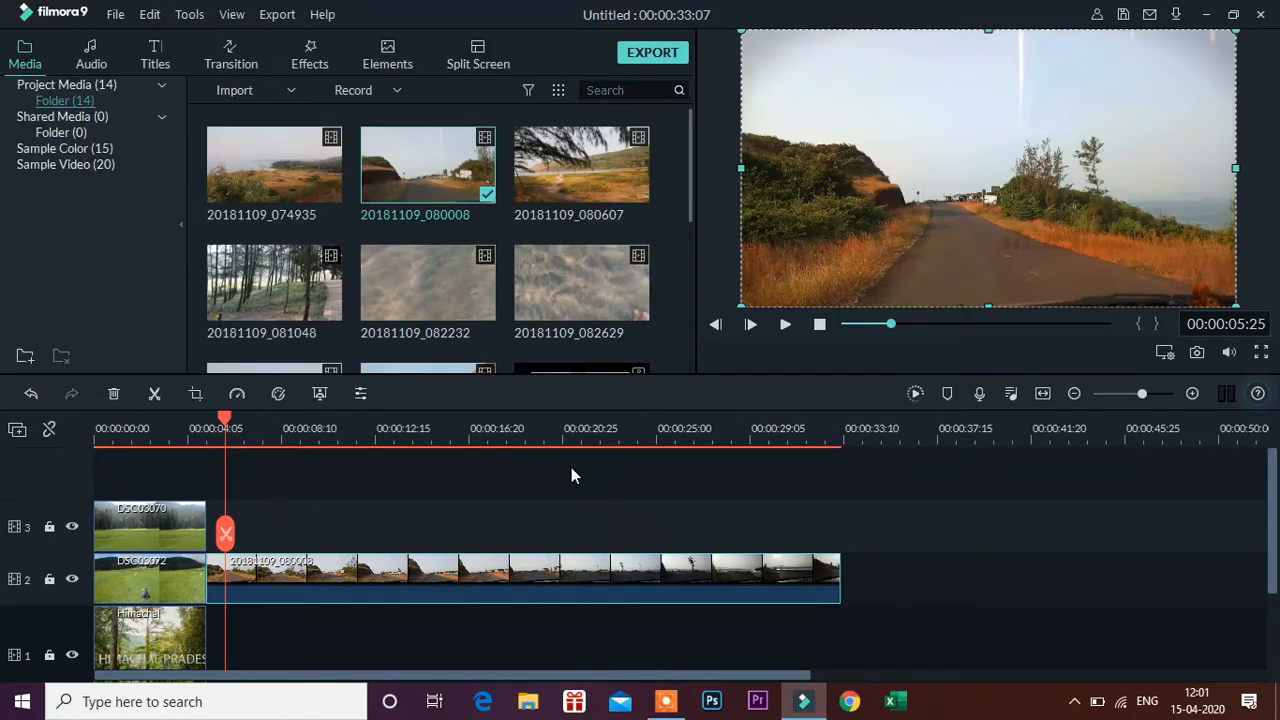
Add clips 20181109_080607 and 20181109_074935 one after the other behind 20181109_080008 on video track 2
left_click(620, 175)
left_click_drag(796, 398, 832, 578)
left_click_drag(320, 193, 1149, 580)
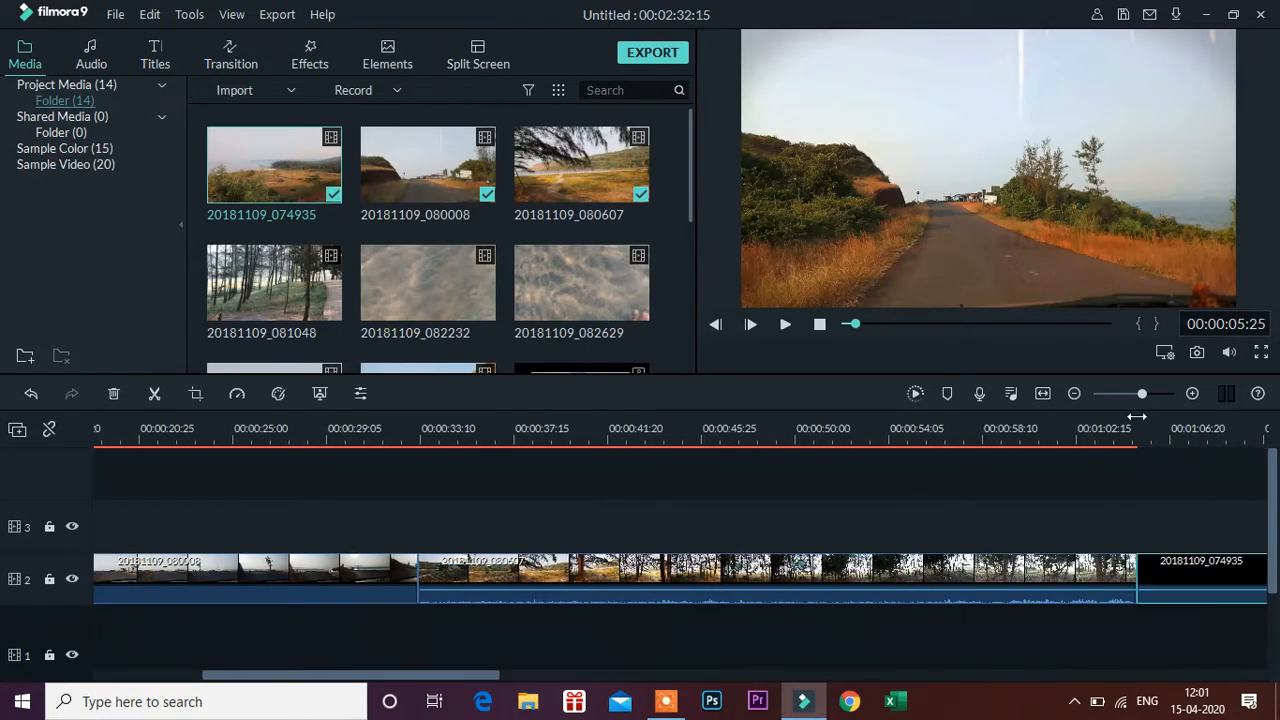
left_click_drag(1141, 395, 1129, 395)
left_click_drag(951, 672, 548, 690)
left_click_drag(1129, 395, 1129, 397)
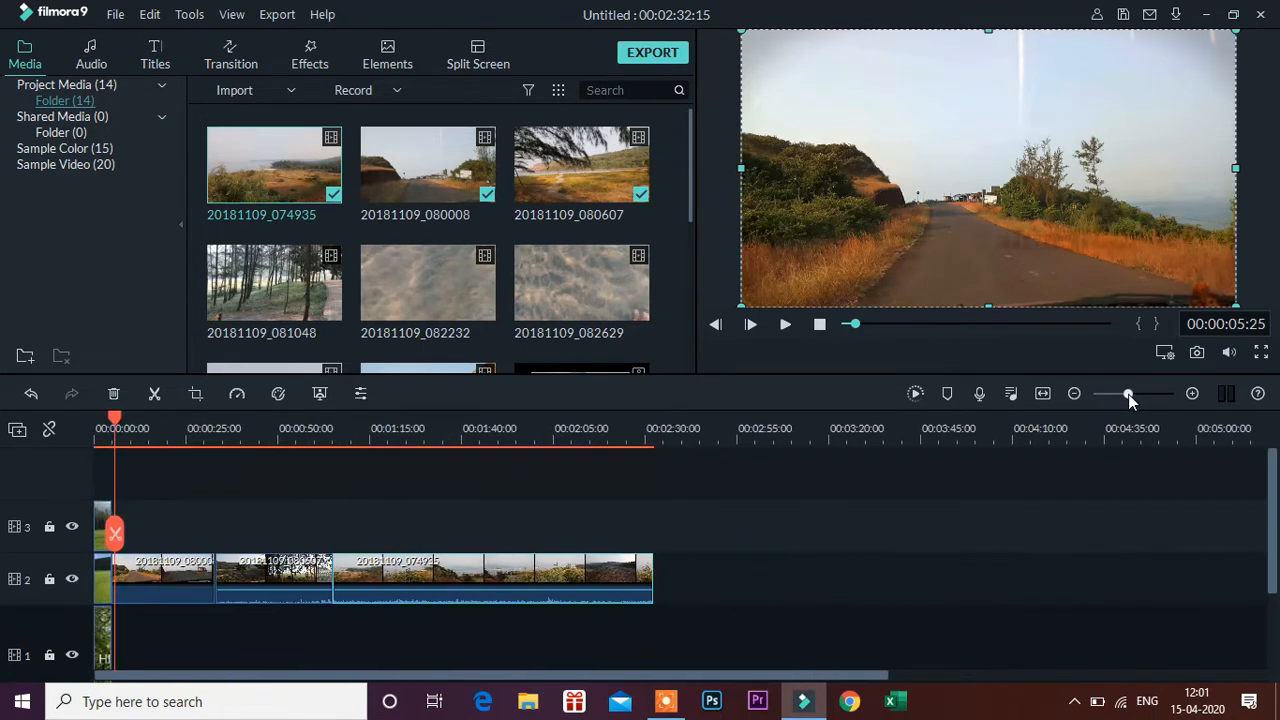
Detach the audio from clip 20181109_080607 and mute clip 20181109_074935 on video track 2
right_click(245, 592)
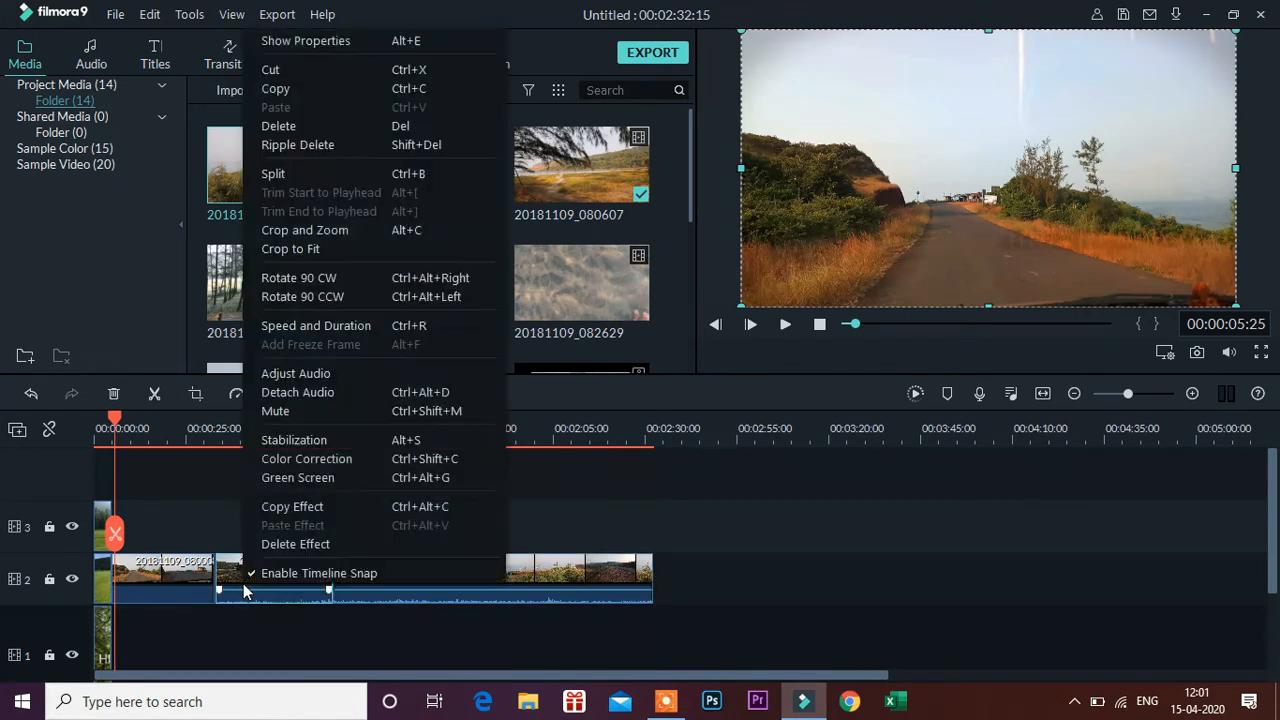
left_click(363, 396)
left_click(382, 562)
right_click(382, 562)
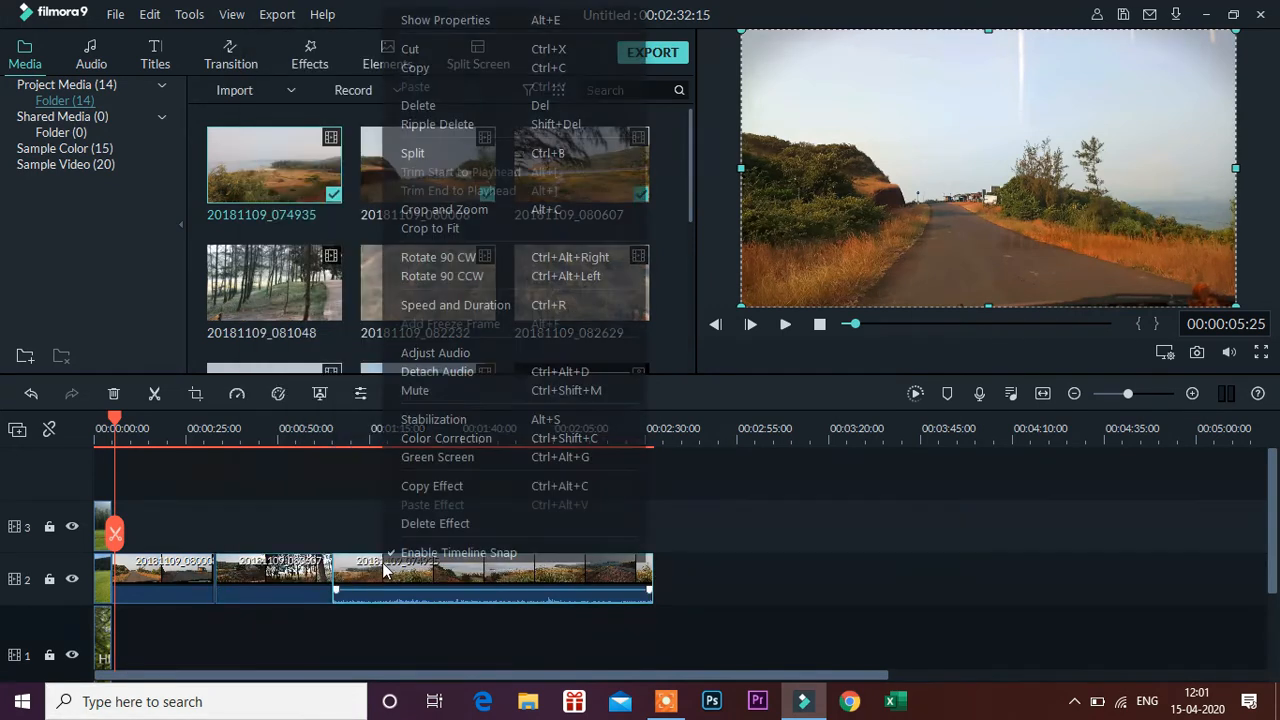
left_click(455, 376)
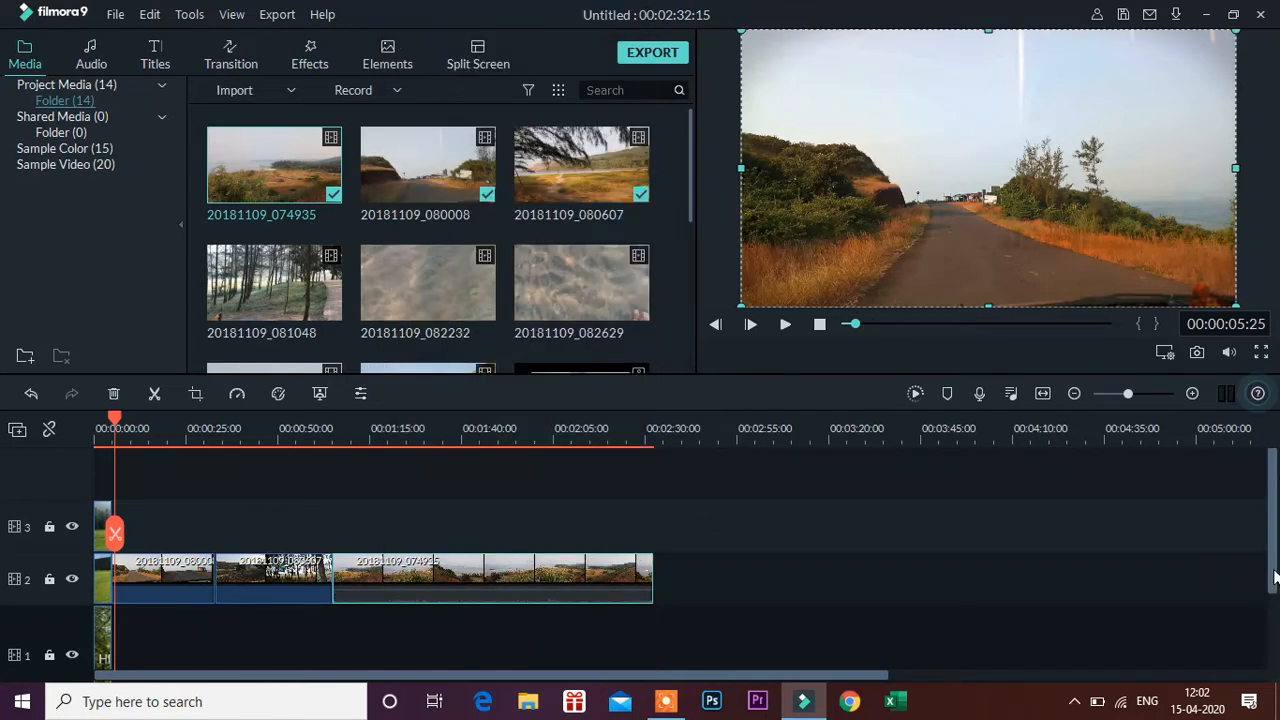
scroll(1275, 578, "down", 2)
left_click_drag(294, 603, 297, 607)
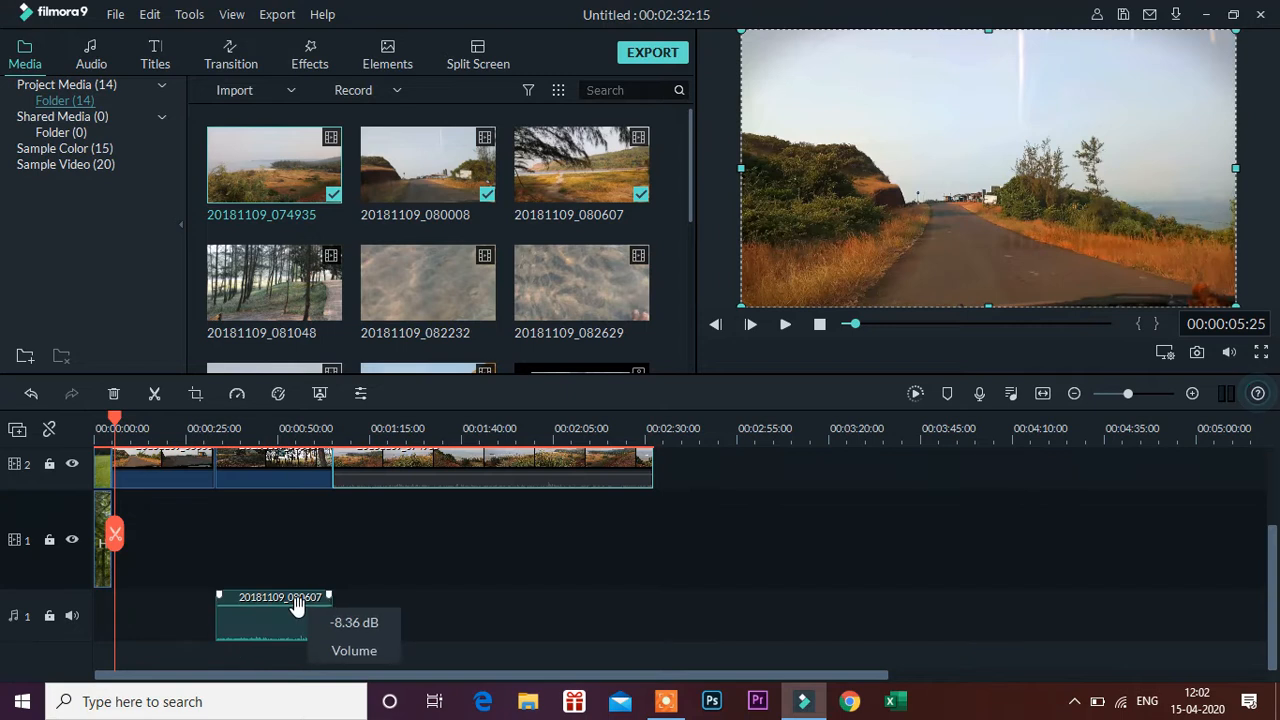
key("Delete")
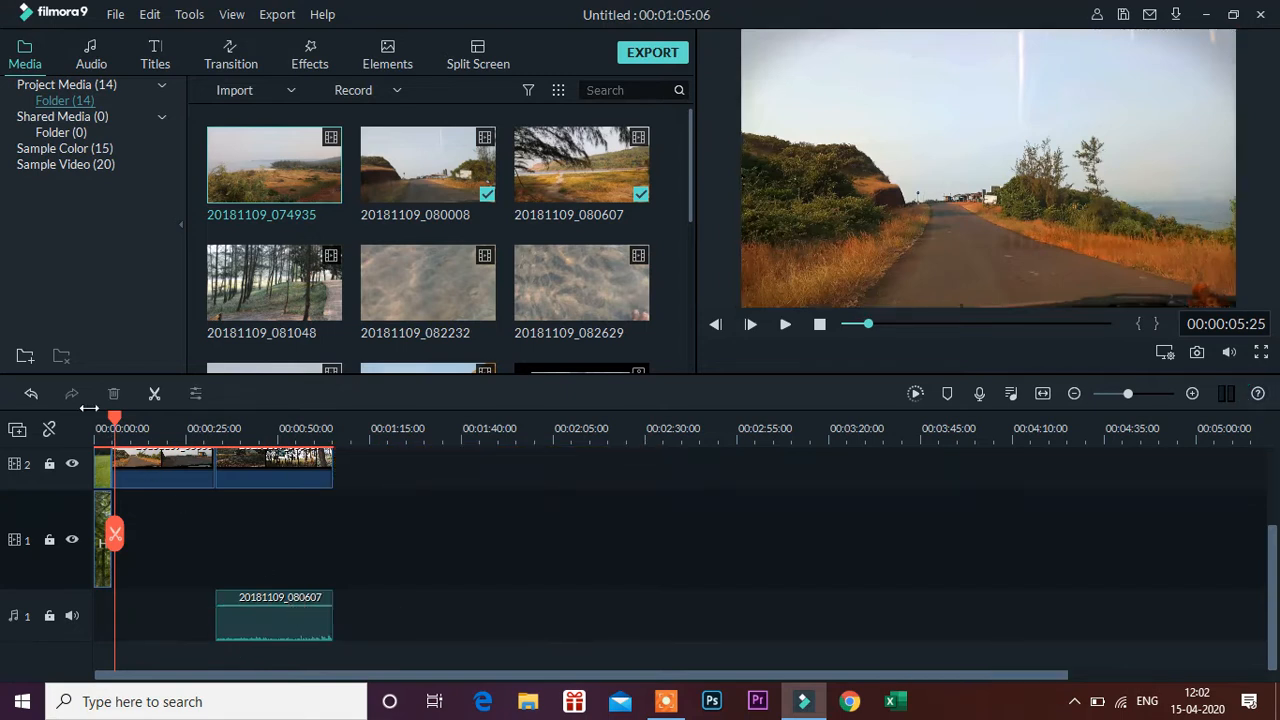
left_click(33, 395)
Delete the detached audio of clip 20181109_080607 from audio track 1
left_click(251, 628)
double_click(251, 628)
key("Delete")
Detach the audio from clip 20181109_074935, delete it from audio track 1 and close the audio properties
left_click(508, 464)
right_click(508, 464)
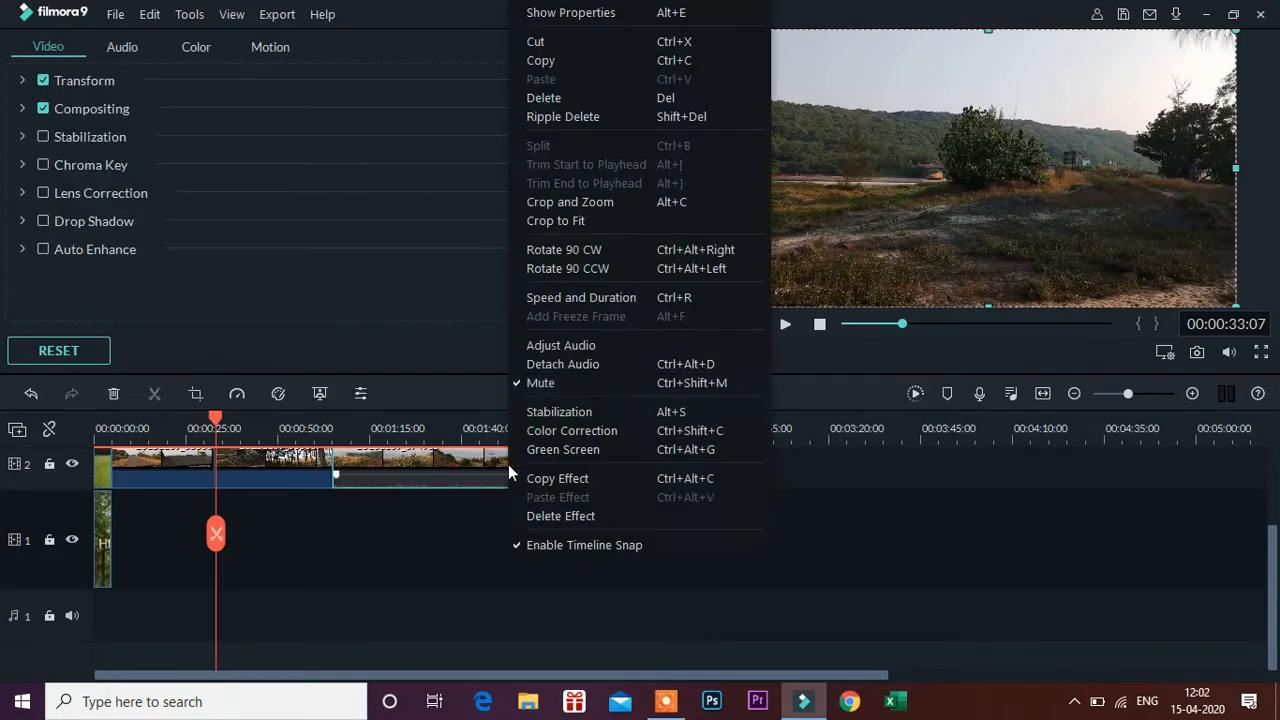
left_click(629, 367)
left_click_drag(477, 600, 477, 608)
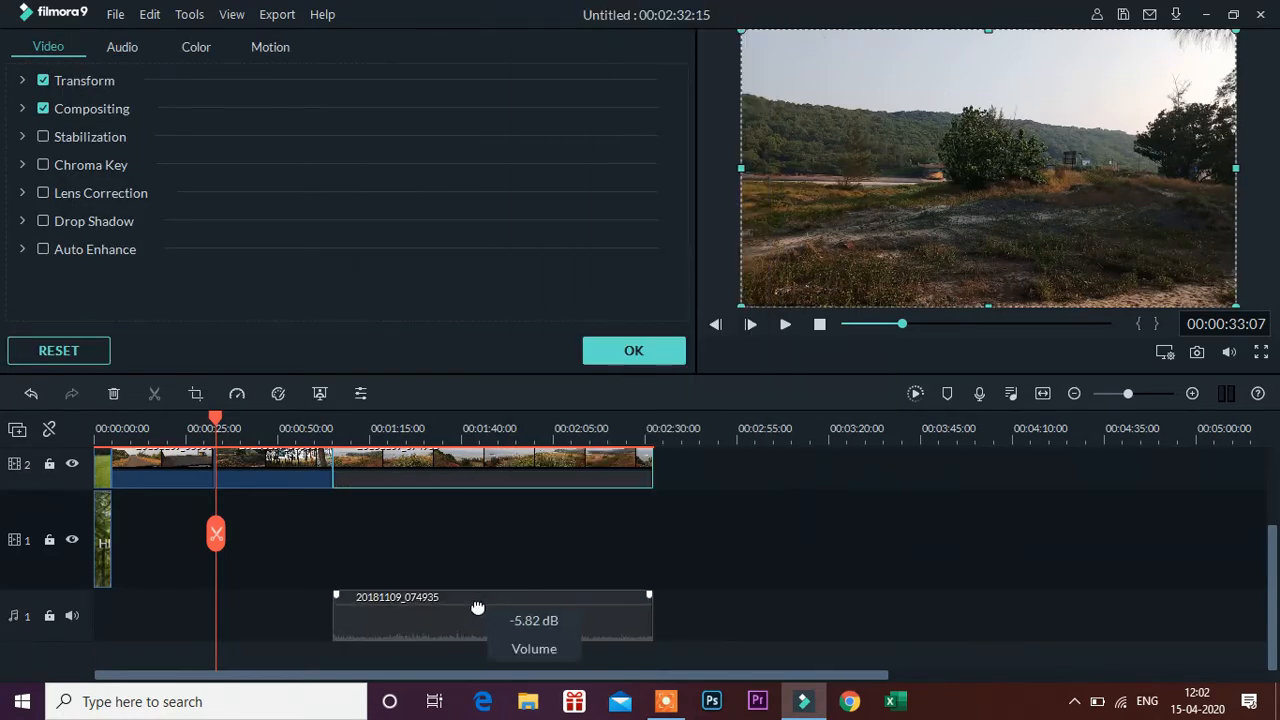
left_click(478, 621)
key("Delete")
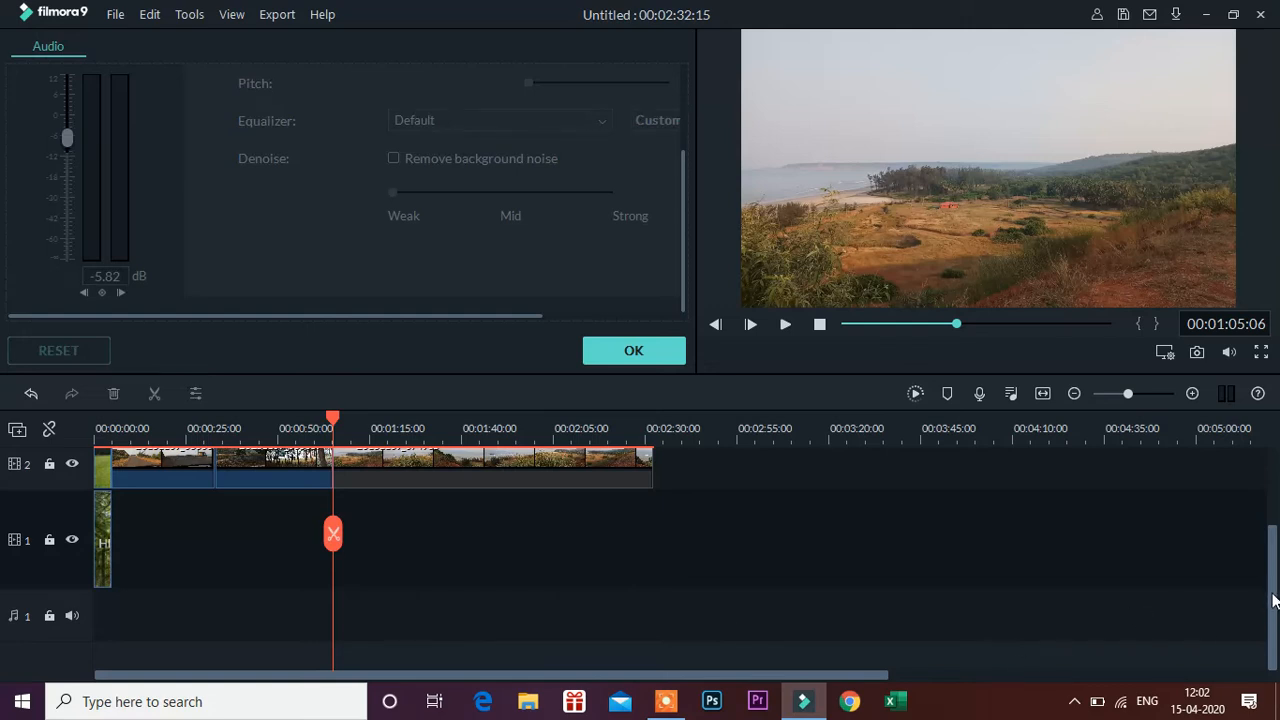
left_click_drag(1273, 600, 1275, 475)
left_click(600, 349)
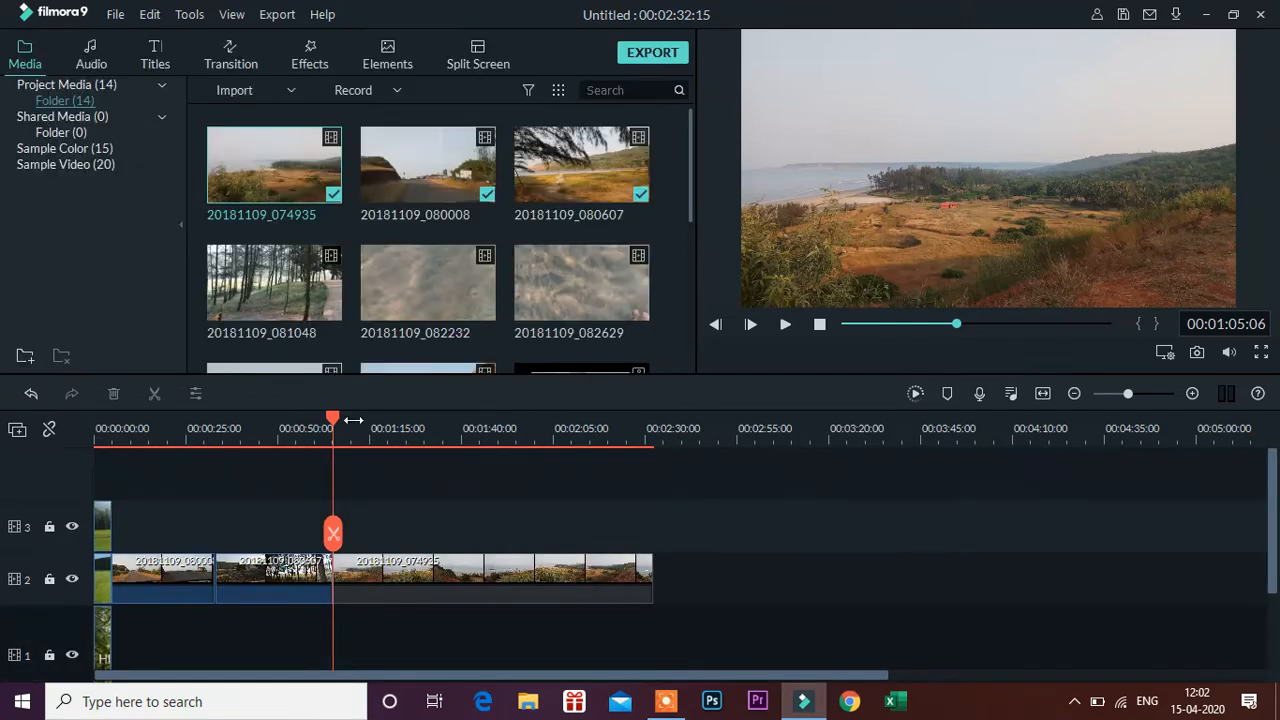
Place the playhead at 00:00:08:04 and open the My Music category of the audio library
left_click(166, 431)
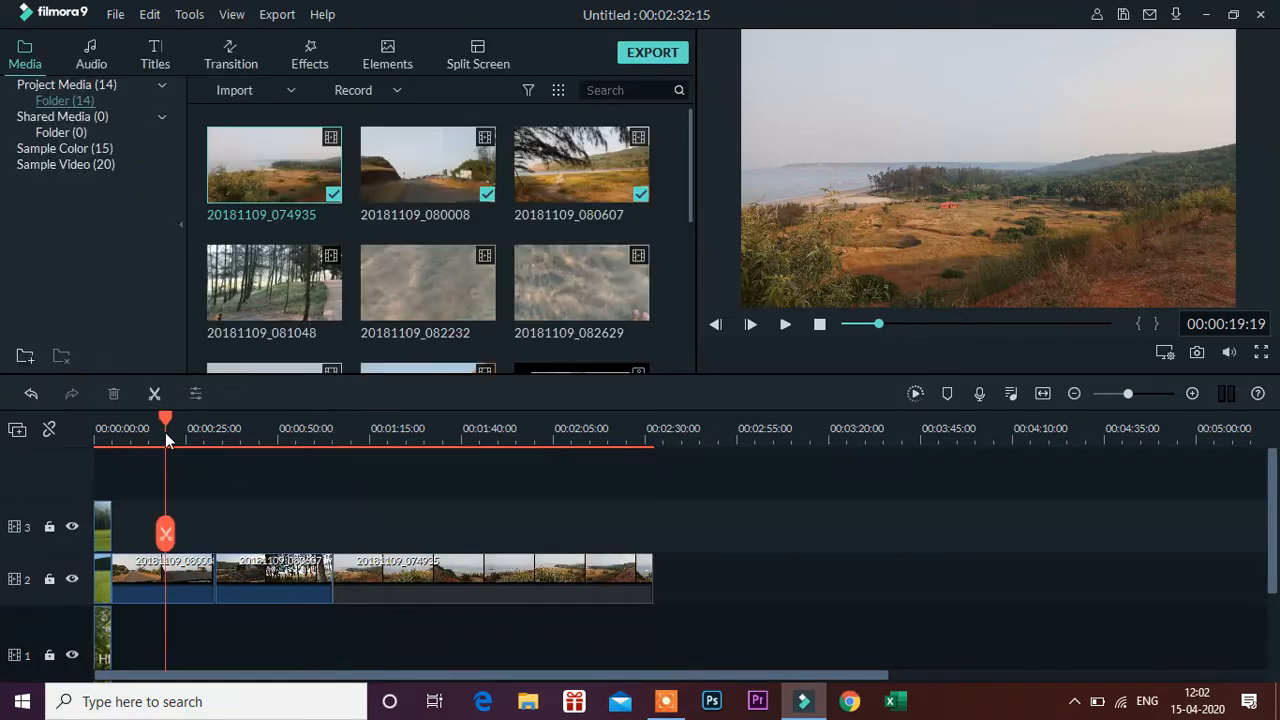
left_click(124, 433)
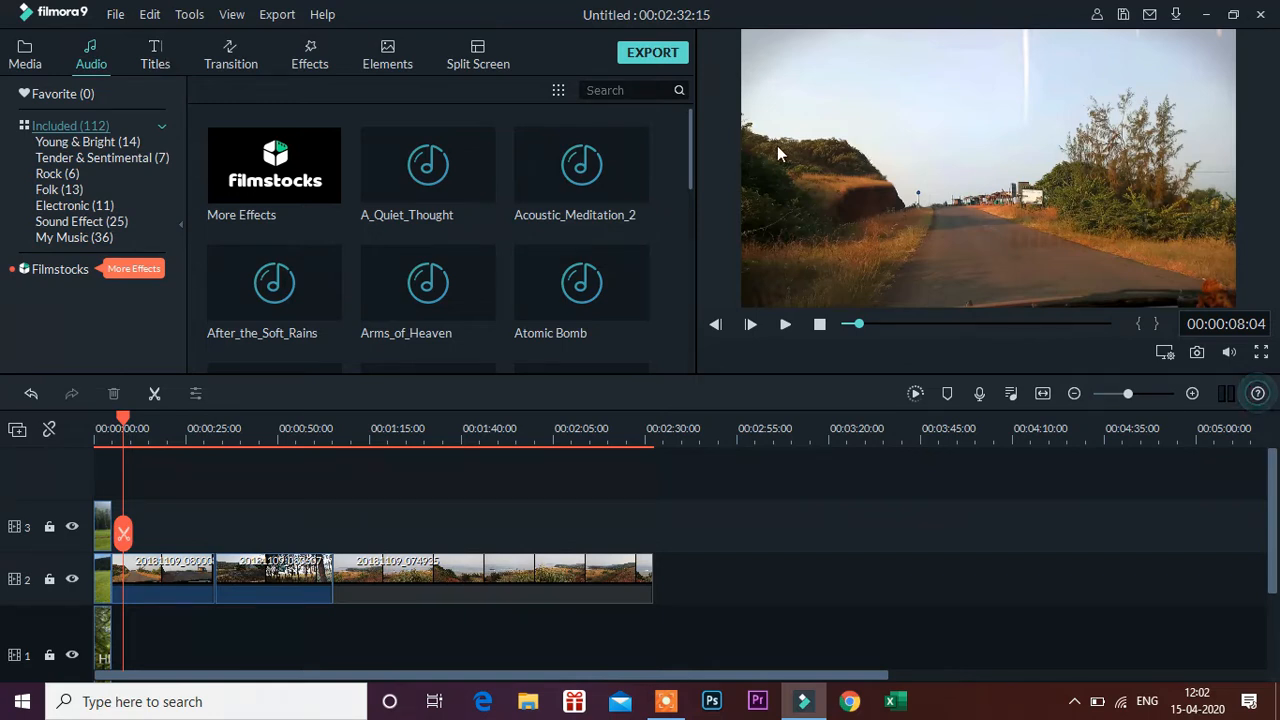
left_click(84, 151)
left_click(78, 144)
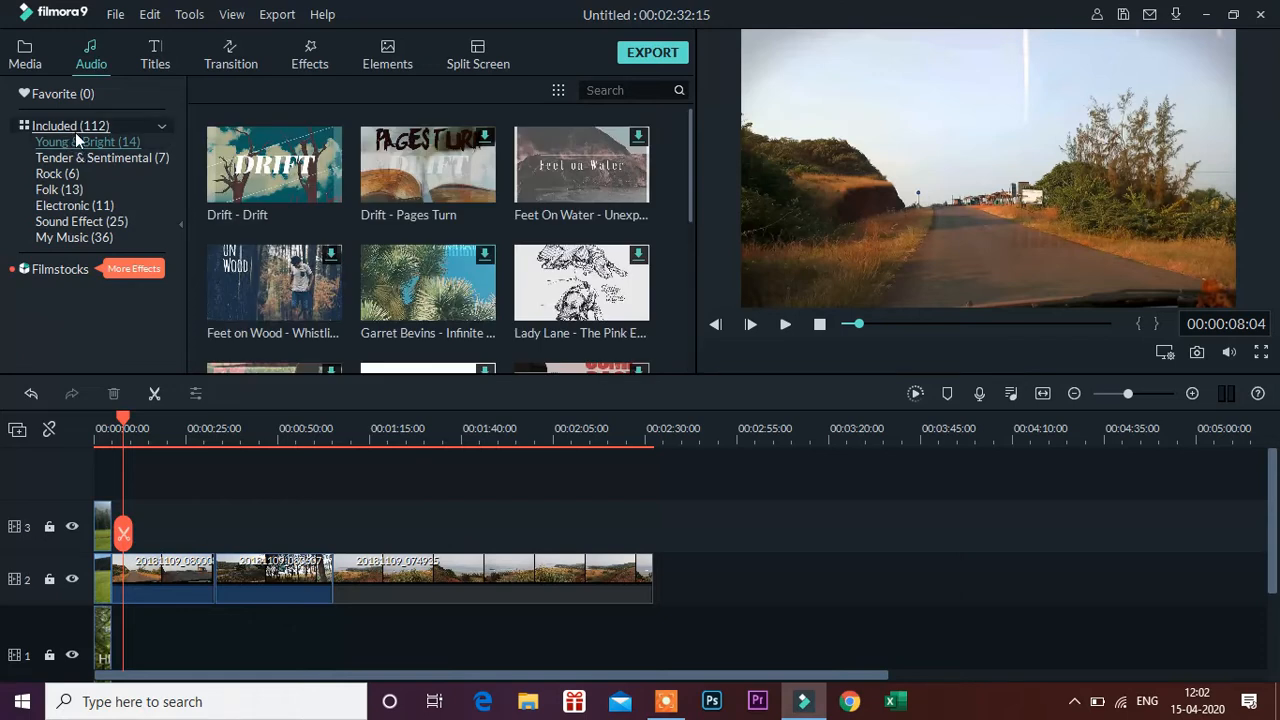
left_click(85, 236)
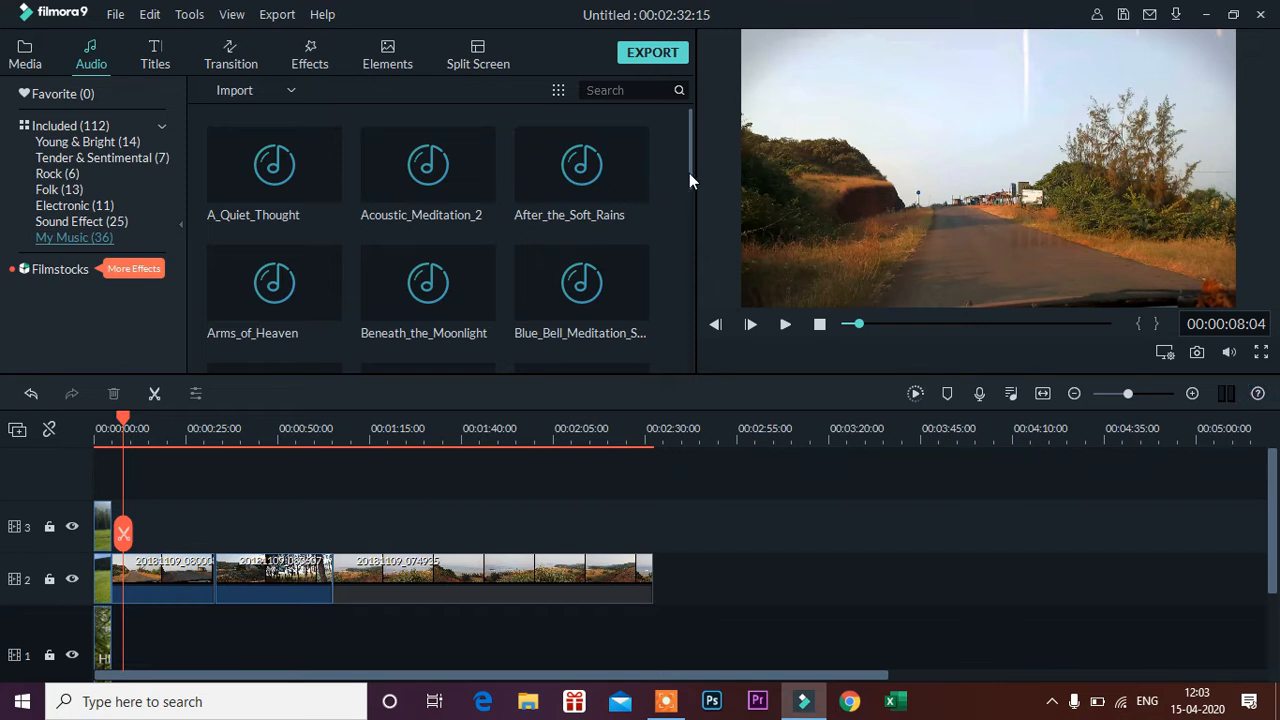
Add the Arms_of_Heaven track from My Music to audio track 1 at the start of the timeline
left_click_drag(689, 173, 689, 178)
mouse_move(294, 306)
left_click_drag(293, 299, 124, 622)
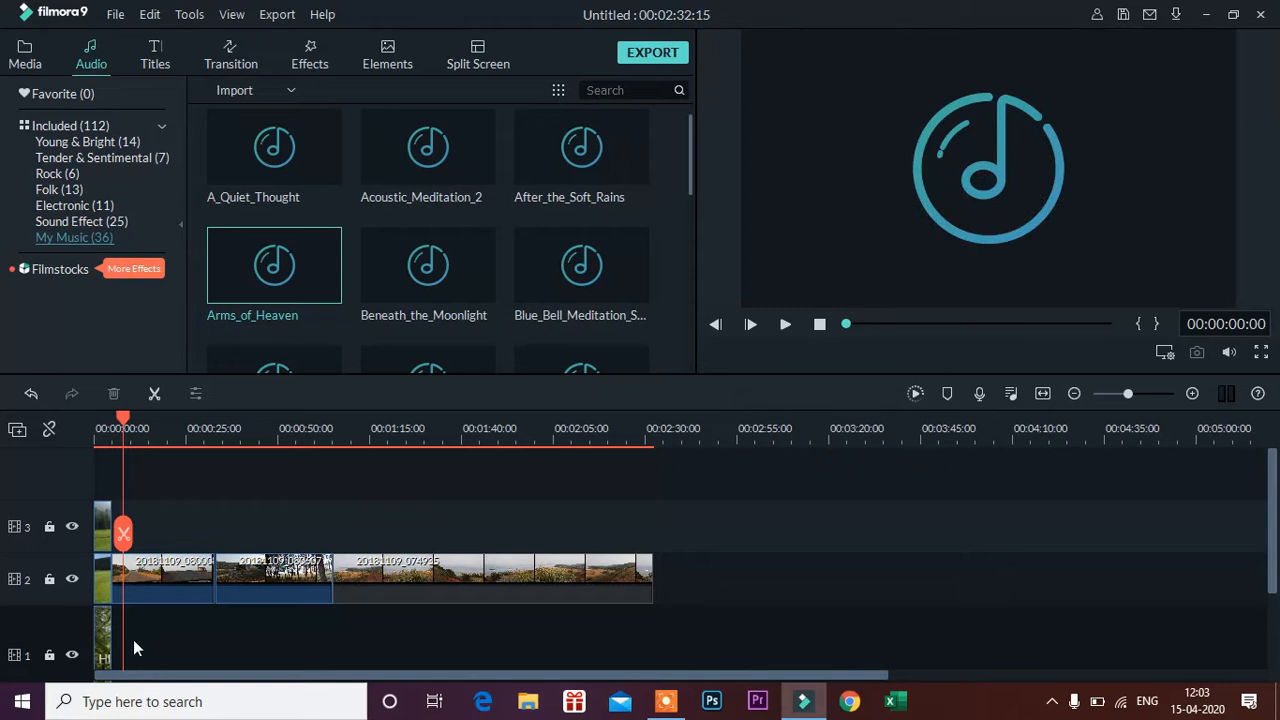
mouse_move(278, 322)
left_click_drag(293, 280, 100, 615)
left_click(166, 627)
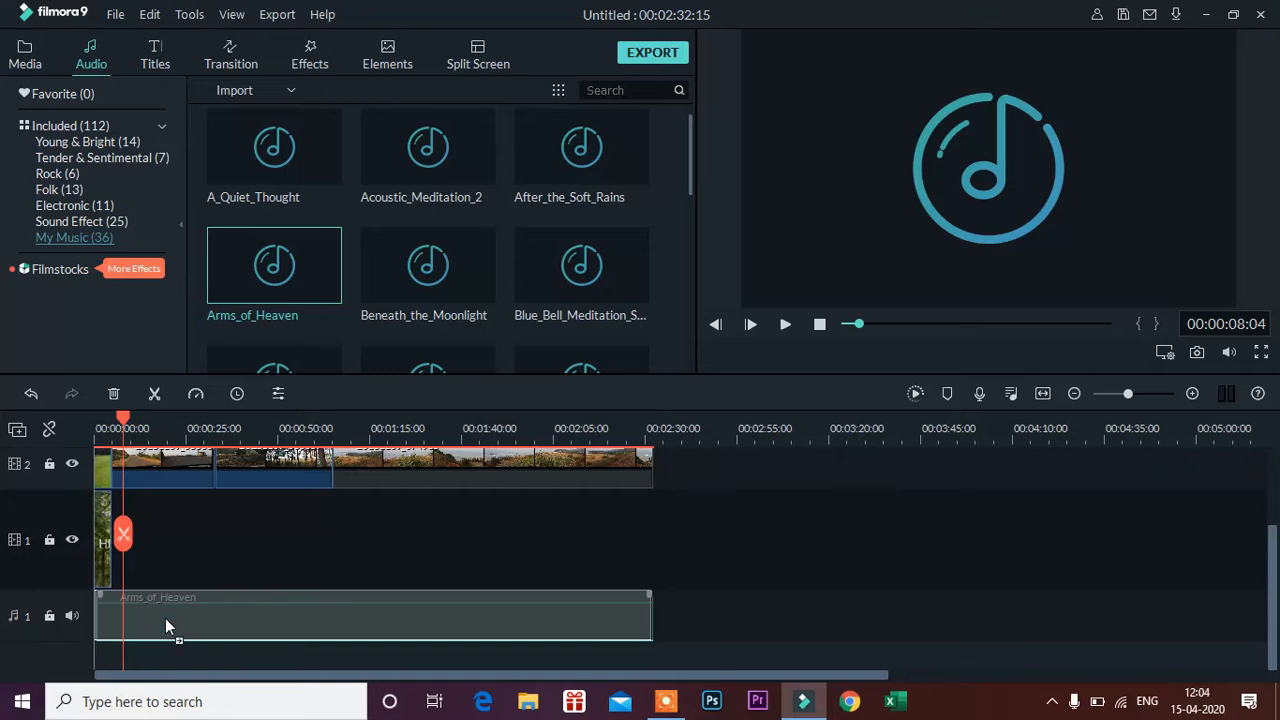
left_click(274, 610)
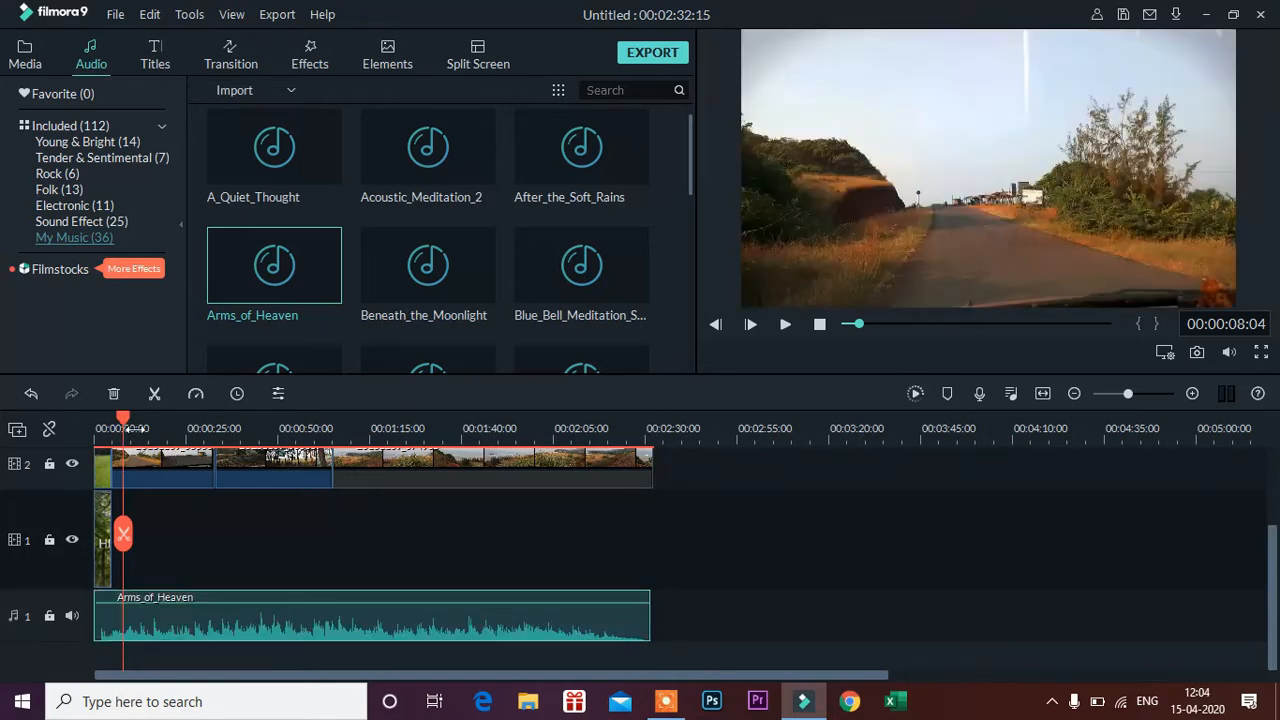
Inspect the audio settings of the Arms_of_Heaven clip and preview the project from 00:00:00:00 with the music
left_click_drag(124, 422, 78, 428)
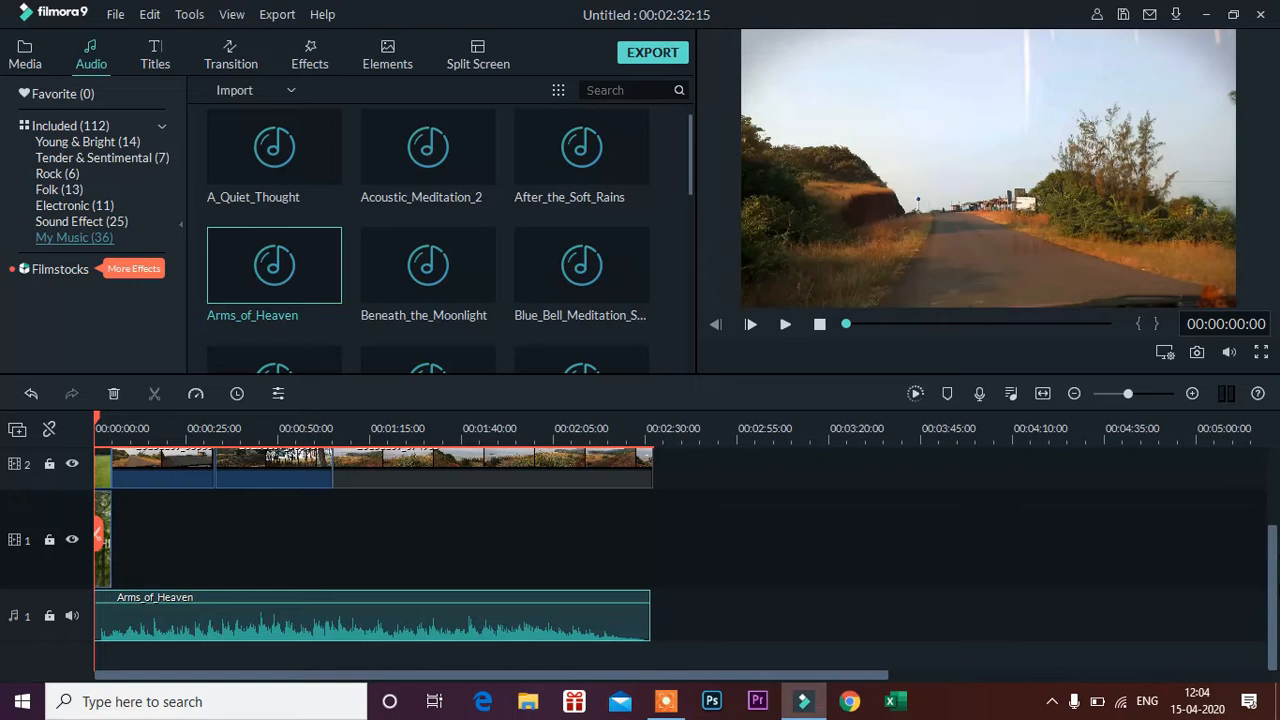
double_click(396, 628)
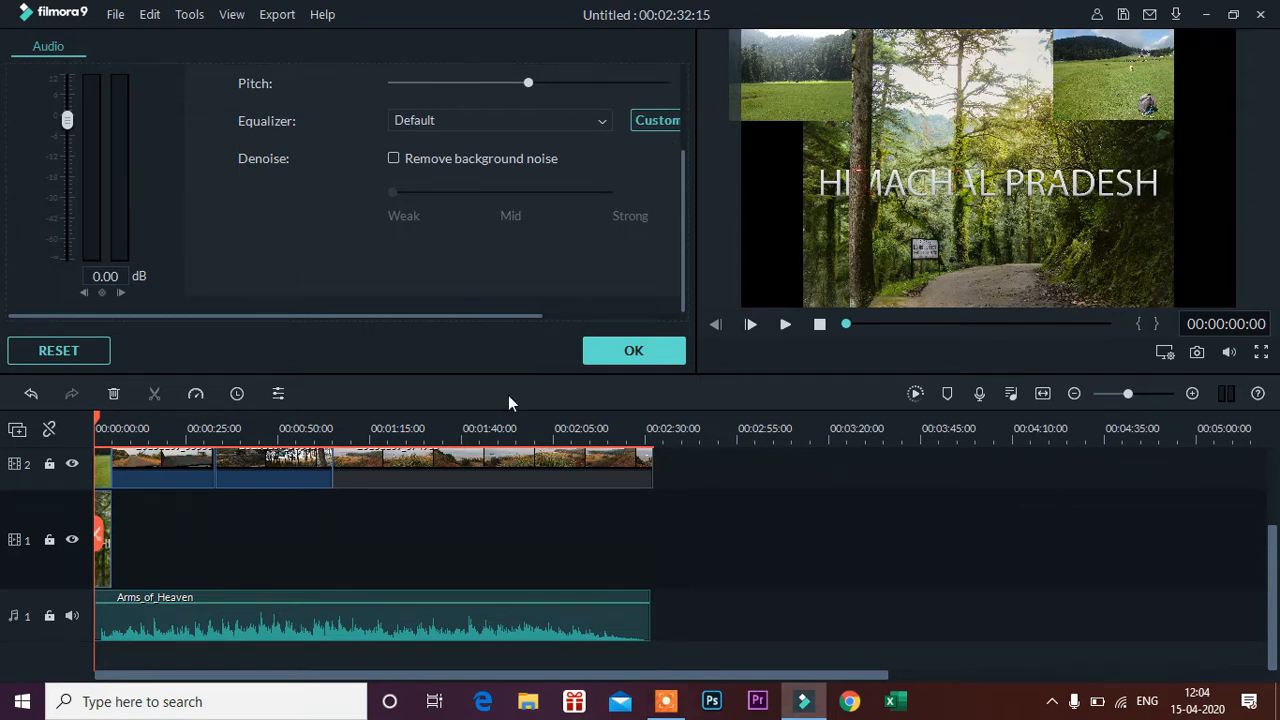
left_click(634, 350)
mouse_move(1275, 604)
left_mouse_down()
mouse_move(1276, 530)
mouse_move(1274, 612)
left_mouse_up()
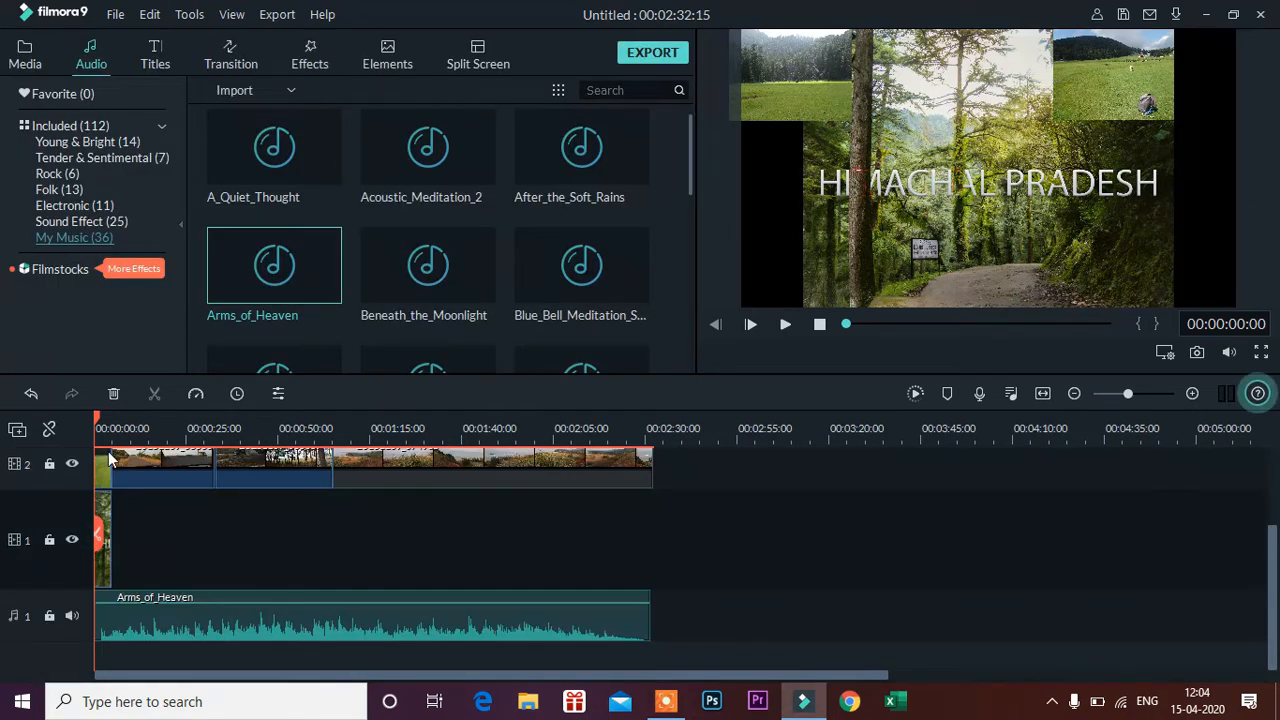
key("space")
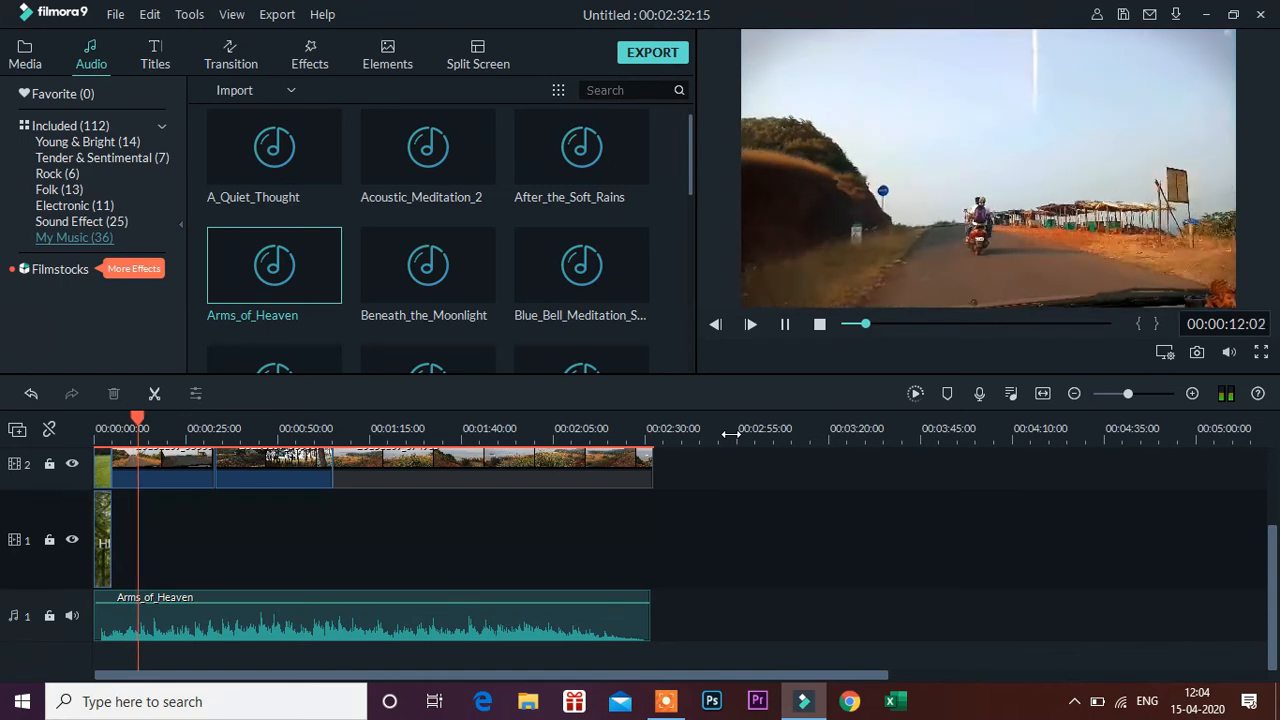
key("space")
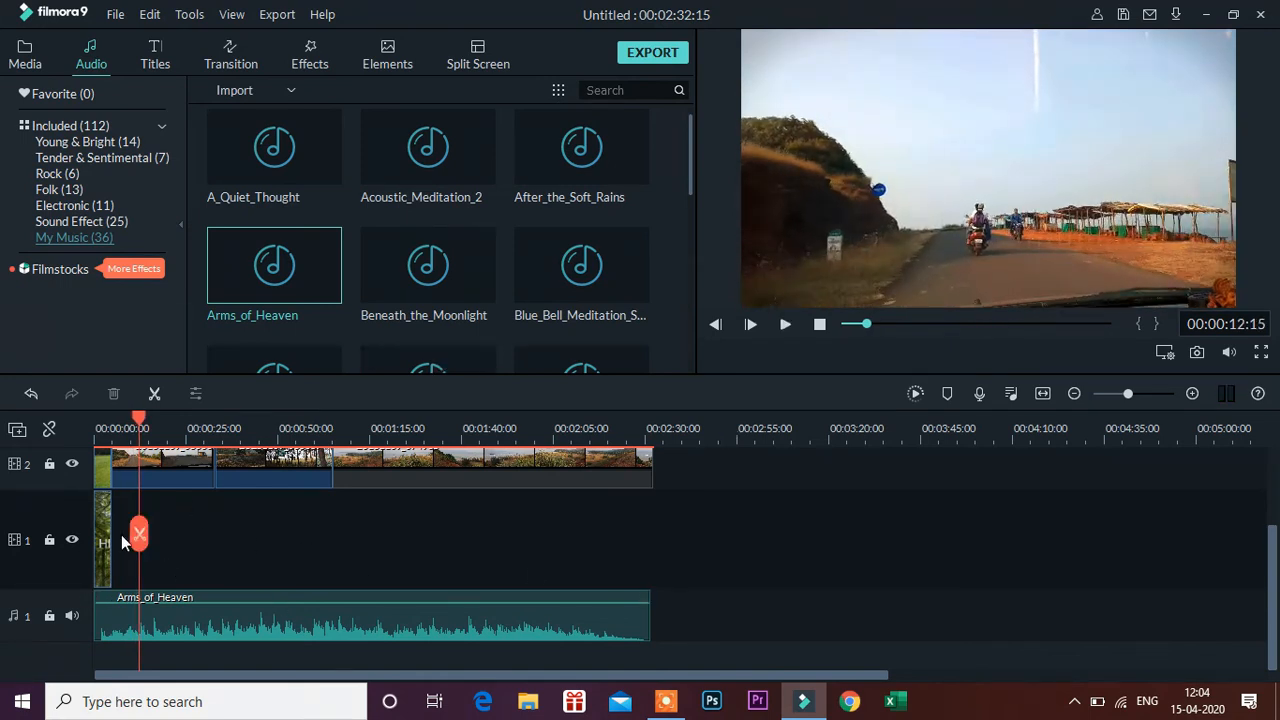
Preview the first road clip on video track 2 and split it at 00:00:17:25
left_click(189, 485)
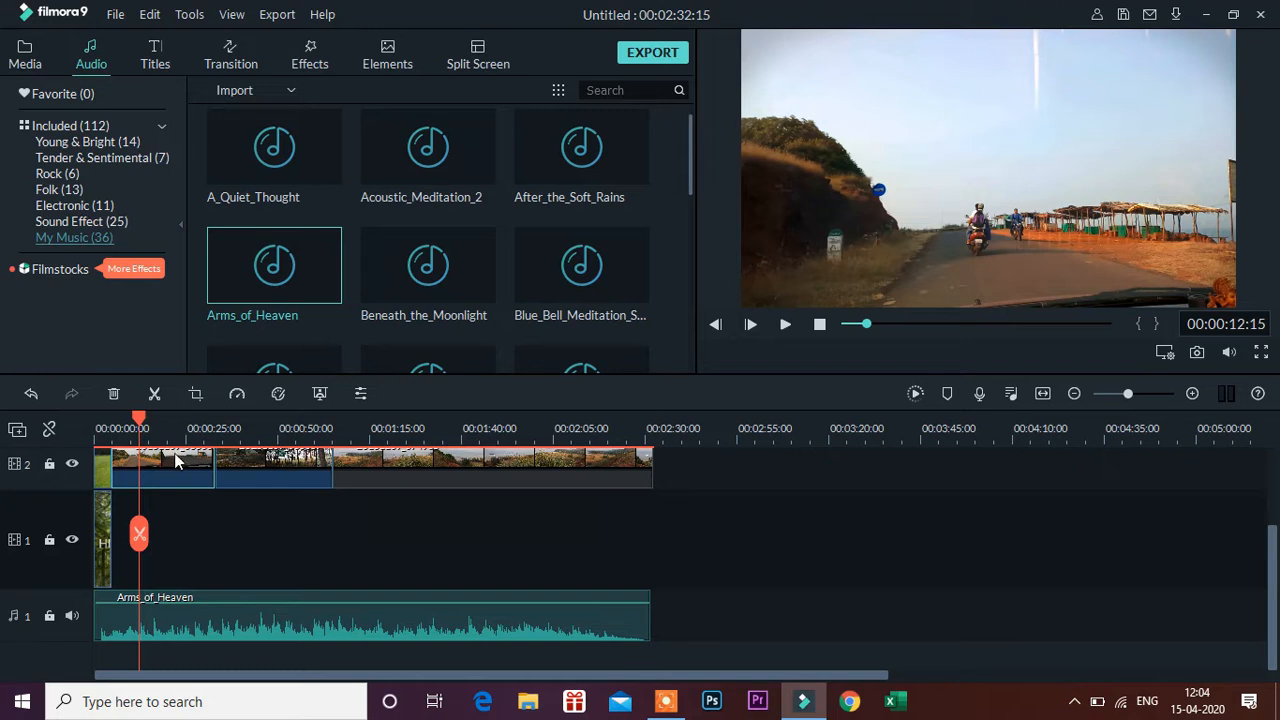
scroll(1276, 617, "up", 2)
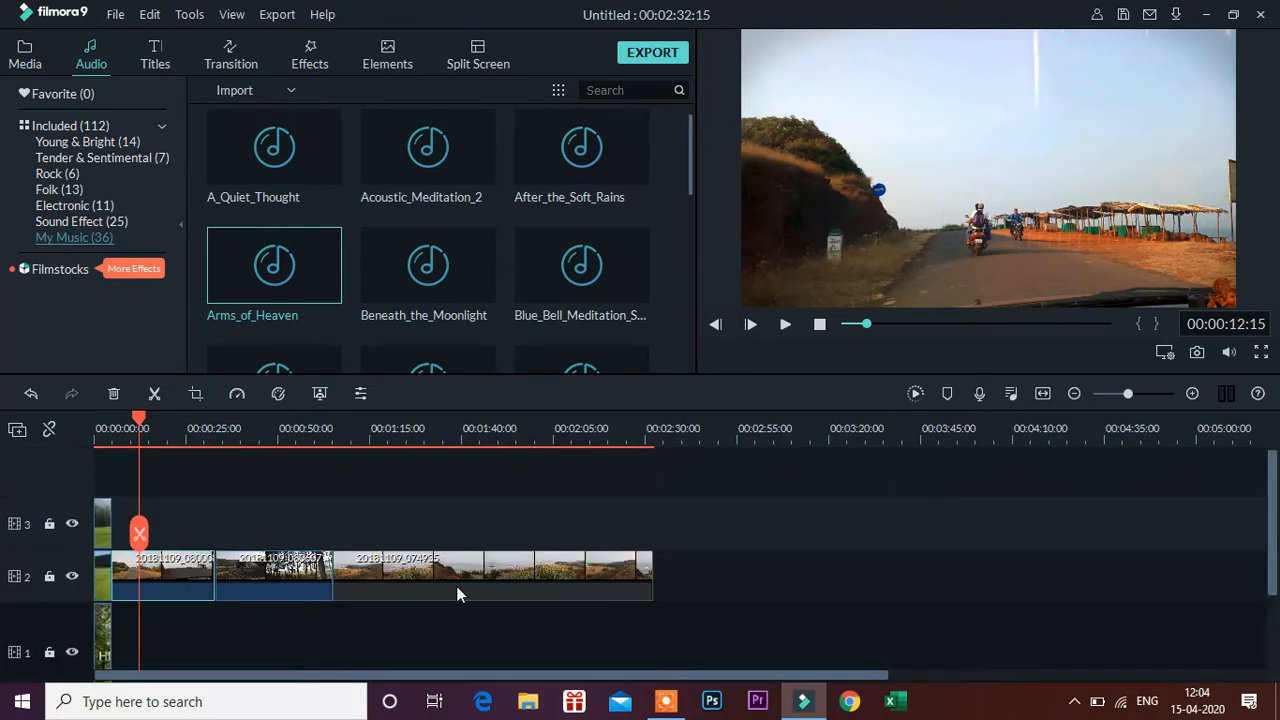
mouse_move(143, 428)
left_mouse_down()
mouse_move(169, 424)
mouse_move(145, 428)
mouse_move(161, 442)
left_mouse_up()
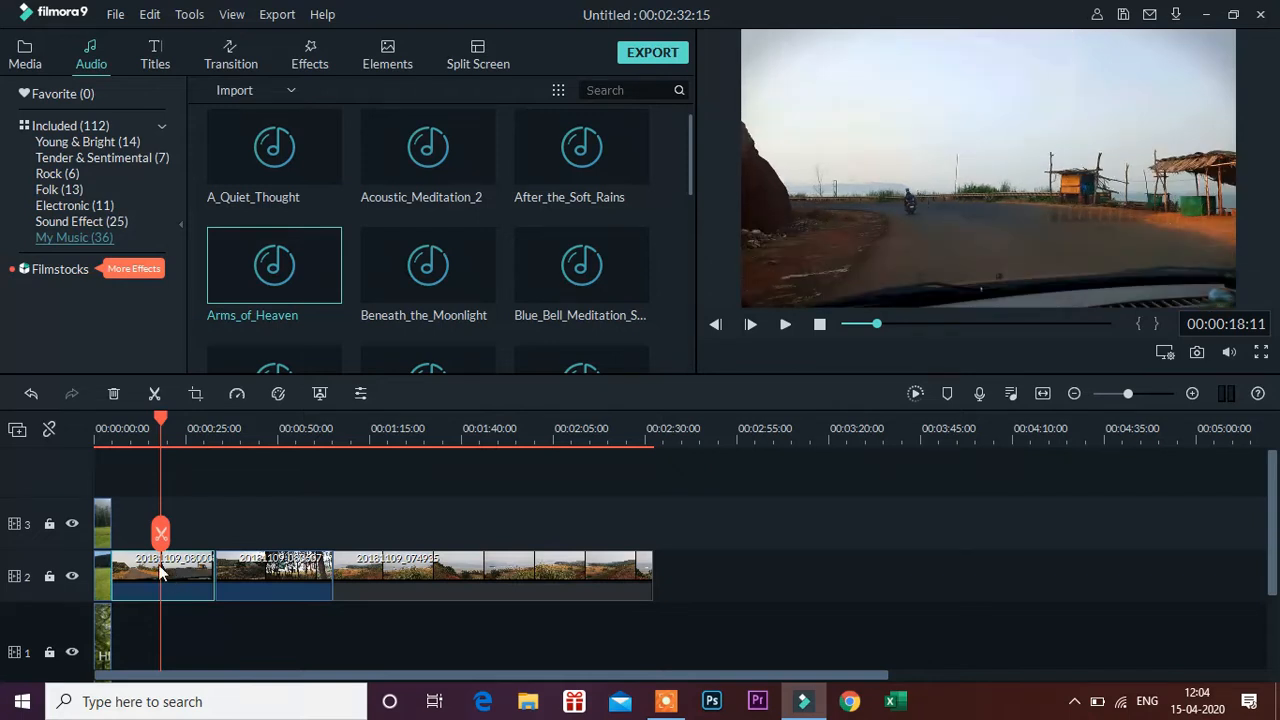
key("space")
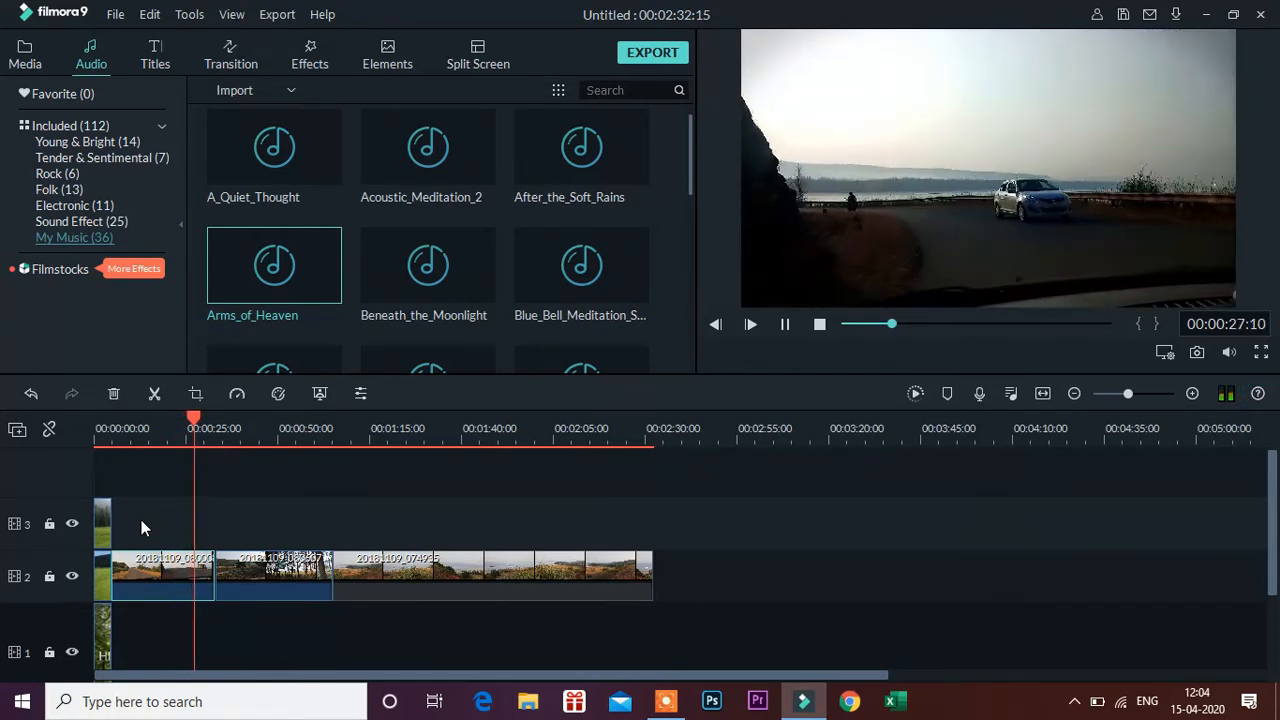
key("space")
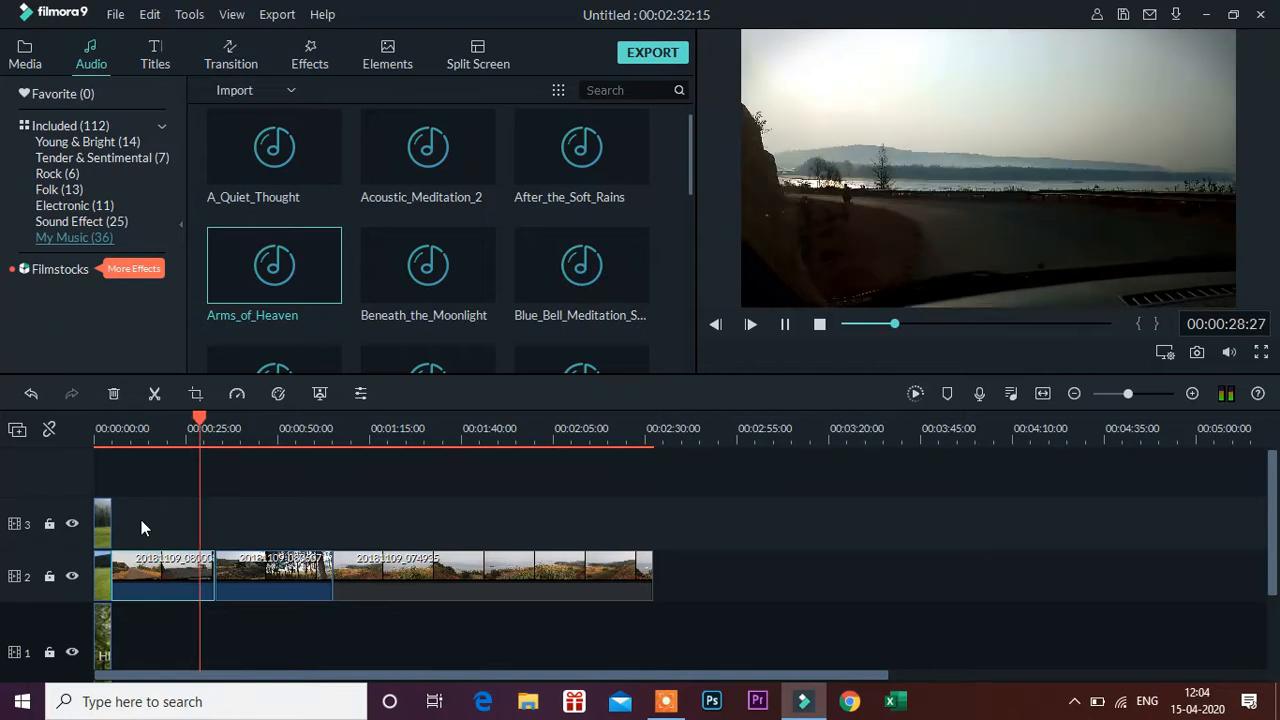
left_click_drag(199, 421, 159, 424)
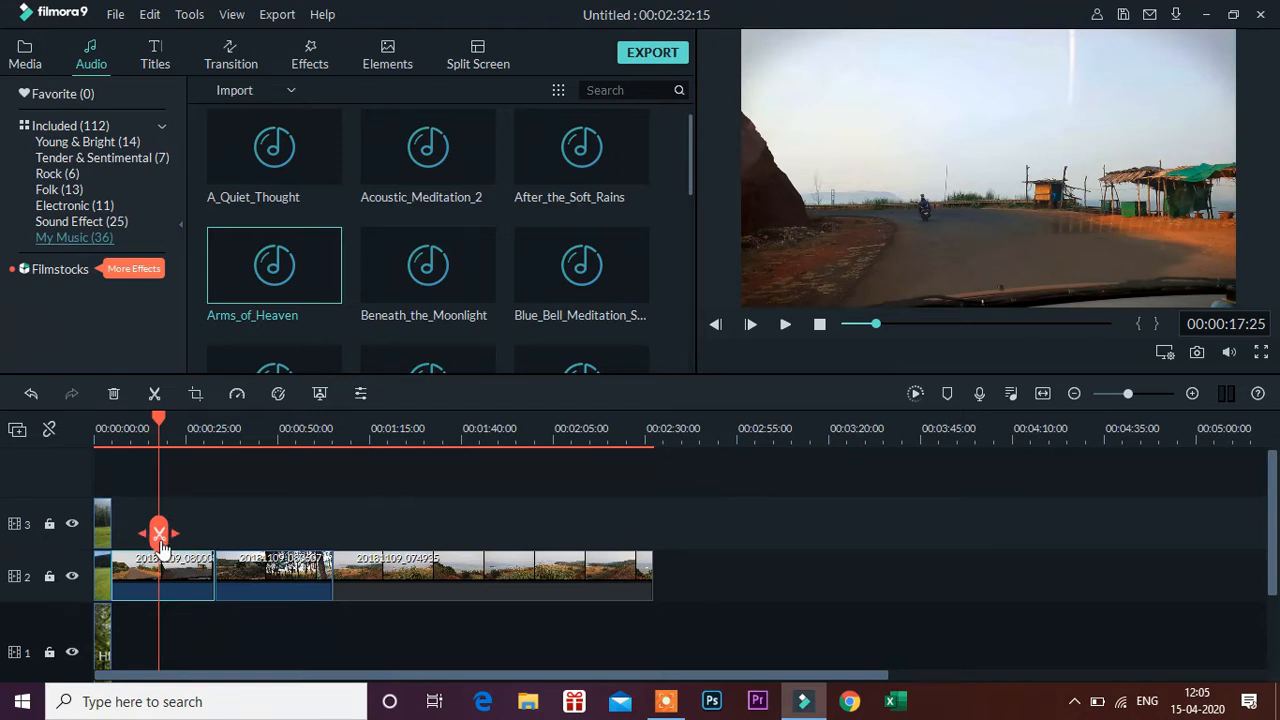
left_click(160, 541)
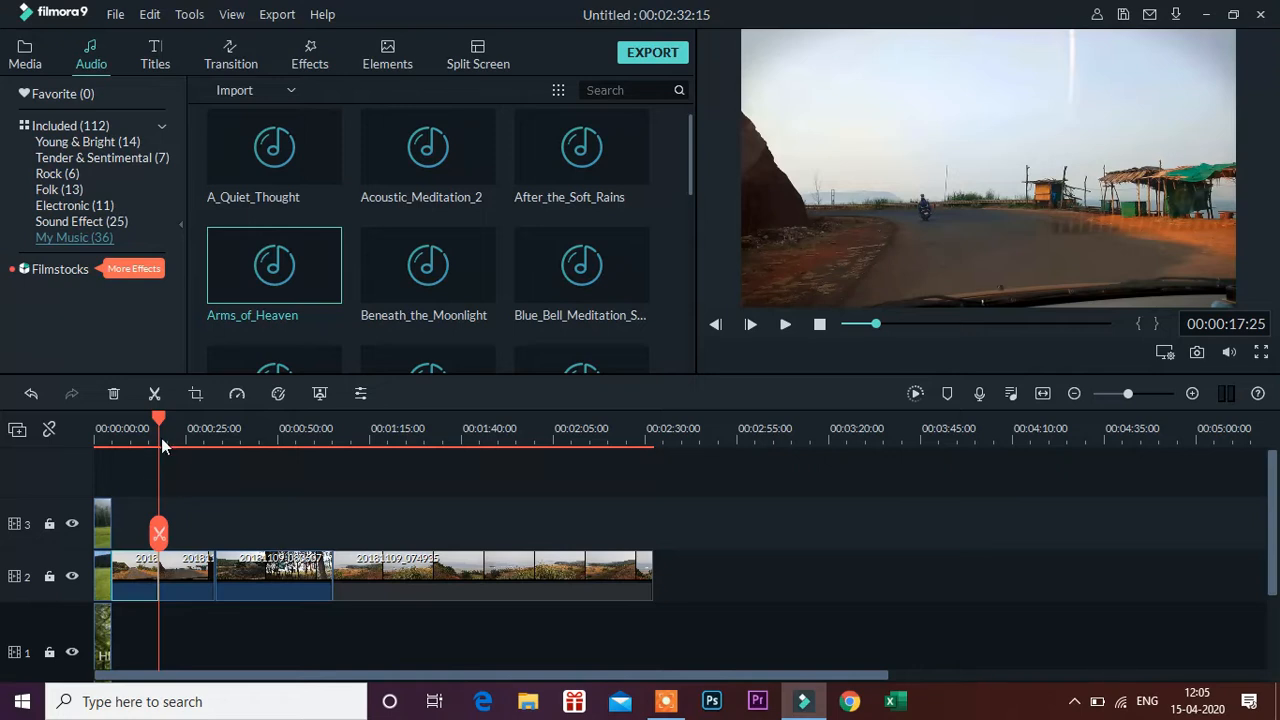
Delete the first part of the split road clip from video track 2
left_click_drag(160, 428, 207, 426)
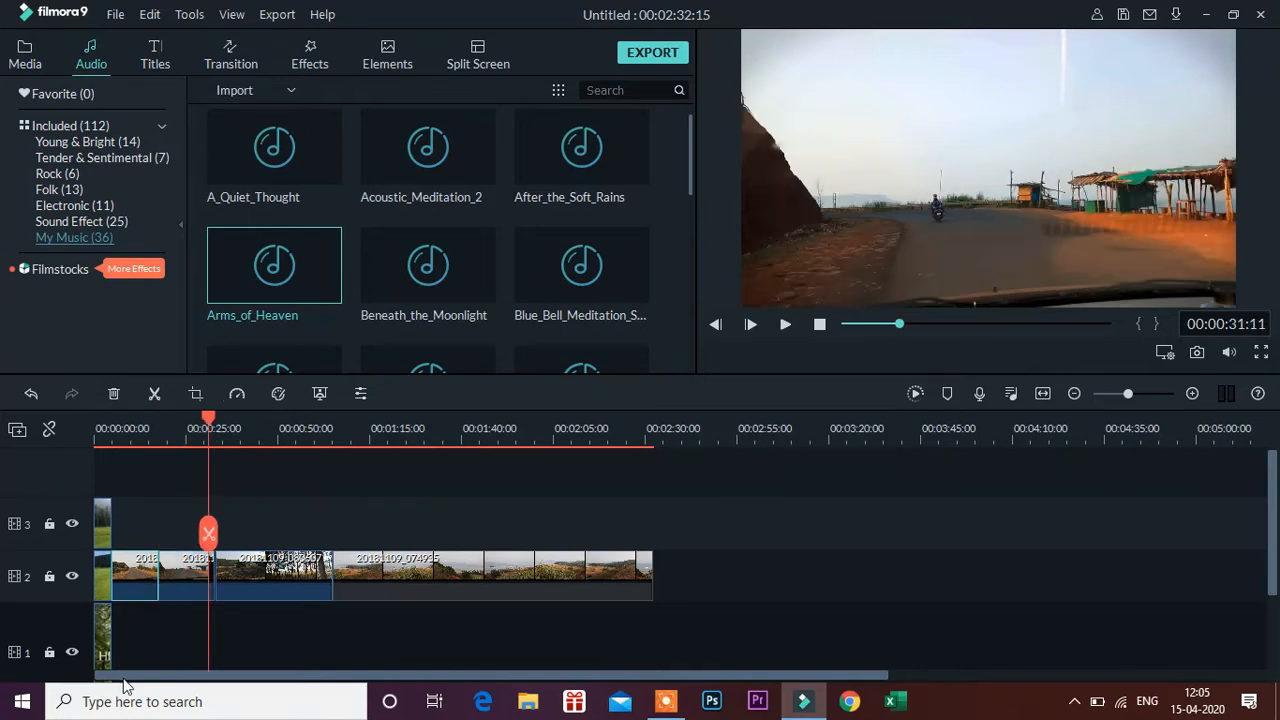
left_click(188, 571)
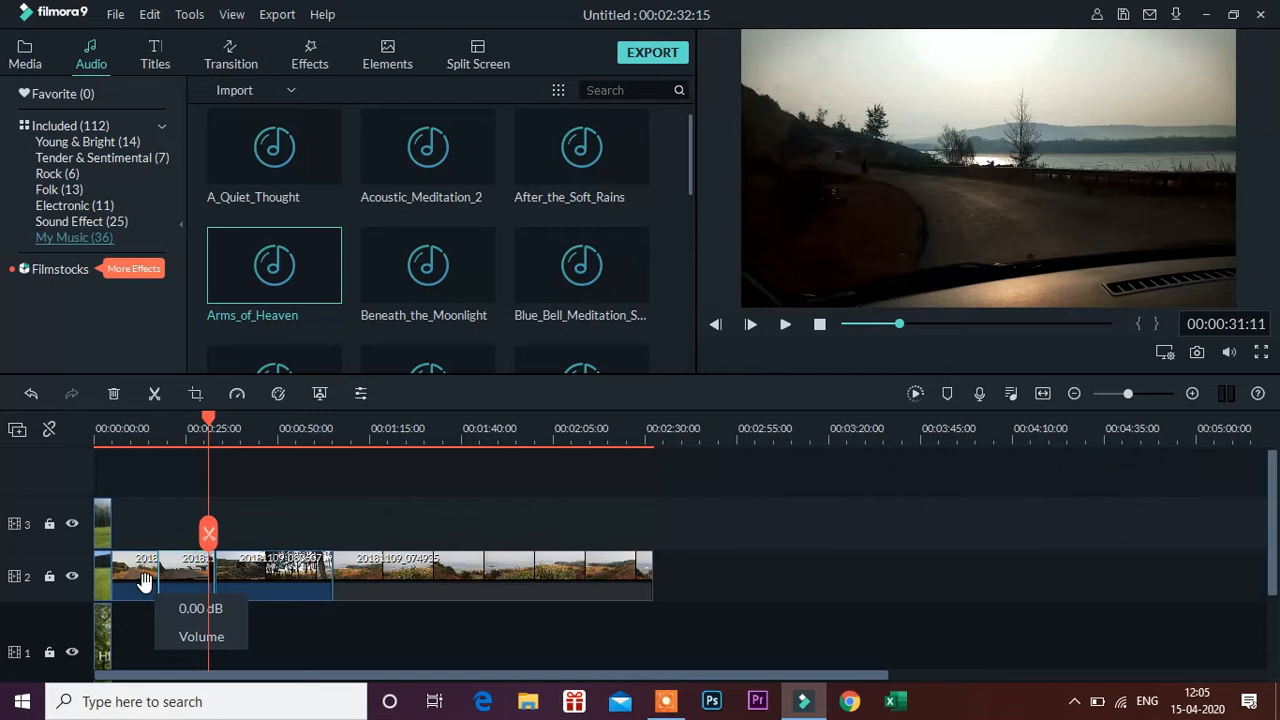
left_click(145, 585)
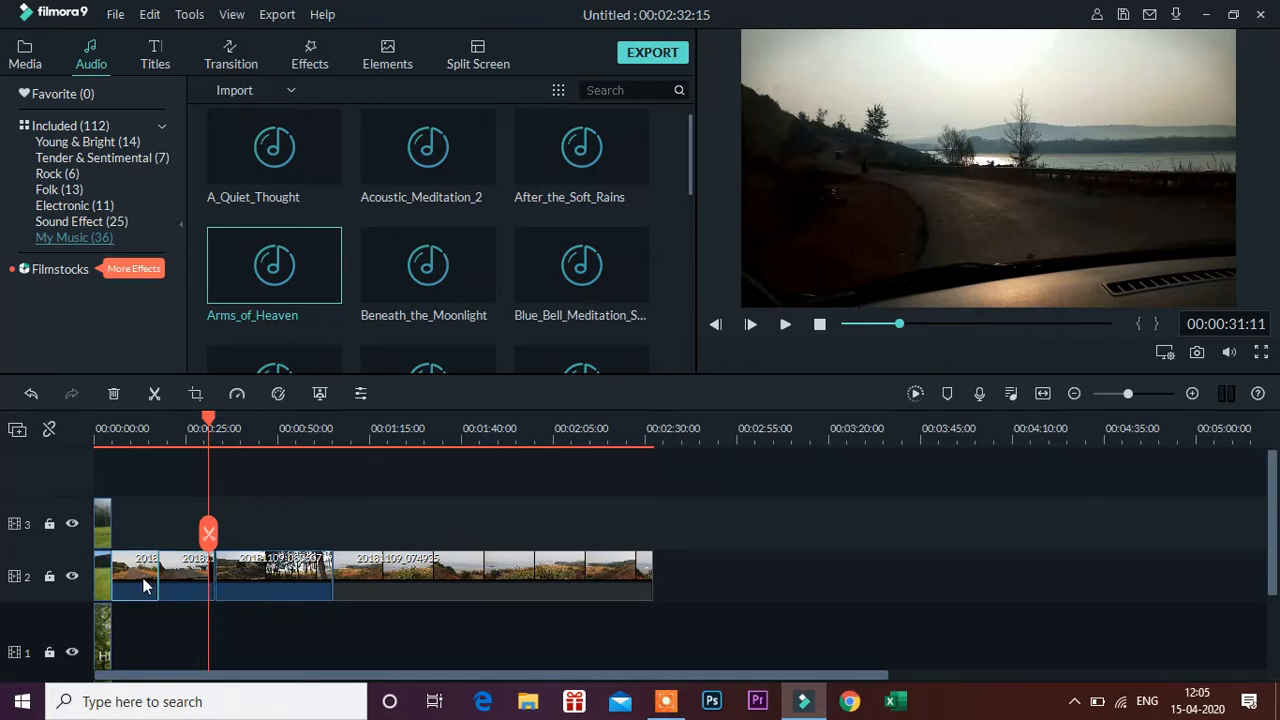
key("Delete")
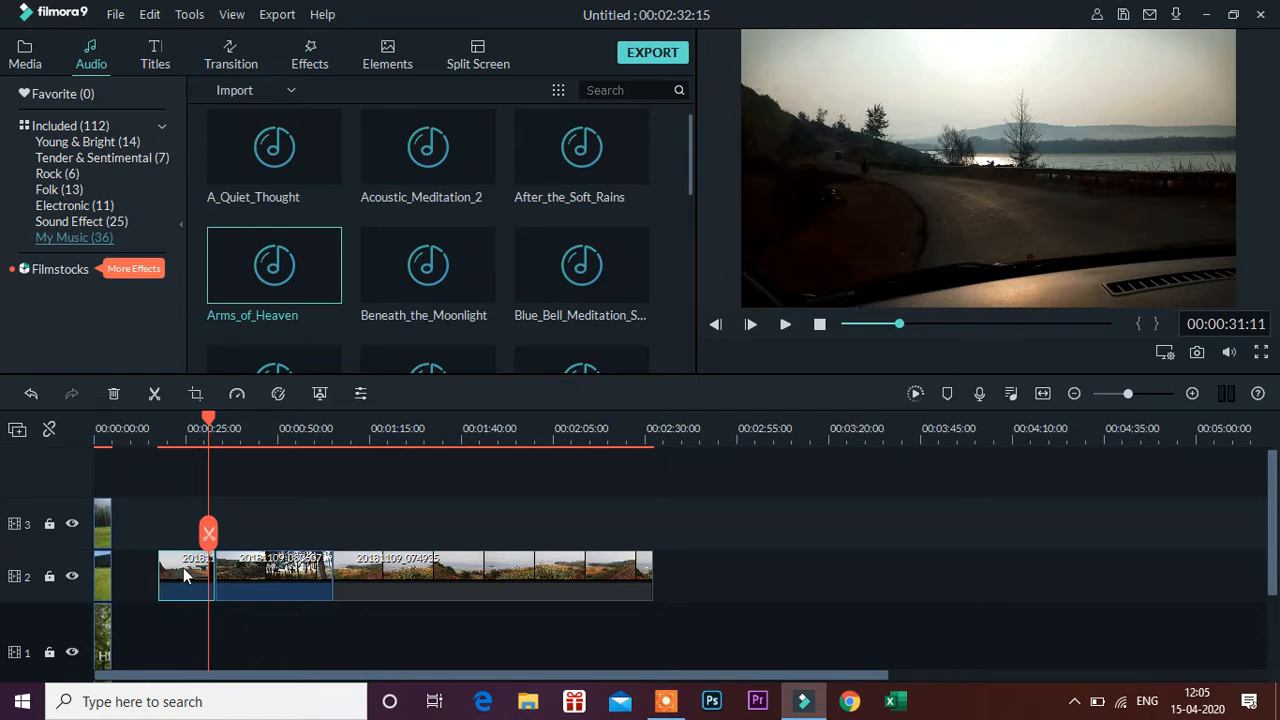
Close the gap on video track 2 by moving the remaining road clip and the two clips after it directly behind the intro image
left_click_drag(208, 422, 111, 438)
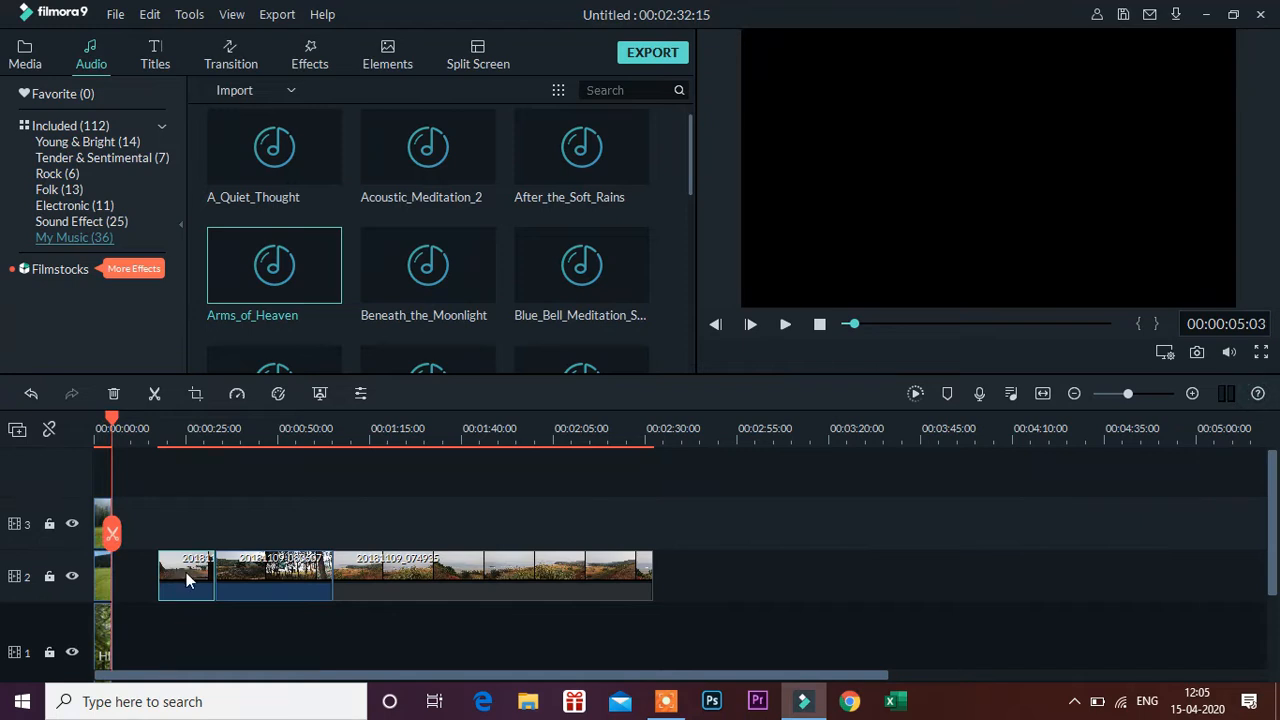
double_click(186, 572)
left_click_drag(186, 572, 140, 574)
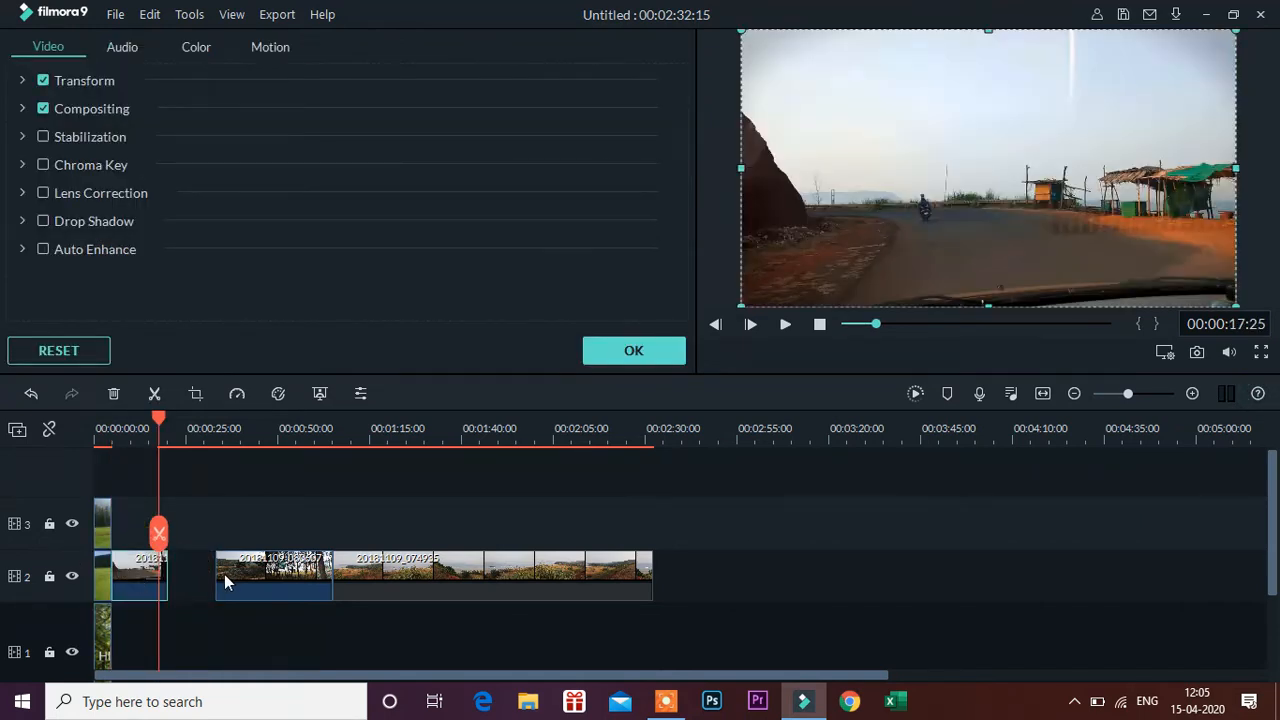
left_click_drag(262, 577, 214, 583)
left_click_drag(402, 577, 359, 579)
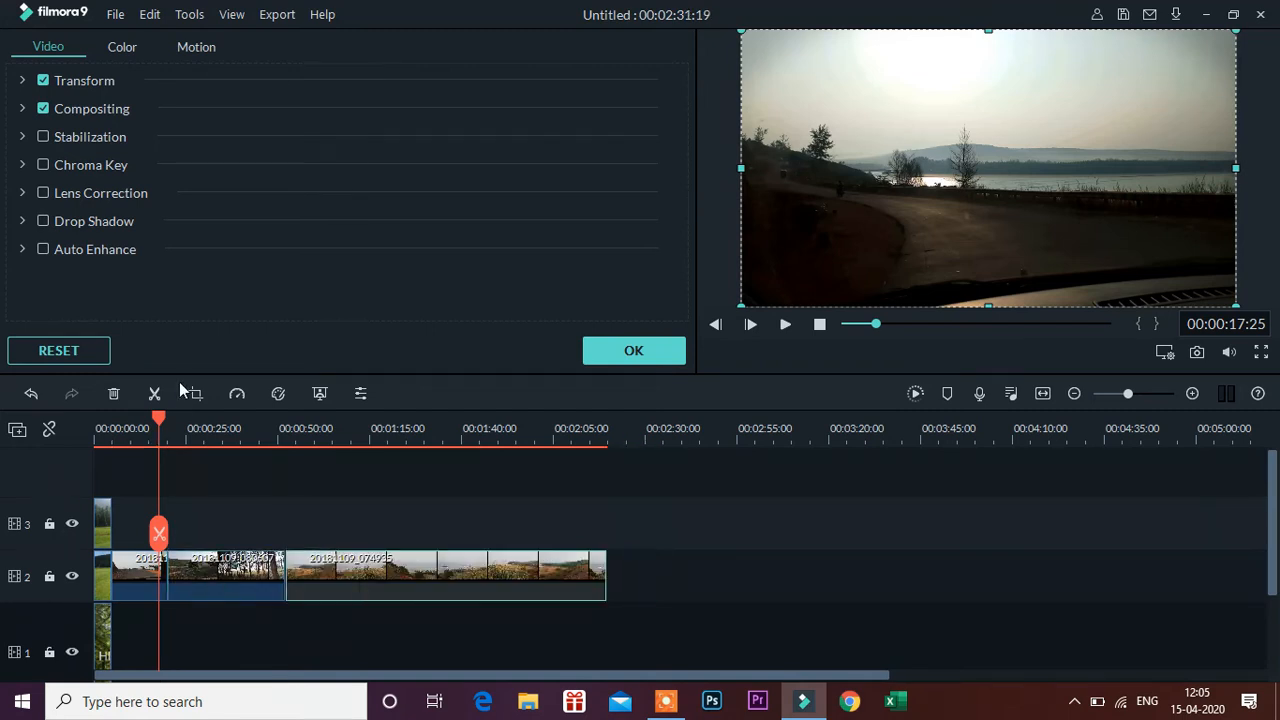
left_click(649, 350)
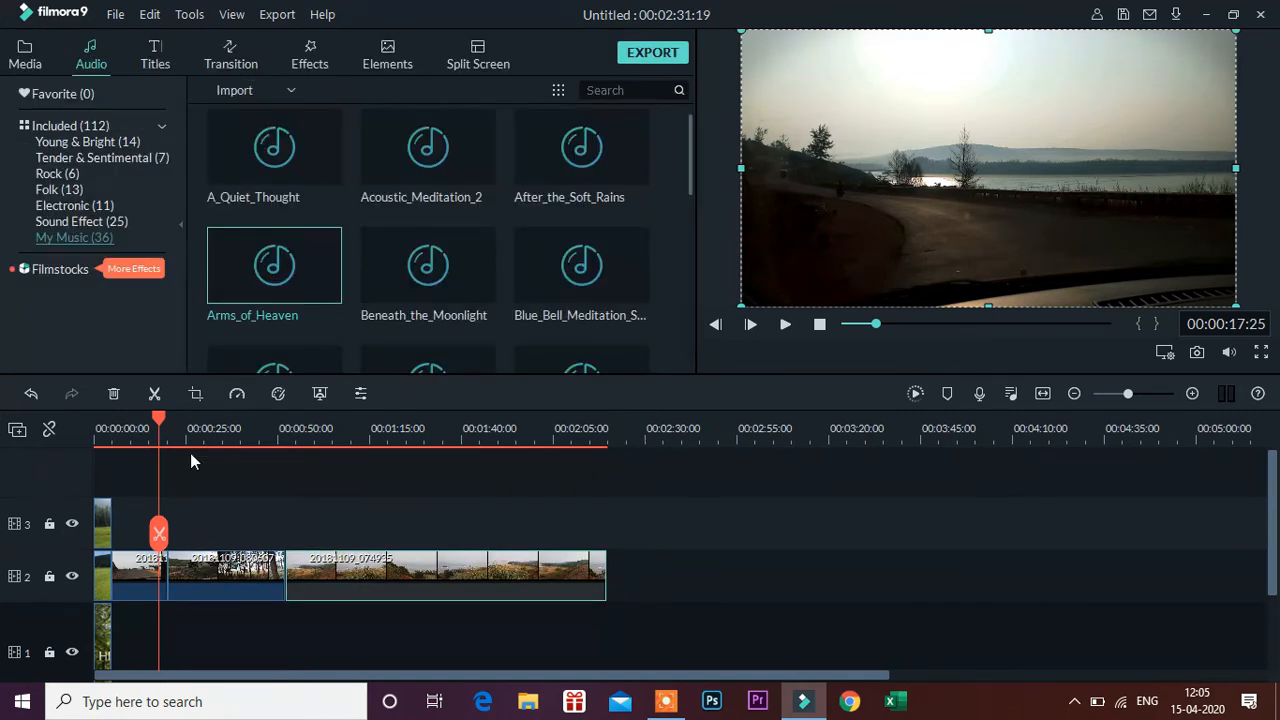
Browse the Openers and Titles categories and add Title 3 on a new video track 4 above the start of the road clip
left_click(150, 55)
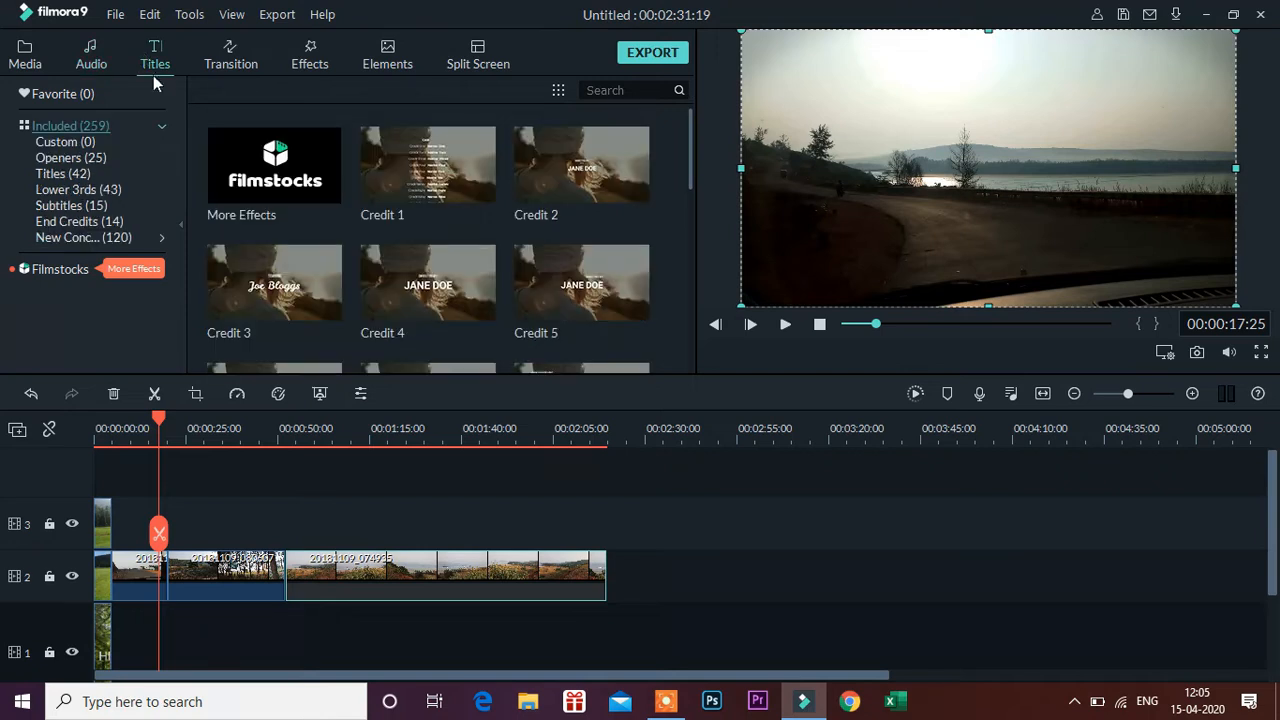
left_click(72, 142)
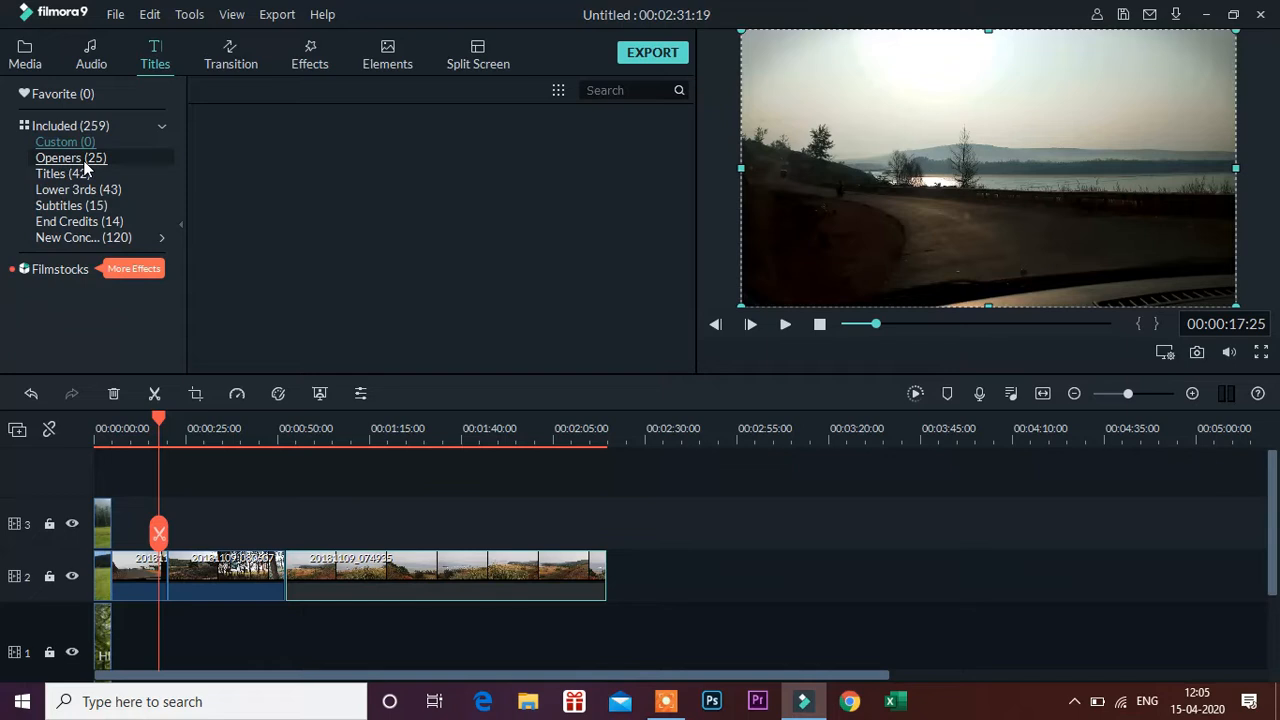
left_click(84, 162)
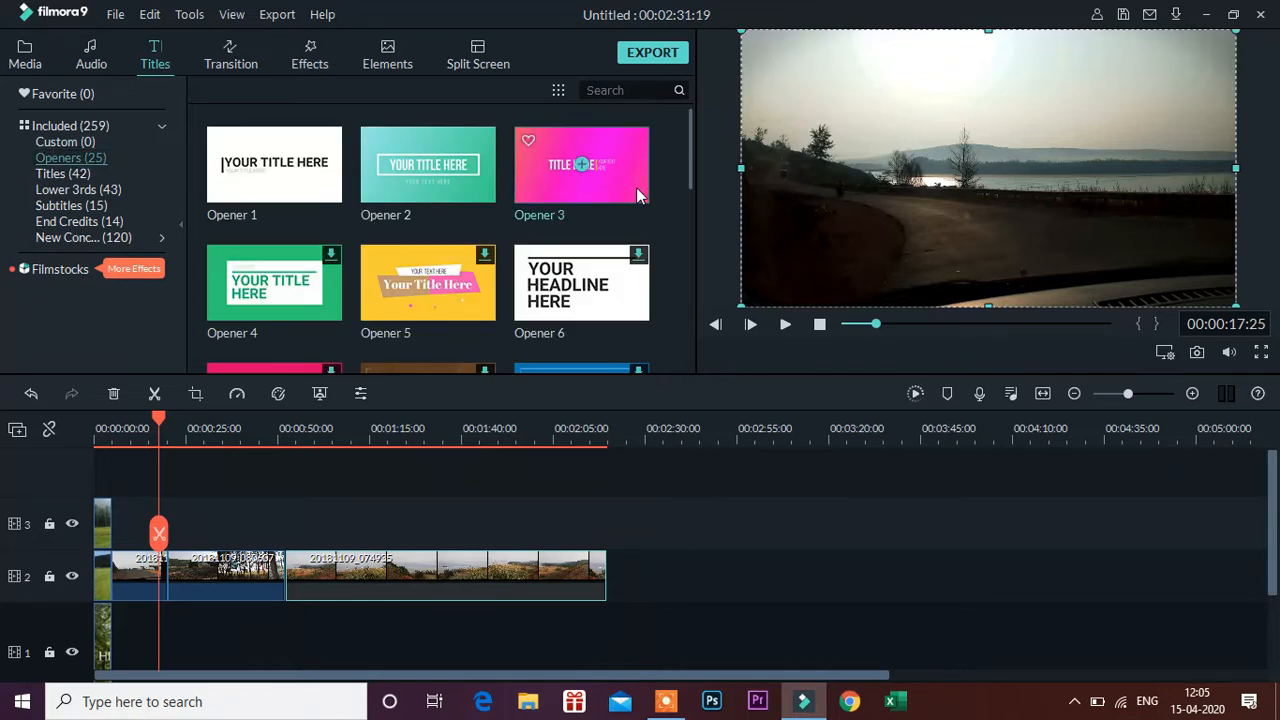
mouse_move(689, 145)
left_mouse_down()
mouse_move(687, 190)
mouse_move(687, 140)
left_mouse_up()
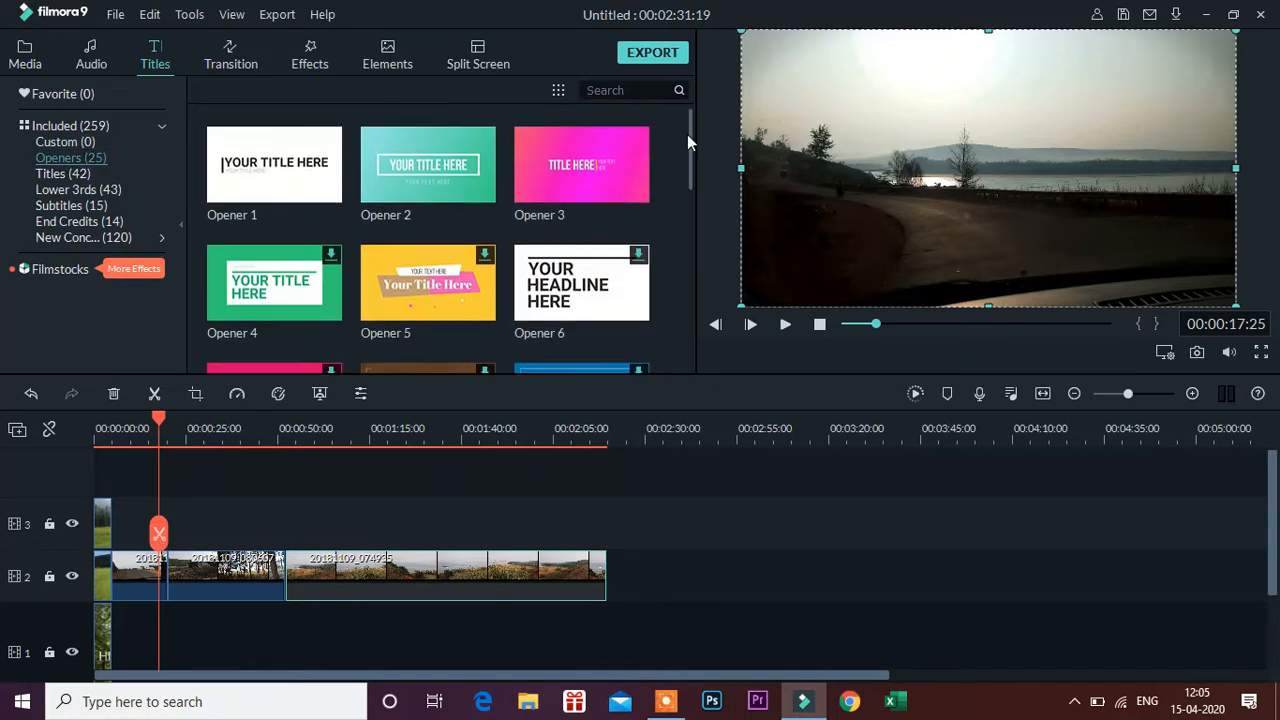
mouse_move(471, 188)
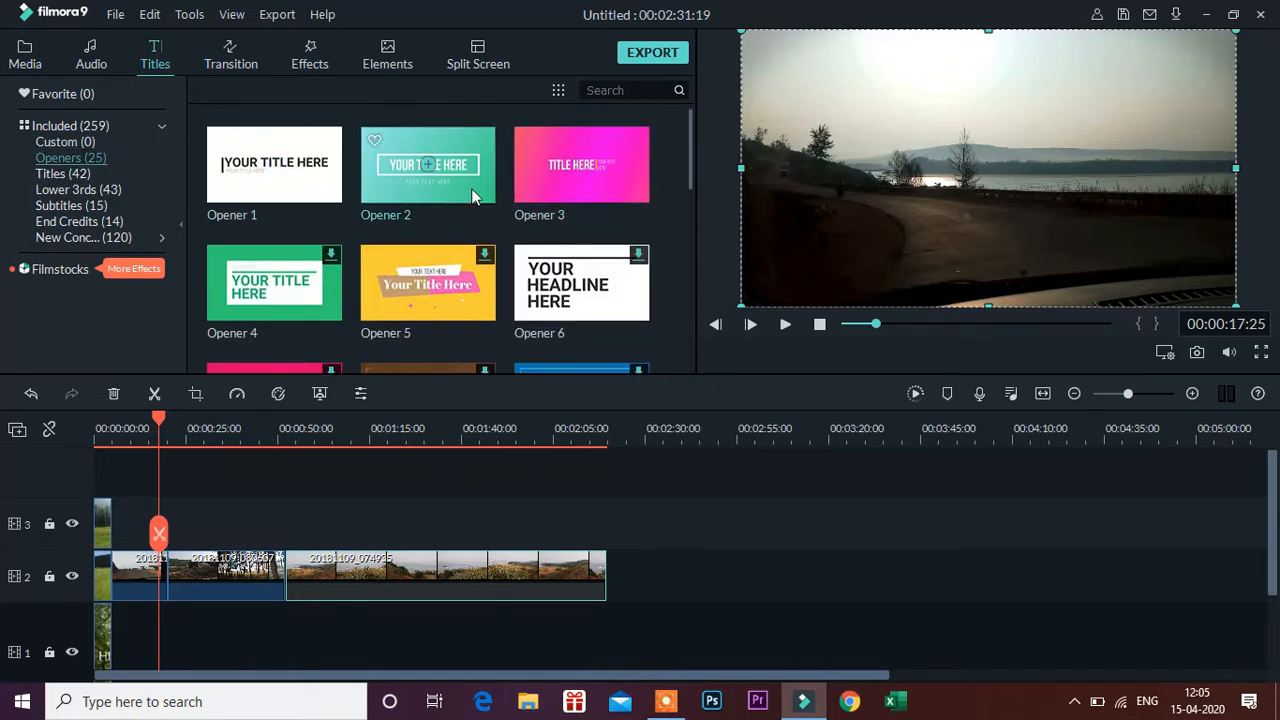
left_click(75, 174)
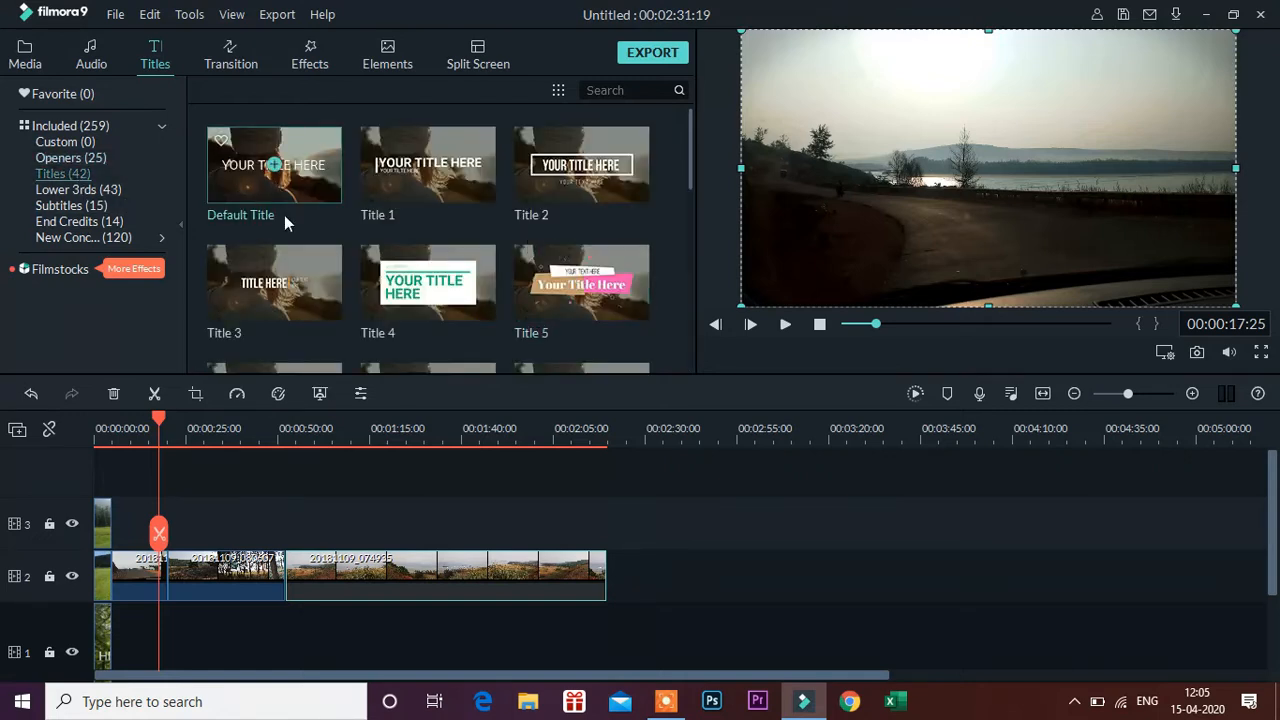
left_click_drag(328, 276, 122, 465)
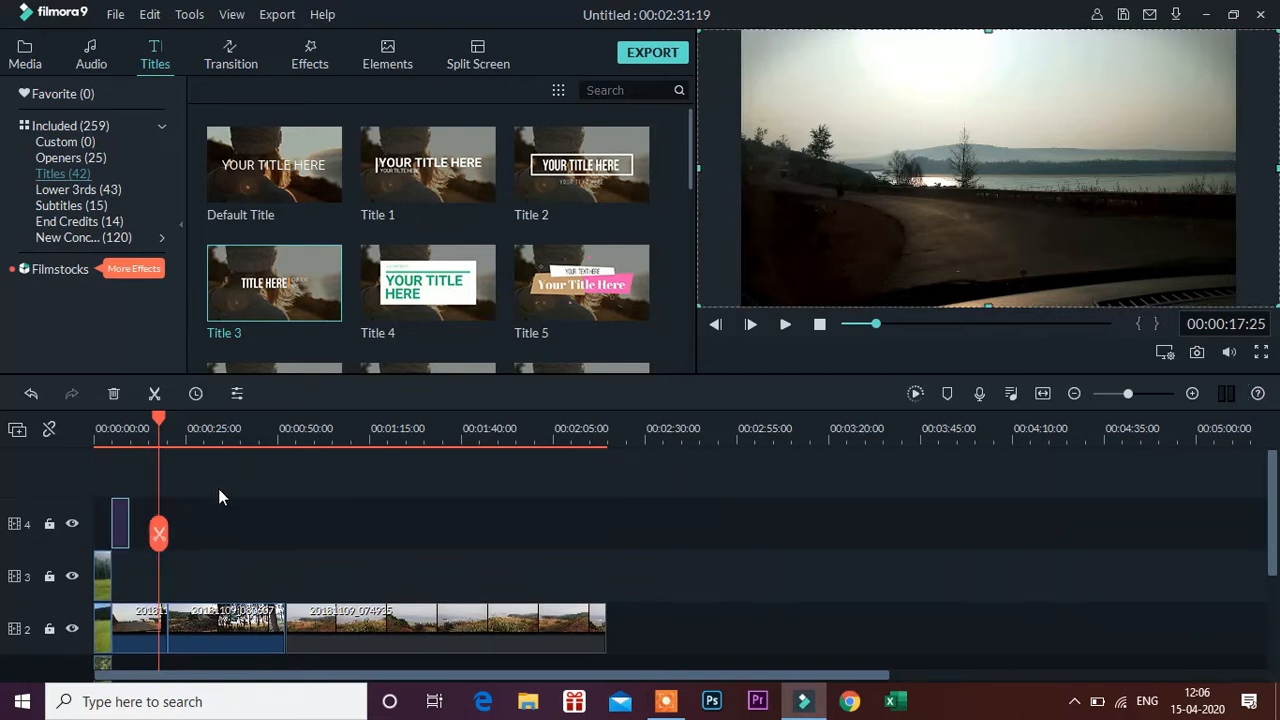
Open the title on video track 4 for editing and delete its small "YOUR TEXT HERE" placeholder text
double_click(120, 534)
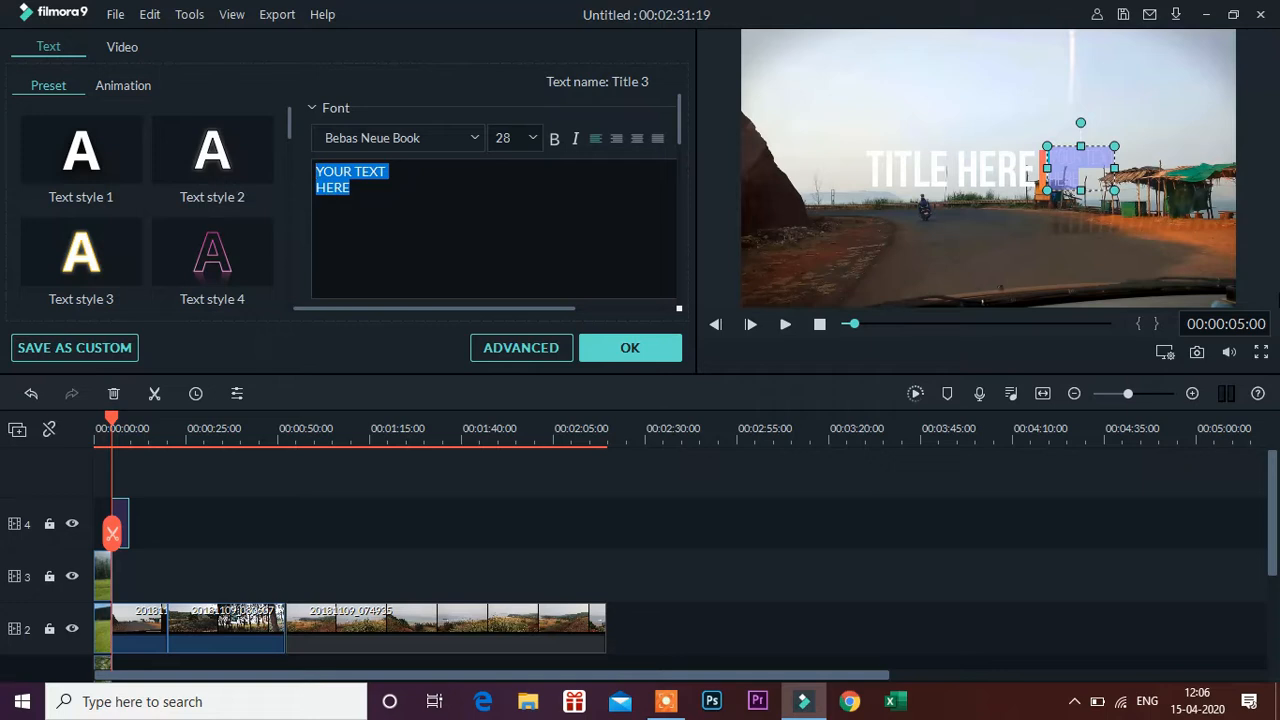
left_click(1032, 223)
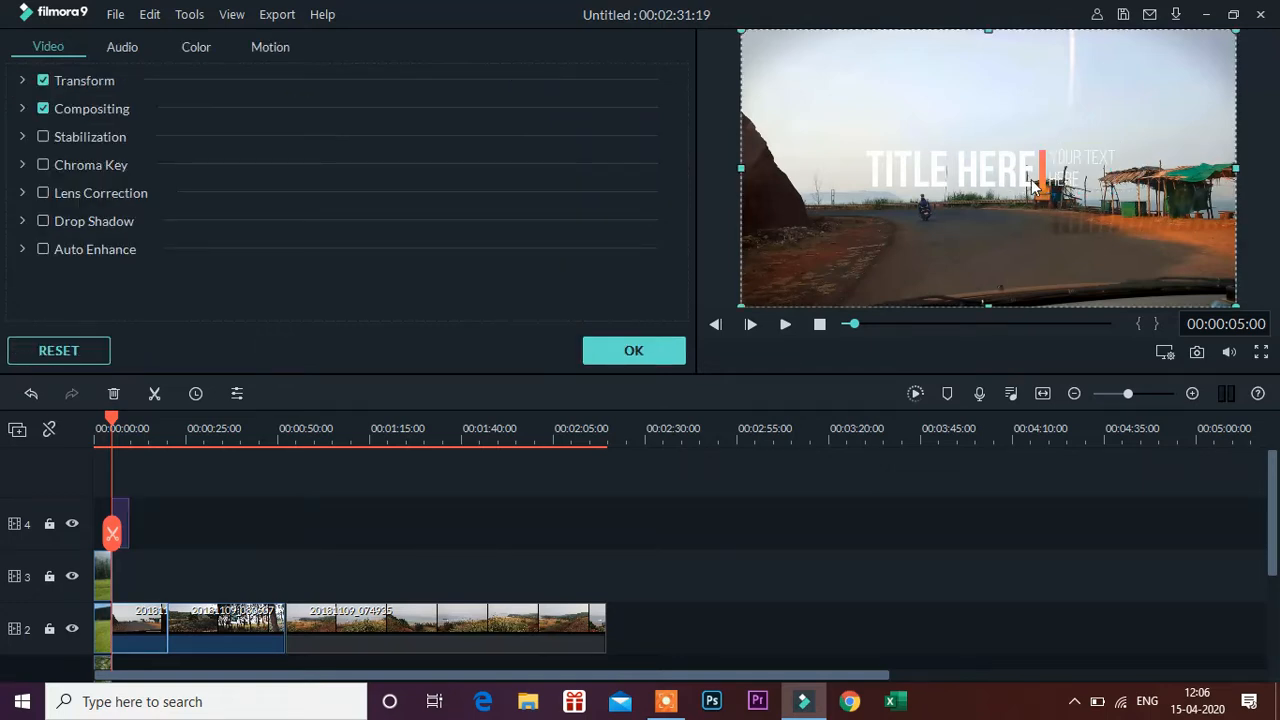
left_click(672, 352)
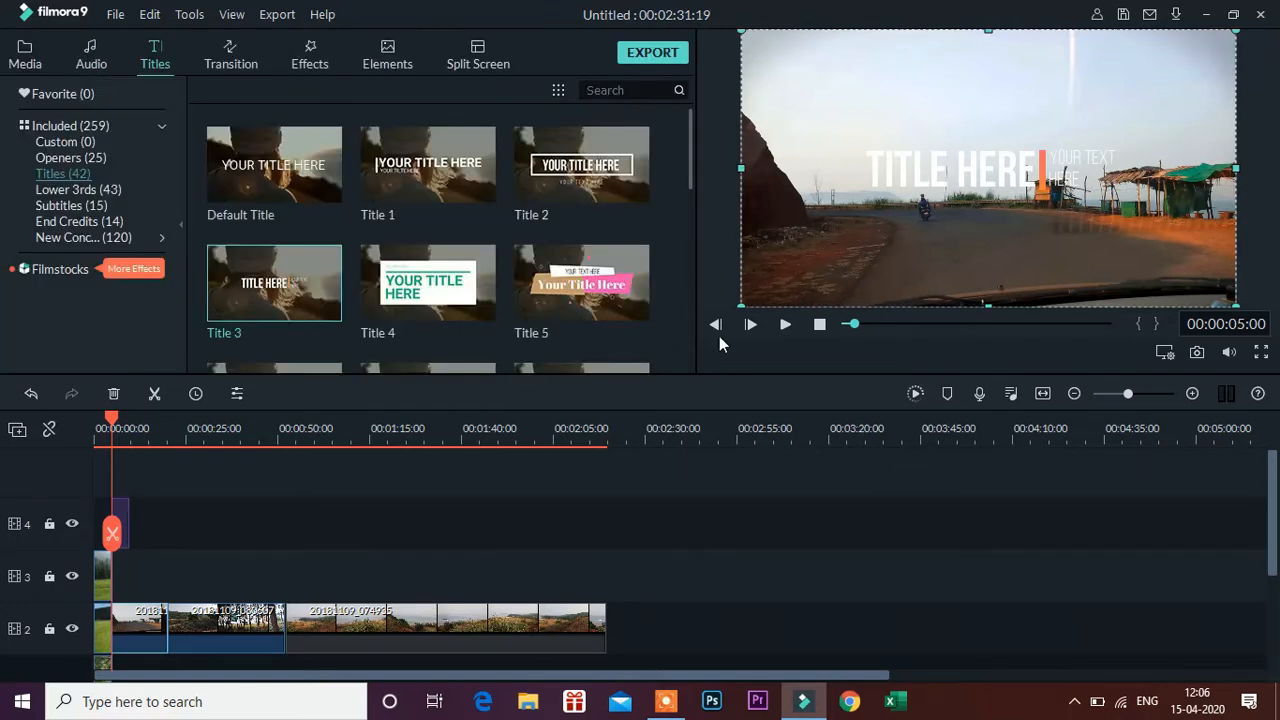
left_click(1077, 151)
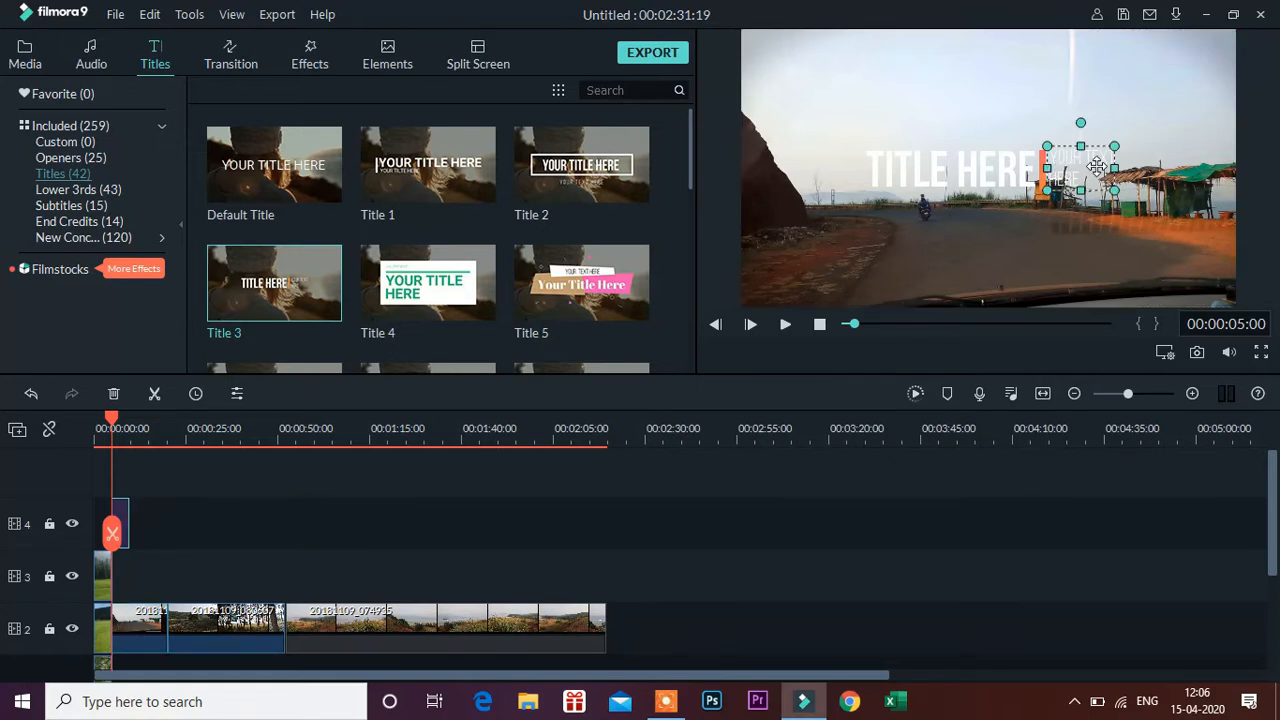
double_click(1096, 166)
left_click_drag(460, 200, 283, 167)
key("BackSpace")
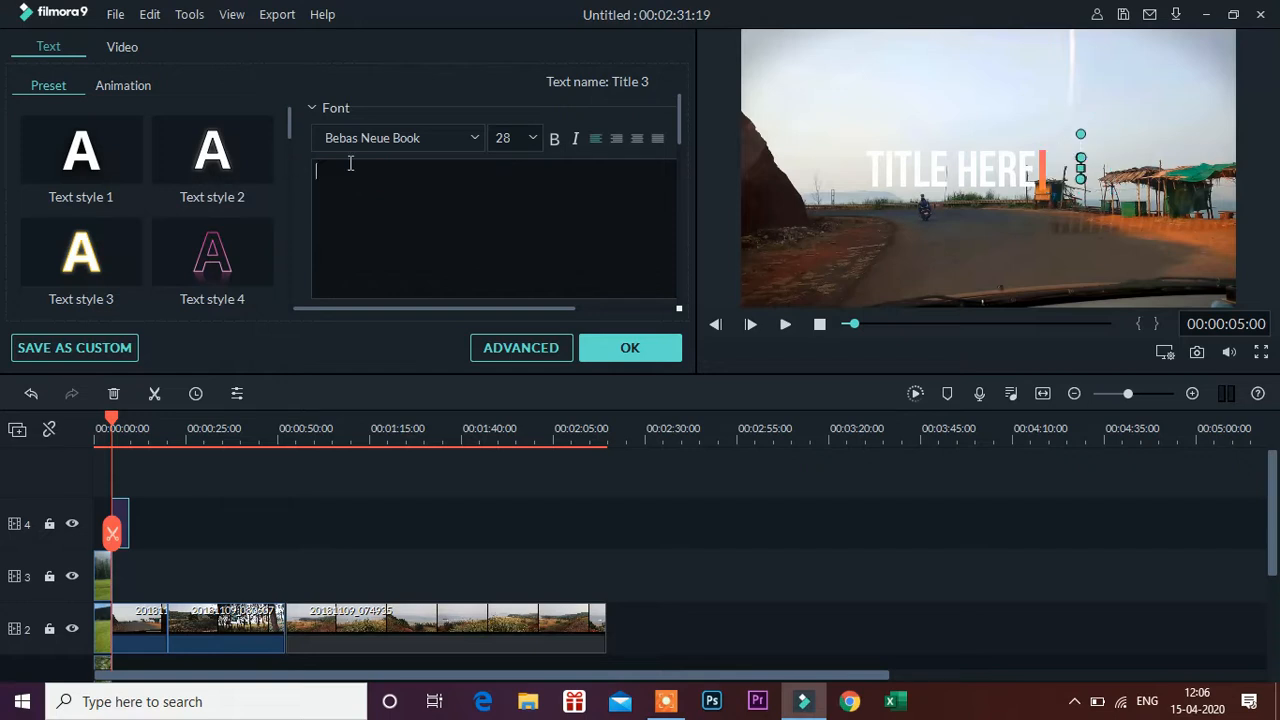
Replace the main title text with "Aare Ware Beach" and scale it down to fit in front of the orange bar
left_click(921, 168)
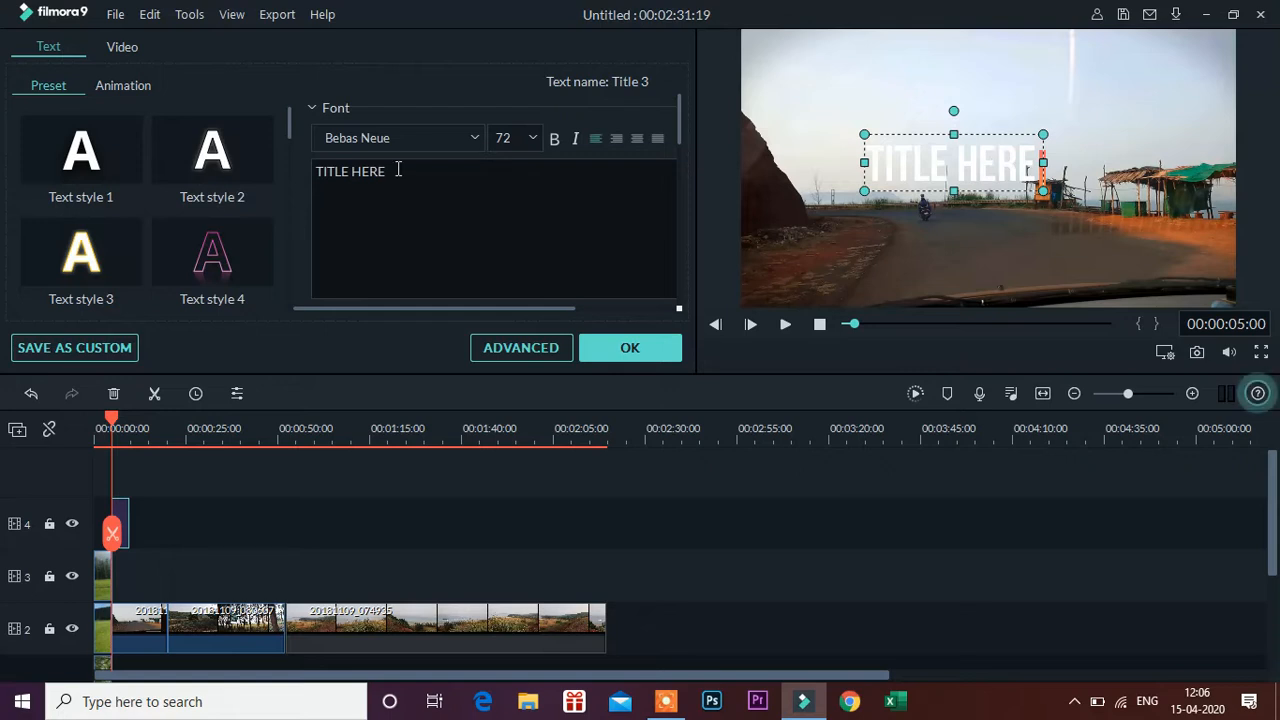
left_click_drag(397, 170, 130, 184)
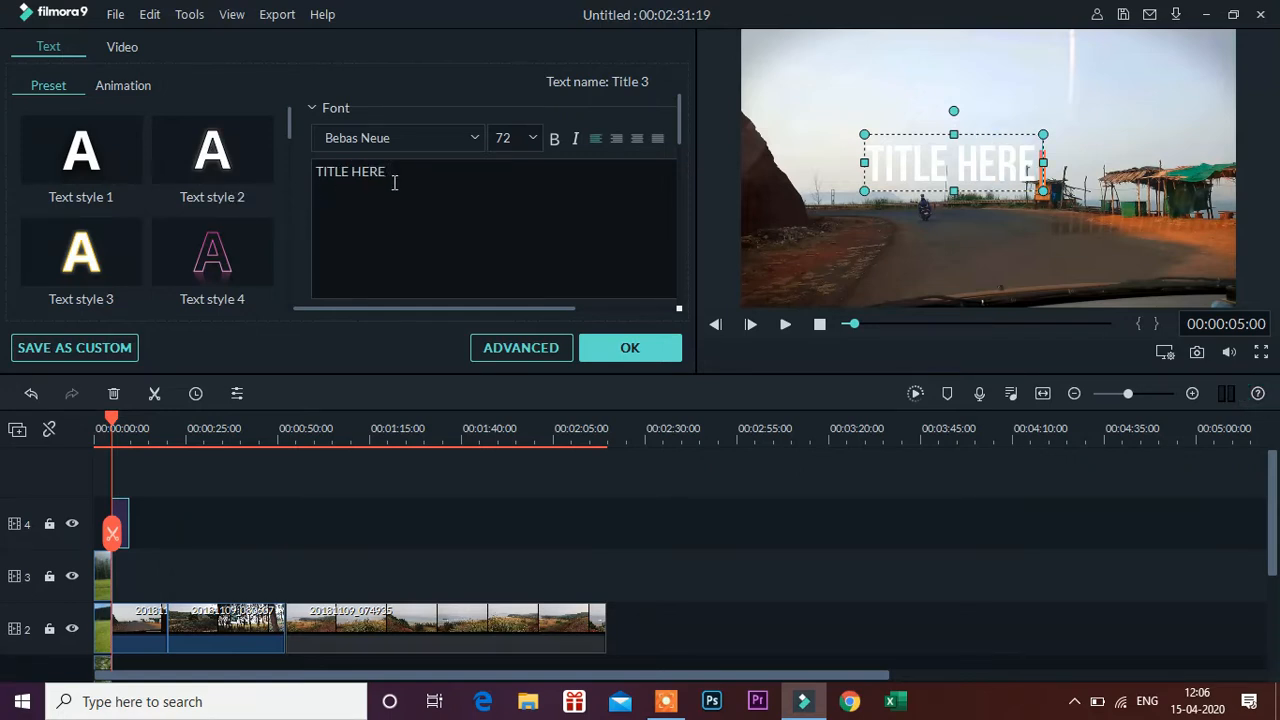
key("BackSpace")
key("BackSpace")
key("BackSpace")
key("BackSpace")
key("BackSpace")
key("BackSpace")
key("BackSpace")
key("BackSpace")
key("BackSpace")
key("BackSpace")
key("BackSpace")
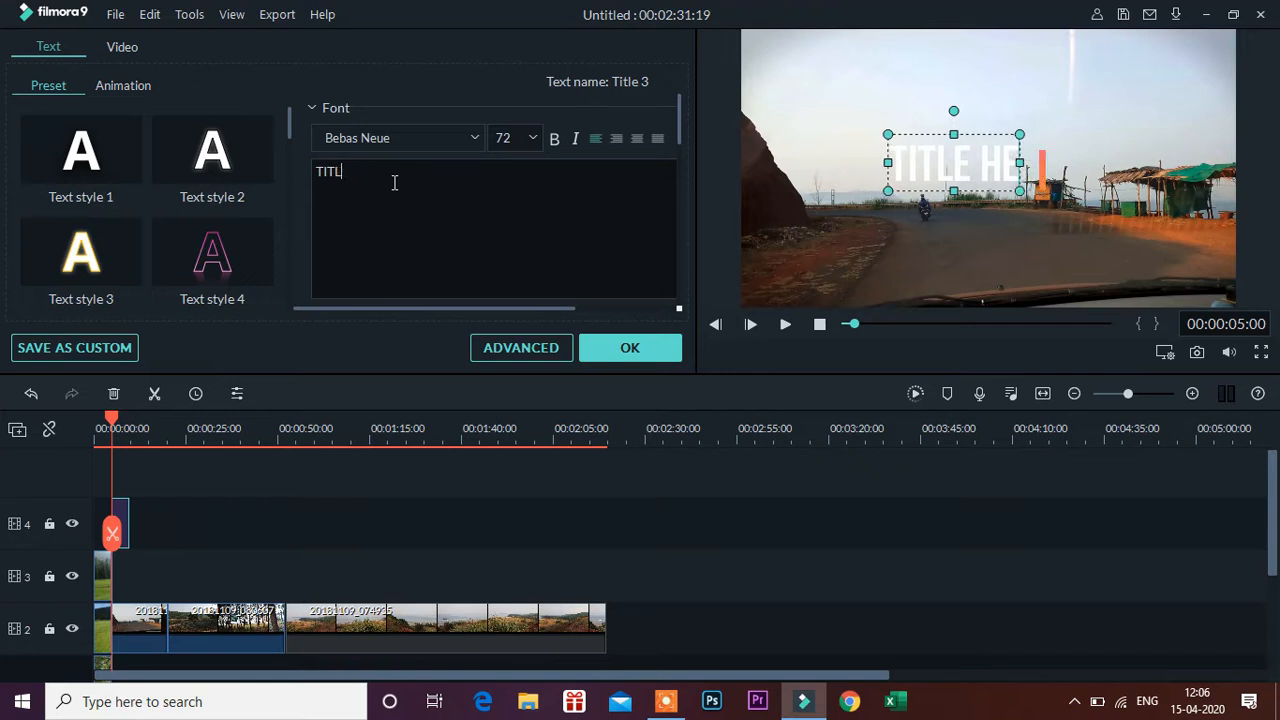
type("Aa")
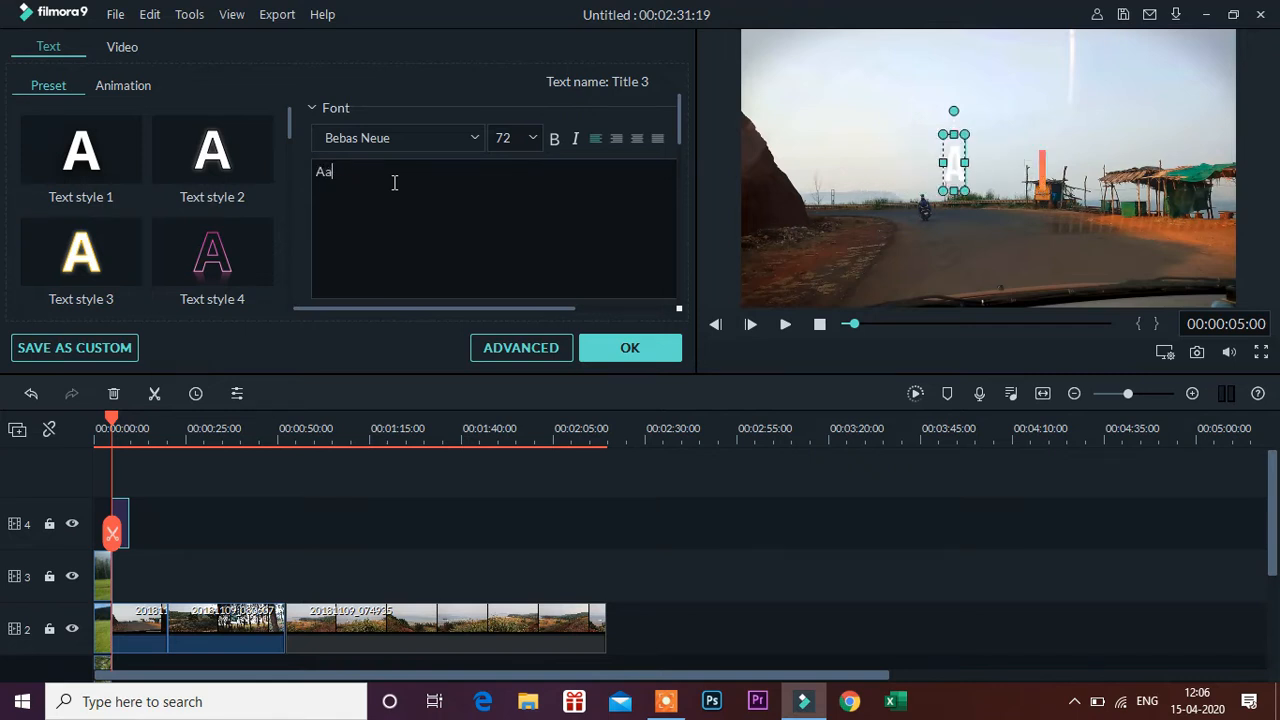
type("re Ware Beacch")
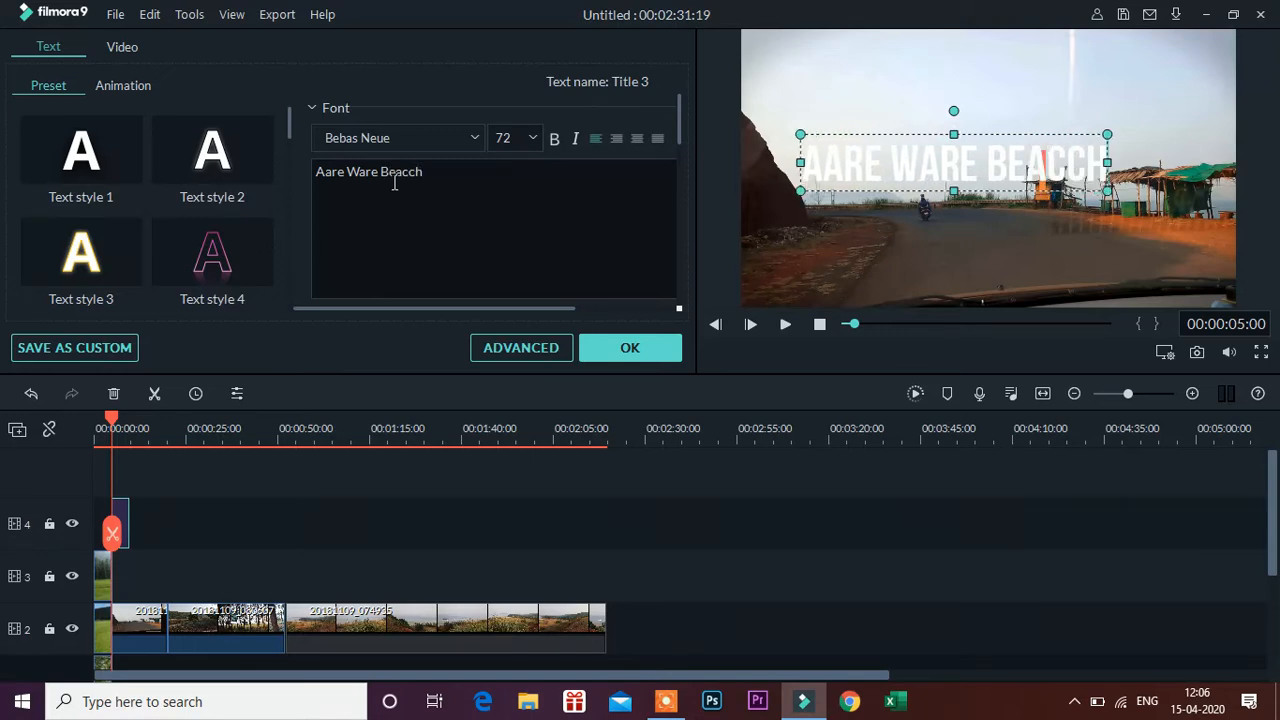
key("BackSpace")
key("BackSpace")
type("h")
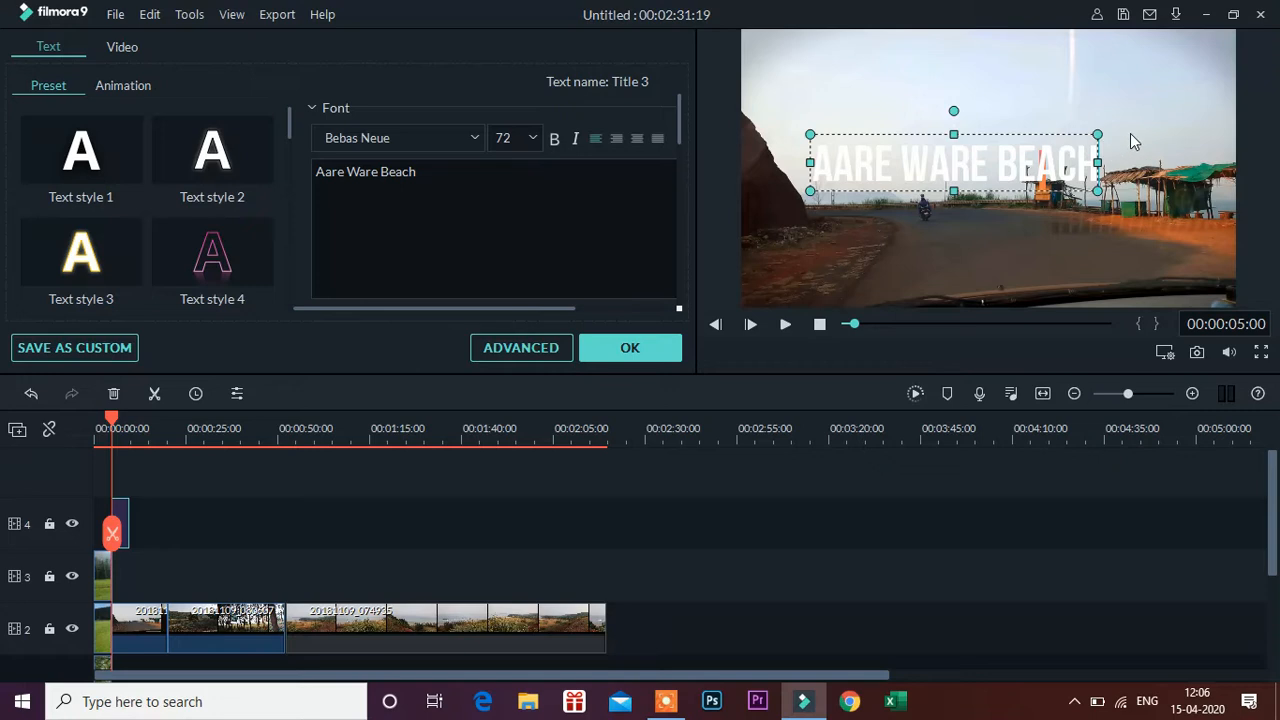
left_click_drag(1097, 135, 1031, 161)
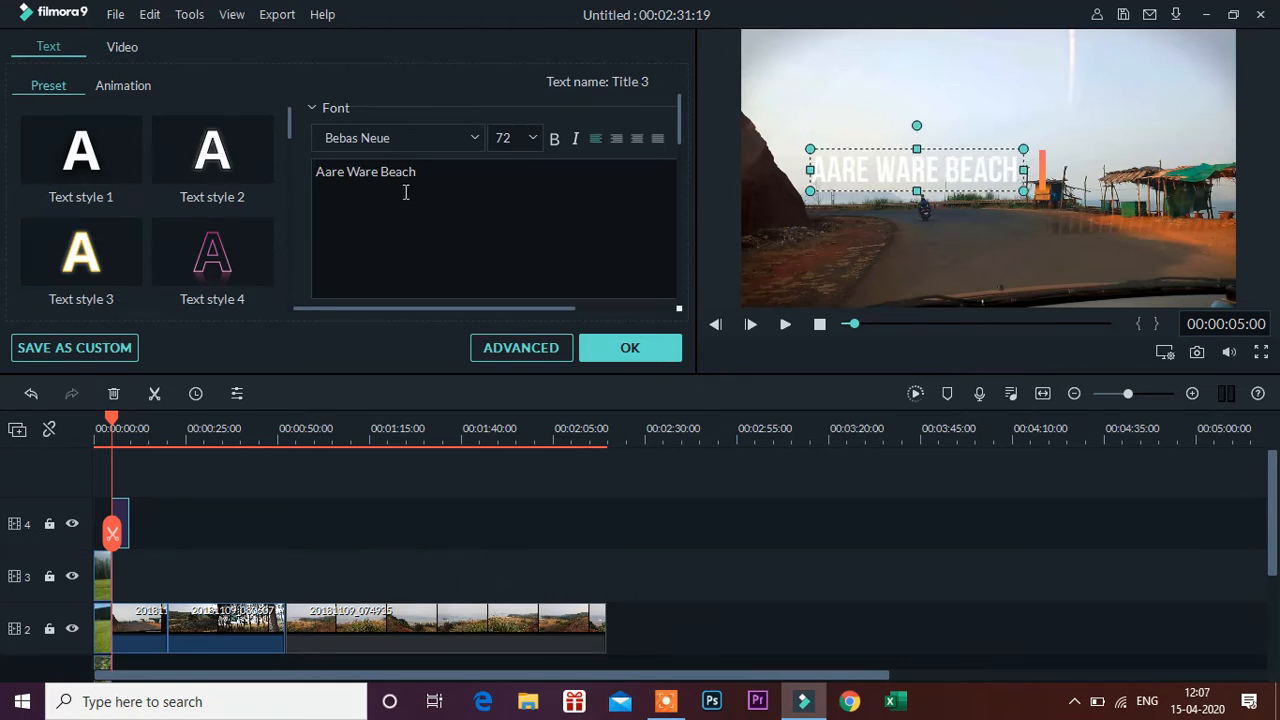
Make the "Aare Ware Beach" text italic and set its font to ChaparralPro-LightIt
left_click(378, 141)
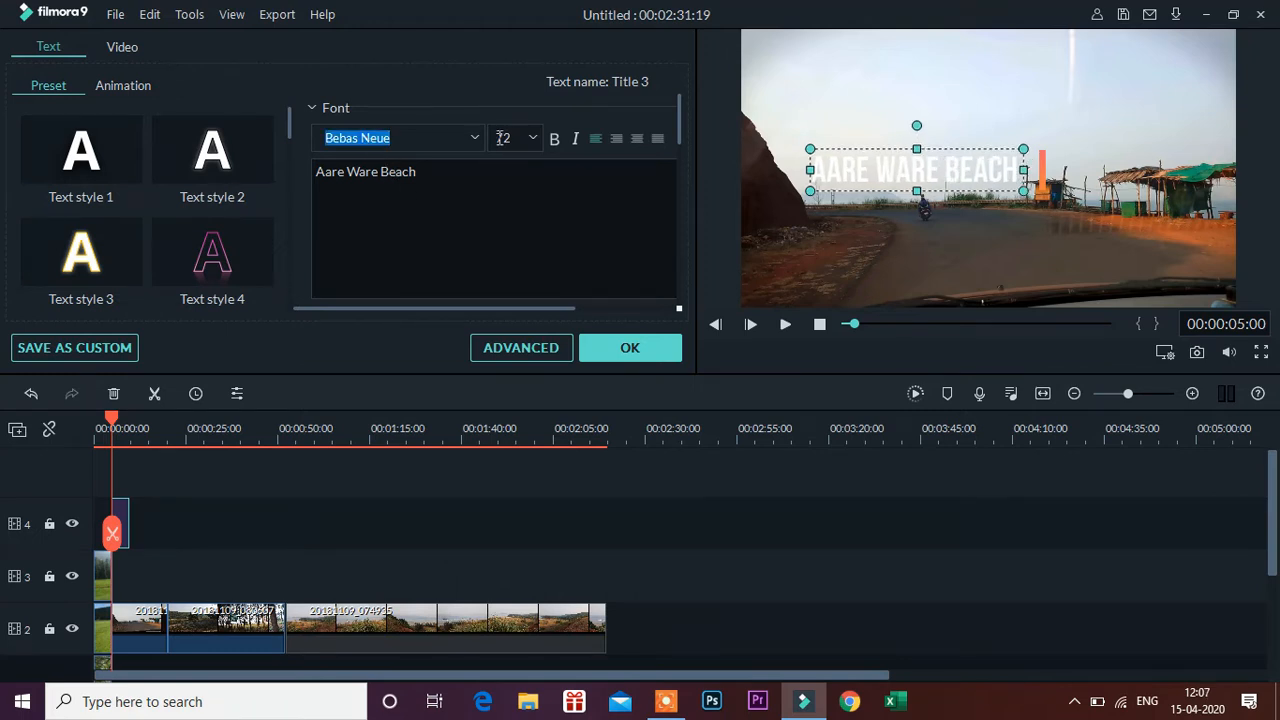
left_click(550, 143)
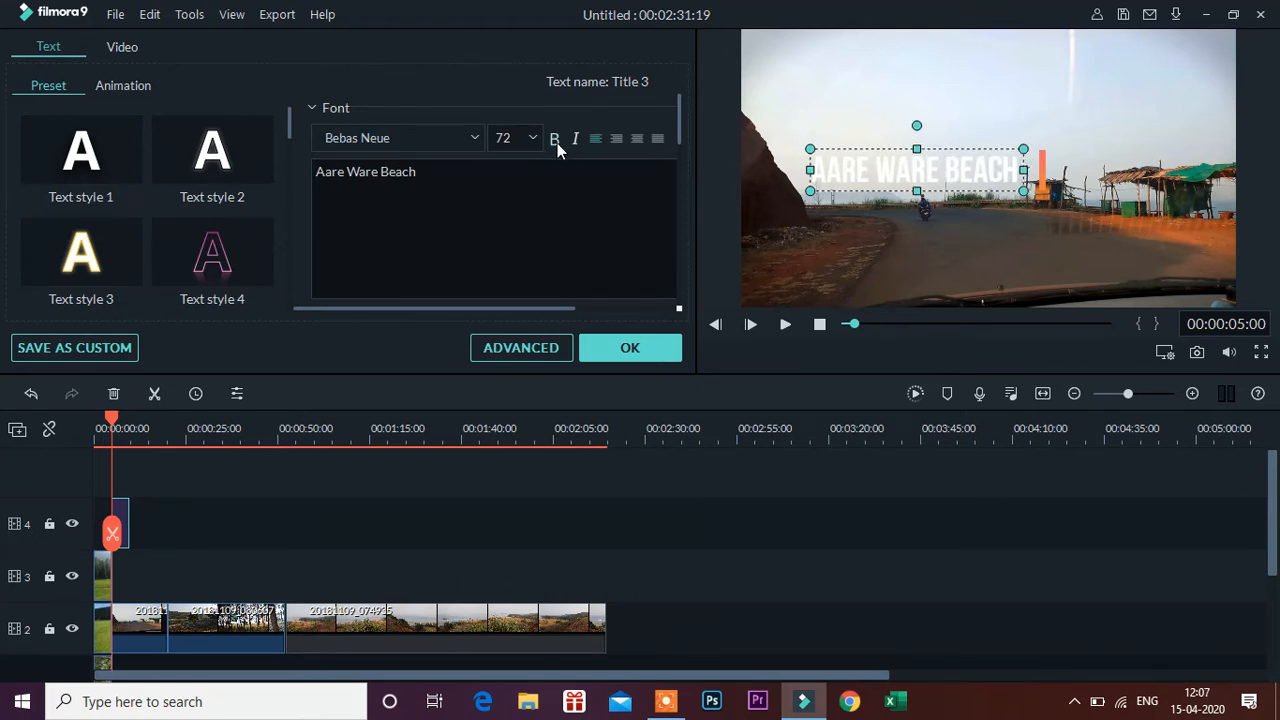
left_click(576, 139)
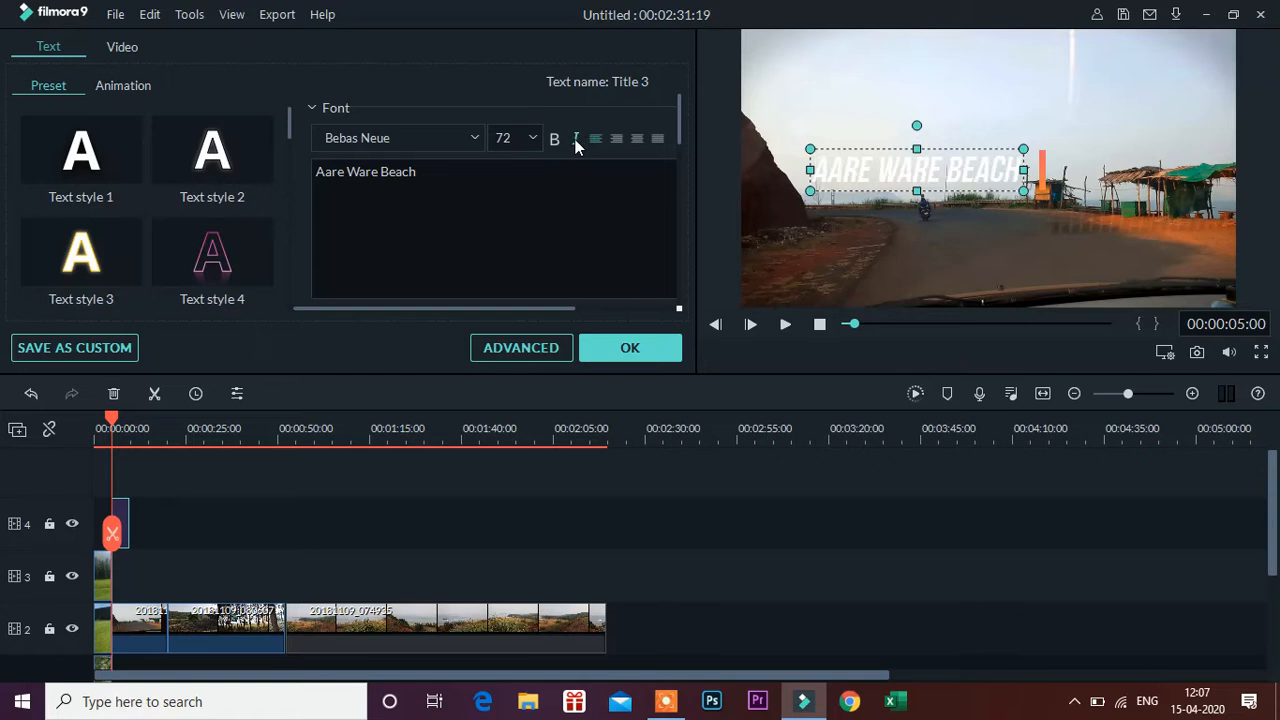
left_click(475, 138)
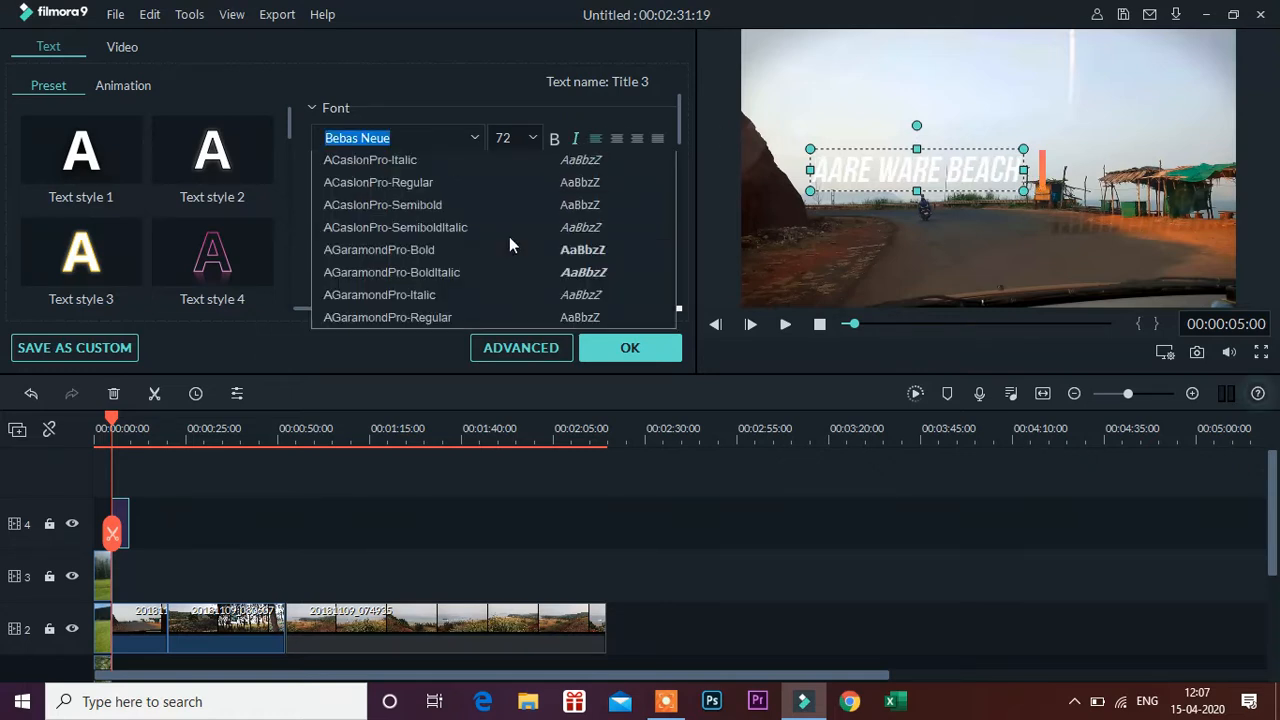
left_click_drag(673, 187, 668, 125)
left_click_drag(674, 204, 665, 221)
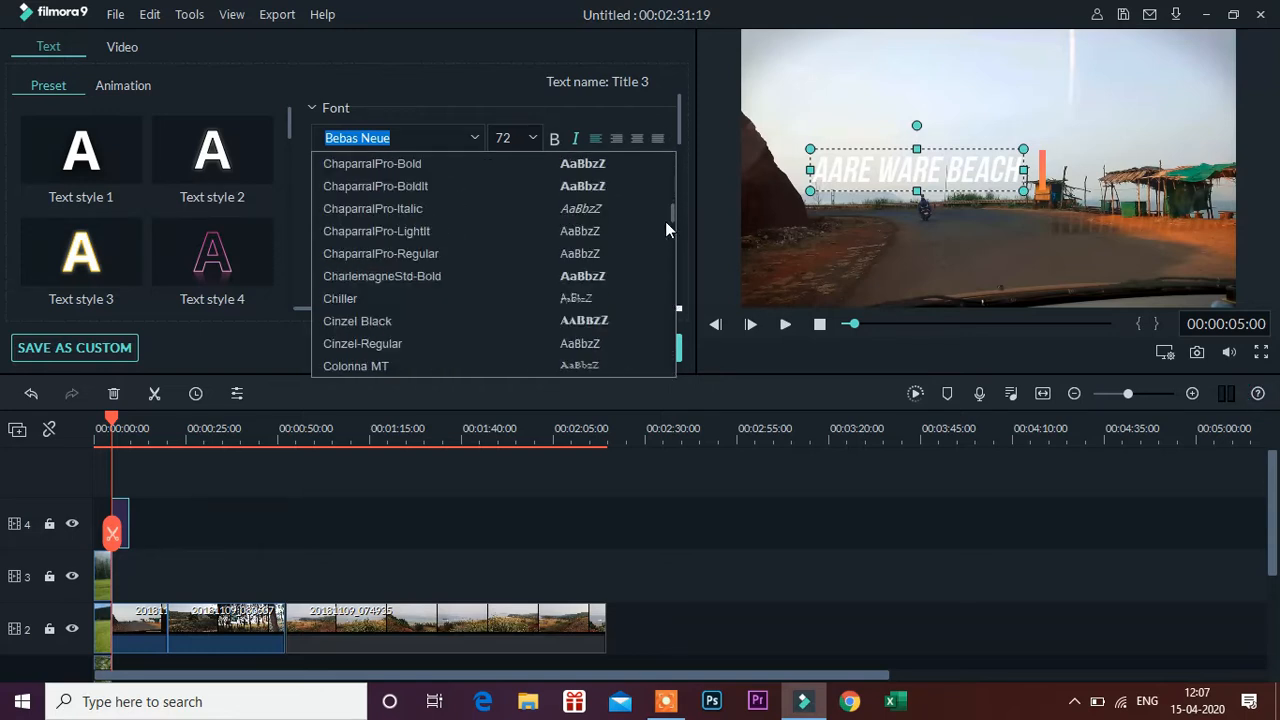
left_click(604, 231)
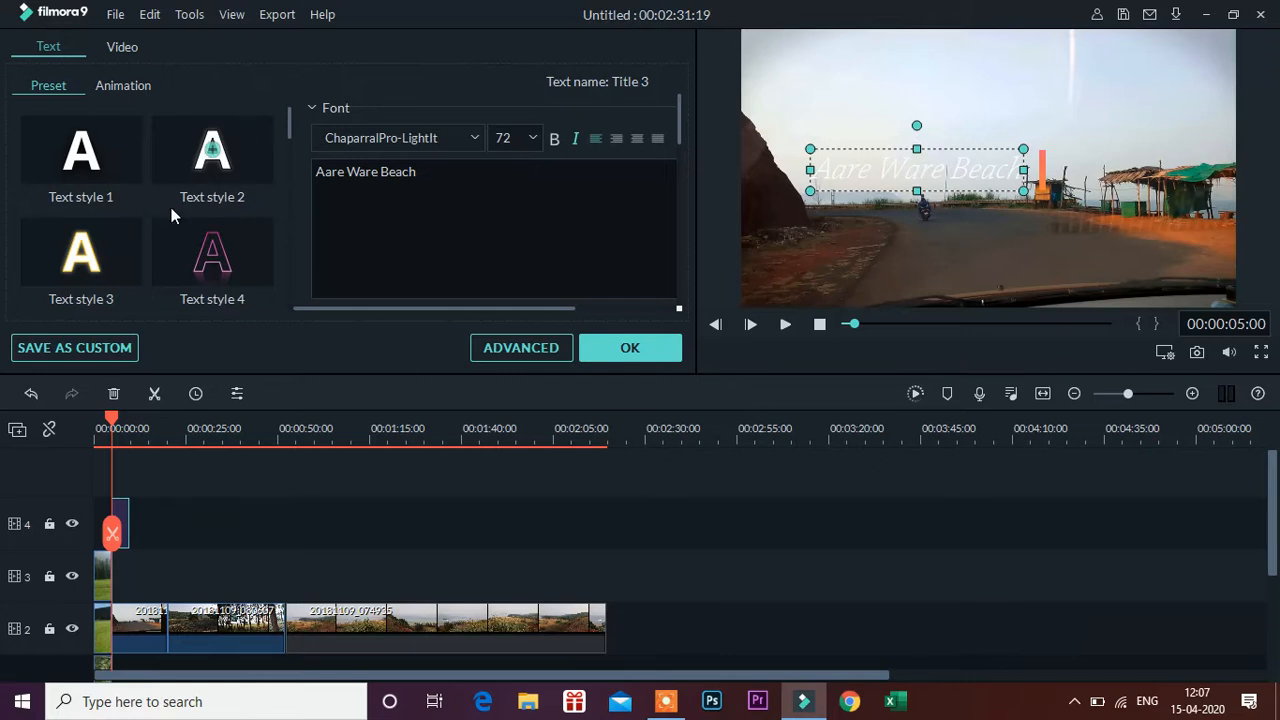
Open the title in the advanced text editor and select the "Aare Ware Beach" text
left_click(525, 345)
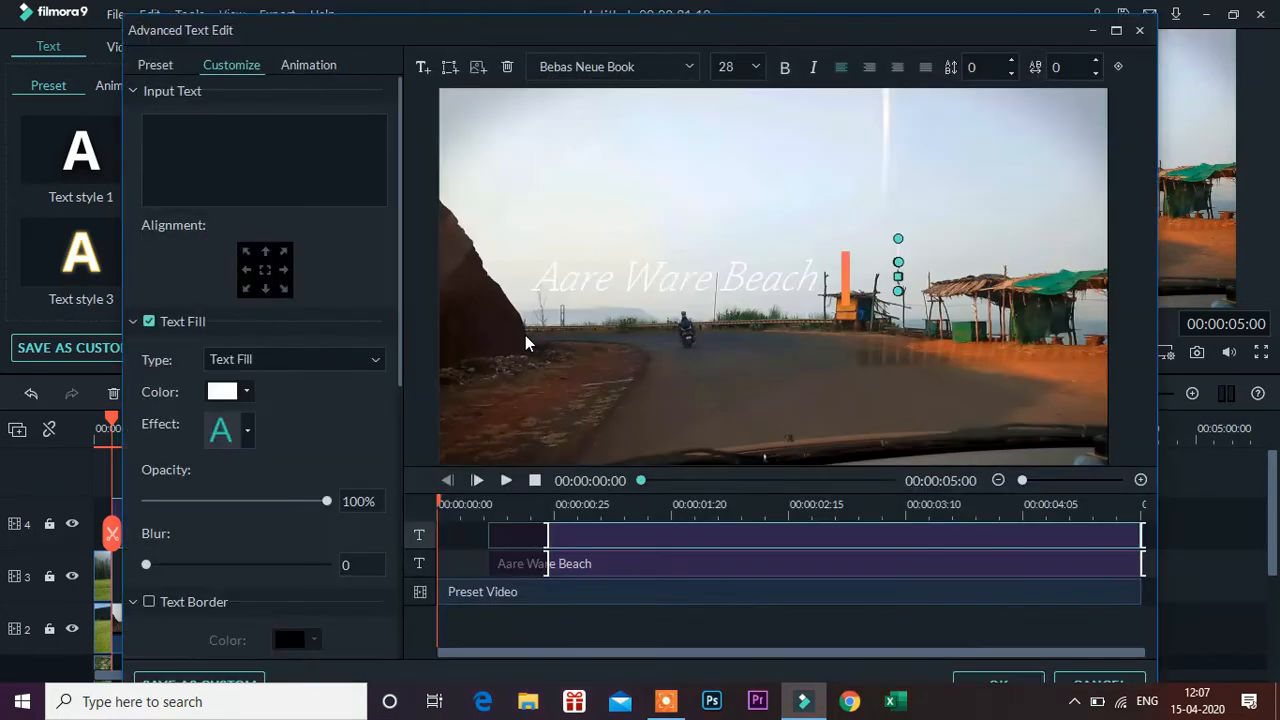
left_click(574, 274)
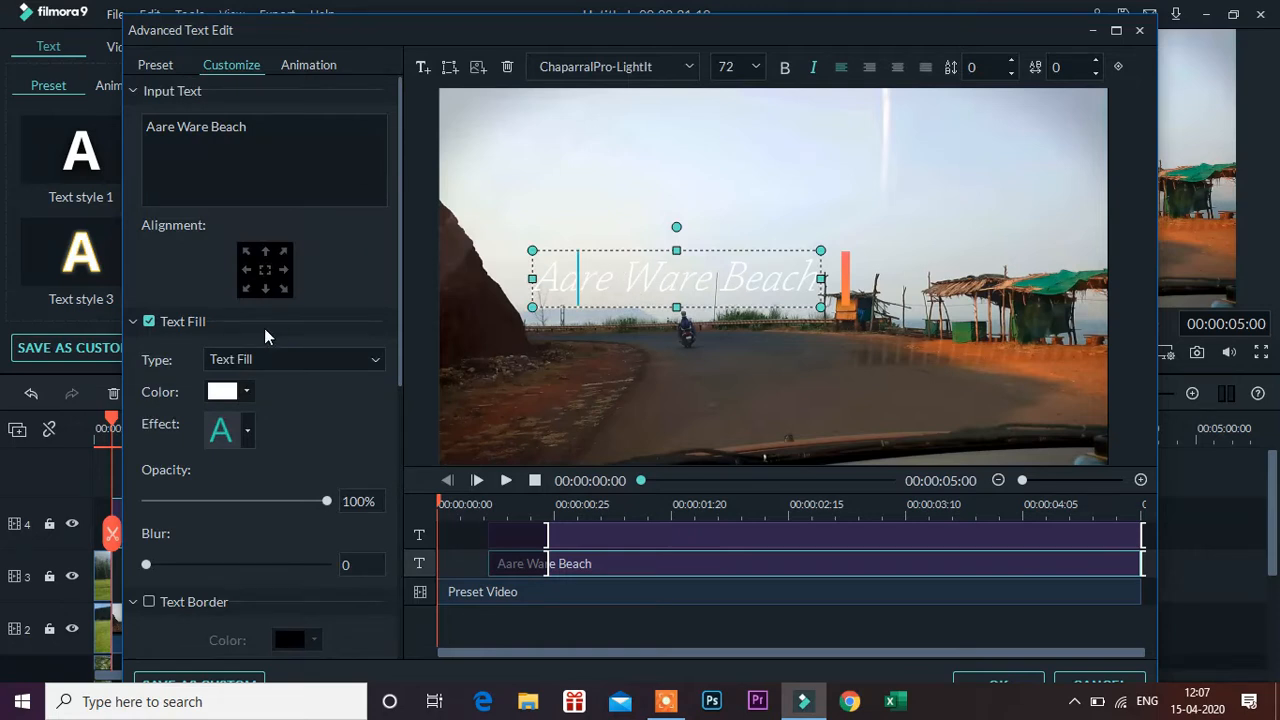
Try a yellow #ffff00 text fill on the title, then set the fill back to white
left_click(224, 395)
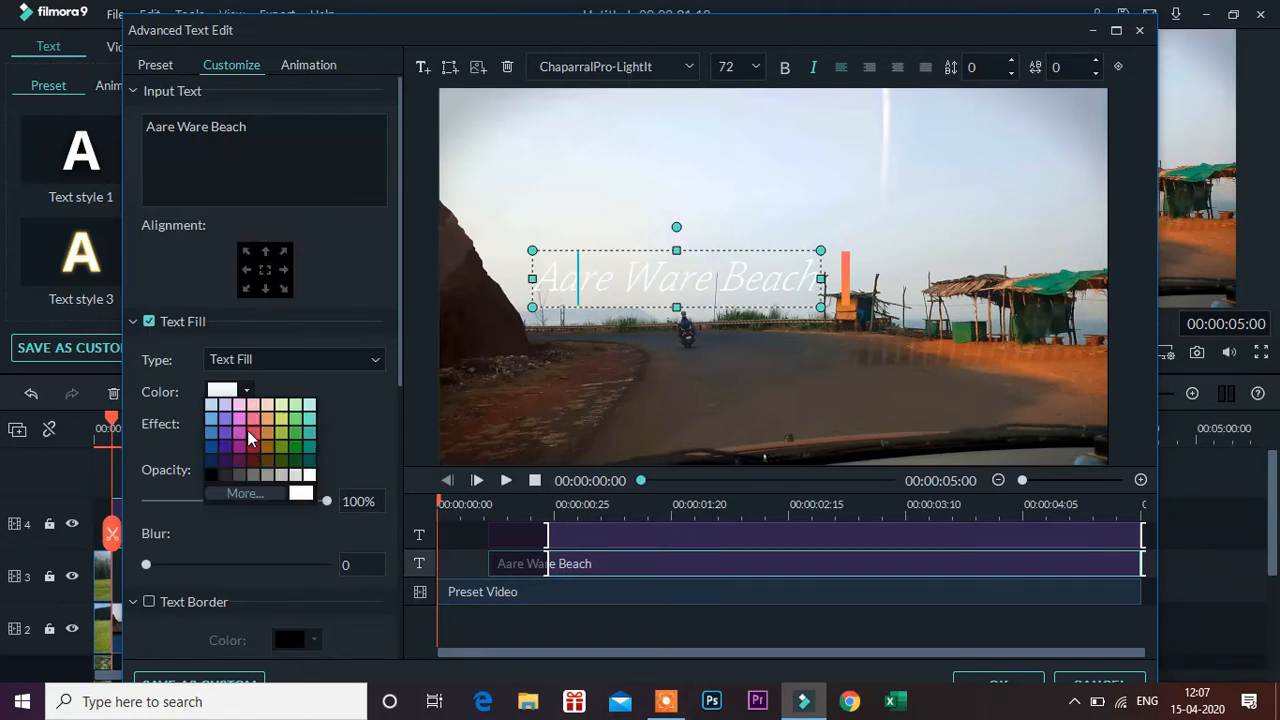
left_click(245, 493)
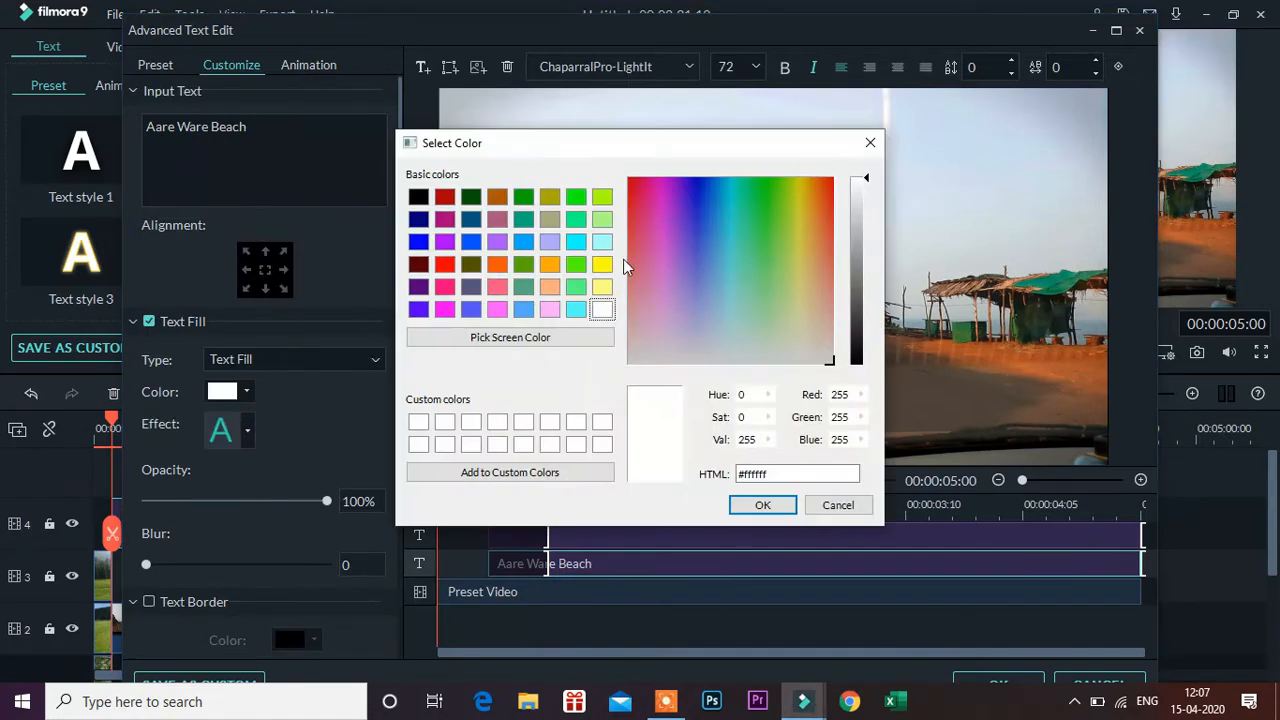
left_click(601, 265)
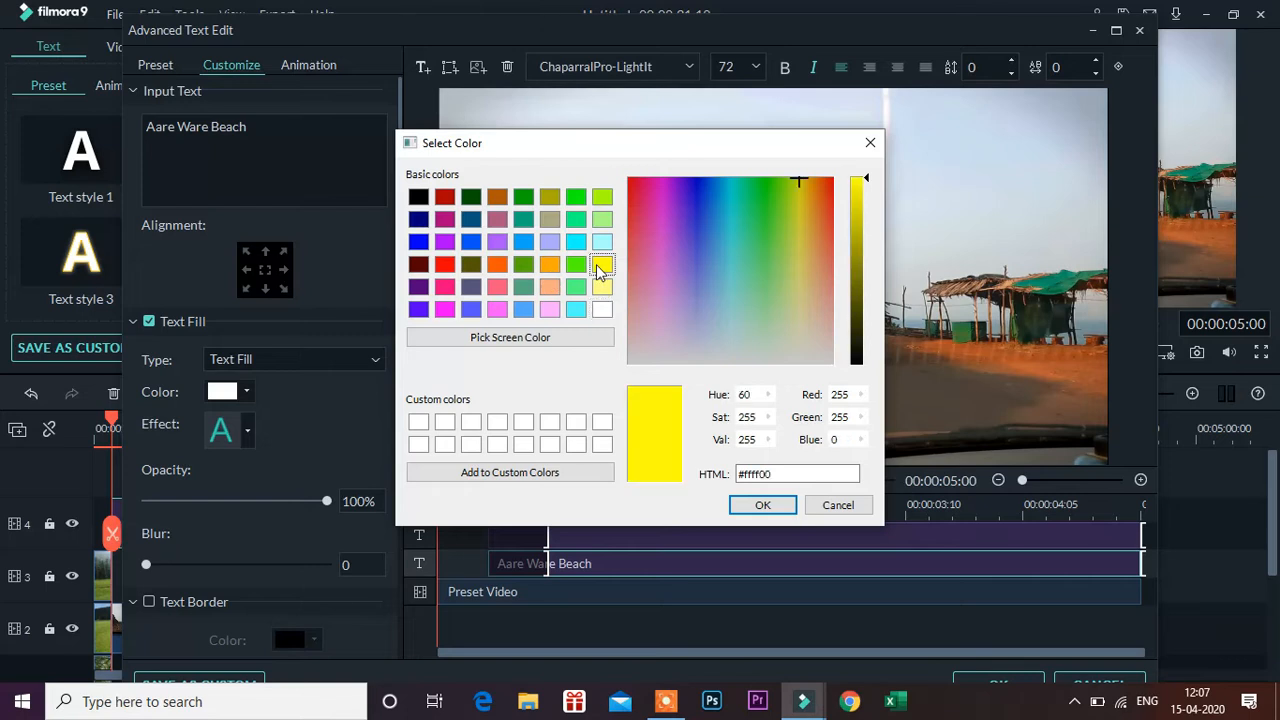
left_click(760, 505)
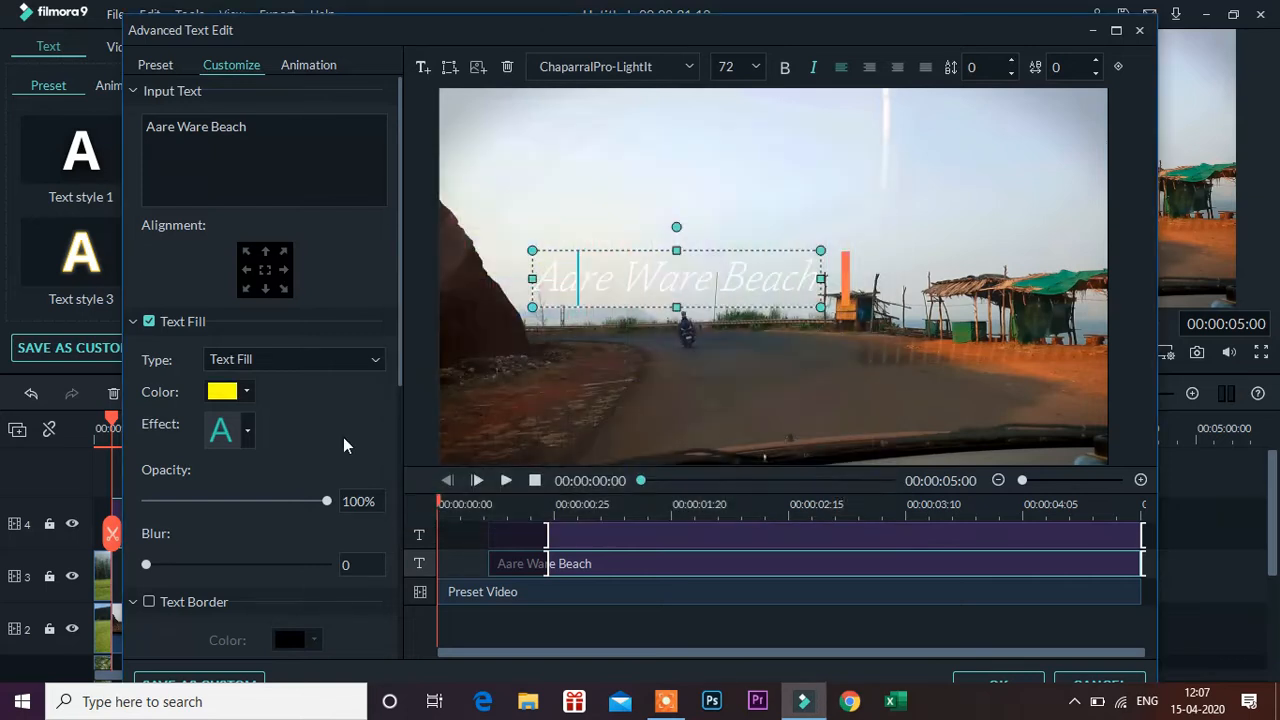
left_click(229, 396)
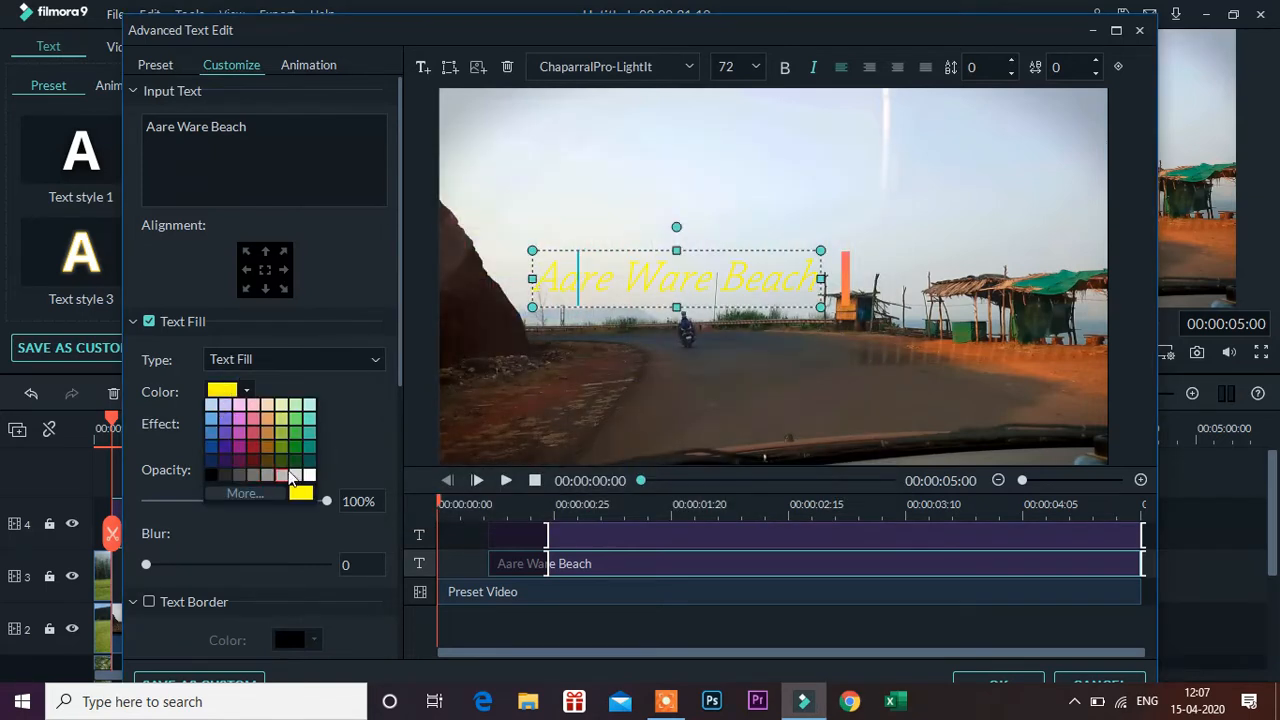
left_click(309, 475)
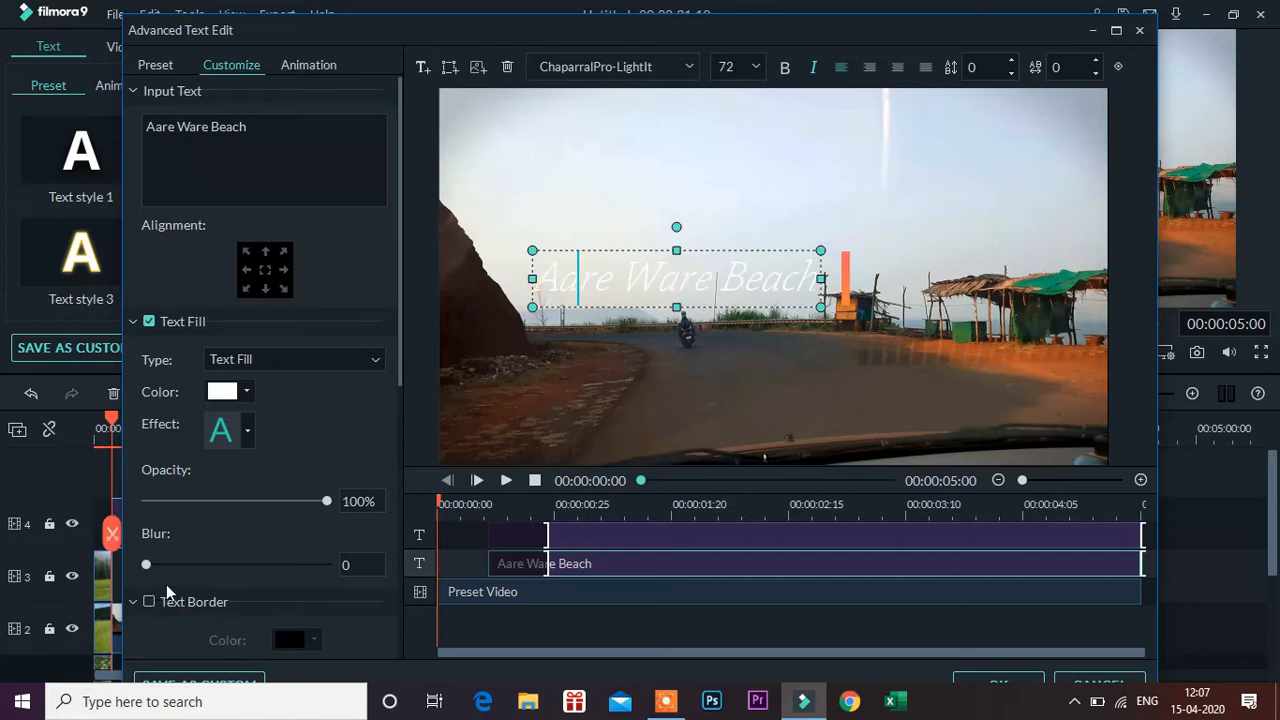
Try a text border on the "Aare Ware Beach" text, then remove it
left_click(148, 602)
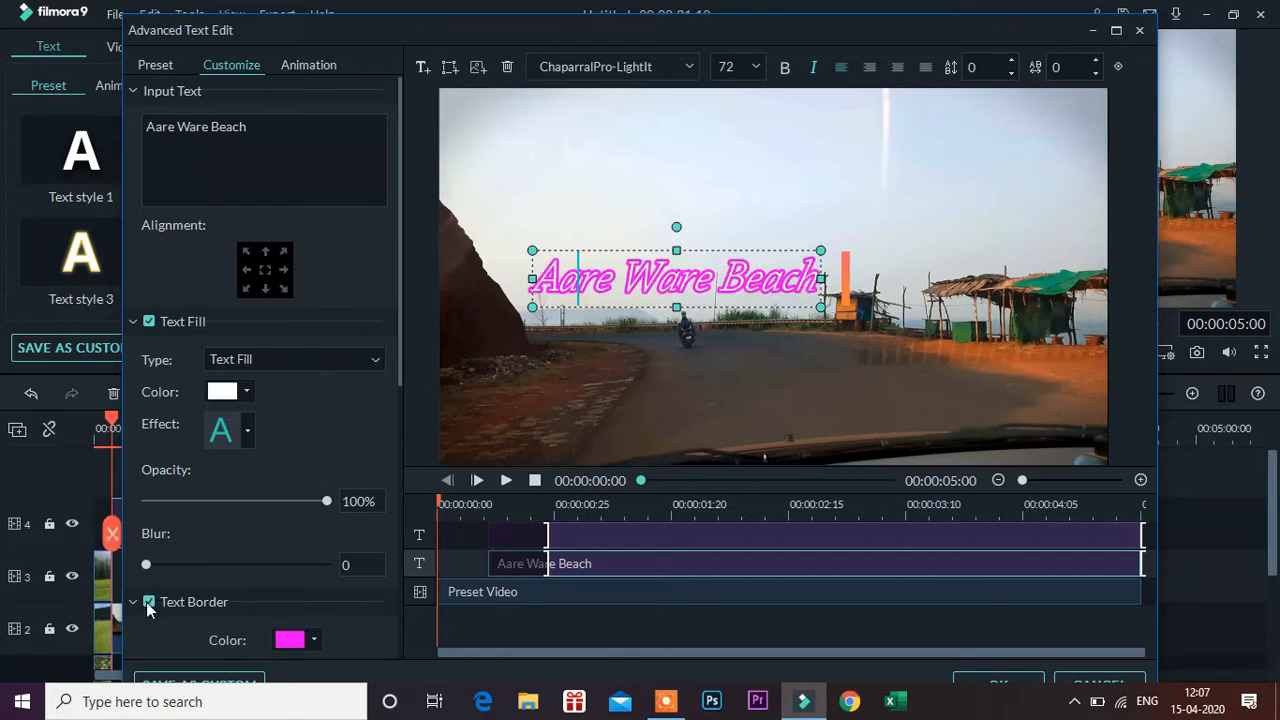
left_click_drag(399, 359, 395, 549)
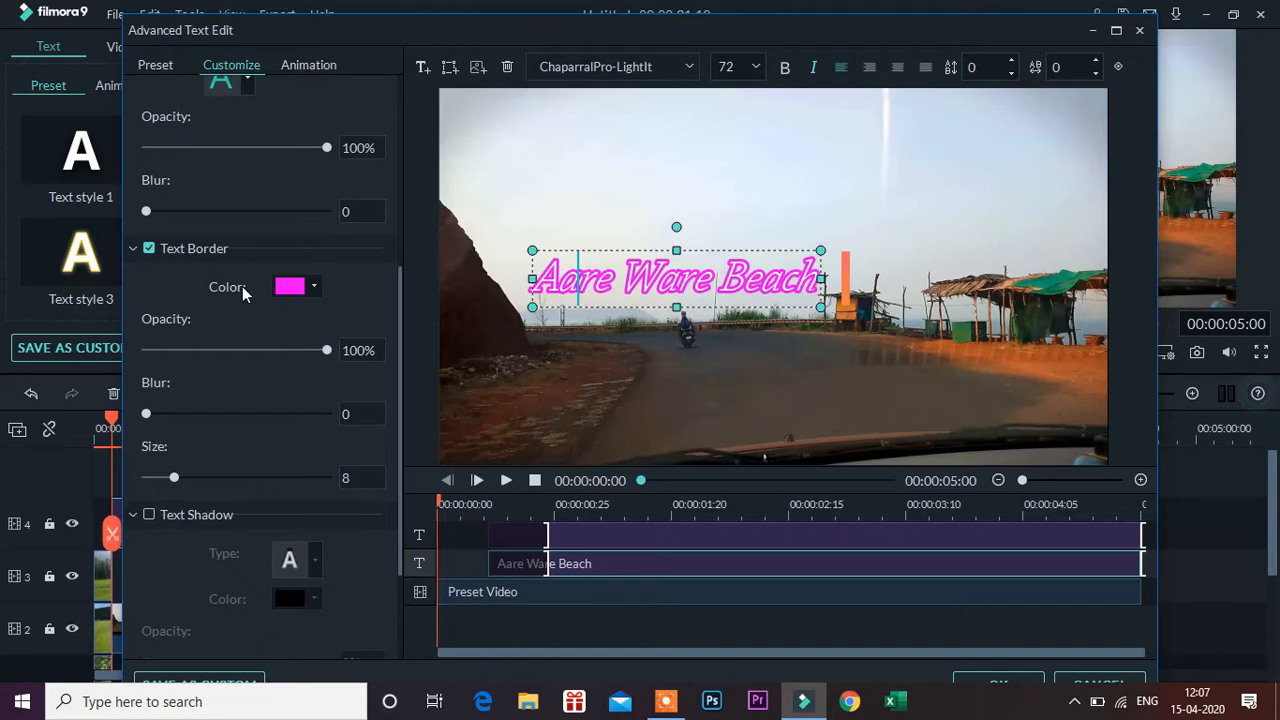
left_click(149, 249)
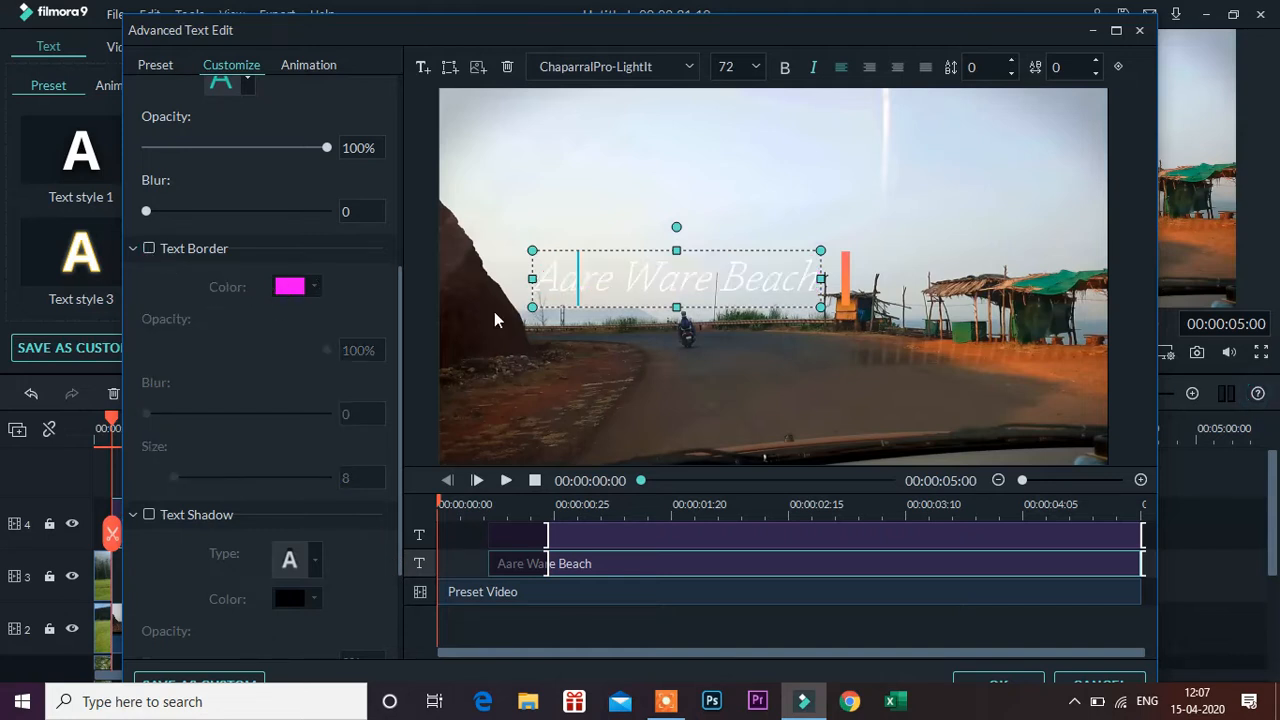
Add a text shadow to the title, try lower opacities, set it to 100%, and apply the advanced text changes
left_click_drag(397, 351, 339, 458)
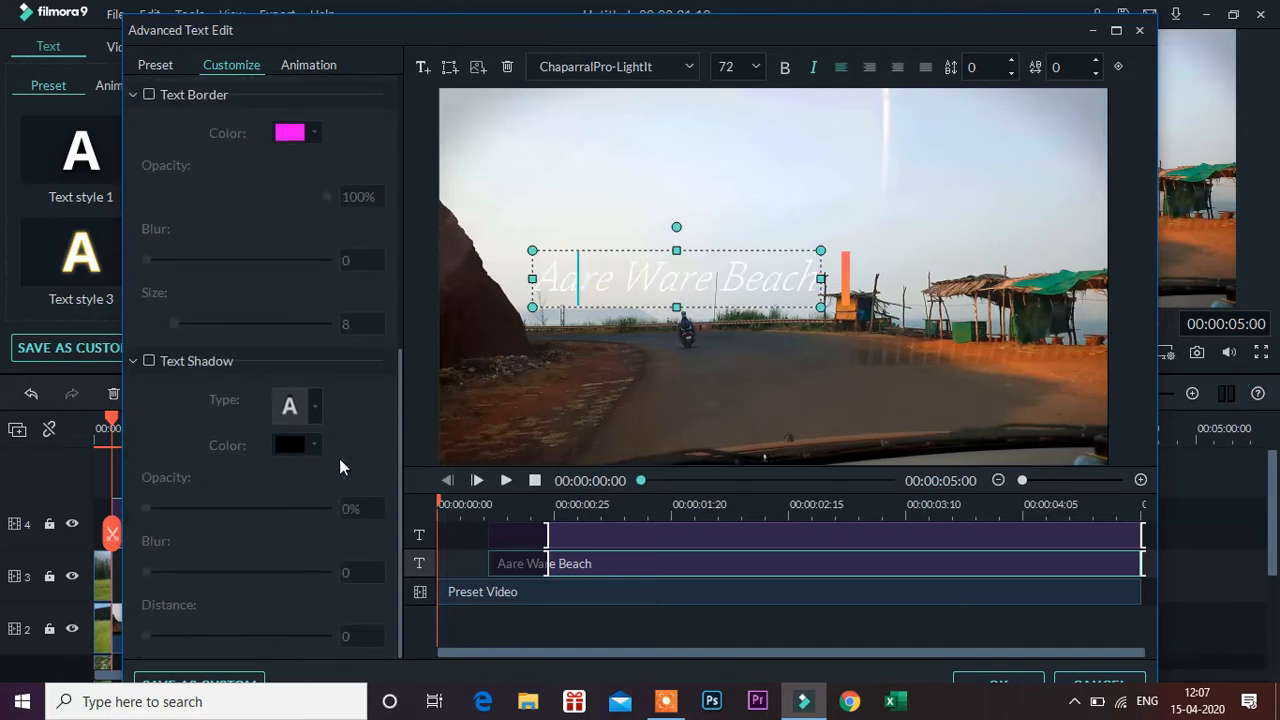
left_click(149, 362)
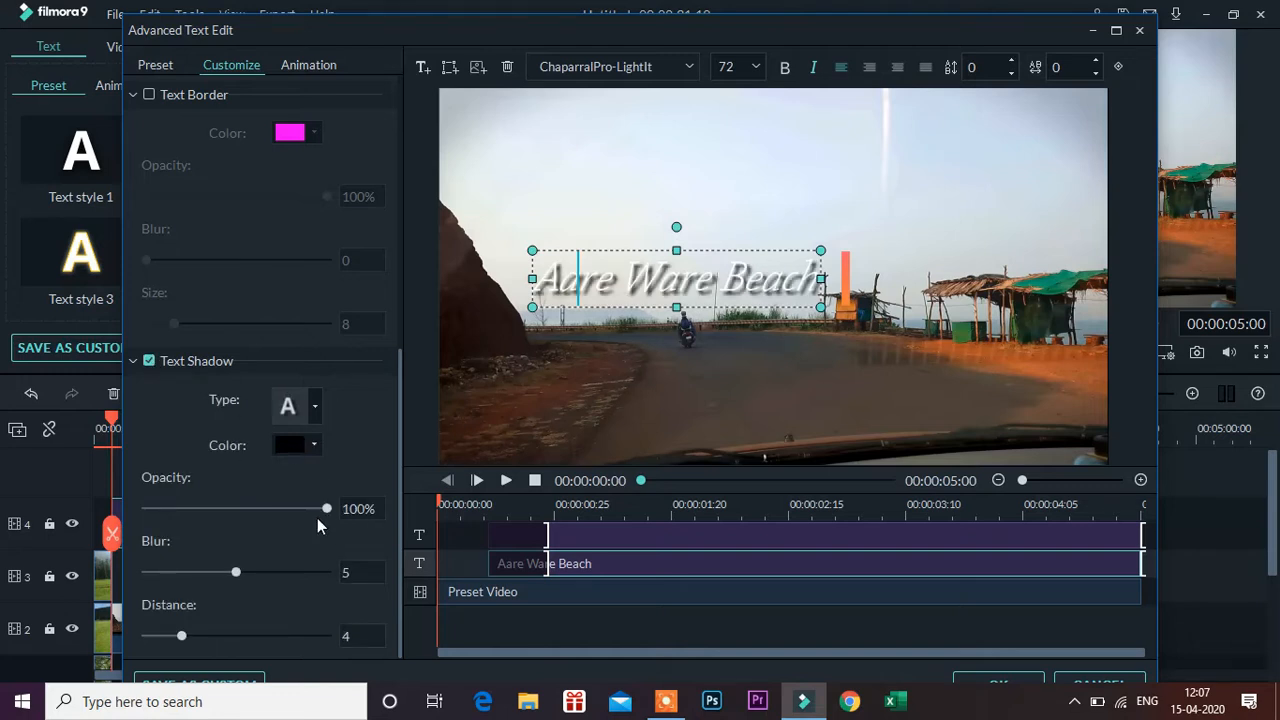
left_click(251, 507)
left_click(198, 508)
left_click_drag(198, 508, 337, 508)
left_click(244, 509)
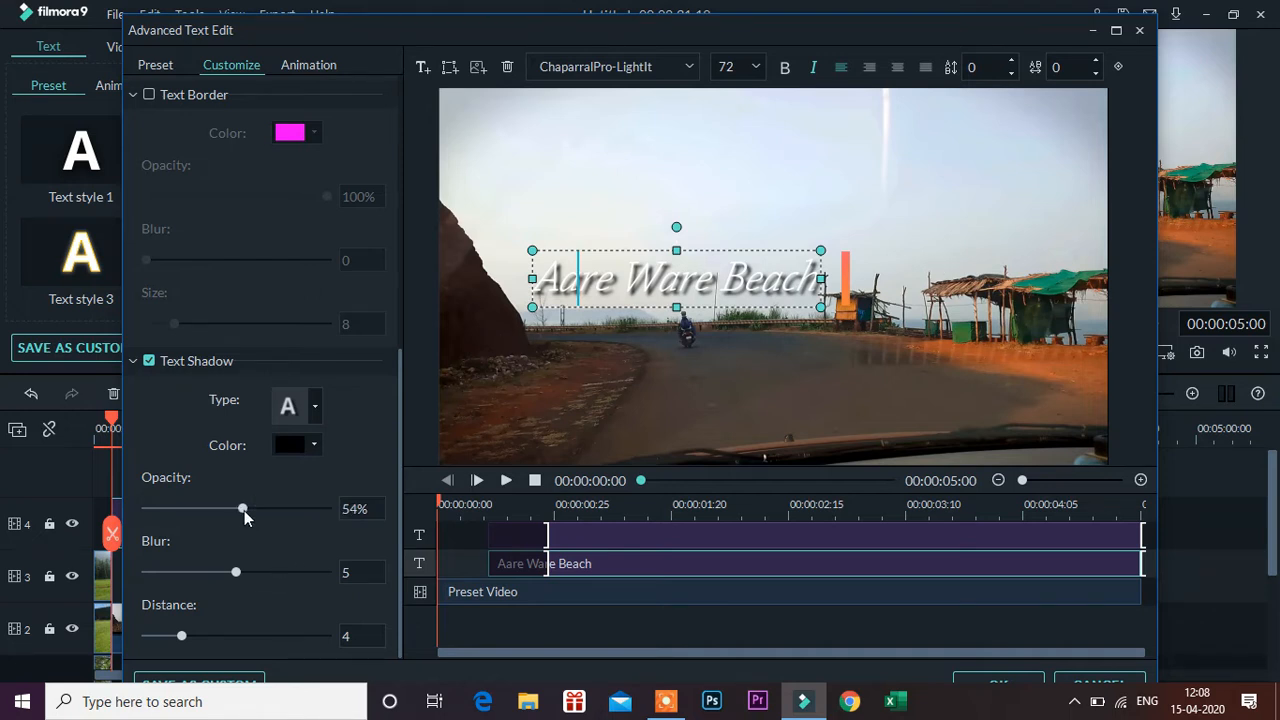
left_click(327, 509)
left_click(358, 510)
left_click(1003, 680)
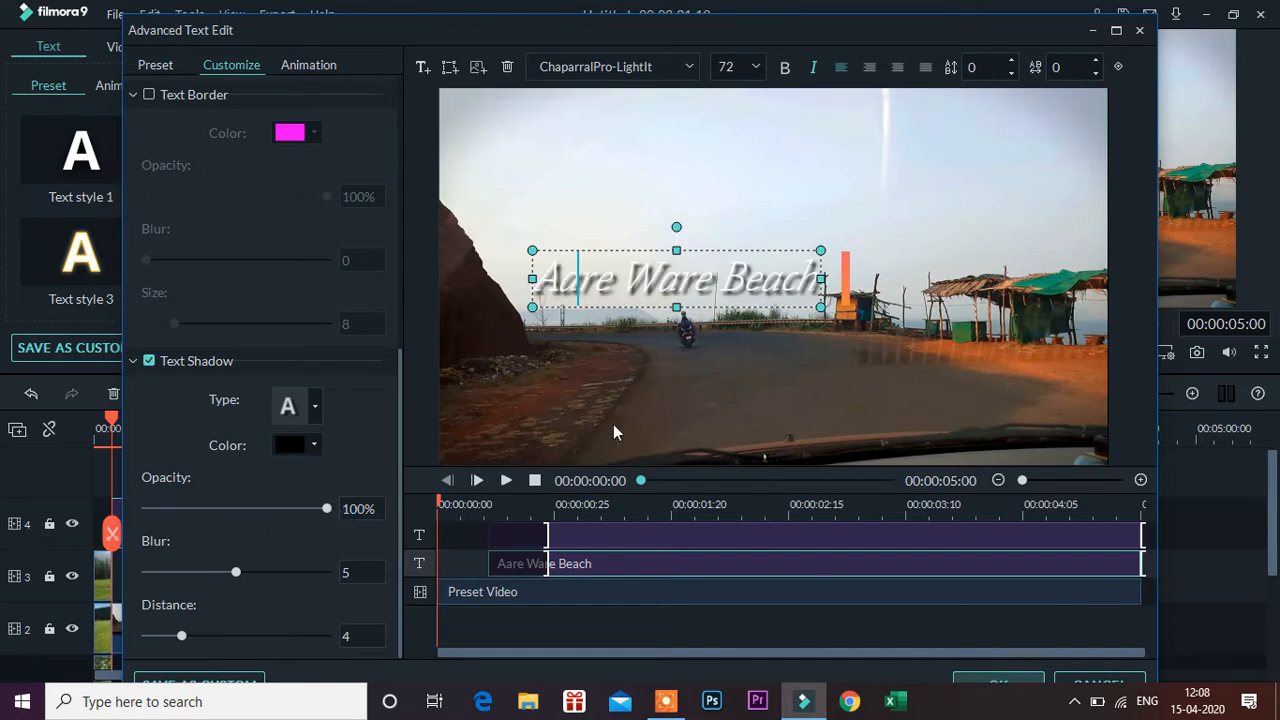
Apply the Cinema style animation to the "Aare Ware Beach" title text
left_click(116, 88)
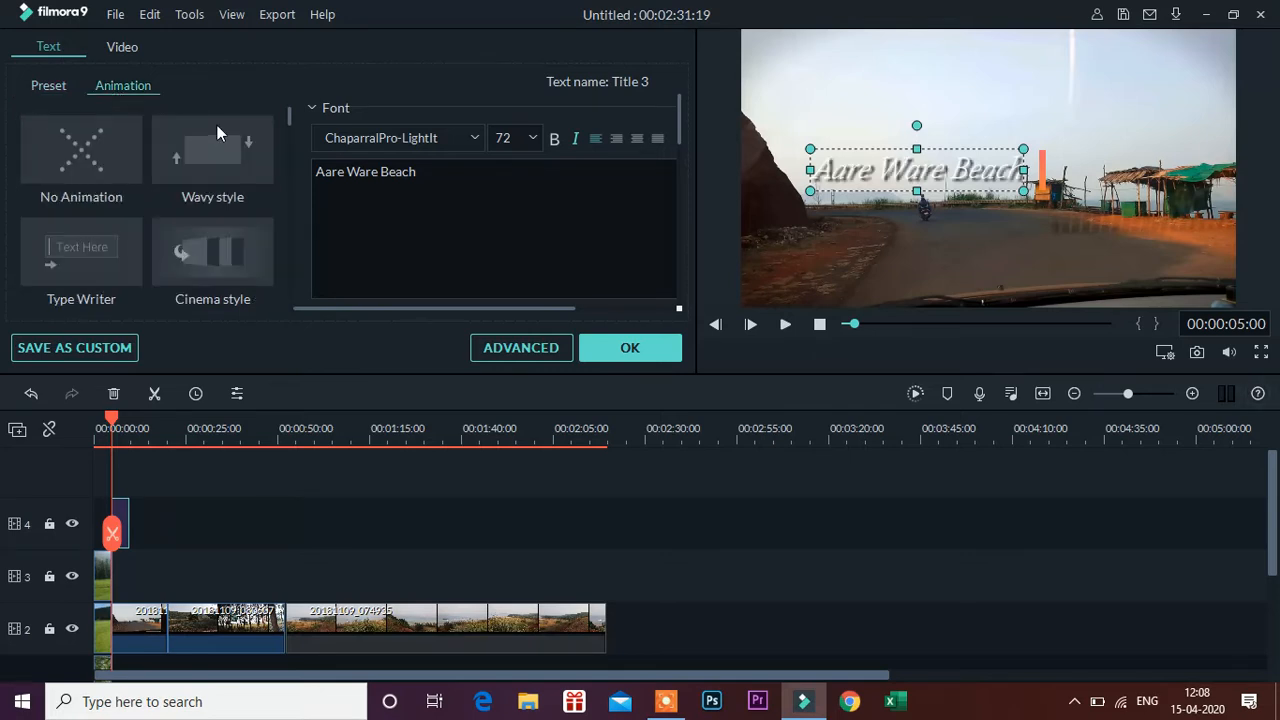
mouse_move(287, 117)
left_mouse_down()
mouse_move(267, 331)
mouse_move(306, 60)
left_mouse_up()
left_click(214, 269)
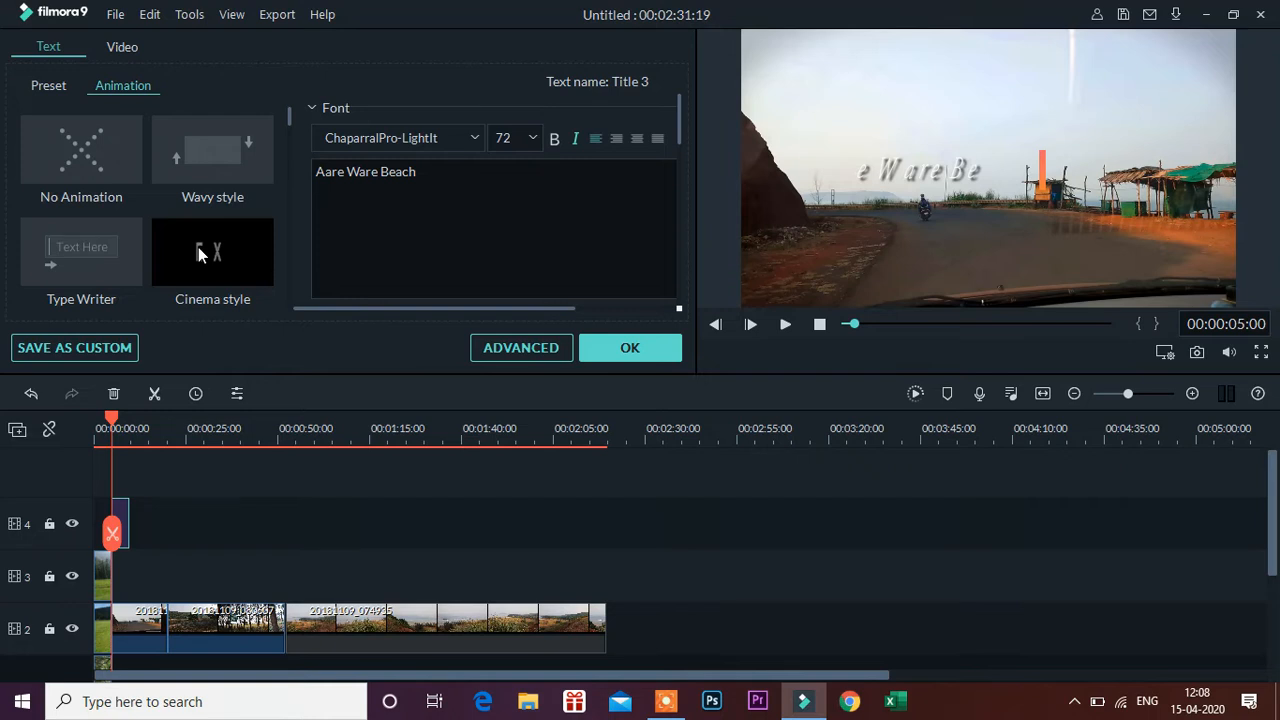
Confirm the title edits, play the video past the first road clip, and set the playhead back to 00:00:16:17
left_click(629, 348)
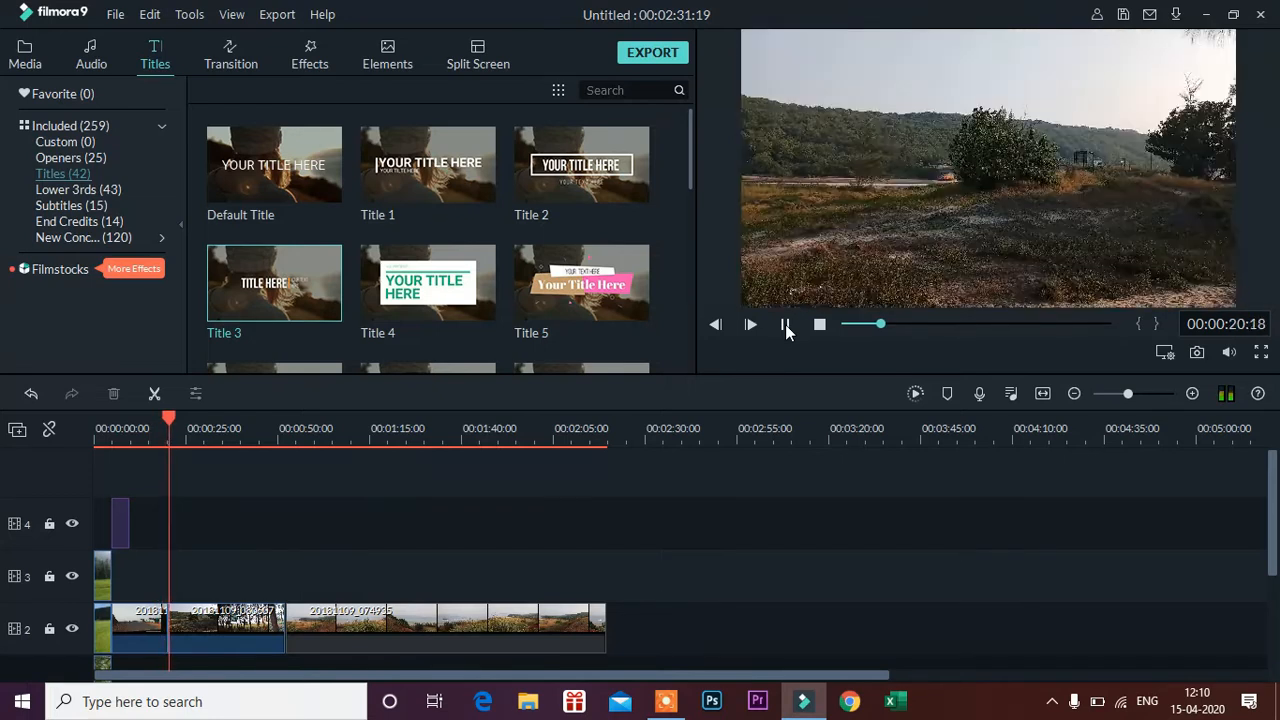
left_click(785, 325)
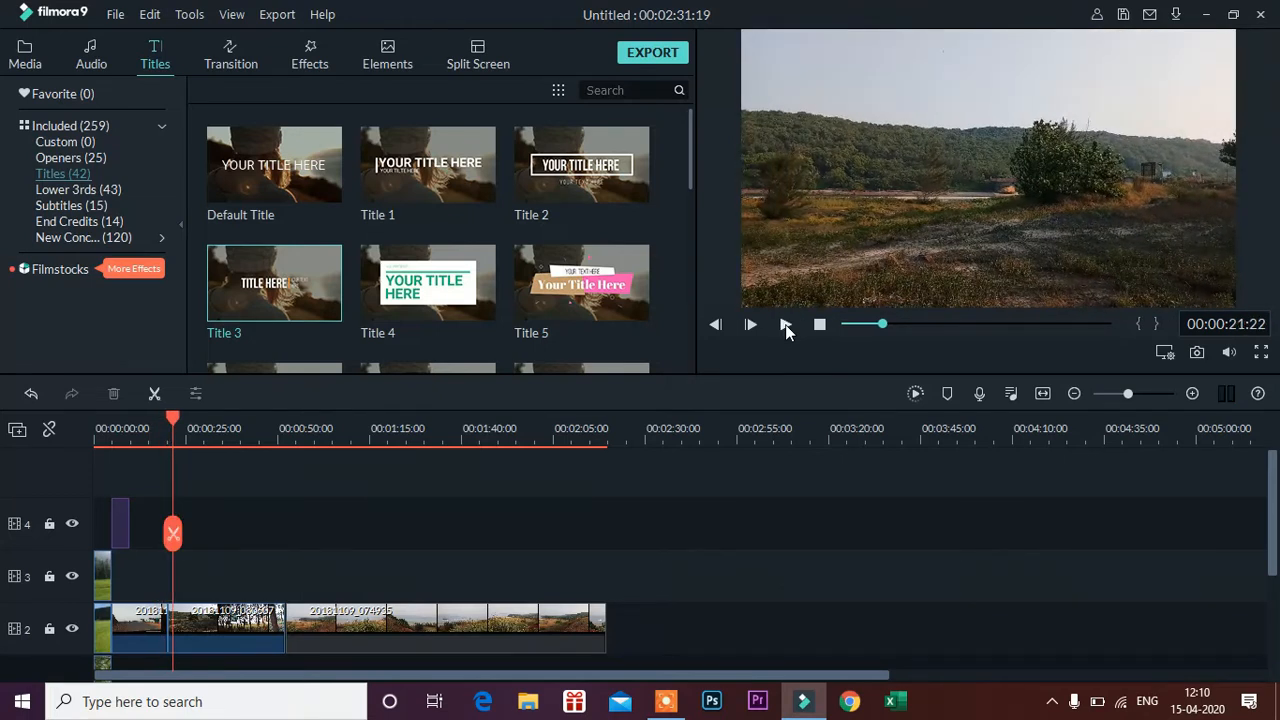
left_click_drag(173, 423, 155, 424)
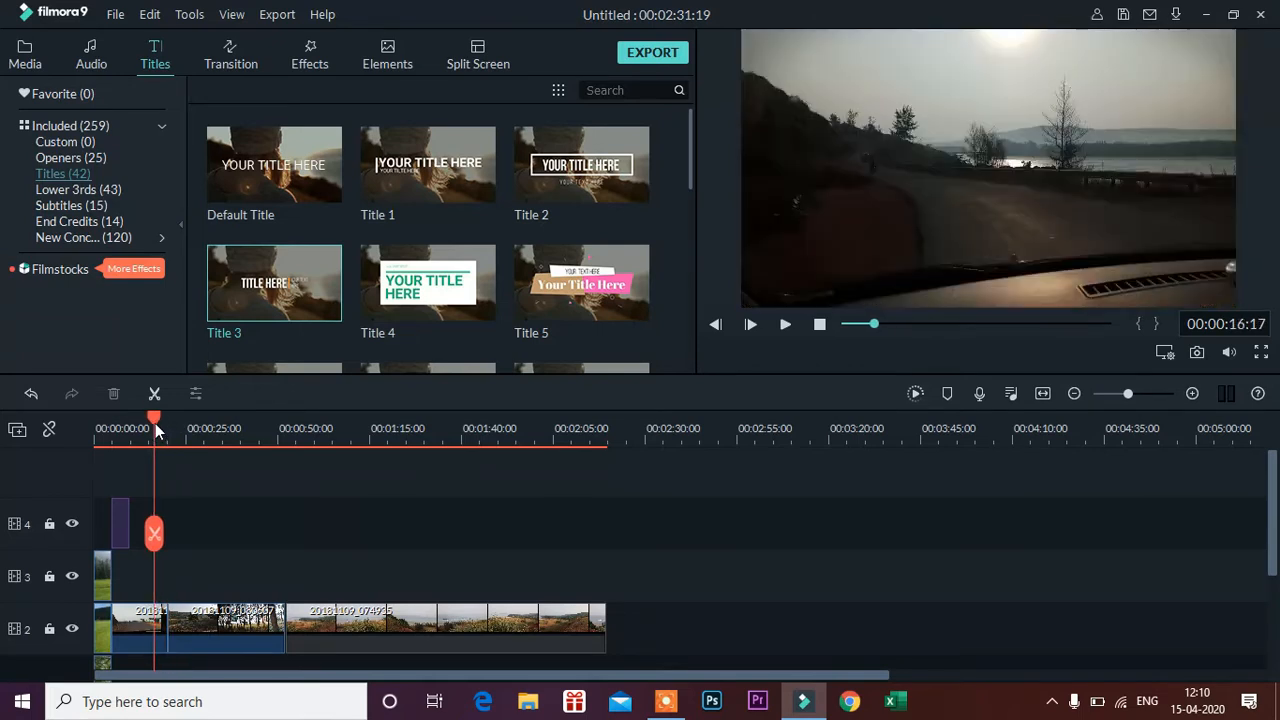
Look through the transition categories from Basic, 3D and Speed Blur to Warp, Slideshow and Linear, and return to Basic
left_click(227, 60)
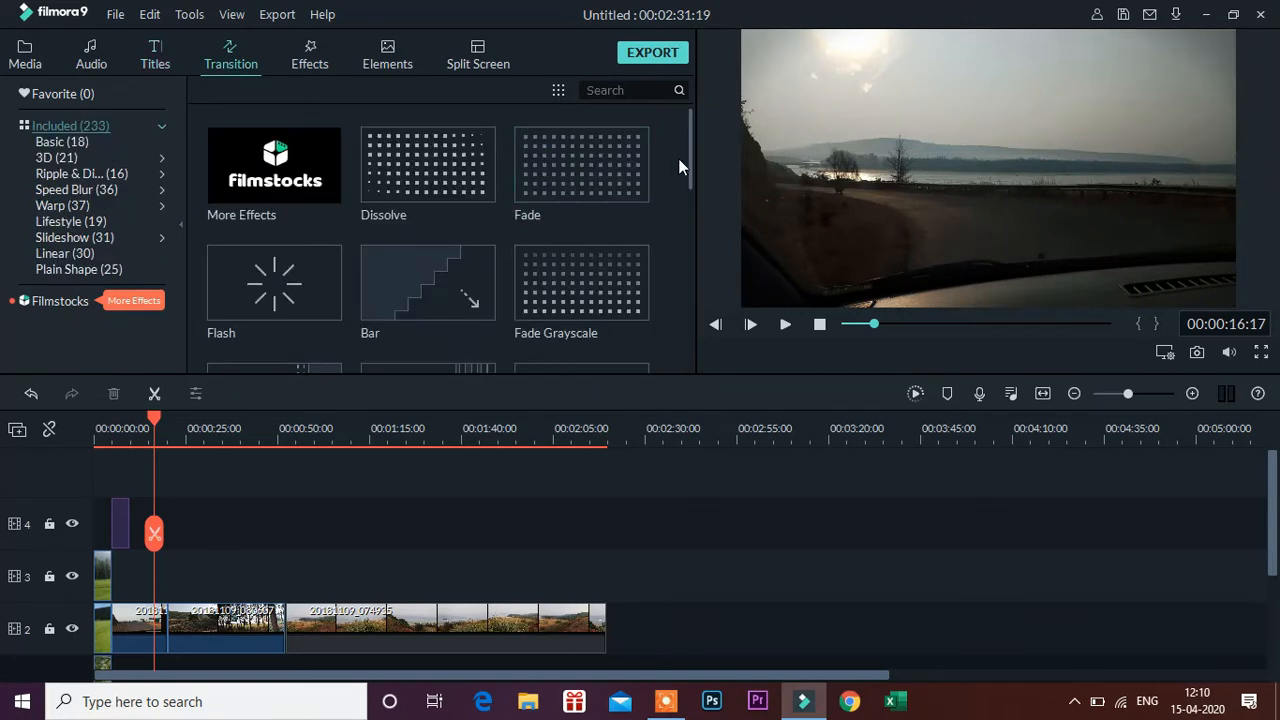
left_click(50, 142)
left_click(53, 160)
left_click(59, 172)
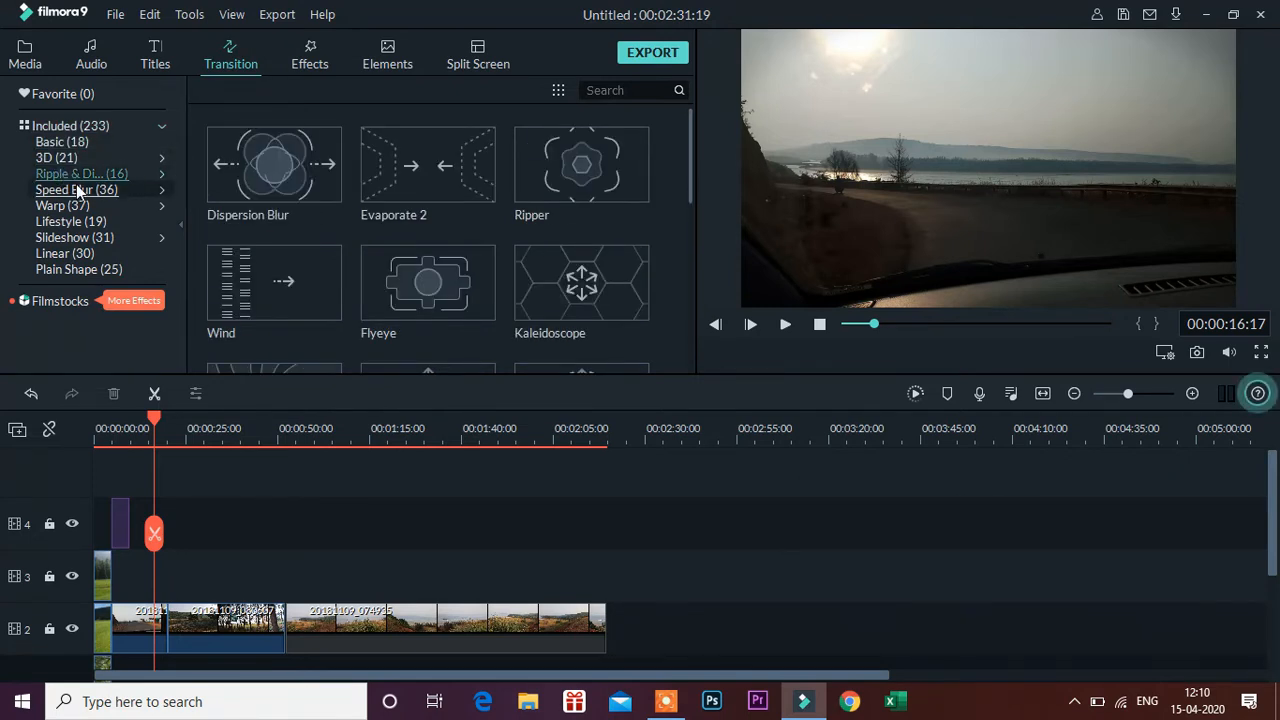
left_click(76, 188)
left_click(70, 205)
left_click(101, 234)
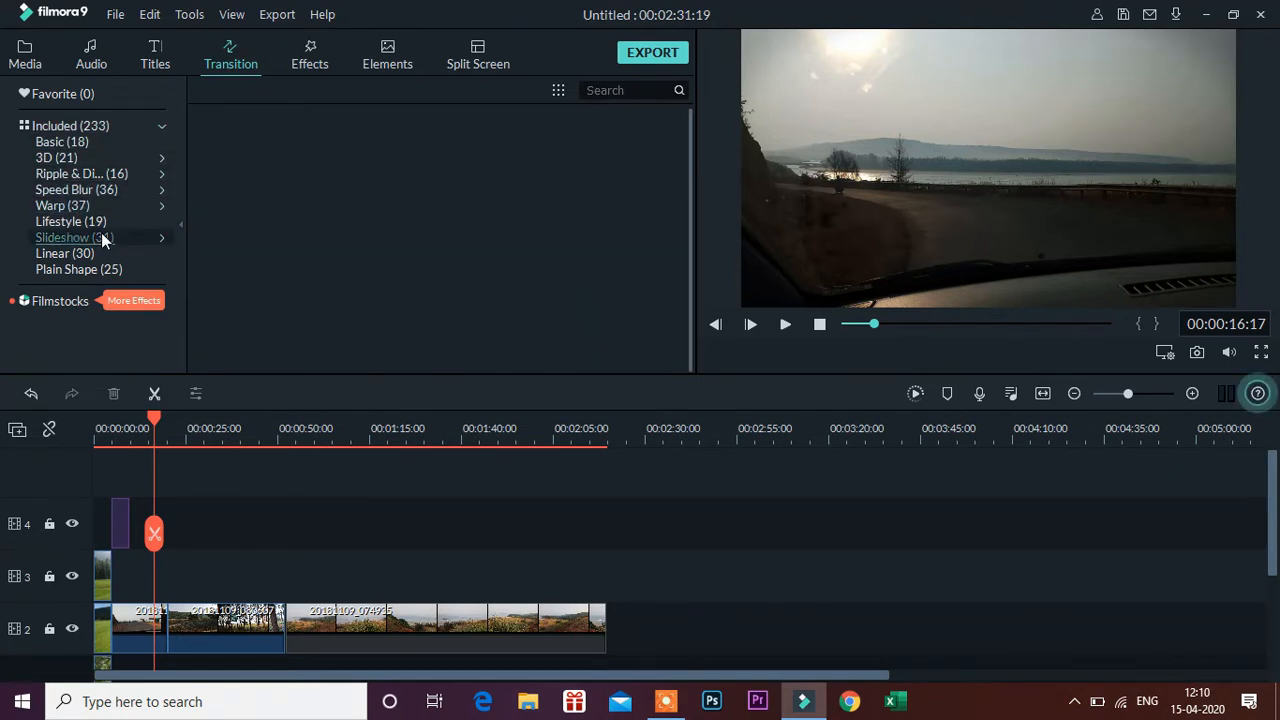
left_click(101, 251)
left_click(75, 141)
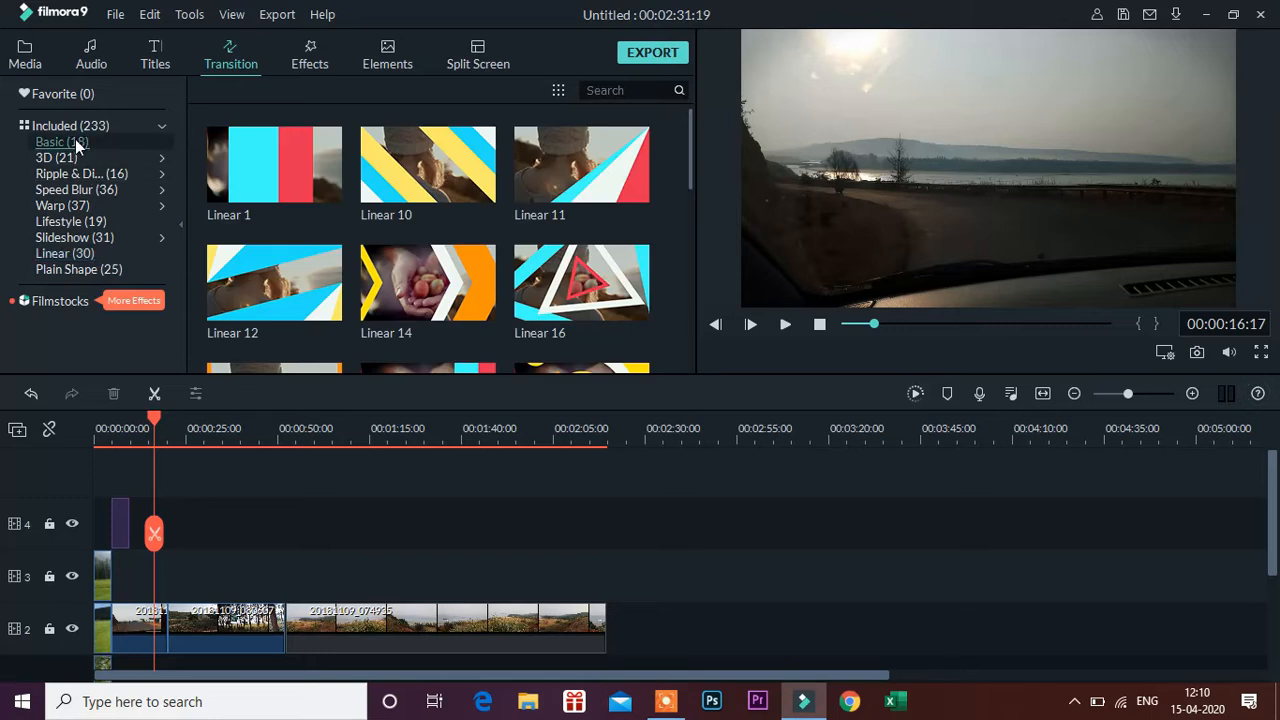
Add the Flash transition at the cut between the road clip and the forest clip on track 2, adjust its length, and play it back
left_click_drag(692, 184, 671, 131)
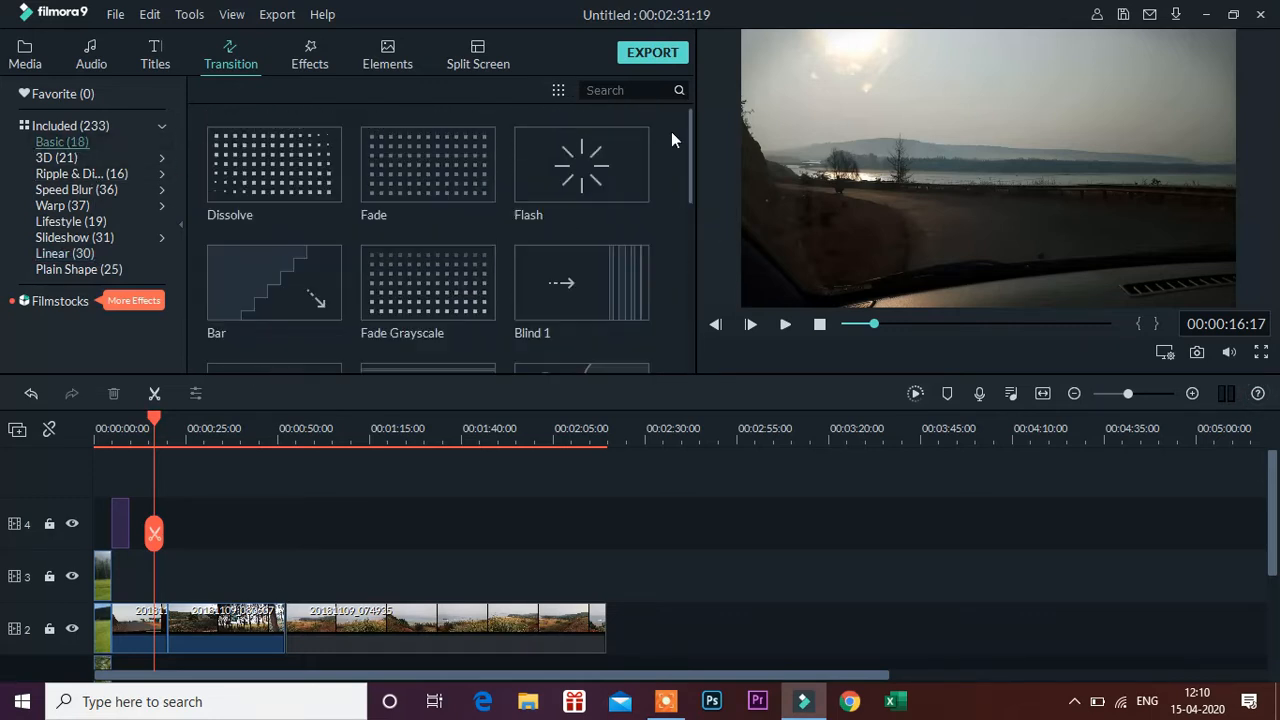
left_click_drag(520, 203, 171, 612)
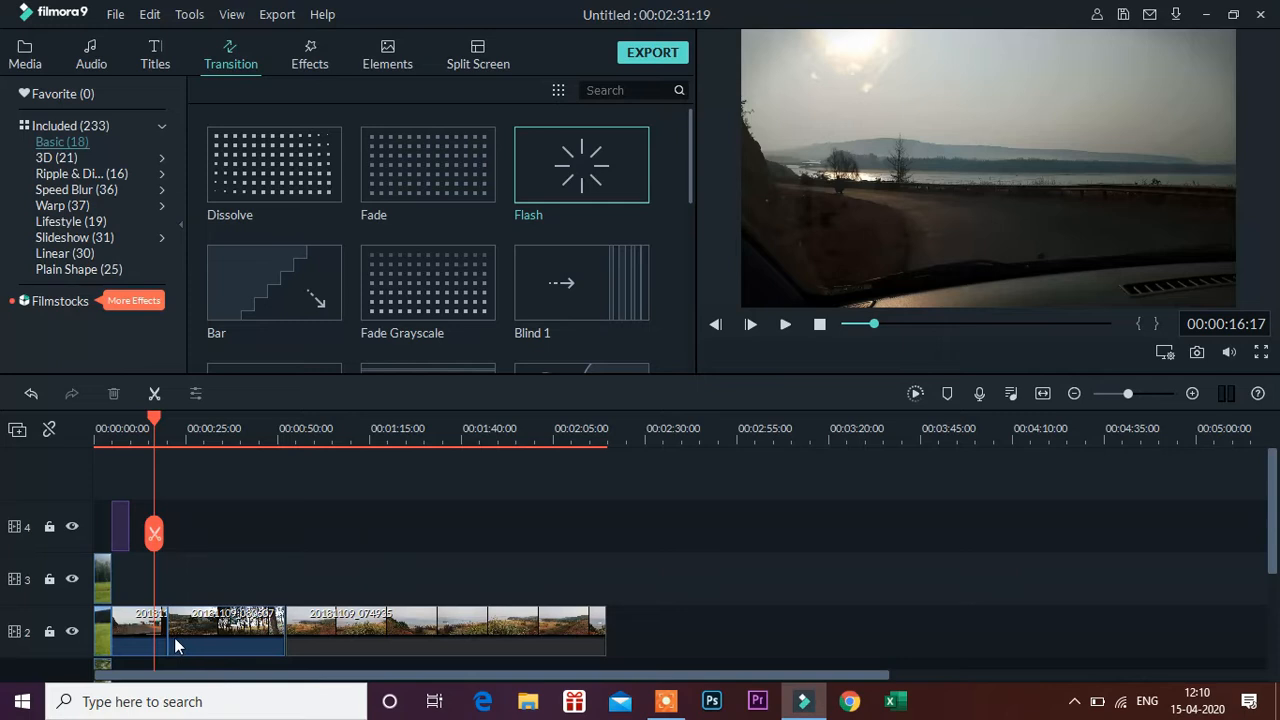
left_click(601, 195)
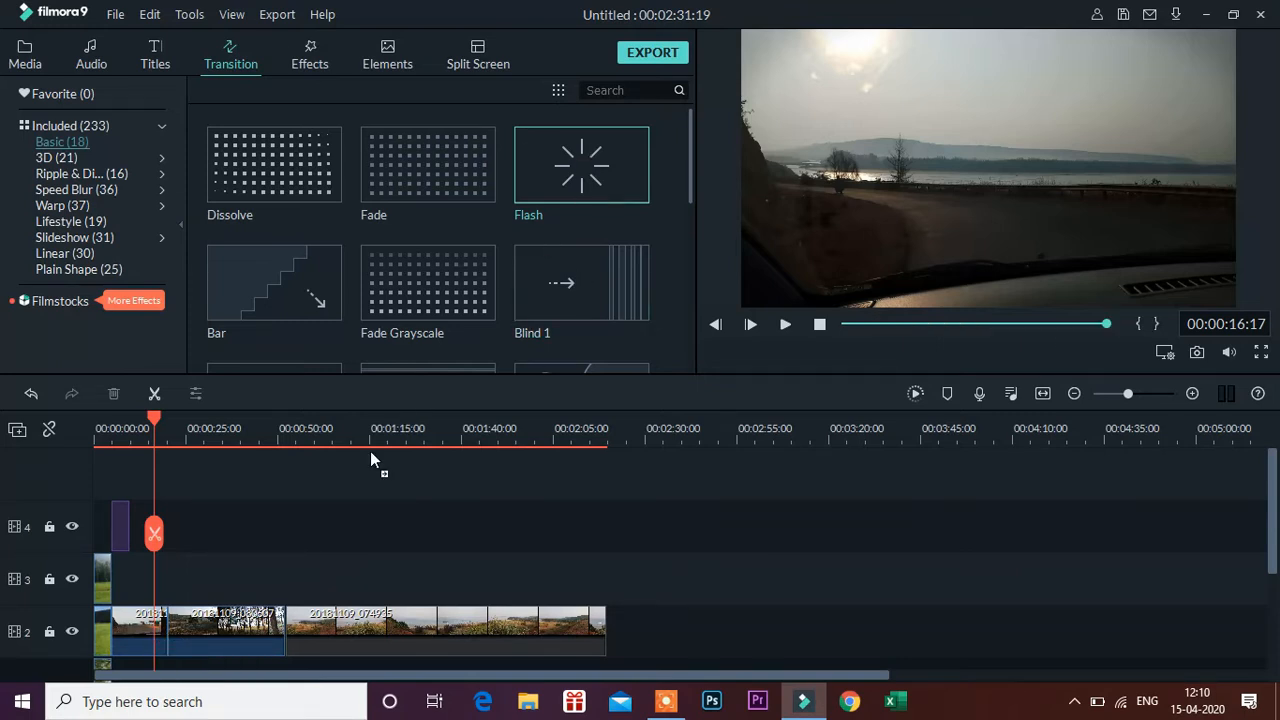
left_click_drag(168, 635, 168, 637)
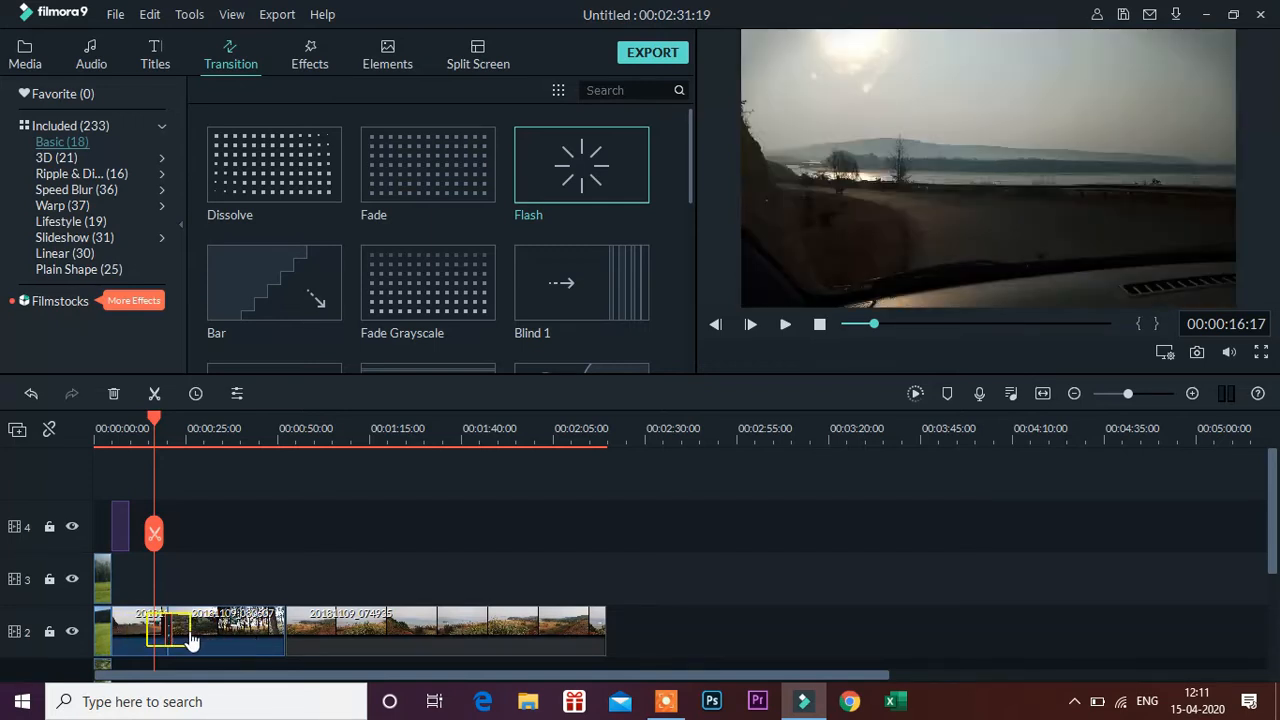
left_click_drag(176, 638, 179, 637)
key("space")
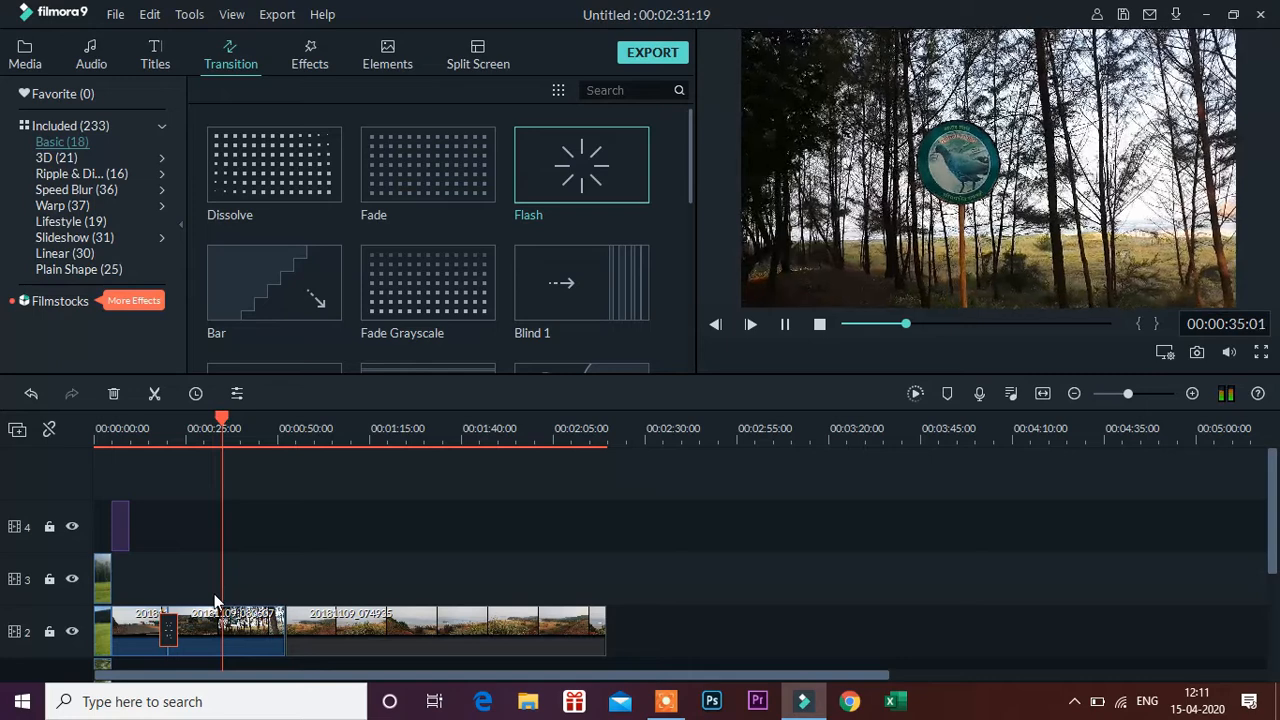
key("space")
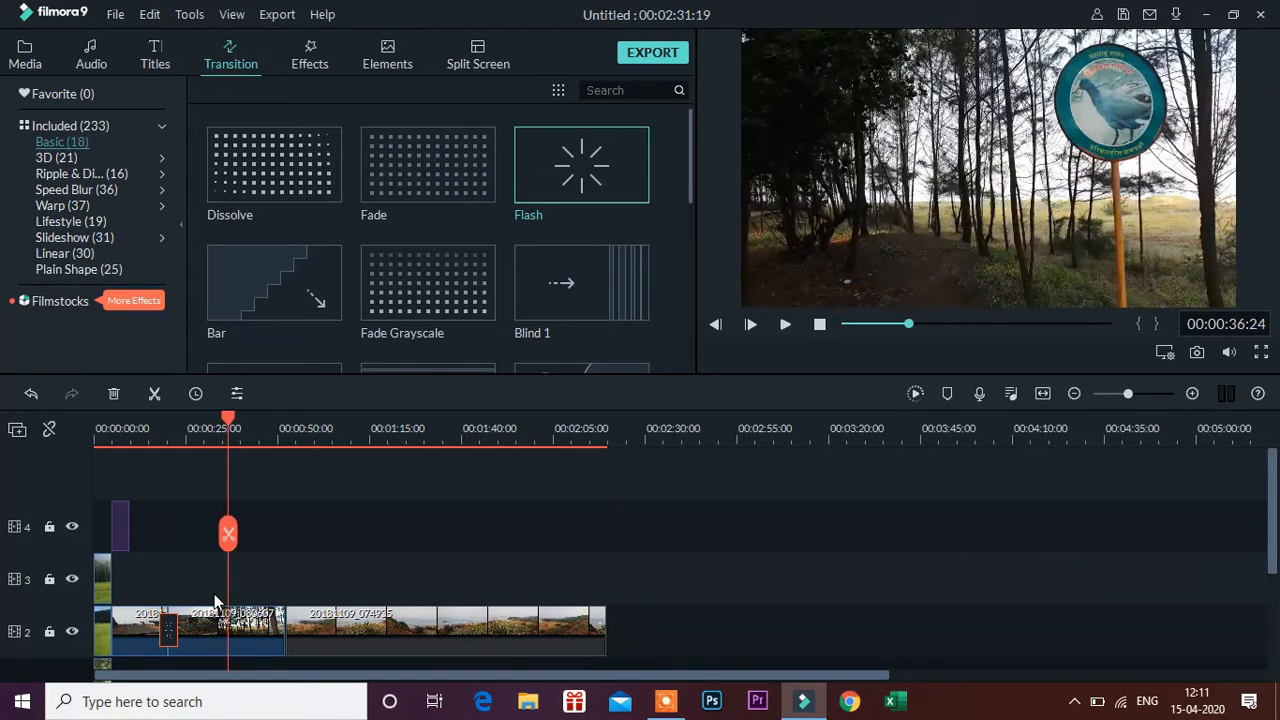
Try stabilizing the forest clip on track 2, then cancel the analysis, turn Stabilization off and close the clip settings
double_click(242, 625)
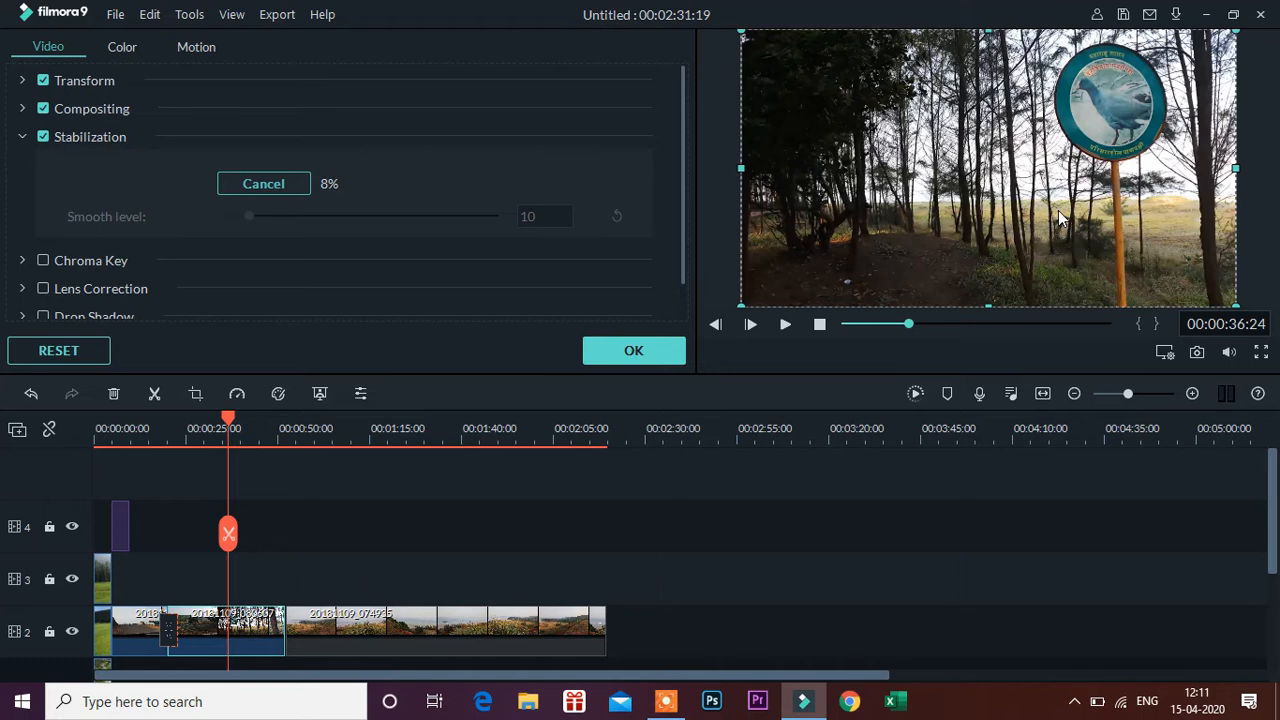
left_click(272, 190)
left_click(43, 137)
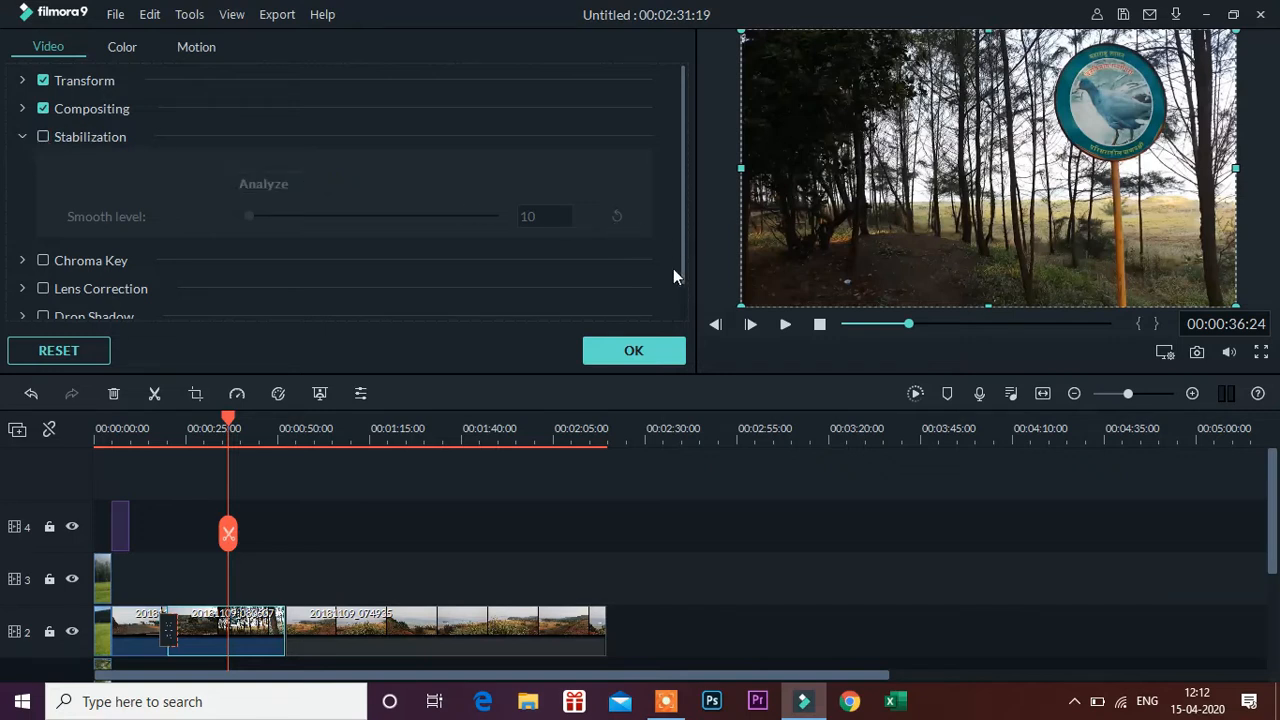
left_click(636, 350)
Place the 007 Series filter on track 3 above the forest clip, spanning up to 00:00:50:07, and play it back
key("space")
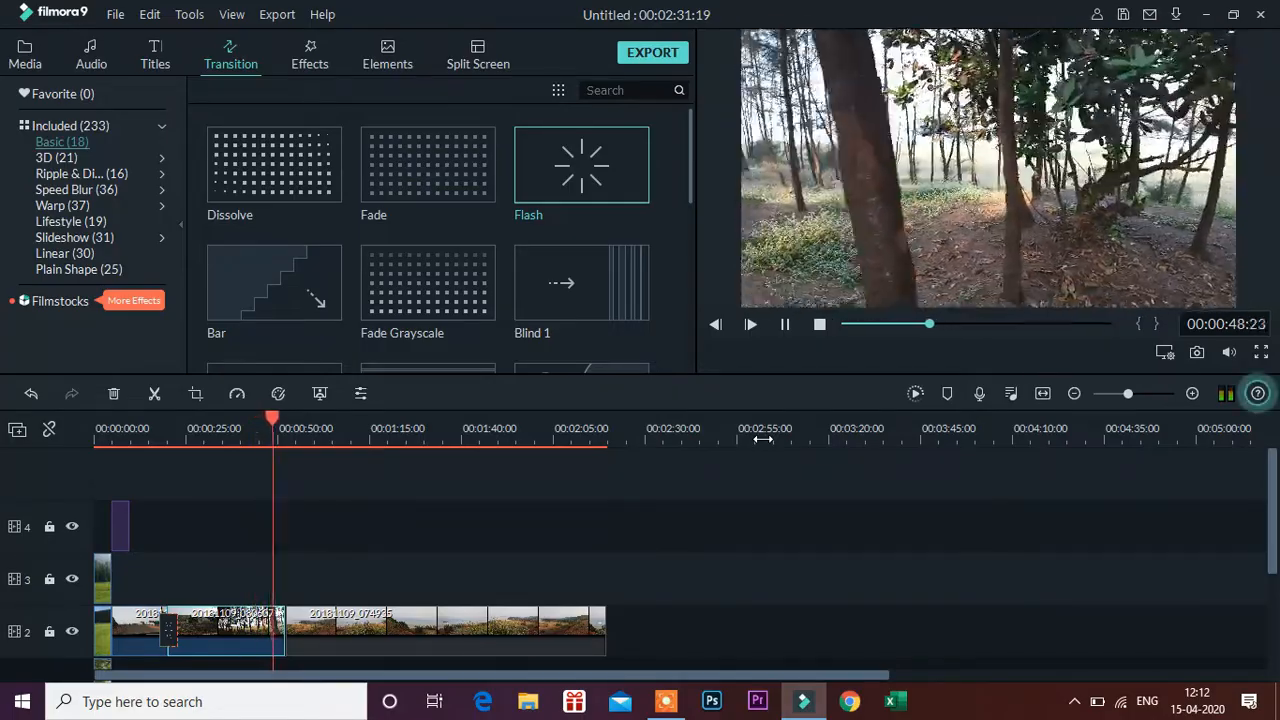
key("space")
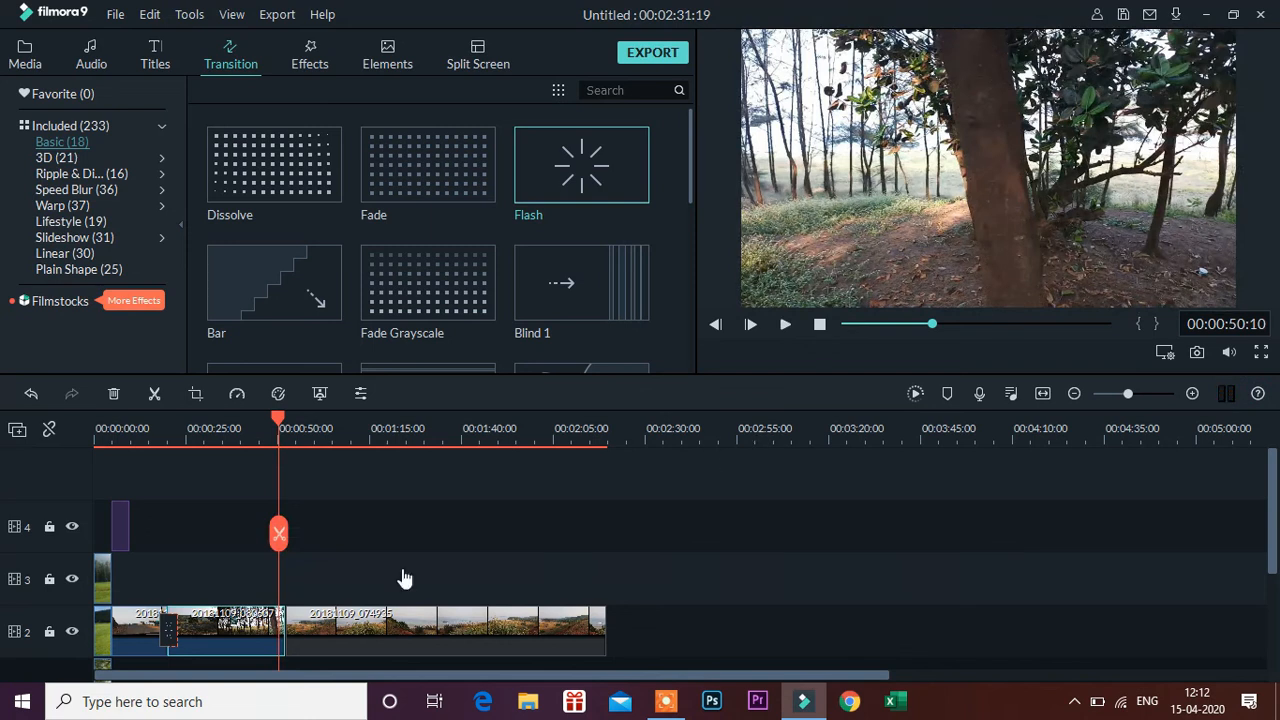
left_click(281, 421)
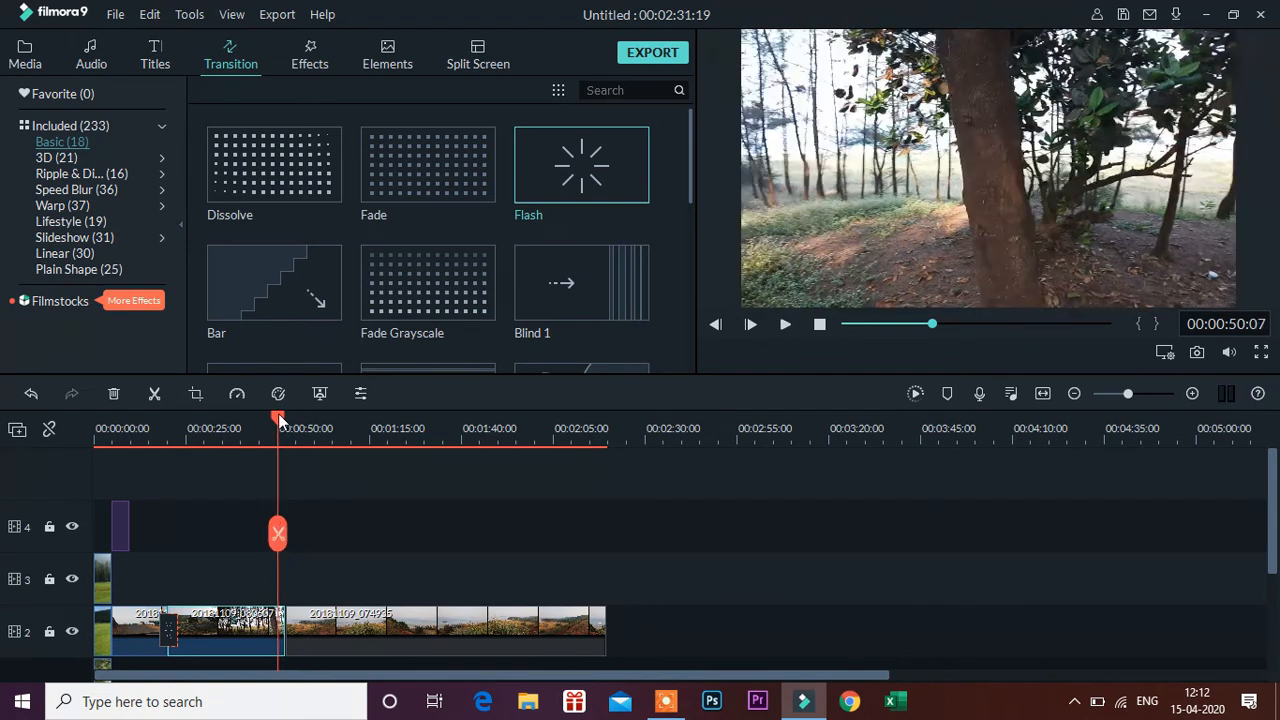
left_click(318, 62)
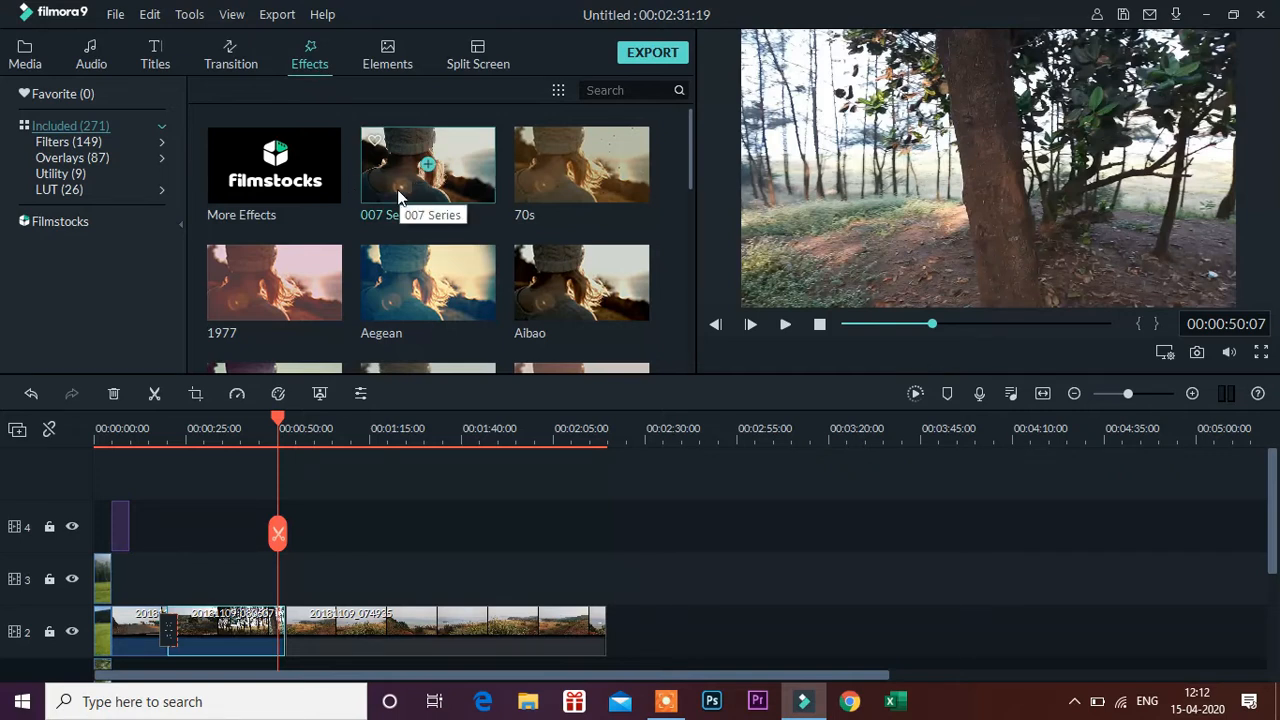
left_click_drag(398, 196, 218, 586)
left_click_drag(280, 423, 218, 421)
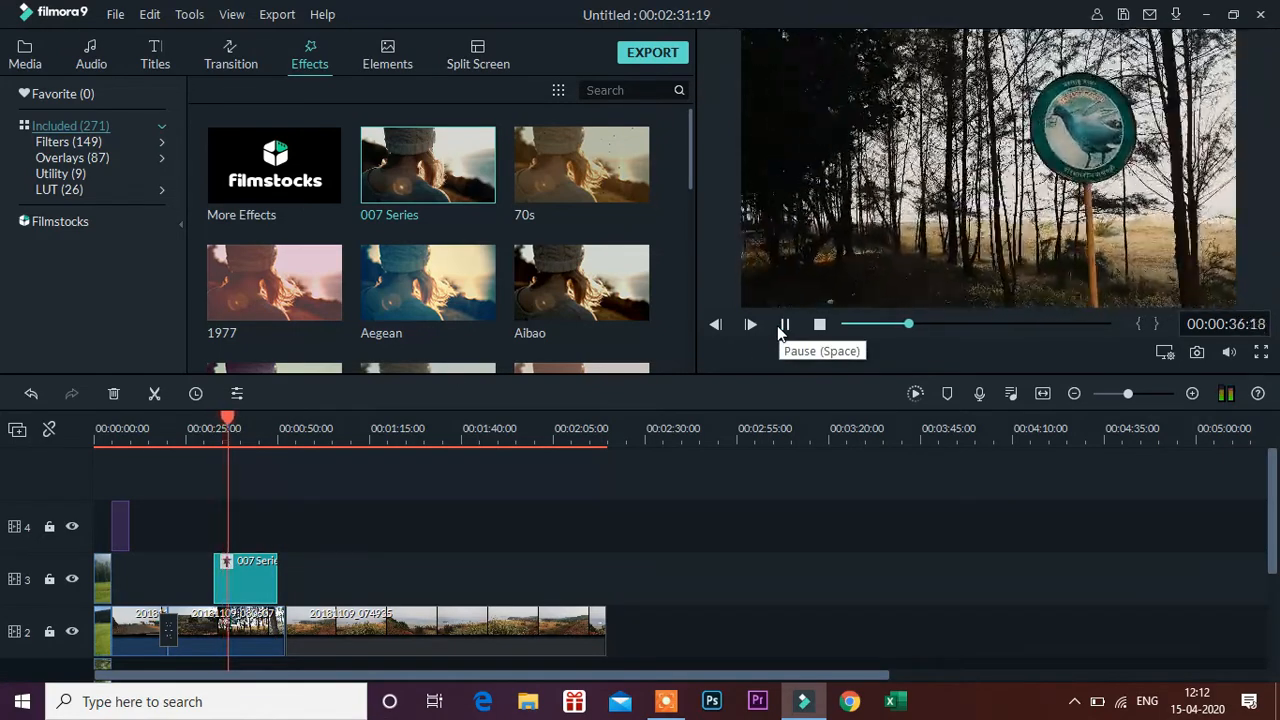
Replace the 007 Series filter on track 3 with the Teal & Orange filter over the forest clip
left_click_drag(692, 155, 686, 342)
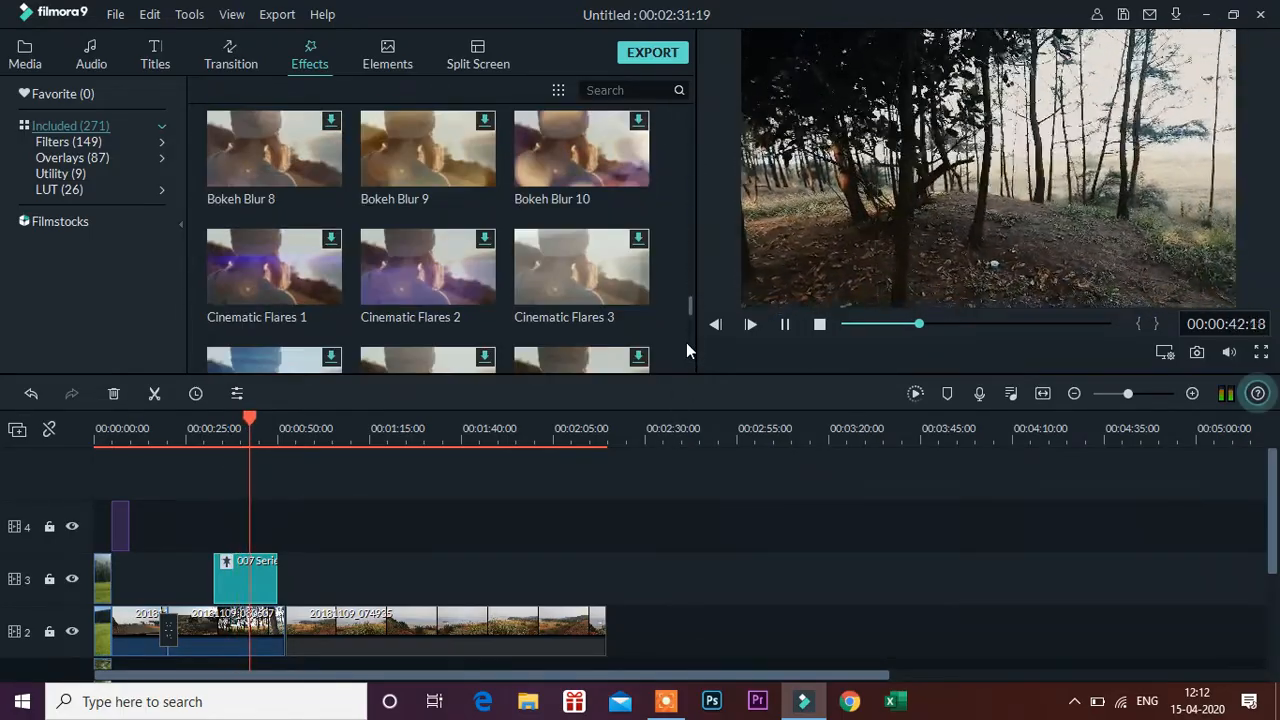
scroll(693, 310, "up", 1)
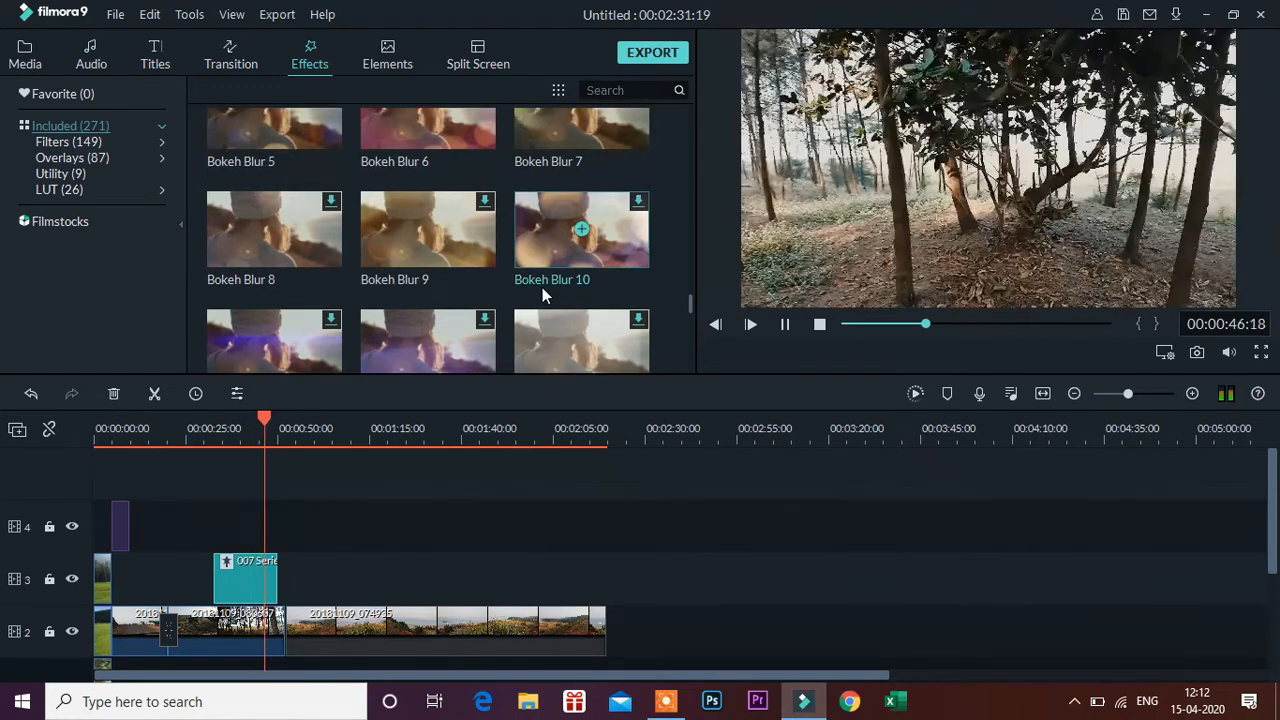
left_click_drag(691, 300, 684, 260)
key("space")
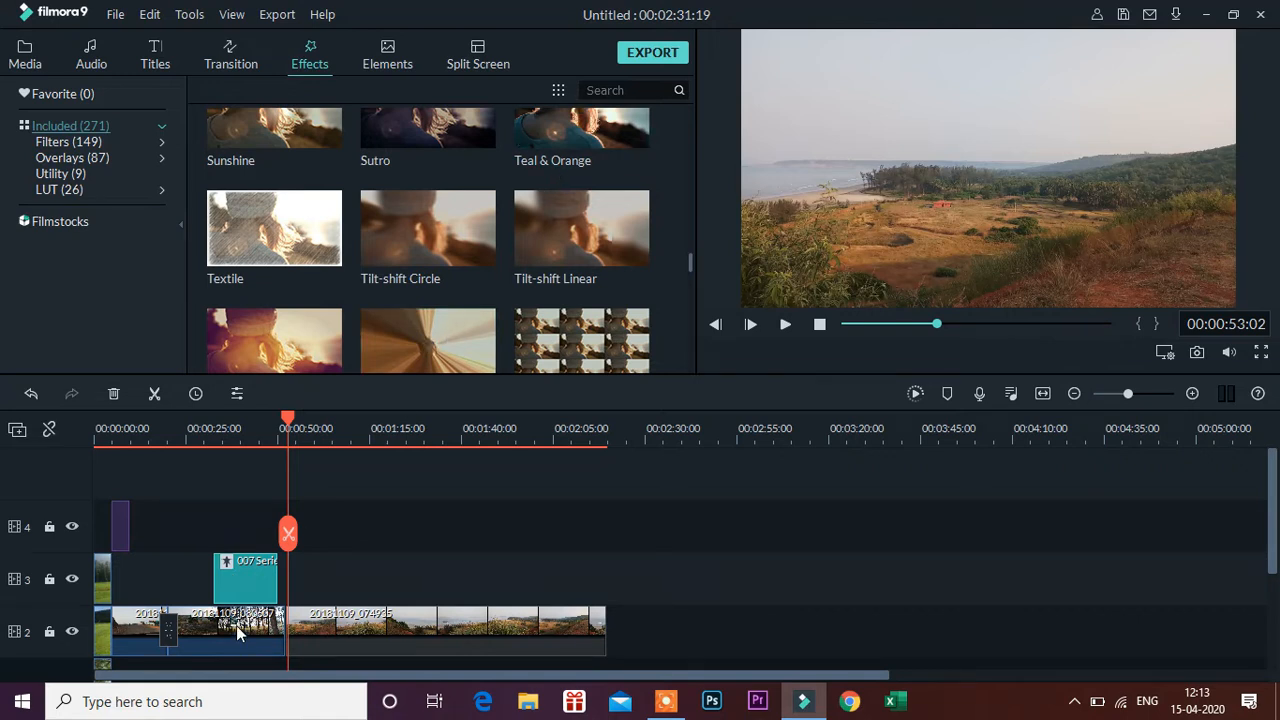
double_click(240, 600)
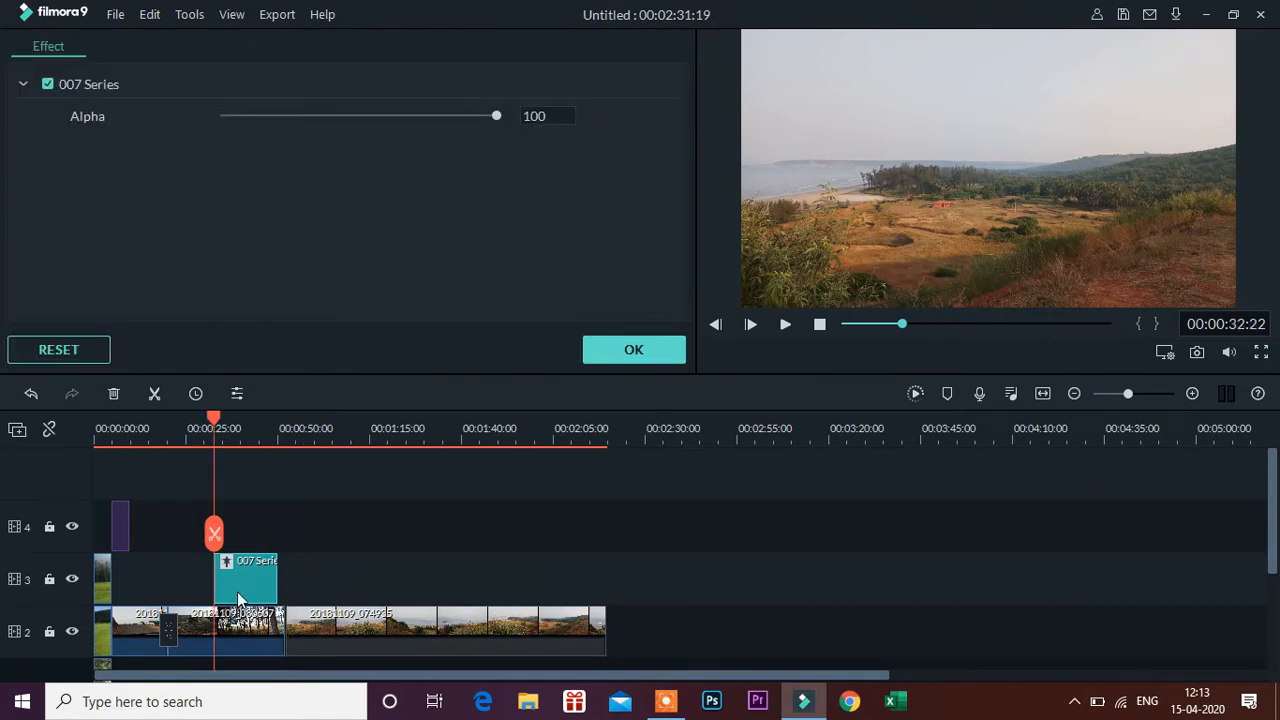
right_click(240, 600)
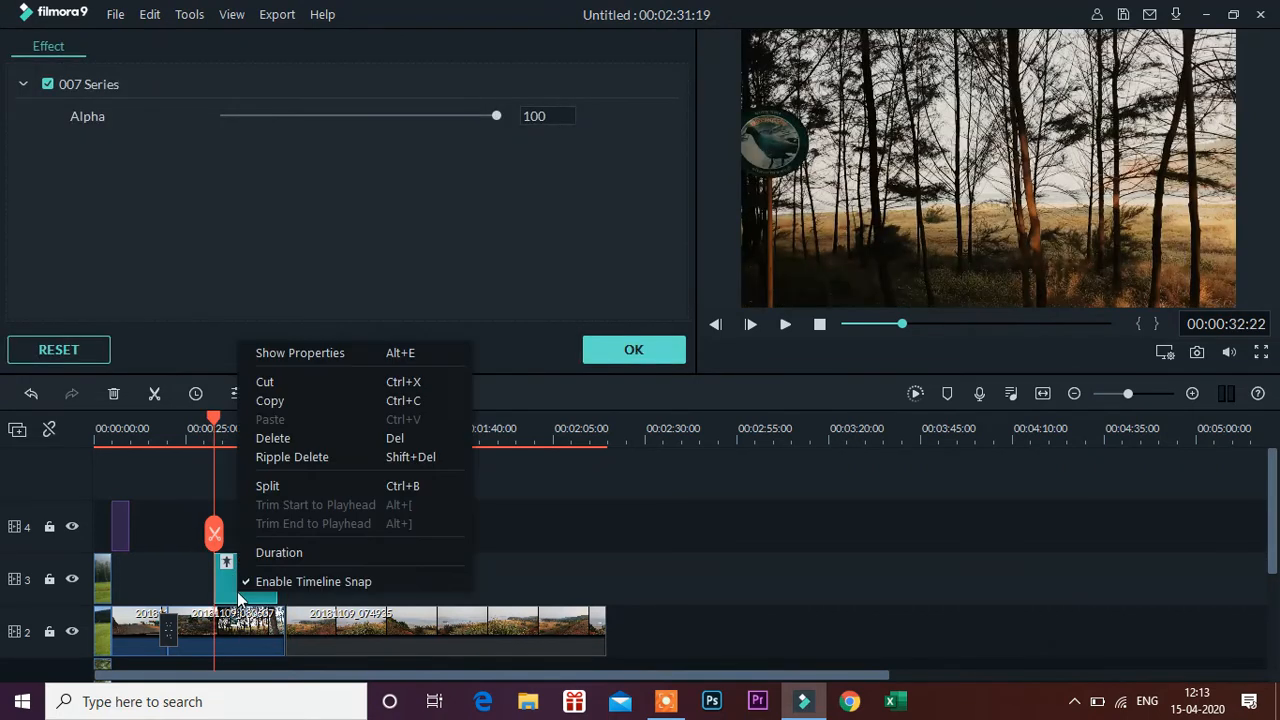
left_click(300, 440)
left_click(634, 349)
left_click_drag(617, 143, 268, 578)
key("space")
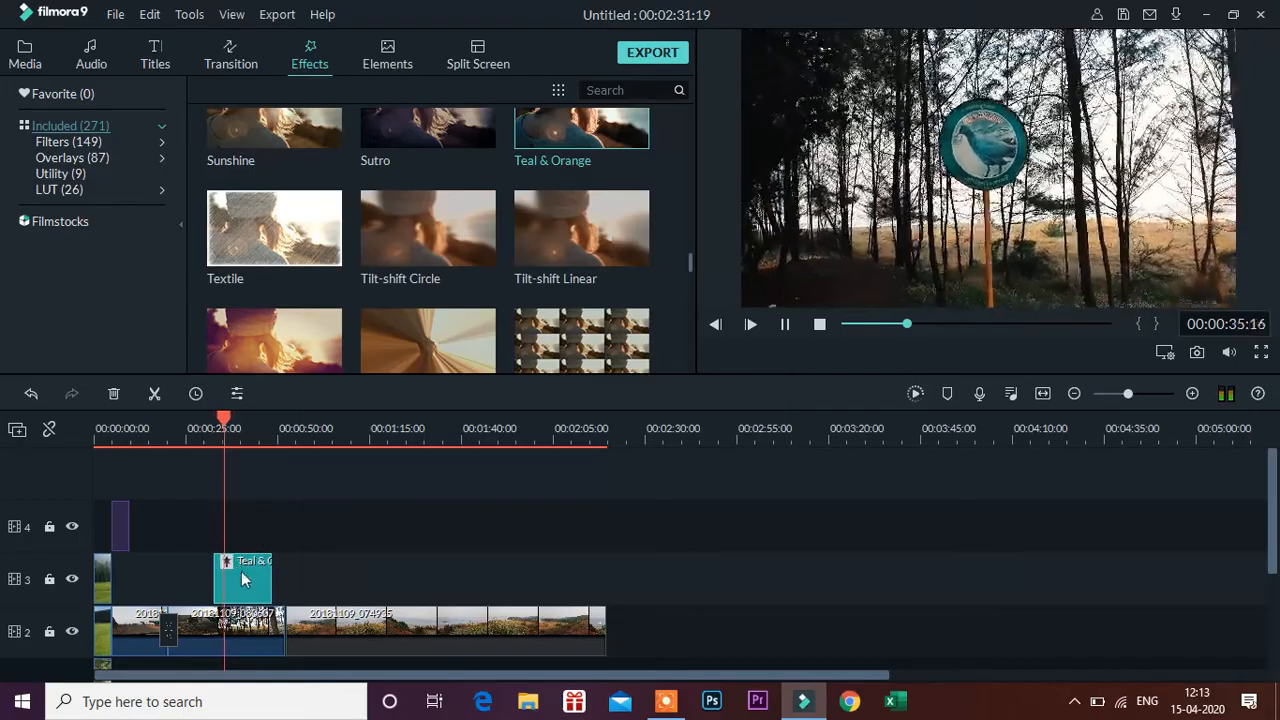
Check the Teal & Orange filter's Alpha setting, close it, and play the video on to 00:00:58:06
double_click(241, 571)
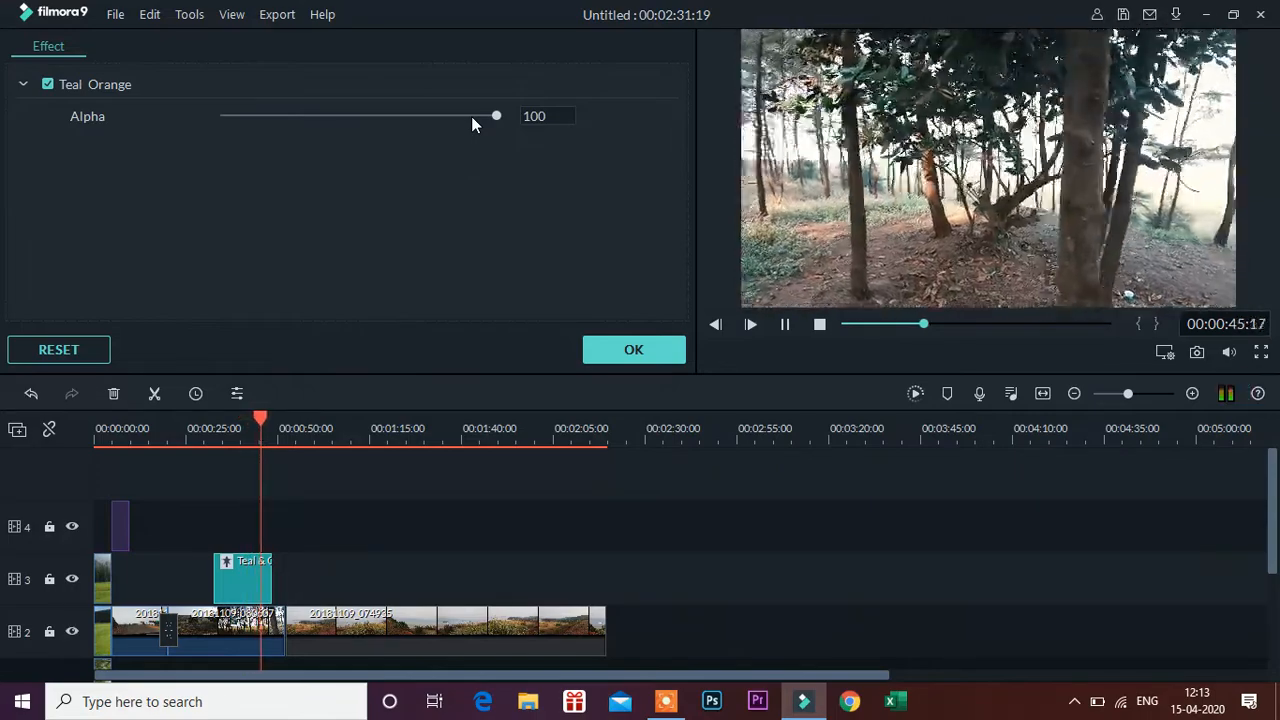
left_click(659, 349)
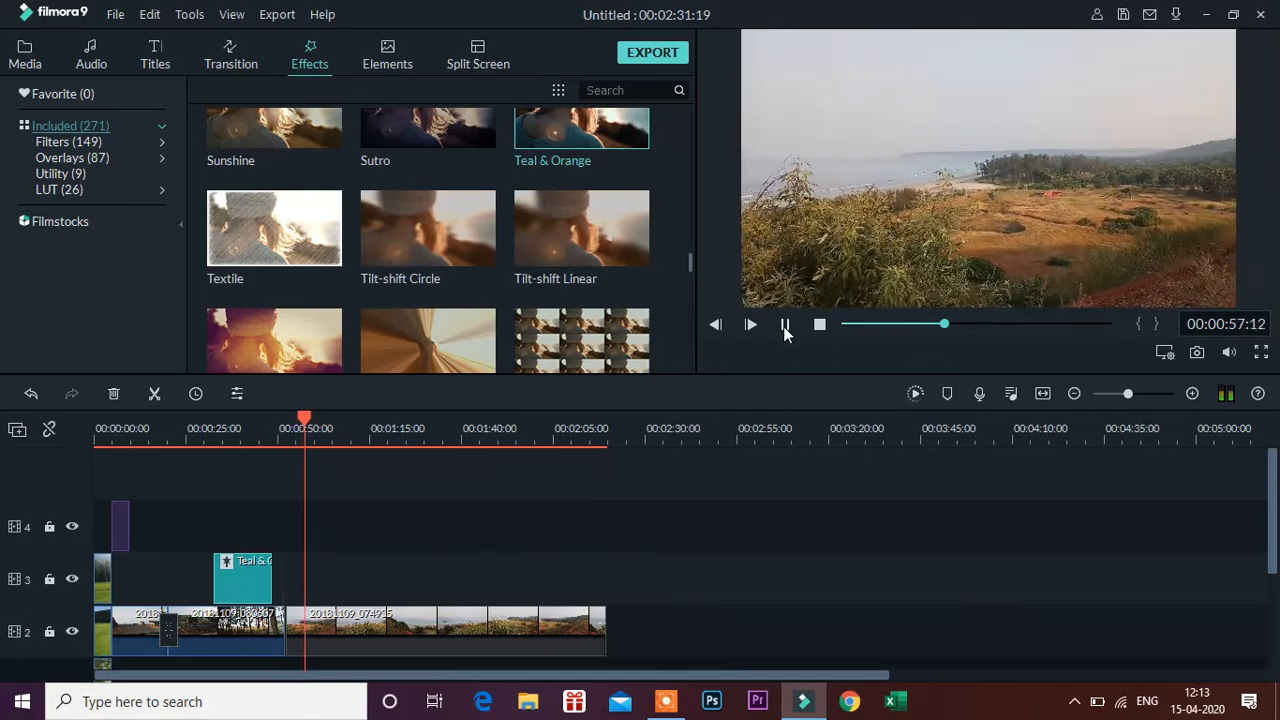
left_click(785, 326)
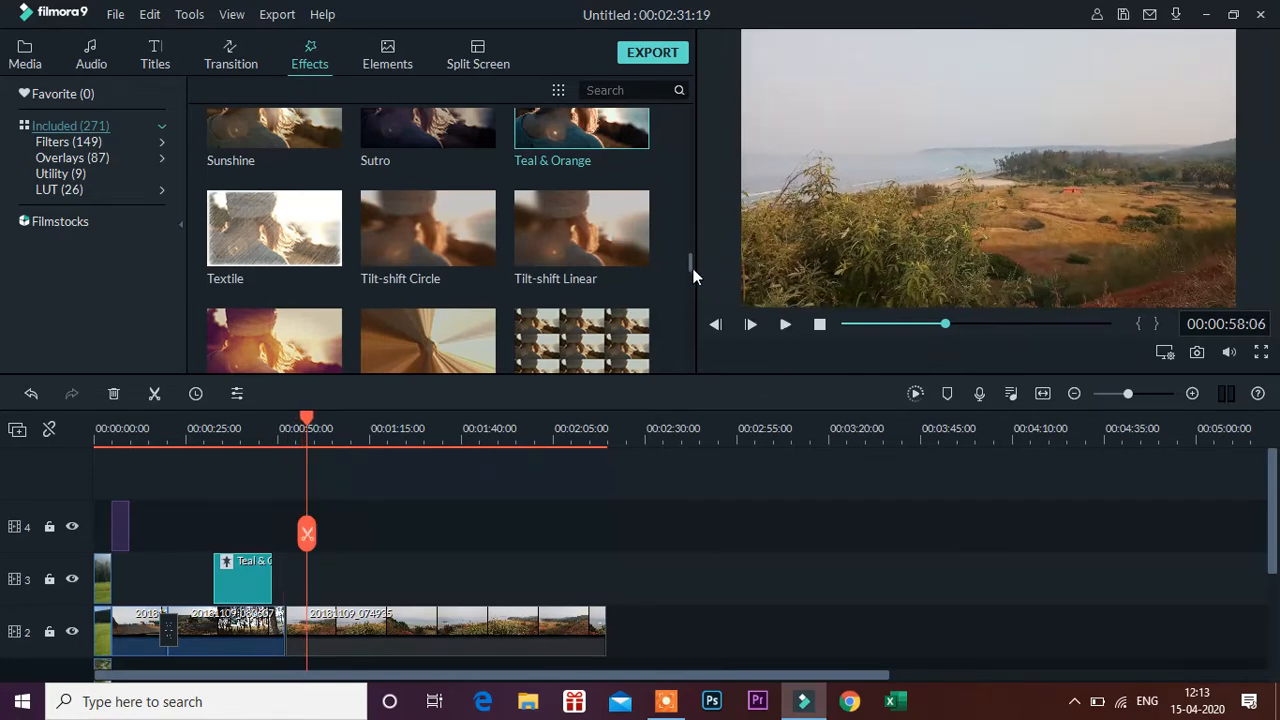
Add the Bokeh Blur 2 overlay to track 3 at the playhead and extend it to just past the 00:01:15:00 mark
left_click_drag(692, 266, 690, 304)
left_click(402, 135)
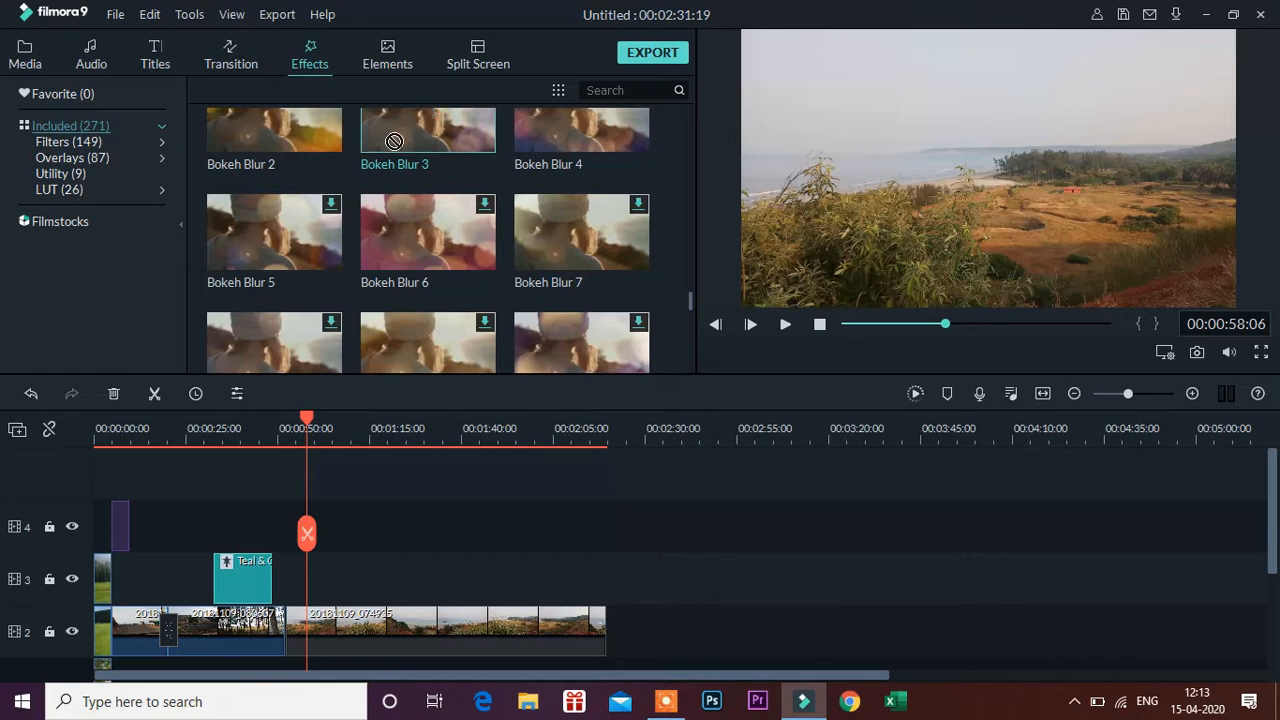
left_click_drag(326, 146, 336, 583)
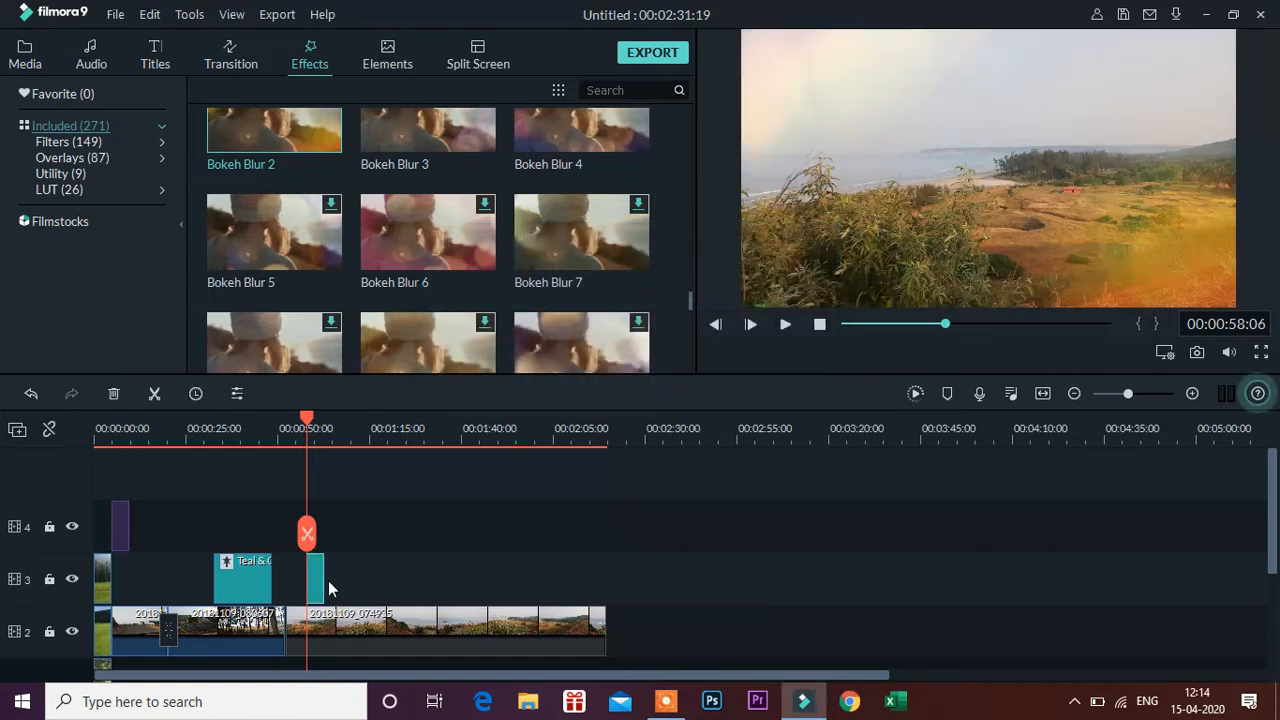
left_click_drag(323, 579, 381, 594)
Play back the section under the Bokeh Blur 2 overlay, moving the playhead back once to replay part of it
key("space")
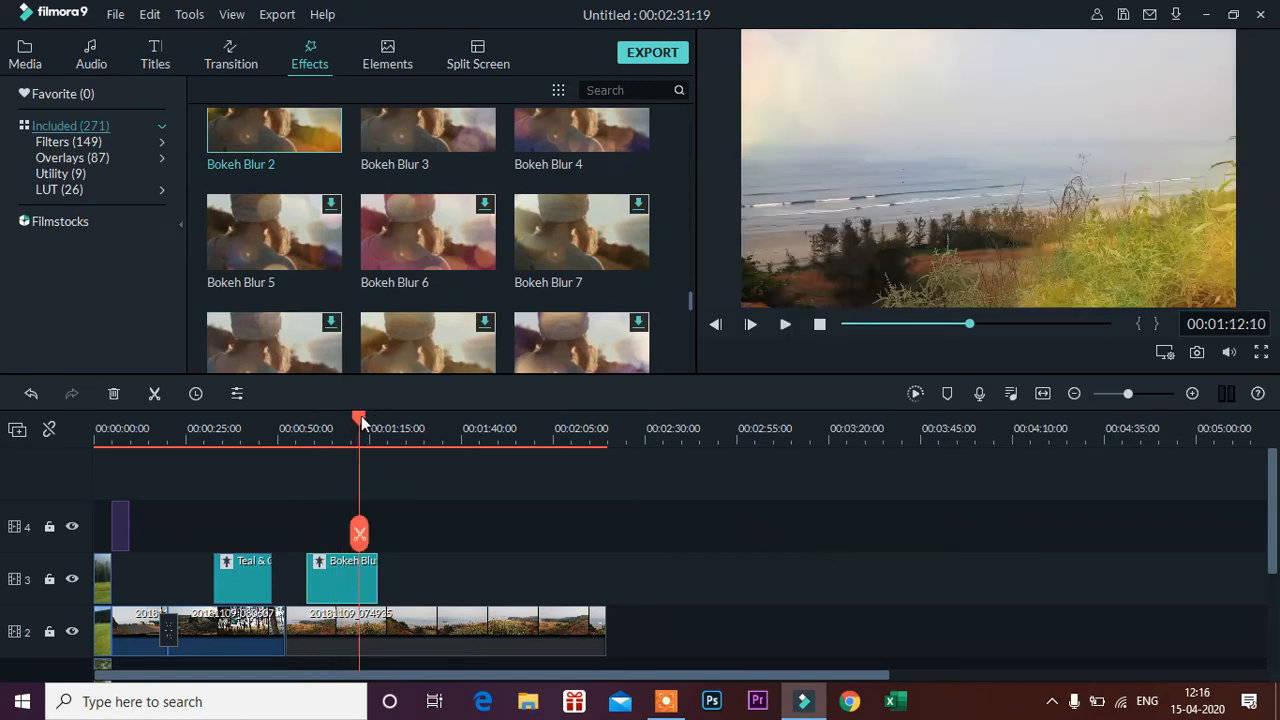
left_click_drag(362, 424, 346, 424)
key("space")
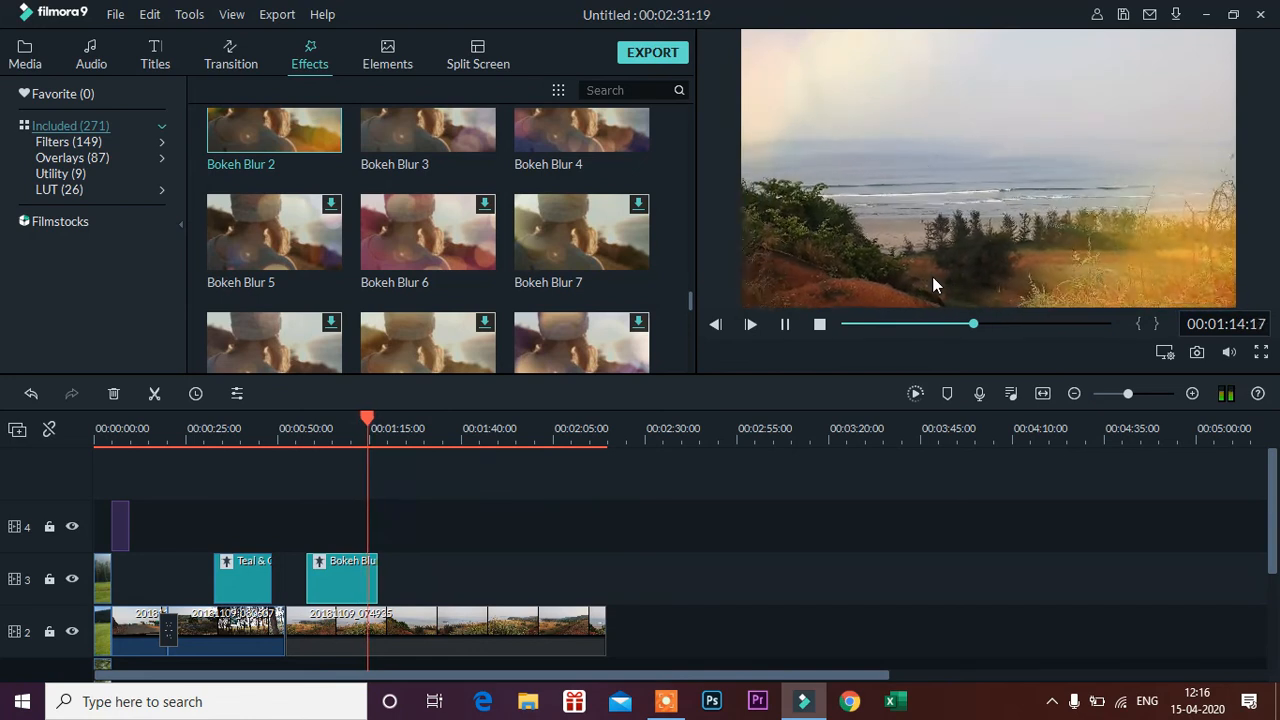
left_click(932, 284)
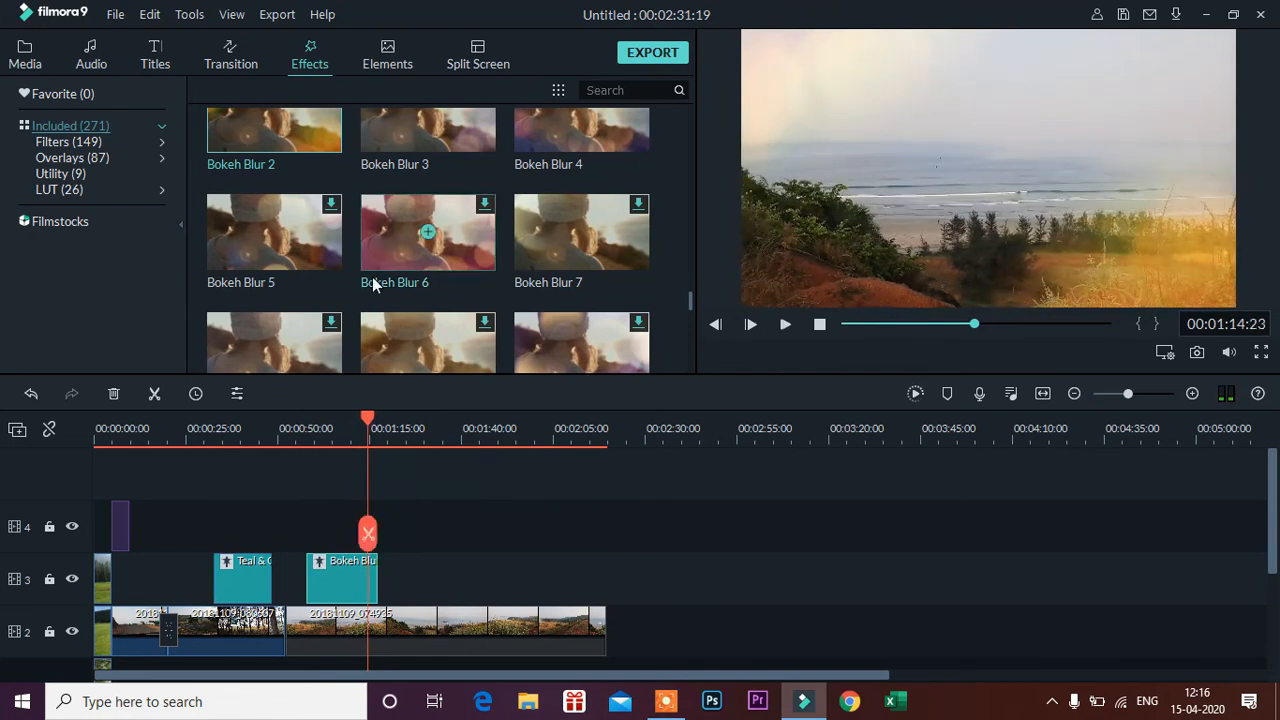
Browse the Overlays and Utility effect categories, return to all included effects and search them for "cinem"
left_click(59, 146)
left_click(55, 152)
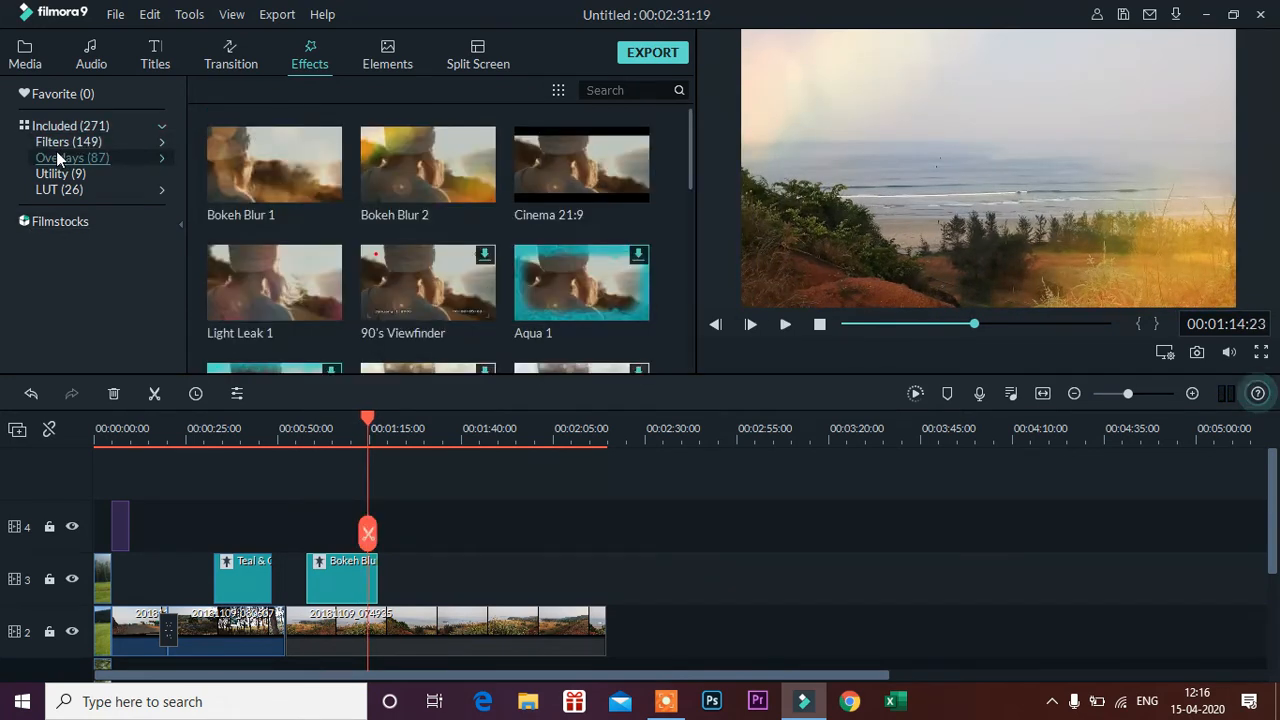
left_click(56, 173)
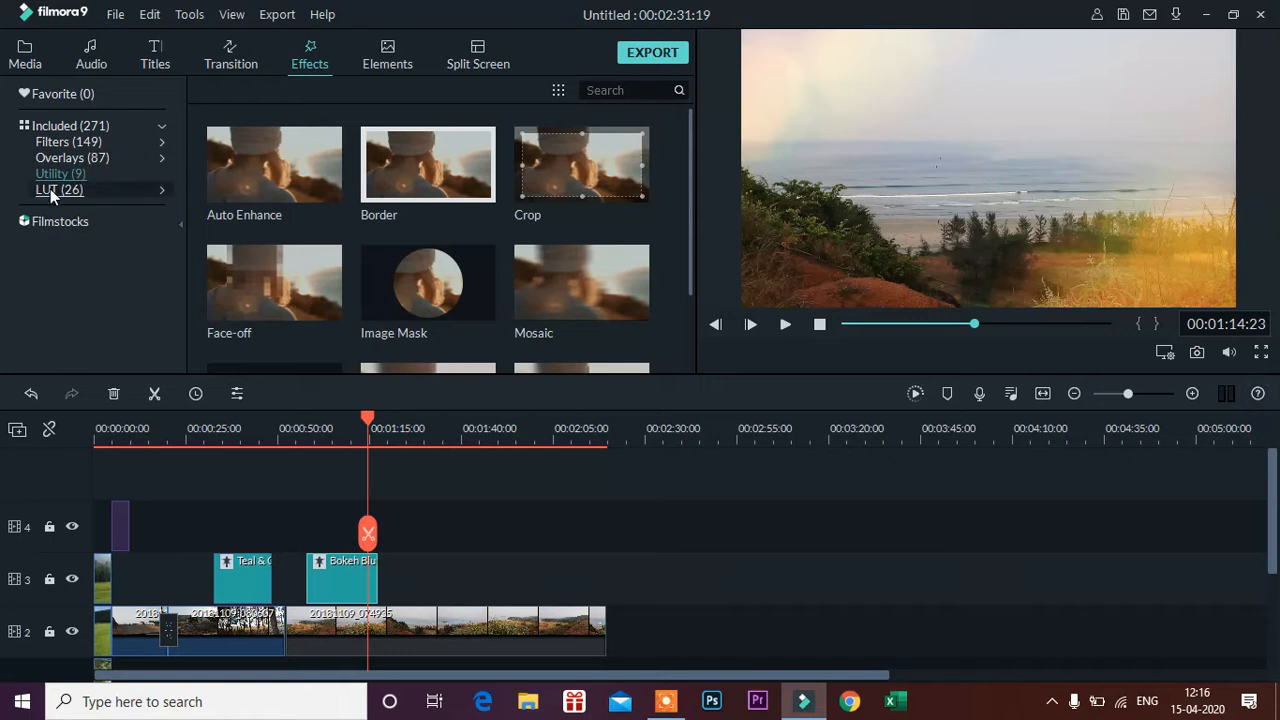
left_click(78, 128)
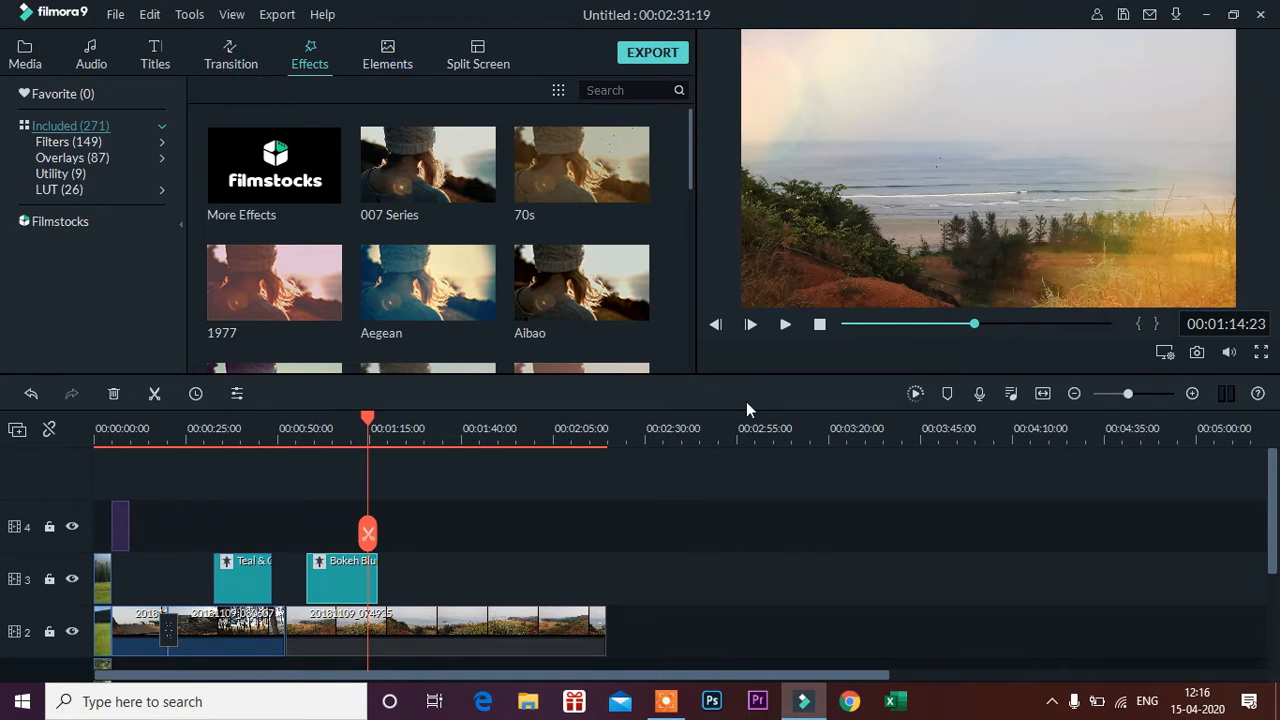
left_click(600, 91)
type("cinema")
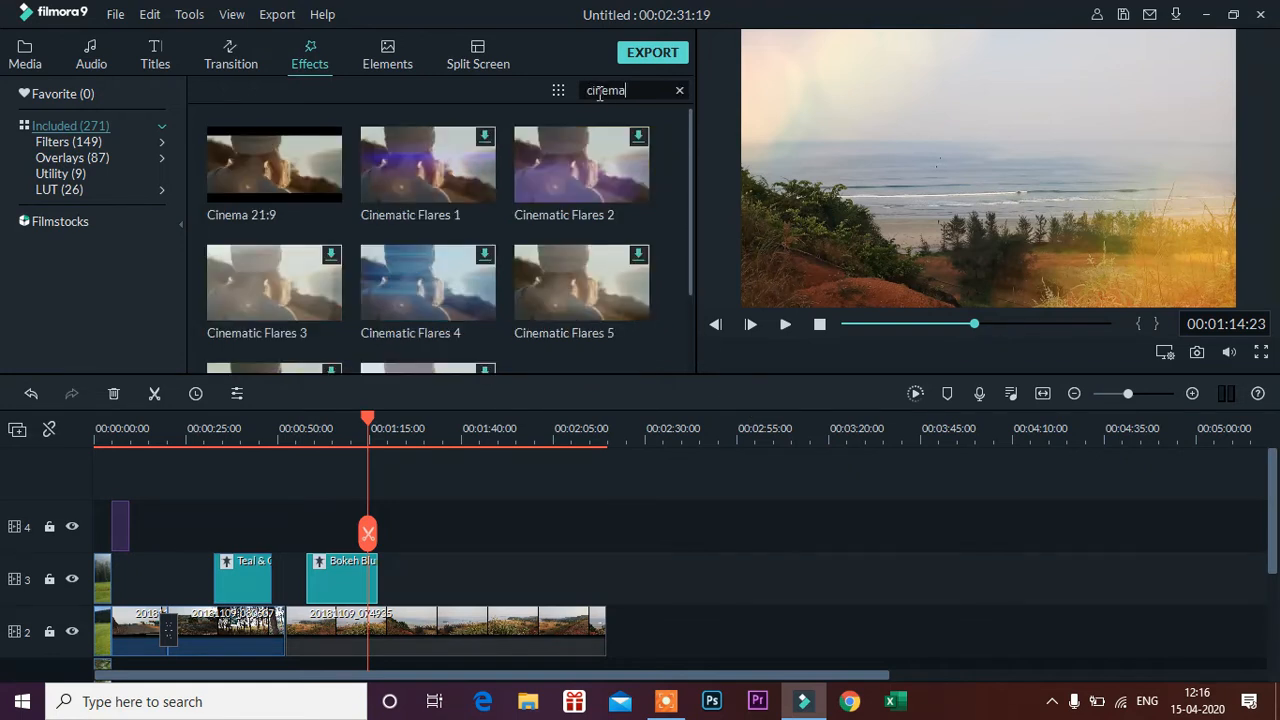
type("t")
key("BackSpace")
key("BackSpace")
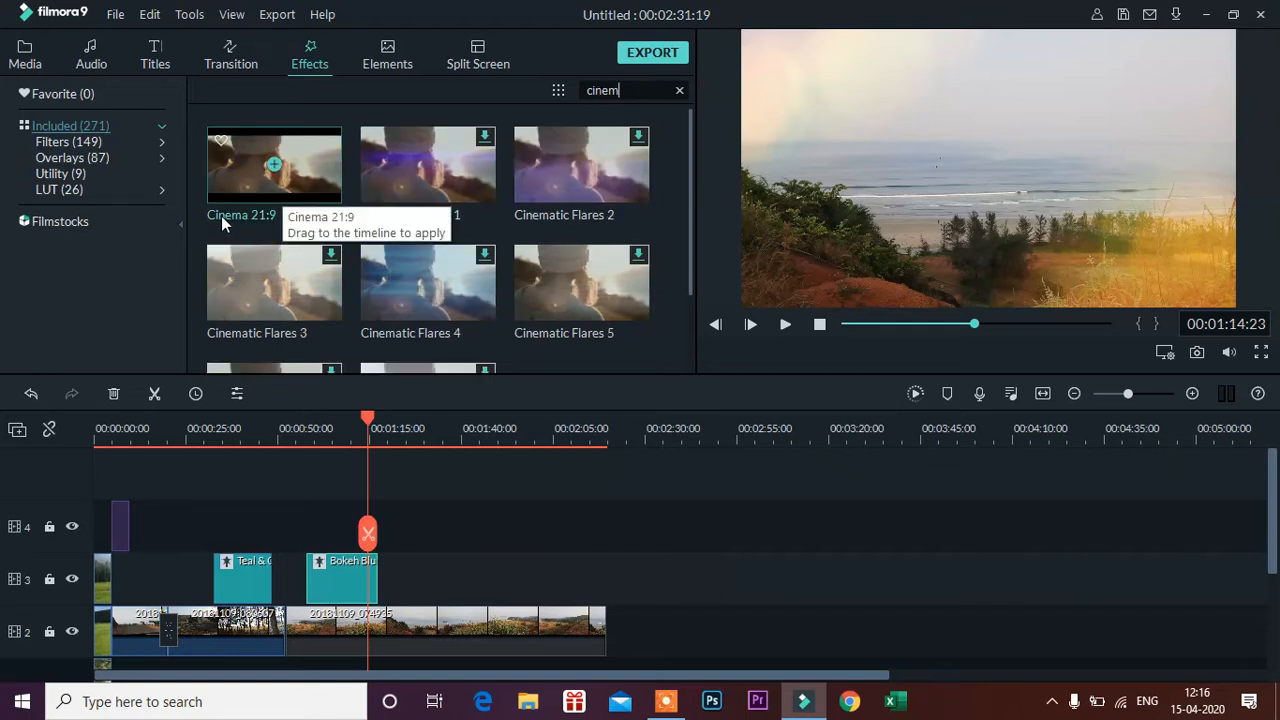
Try the Cinema 21:9 overlay on track 3 right after Bokeh Blur 2, stretched to just before 00:02:05:00, and delete it
left_click_drag(308, 190, 386, 576)
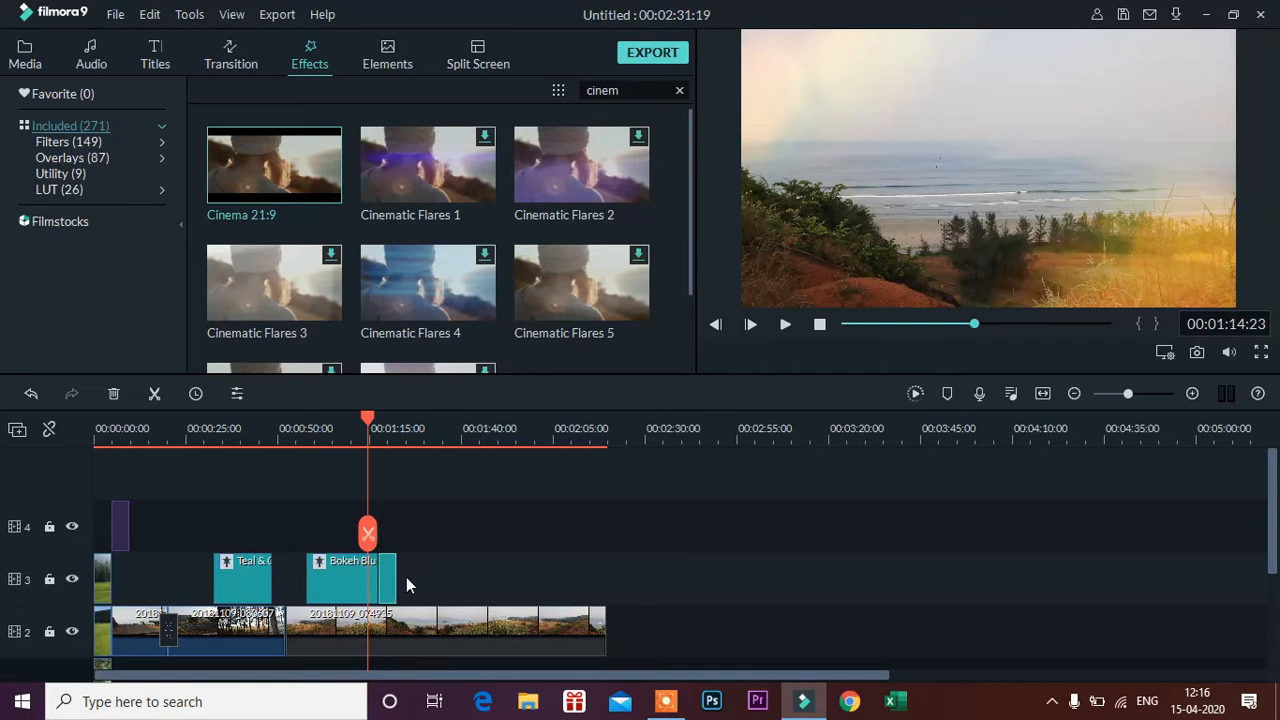
left_click_drag(397, 578, 538, 585)
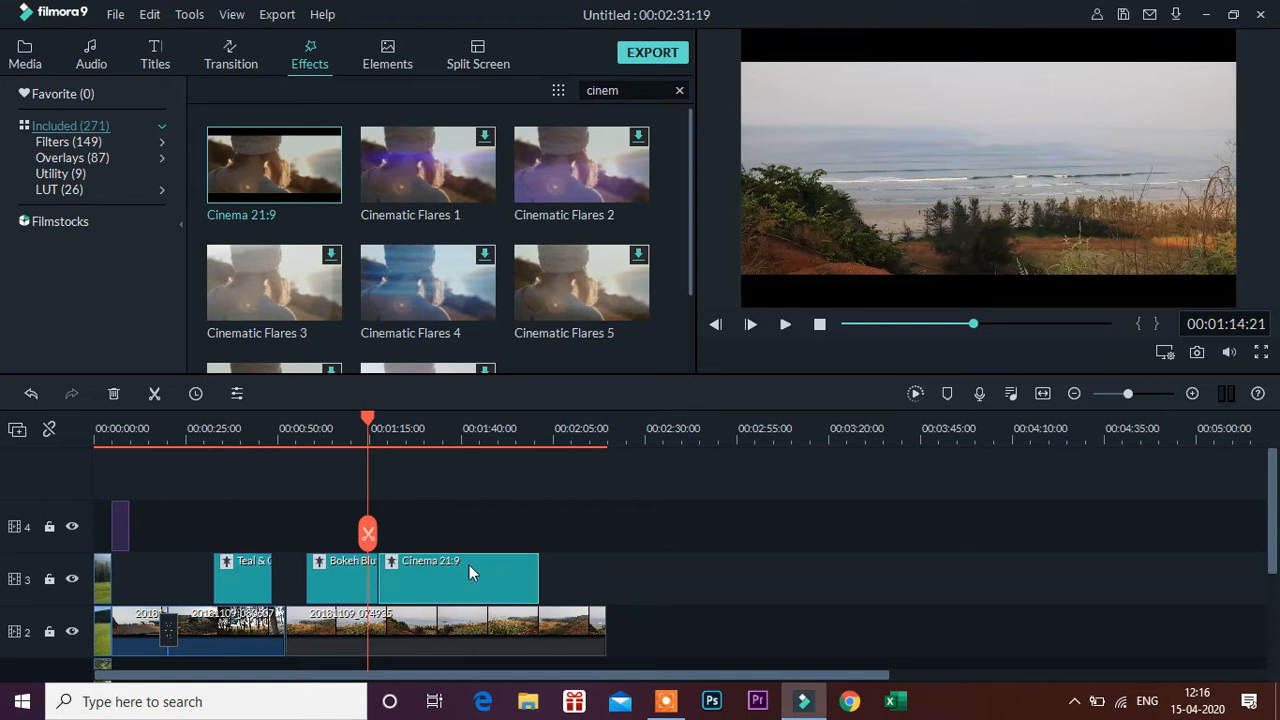
key("Delete")
Add the Cinema 21:9 overlay on a new track 5 and stretch it over the full length of the video clips on track 2
left_click_drag(297, 215, 604, 558)
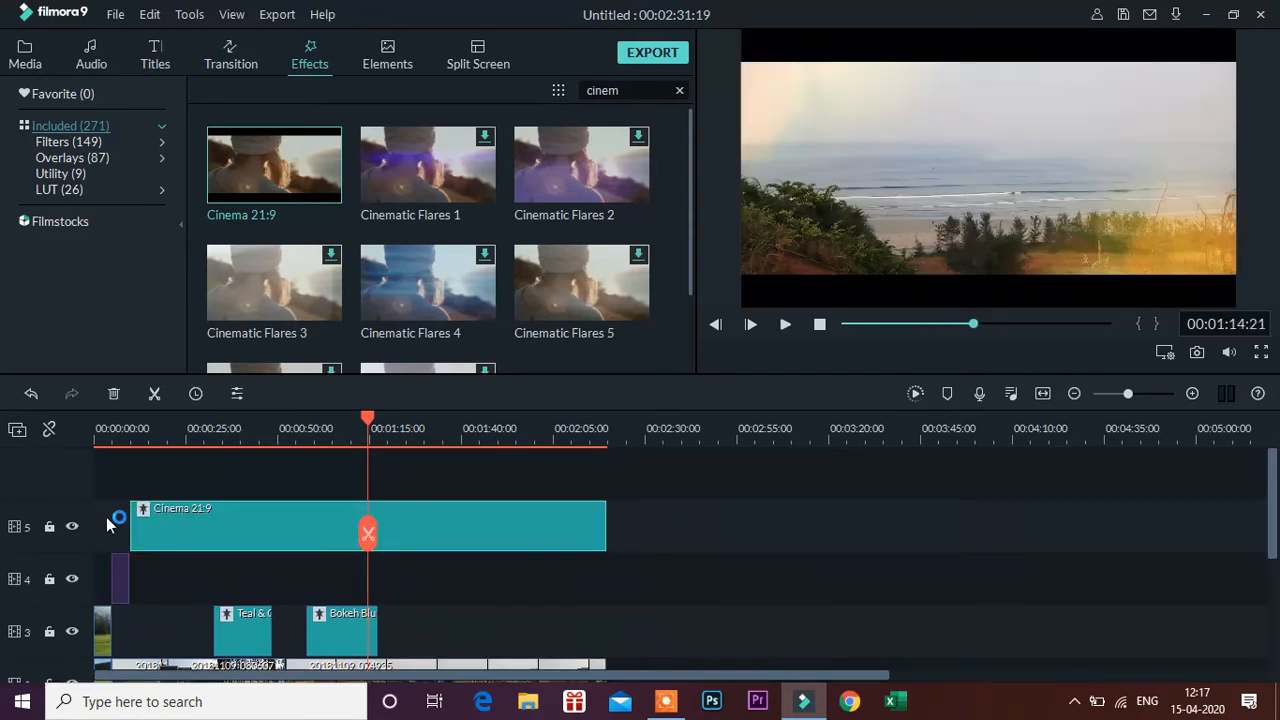
mouse_move(132, 526)
left_mouse_down()
mouse_move(116, 527)
mouse_move(125, 521)
left_mouse_up()
mouse_move(692, 252)
left_mouse_down()
mouse_move(697, 306)
mouse_move(693, 245)
left_mouse_up()
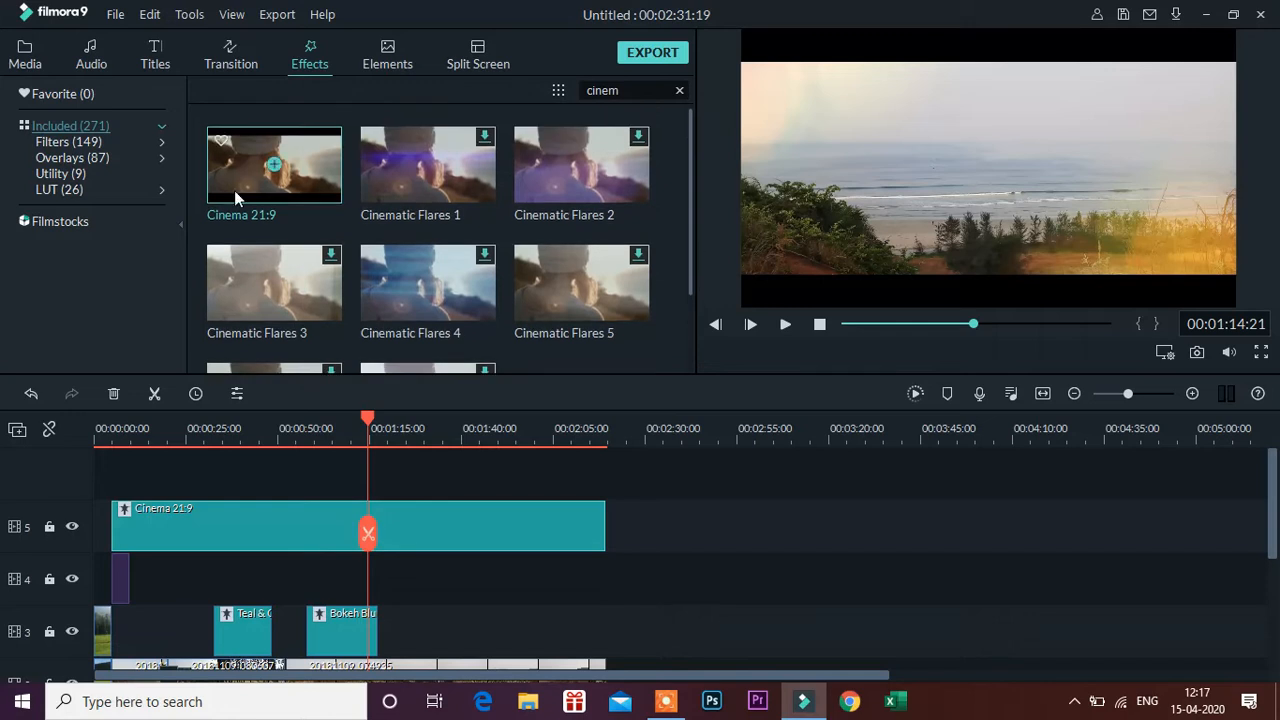
Browse the element categories, including Journey, Shapes and Tutorial, and settle on the Badges collection
left_click(377, 66)
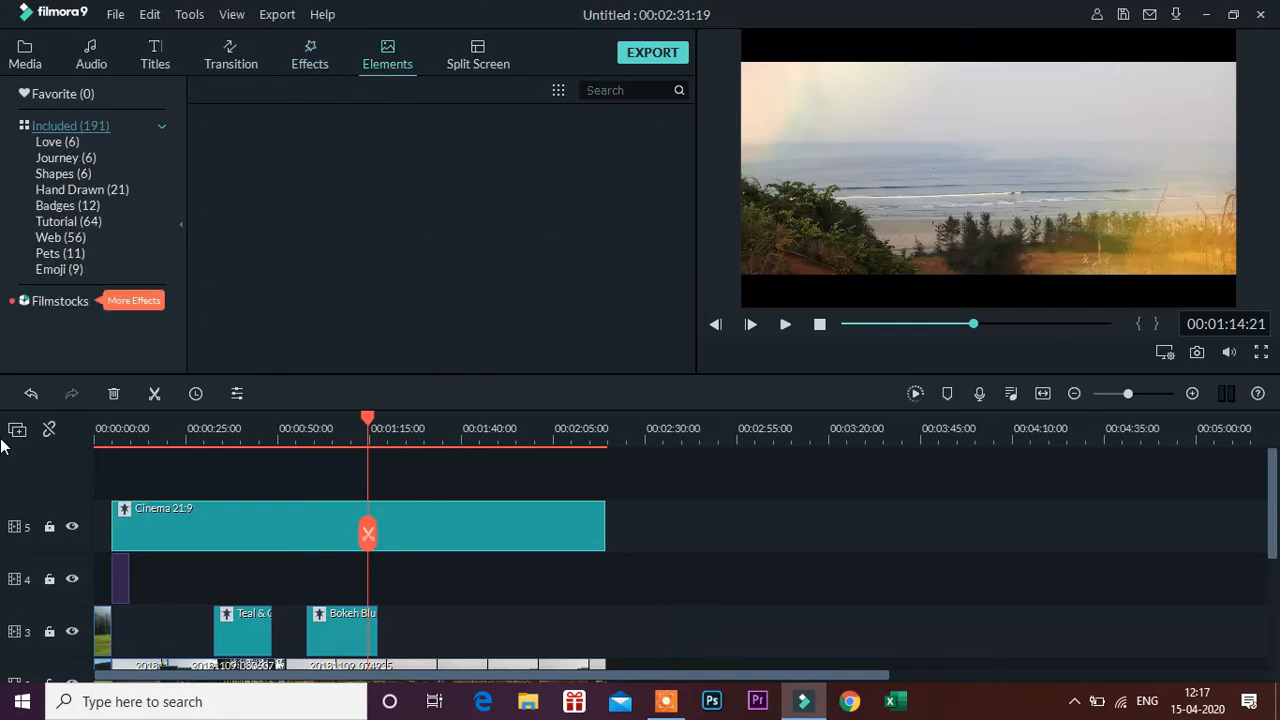
left_click(56, 141)
left_click(66, 158)
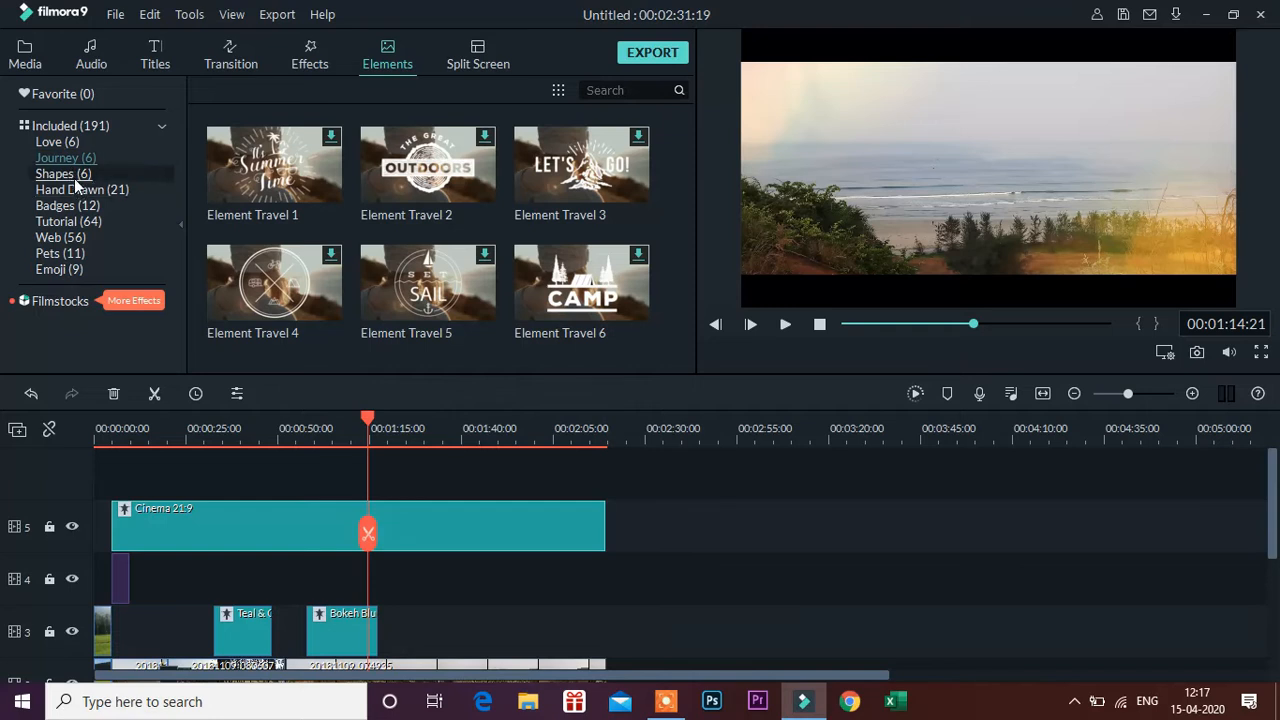
left_click(62, 173)
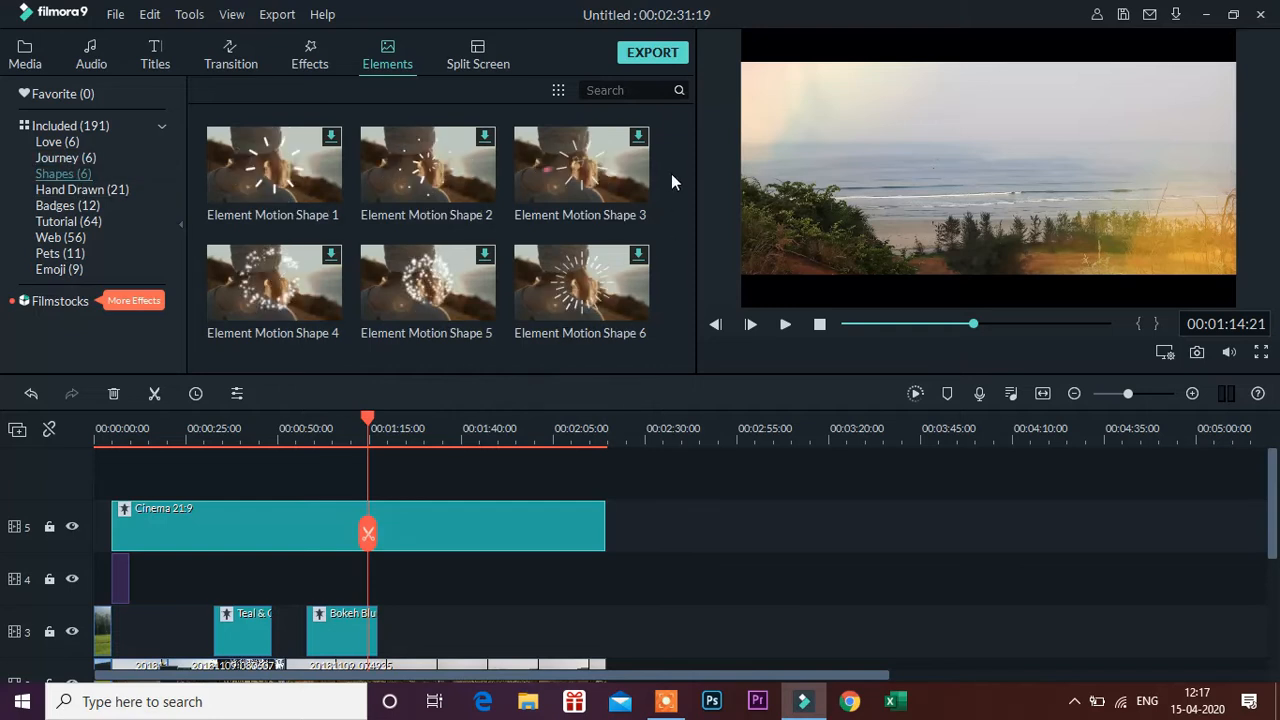
left_click(74, 158)
left_click(68, 205)
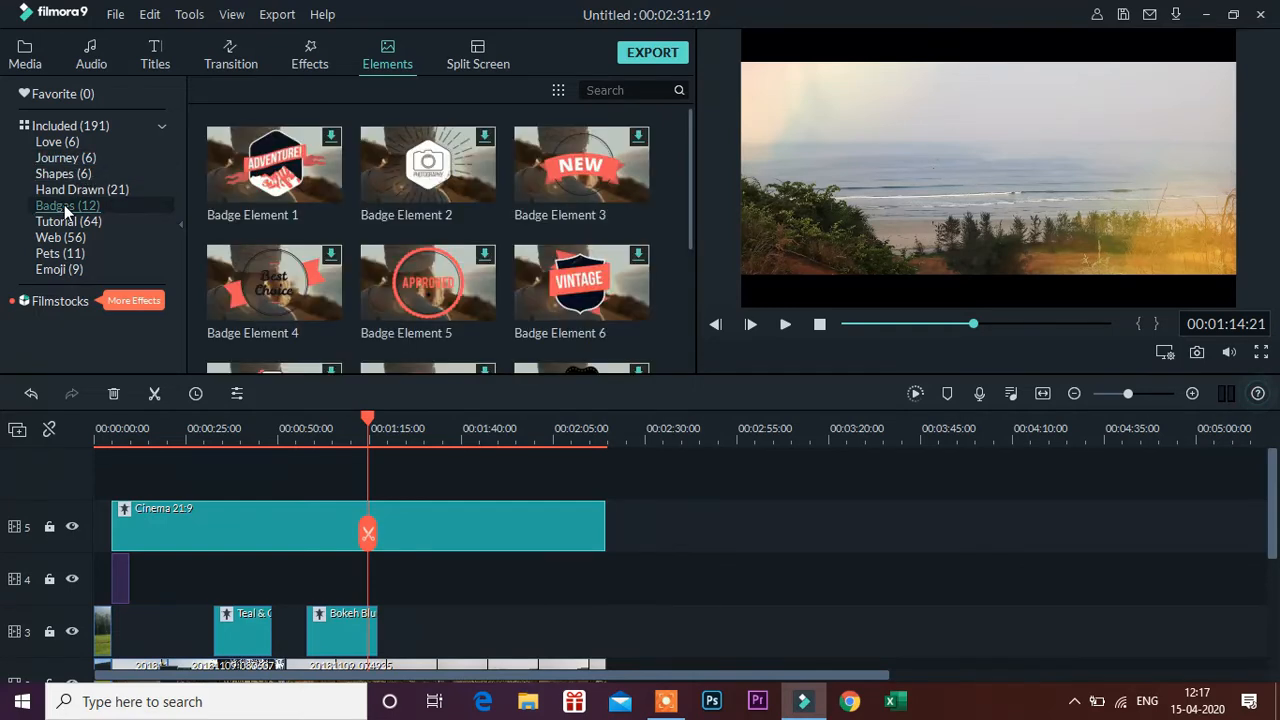
left_click(66, 219)
left_click(60, 207)
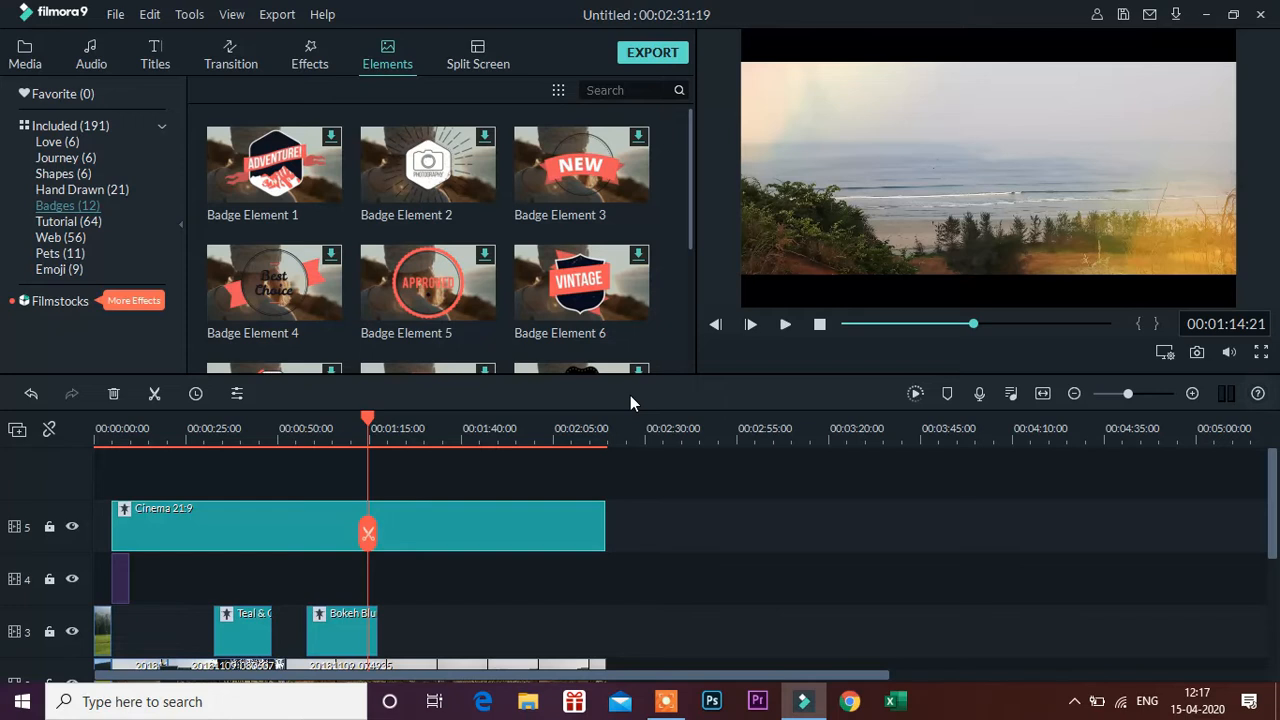
Add Badge Element 1 to the timeline and place it on track 3 right after the Bokeh Blur 2 overlay
left_click_drag(290, 175, 763, 529)
left_click_drag(588, 524, 691, 524)
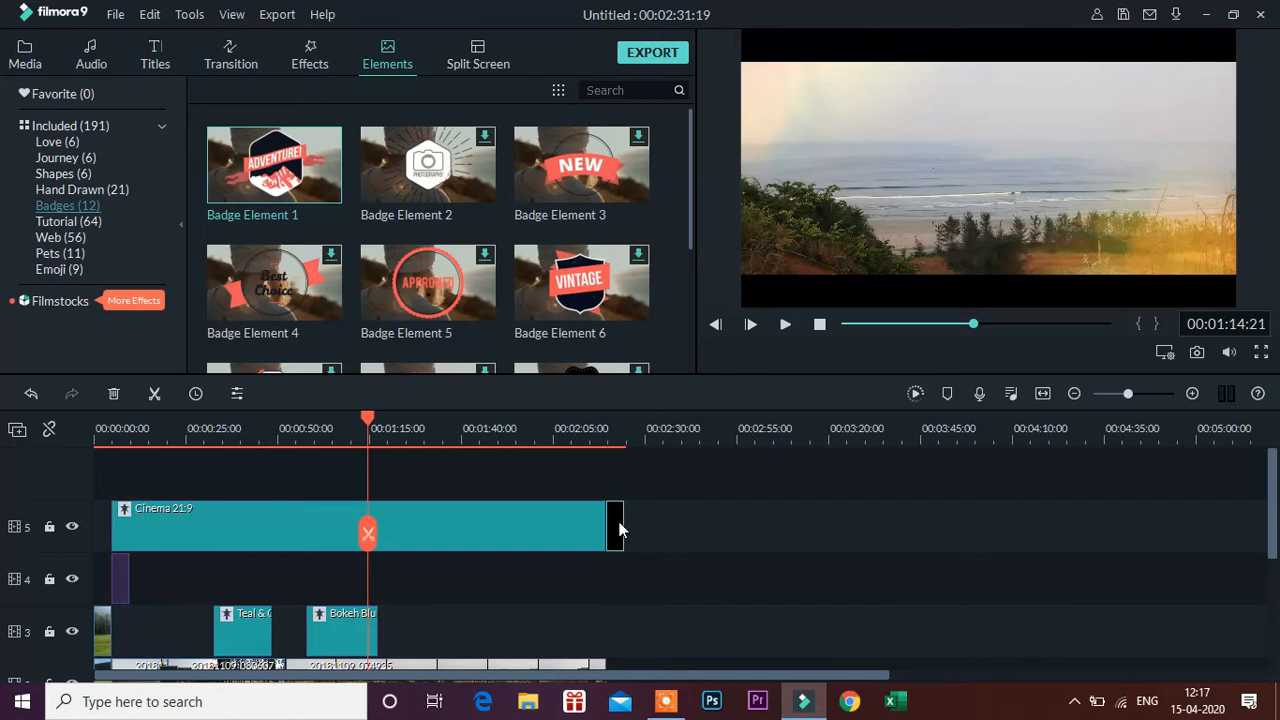
left_click_drag(1273, 493, 1275, 525)
left_click_drag(618, 480, 390, 585)
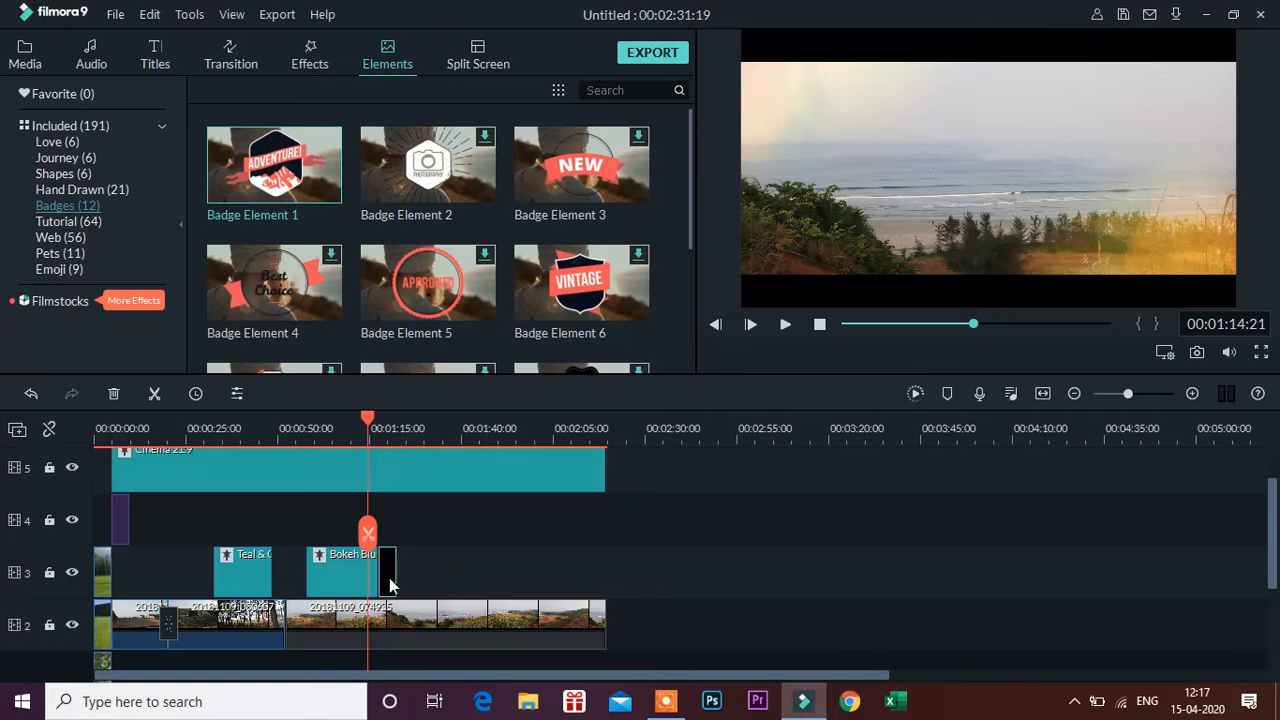
Shrink Badge Element 1 to about a quarter of the picture width, place it in the picture's upper-left area and confirm
double_click(383, 573)
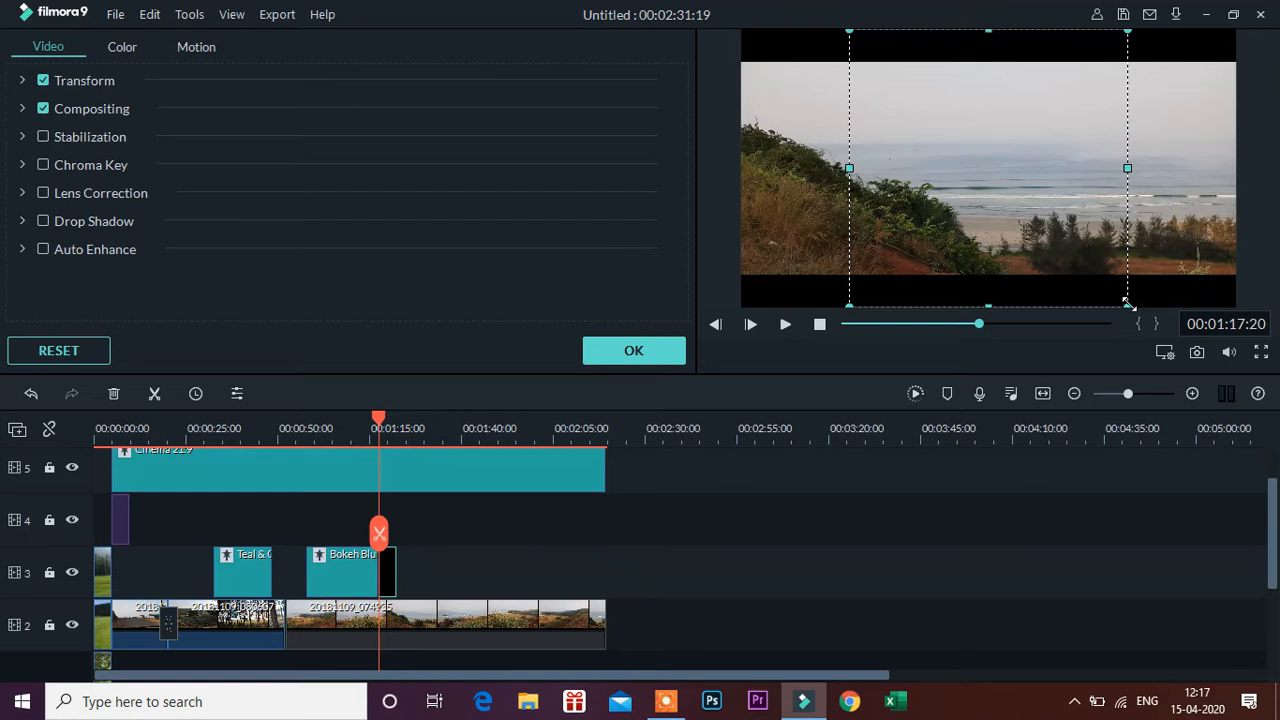
left_click_drag(1127, 303, 1131, 307)
left_click_drag(832, 108, 850, 33)
left_click_drag(918, 108, 829, 130)
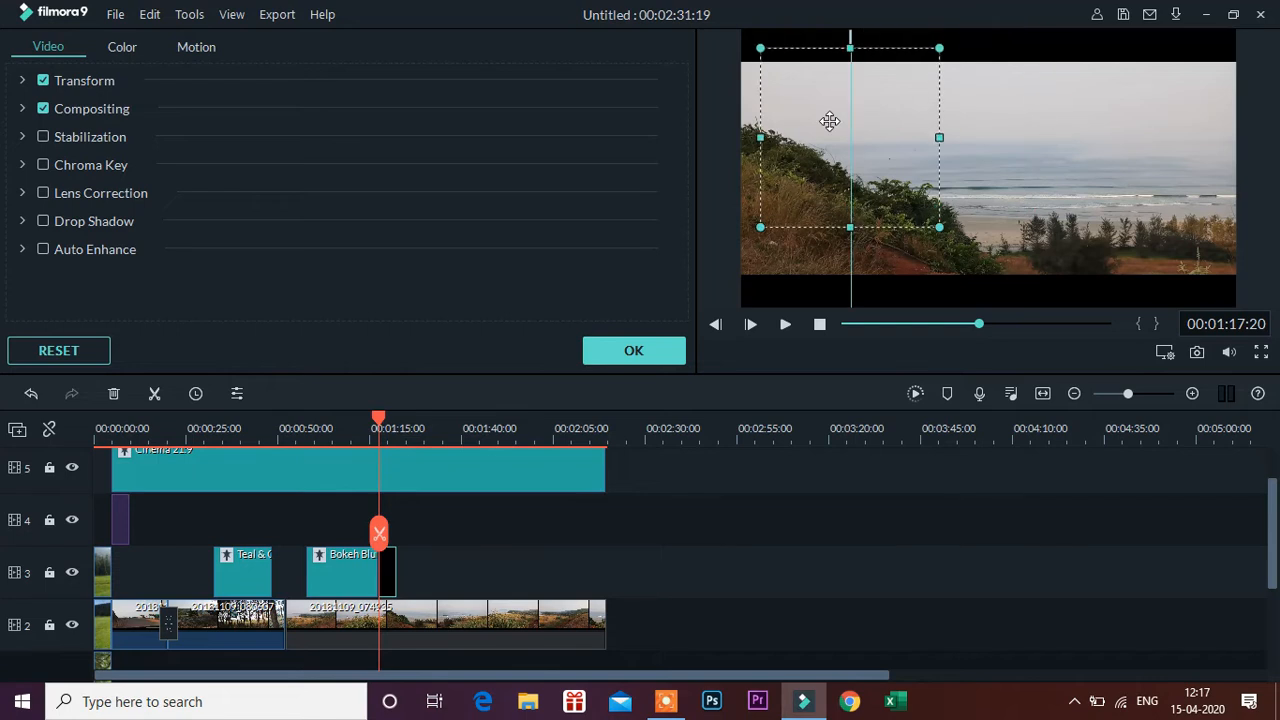
left_click_drag(939, 230, 885, 176)
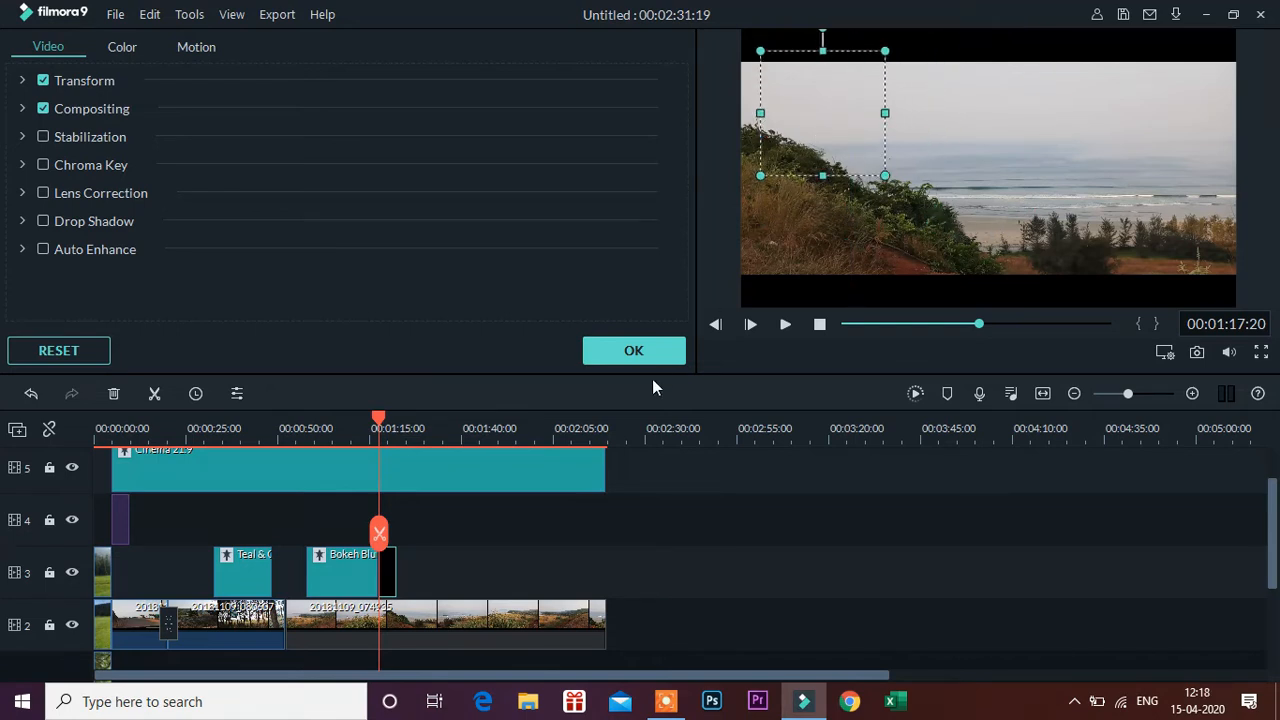
left_click(630, 352)
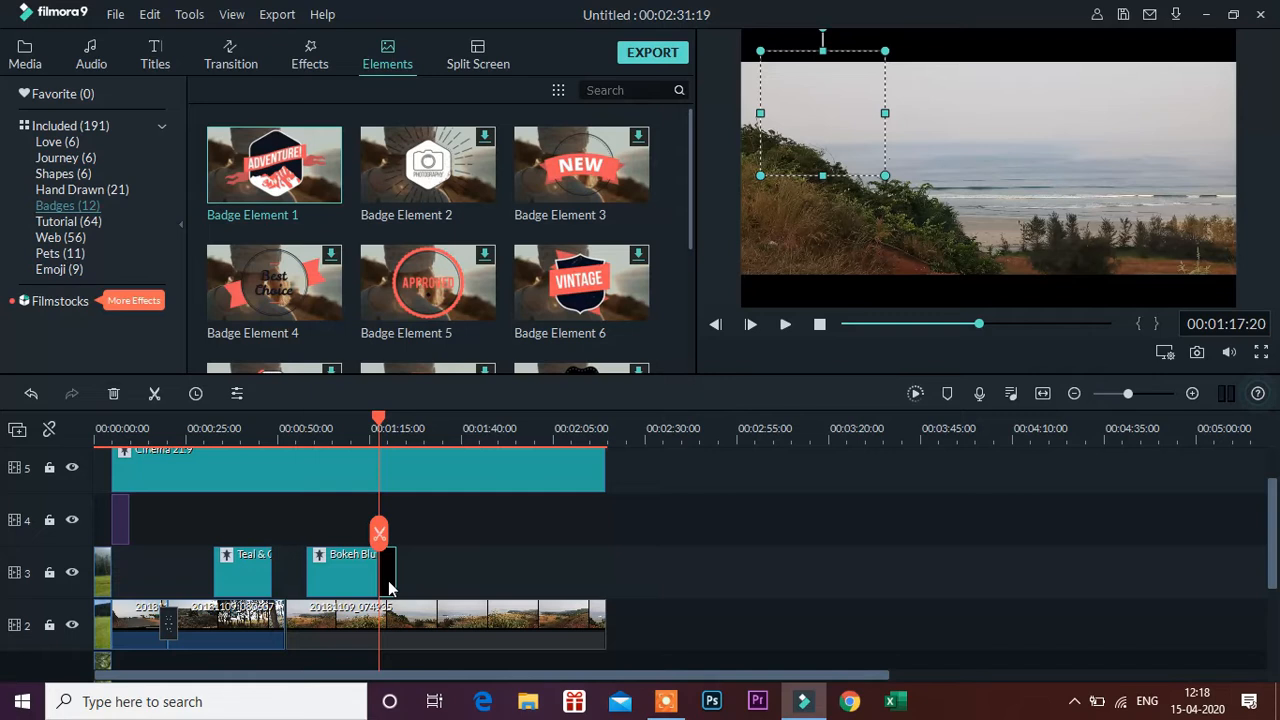
Reposition Badge Element 1, placed on track 6 at 00:01:19:05, so it lies fully inside the picture over the hillside
double_click(390, 588)
left_click(636, 350)
left_click_drag(822, 50, 825, 67)
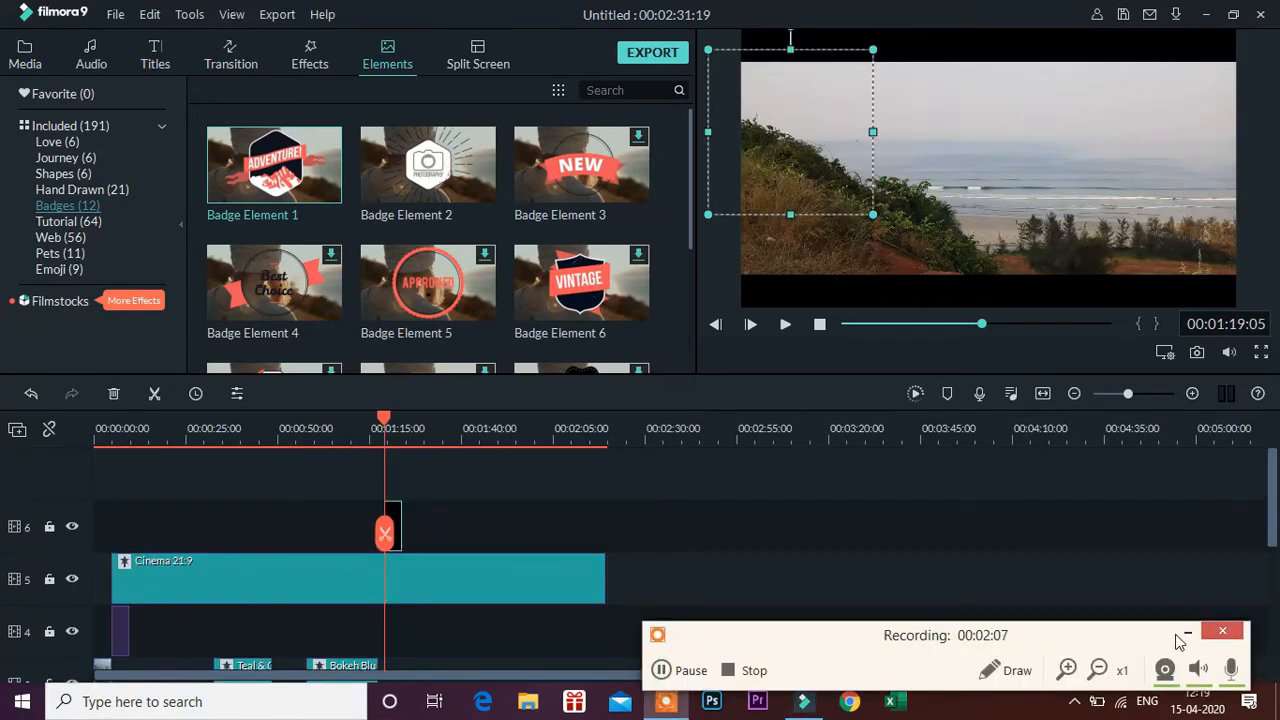
left_click_drag(786, 178, 845, 179)
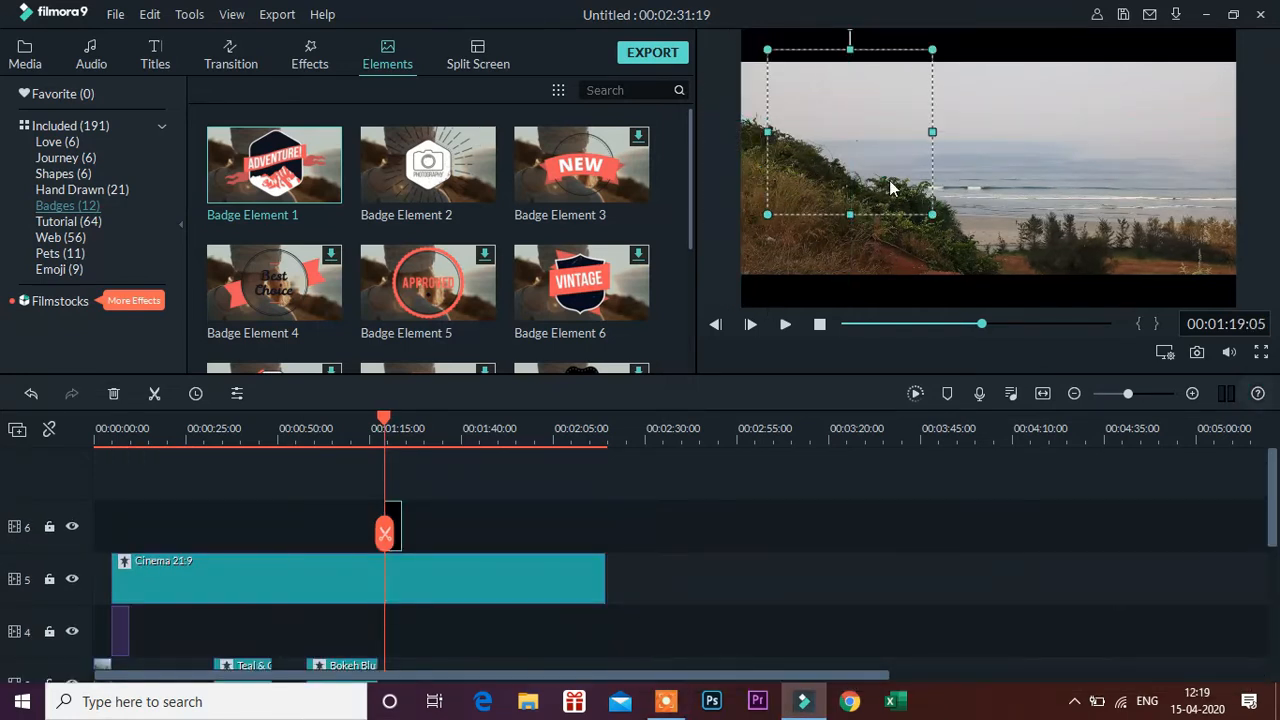
Play the section with the Adventure badge, open and close the badge's settings, and continue playback to 00:01:35:05
key("space")
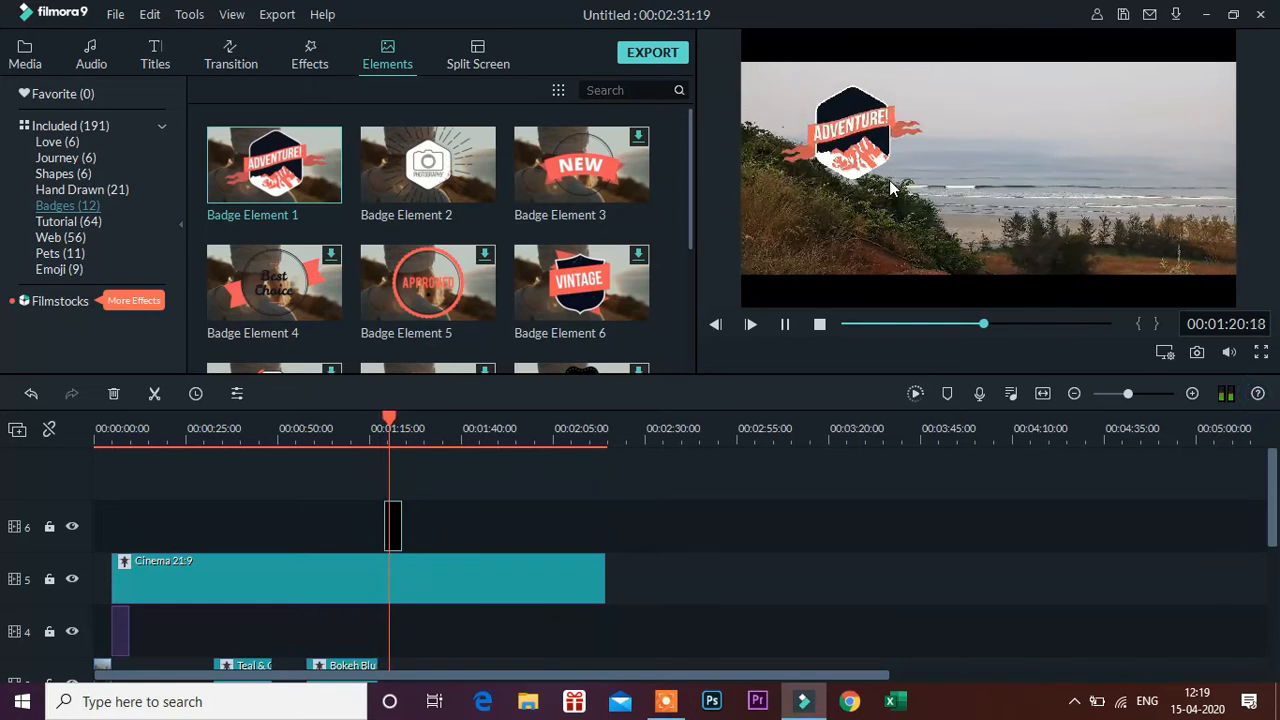
key("space")
double_click(870, 120)
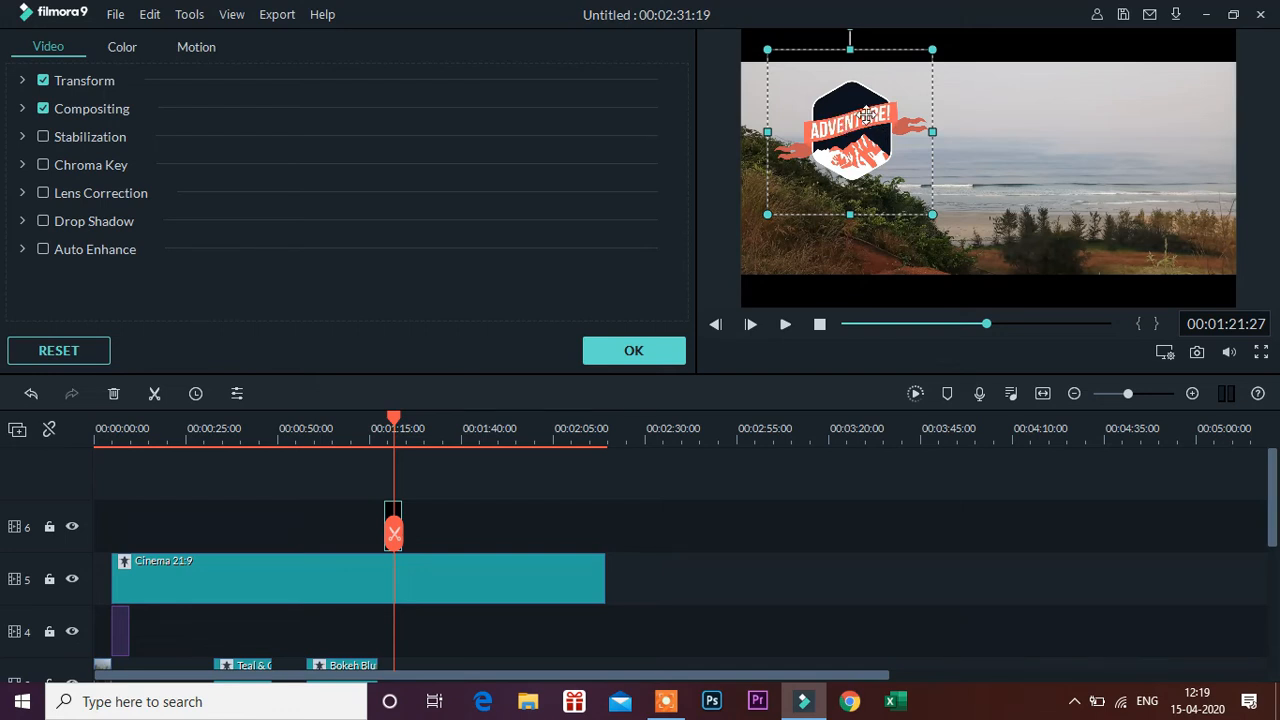
key("space")
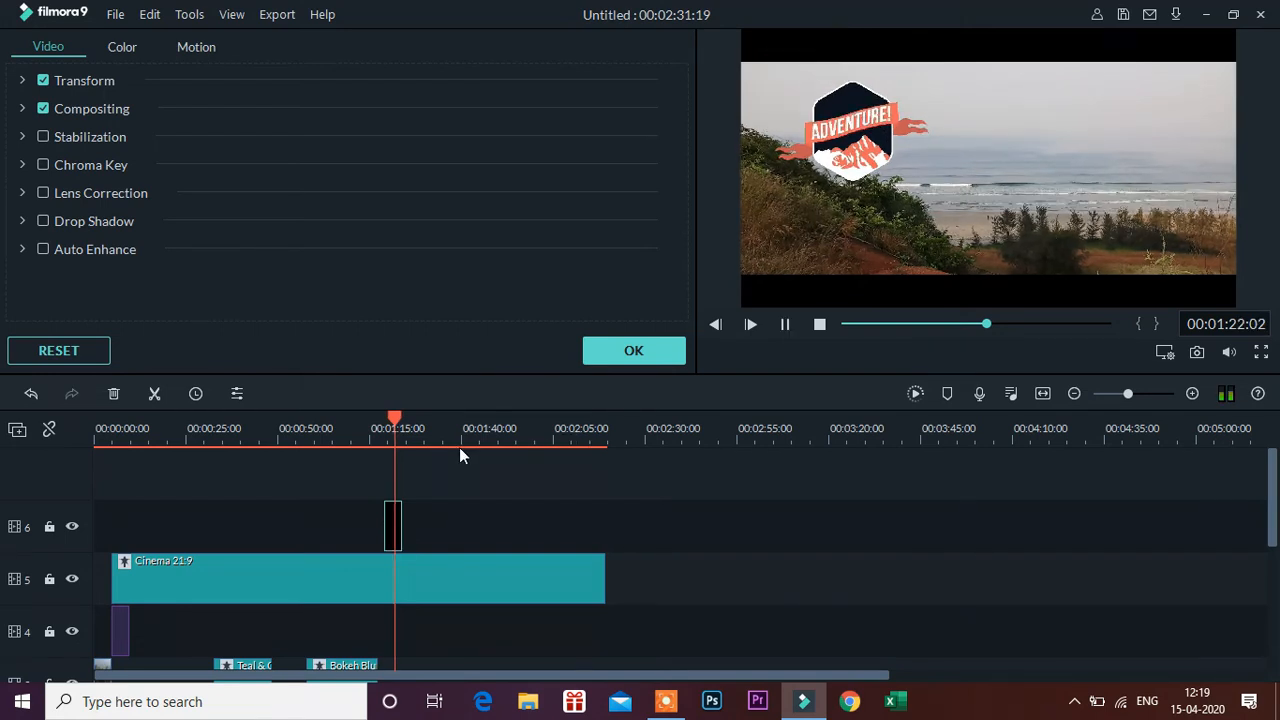
left_click(615, 358)
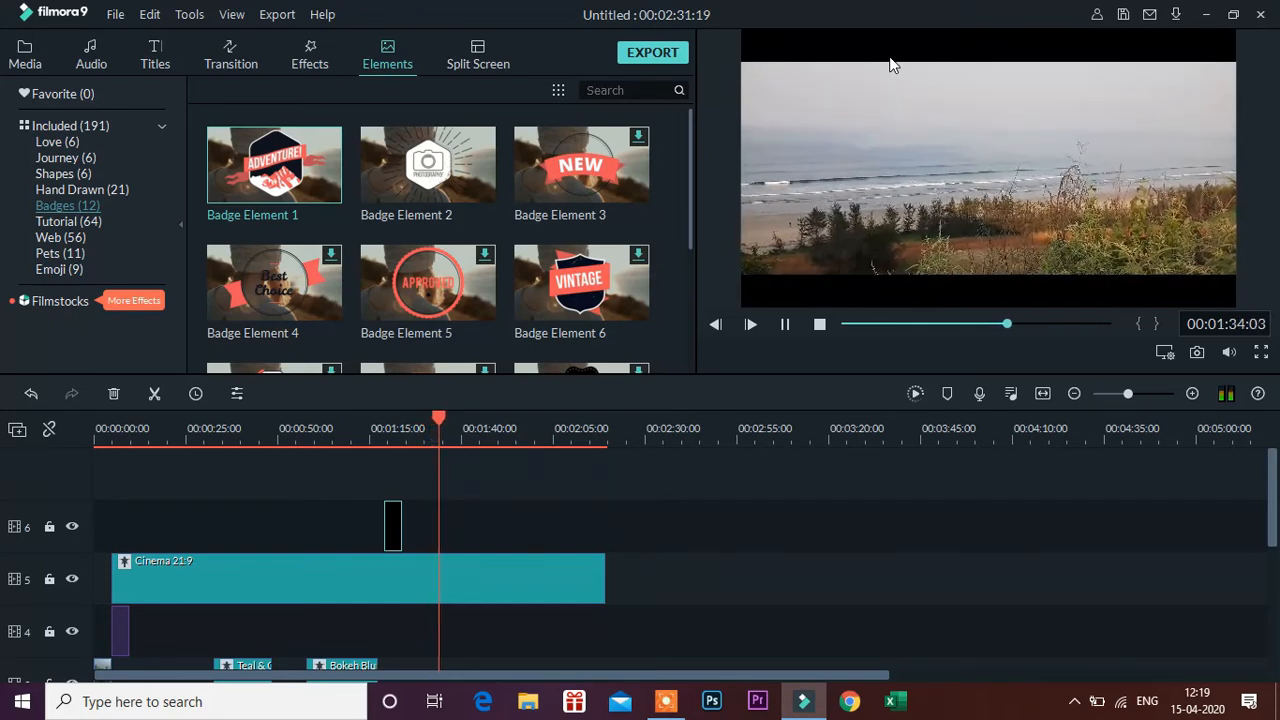
key("space")
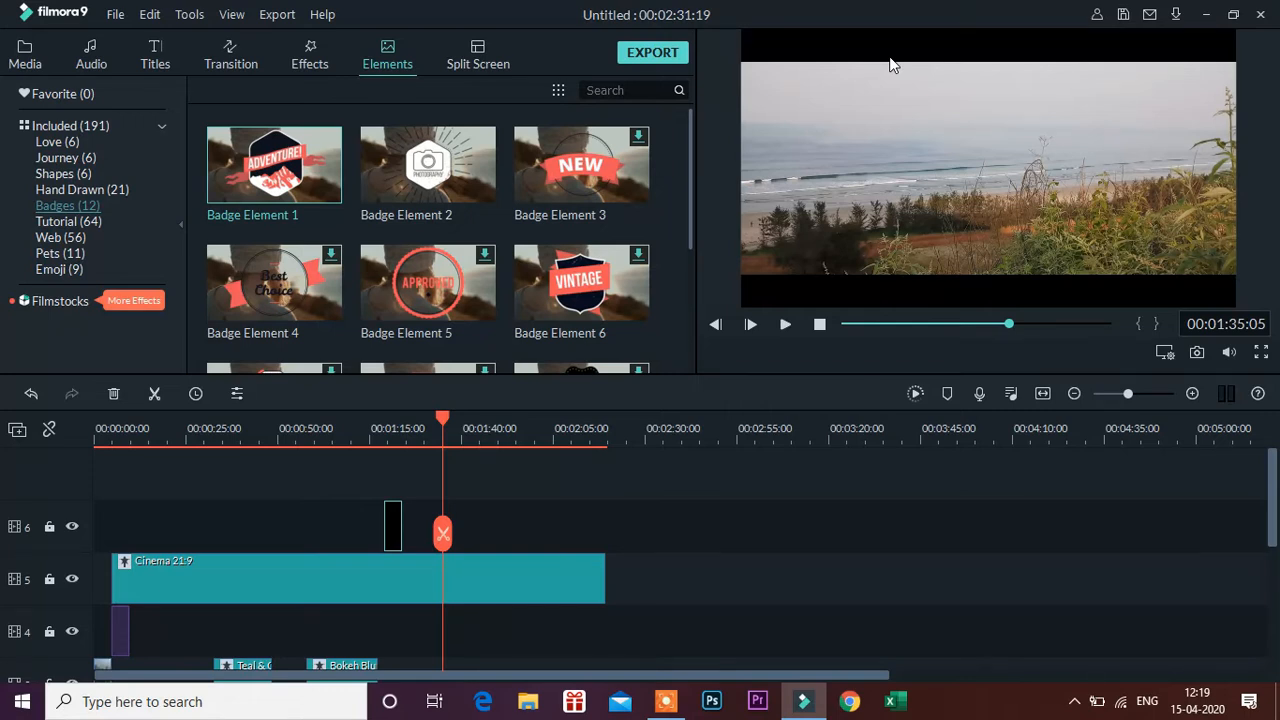
Add a three-column split screen after Cinema 21:9 on track 5, filled with the forest path clip, 20181109_082629 and 20181109_082927
left_click(476, 54)
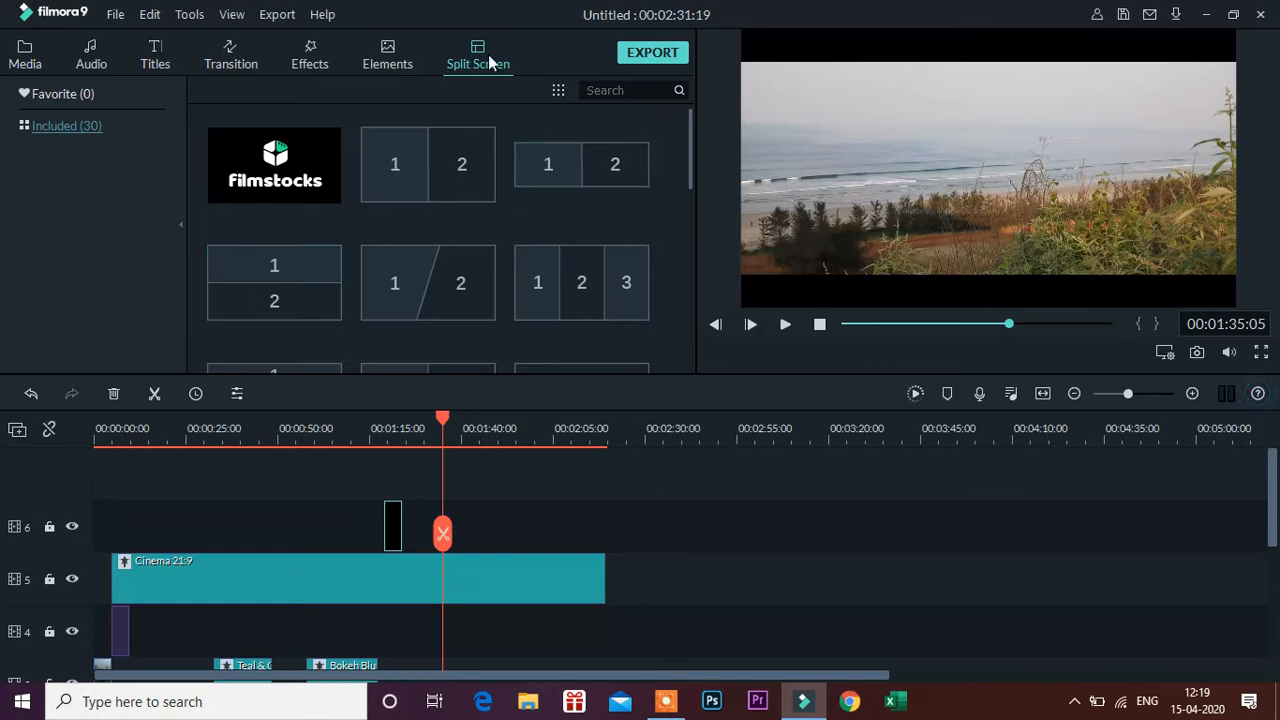
left_click_drag(601, 290, 624, 569)
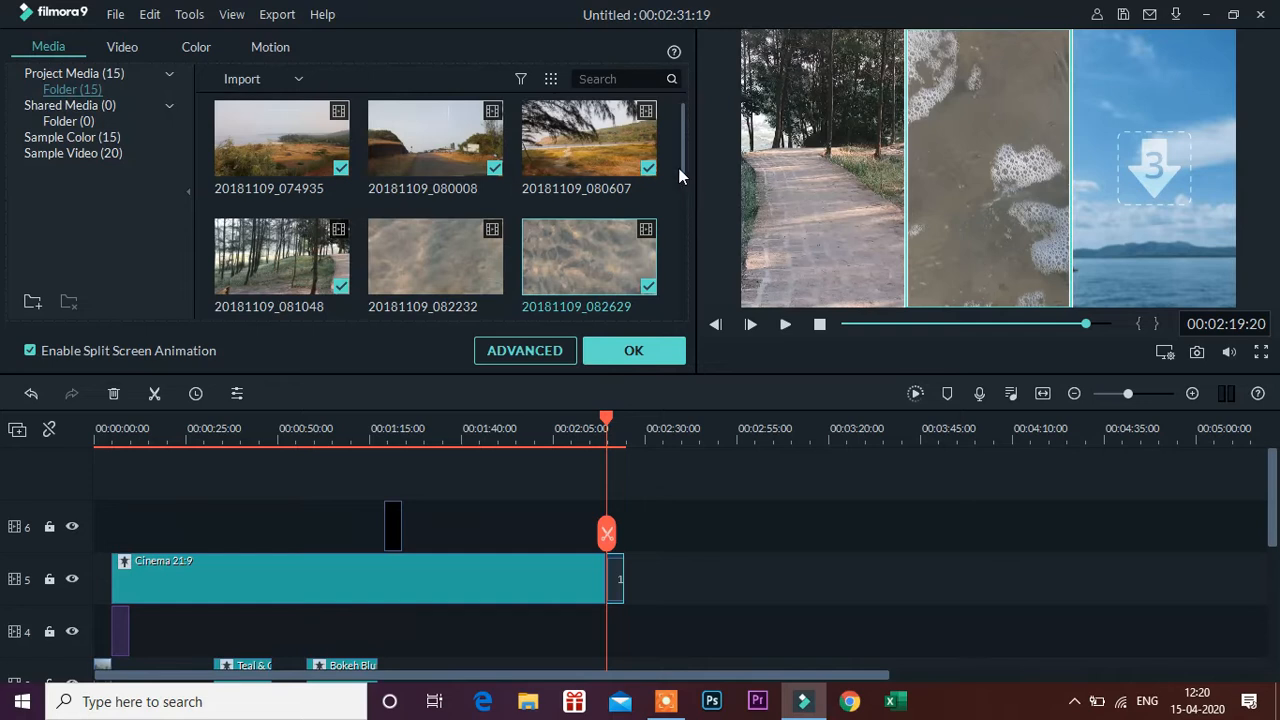
left_click_drag(682, 174, 683, 221)
left_click_drag(300, 253, 1097, 210)
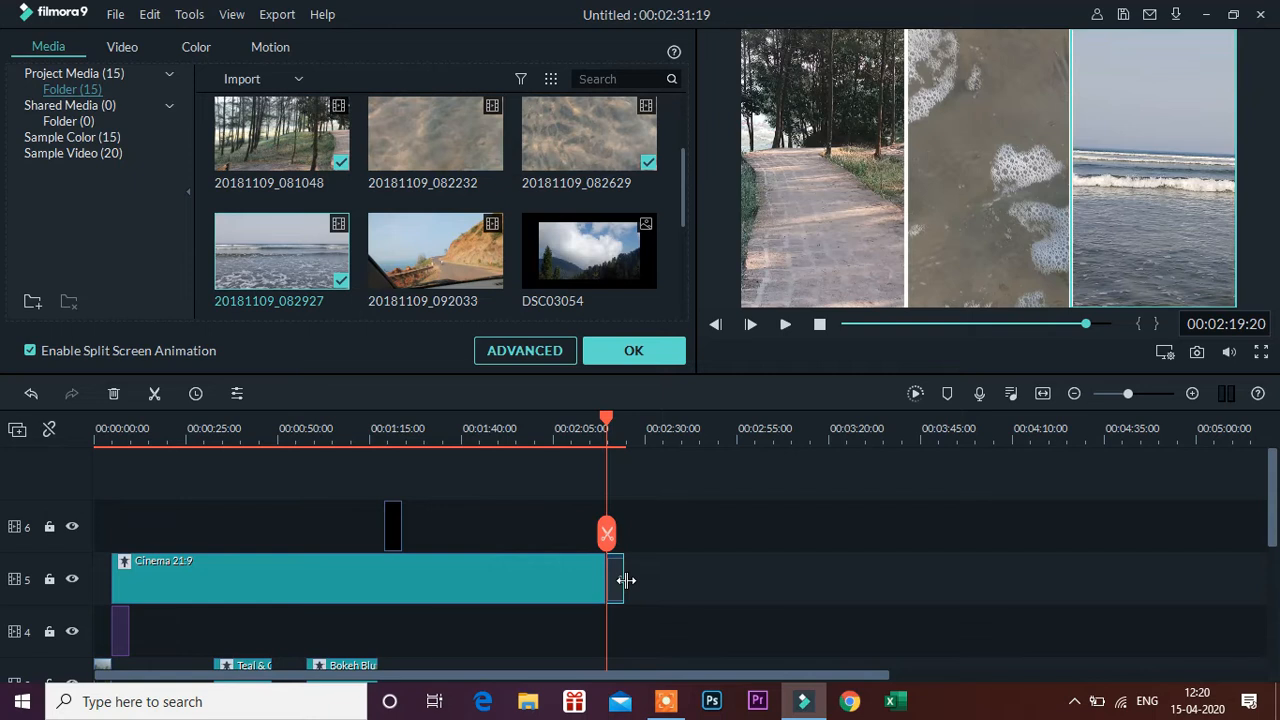
Extend the split screen clip to end at 00:02:41:10 and play its opening animation up to 00:02:20:28
left_click_drag(626, 580, 686, 588)
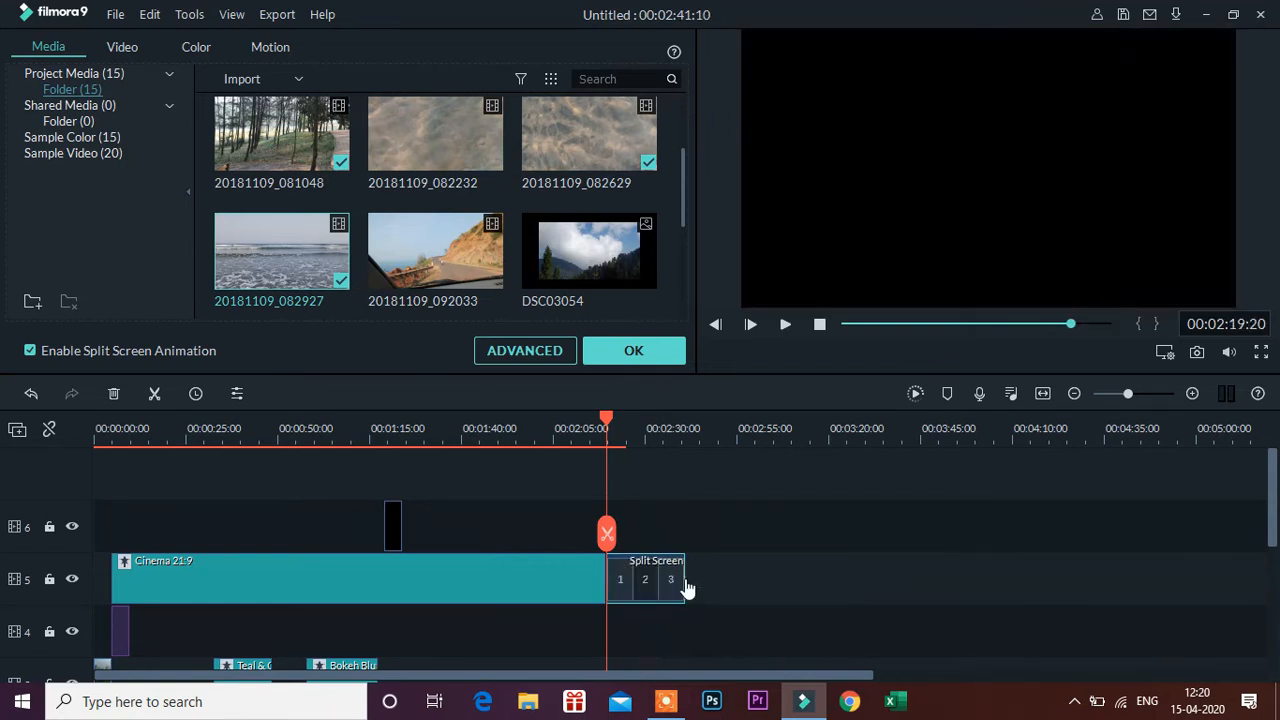
key("space")
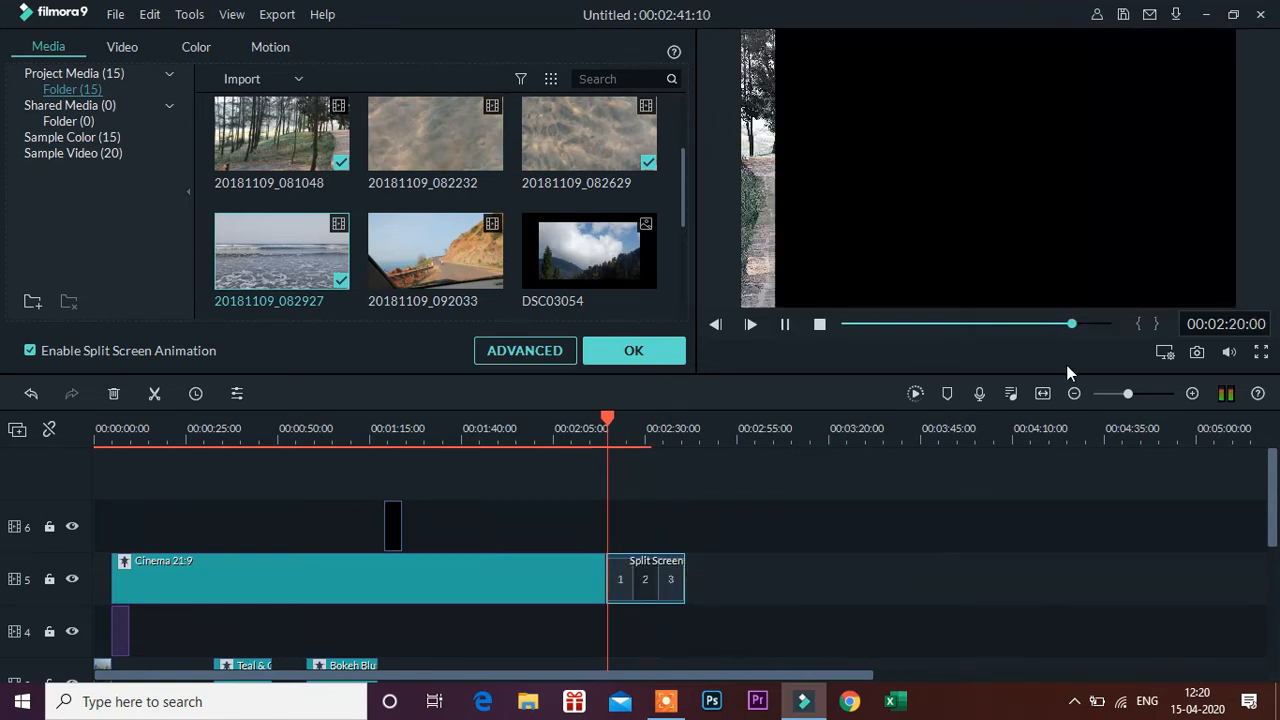
key("space")
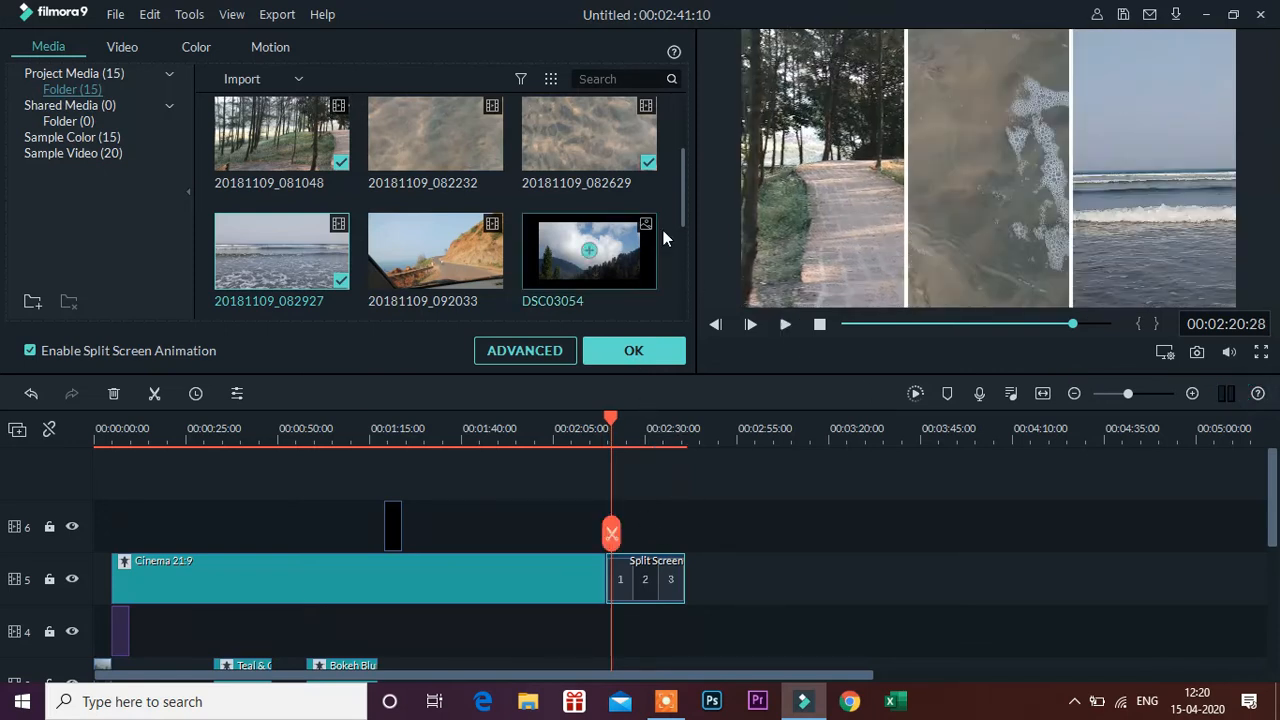
Replace the forest path clip in the split screen's first pane with the photo DSC03054
left_click_drag(682, 197, 685, 237)
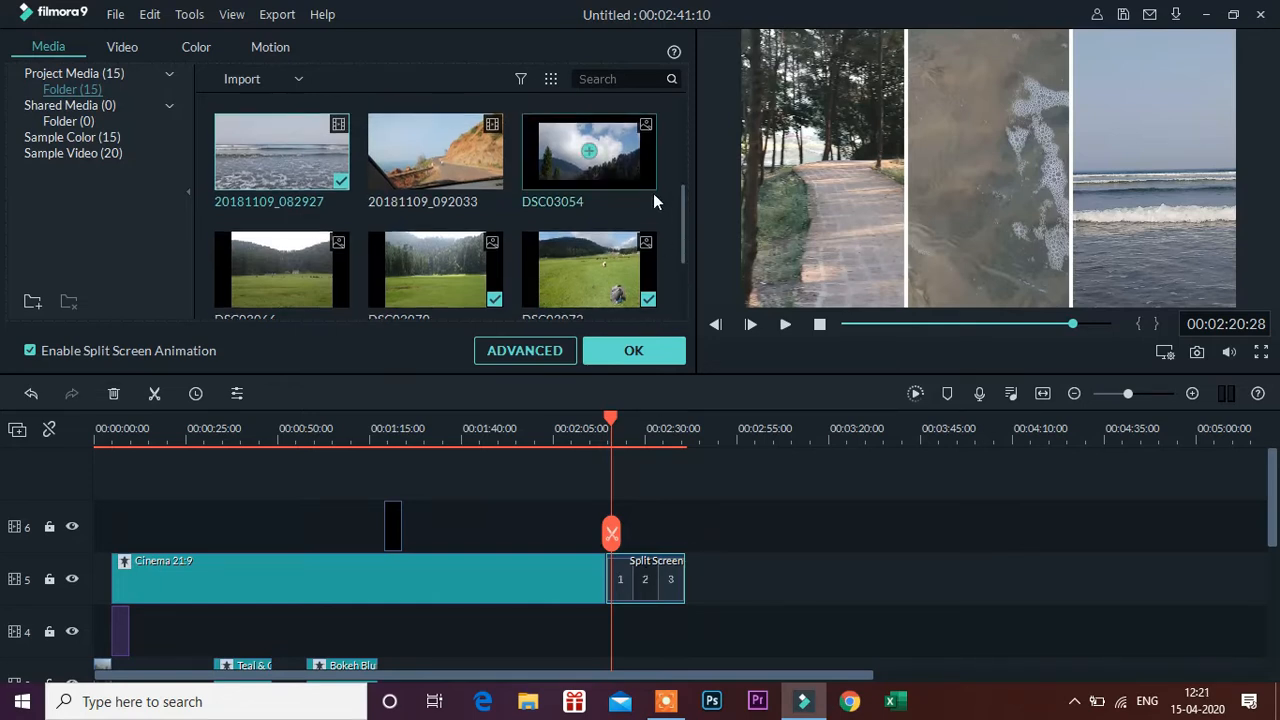
left_click_drag(607, 172, 758, 195)
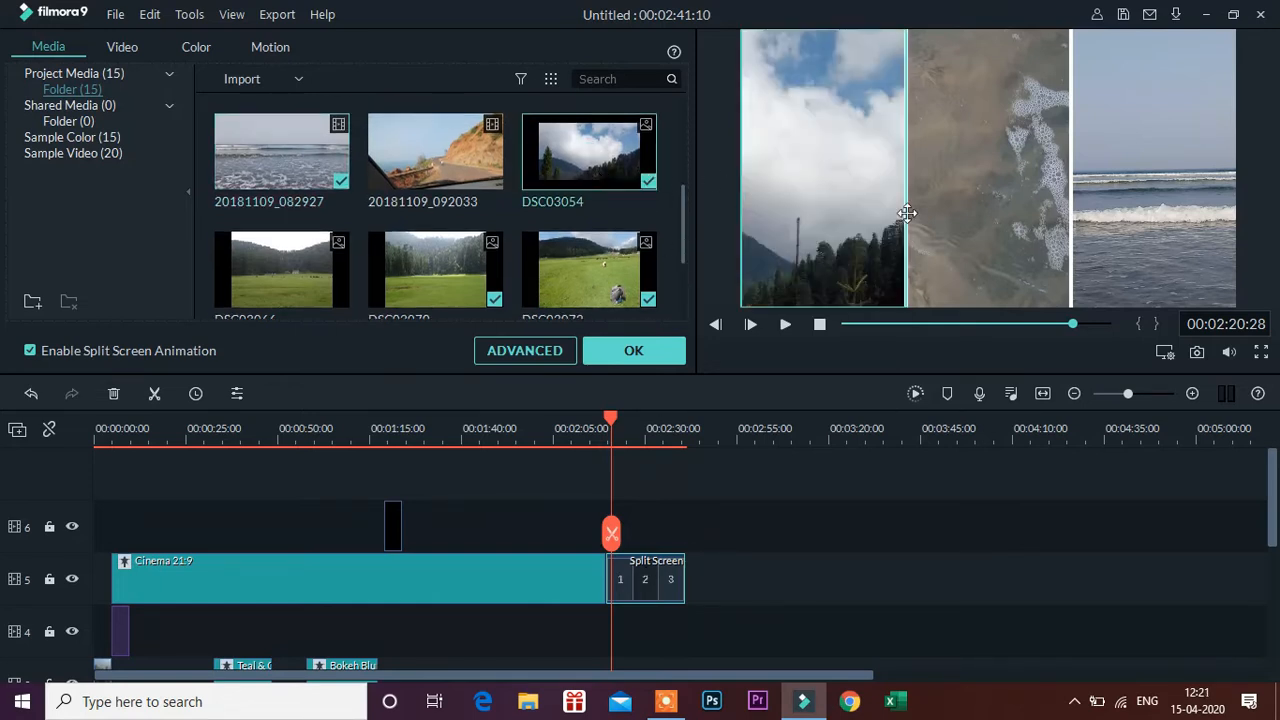
Shift the photo in the split screen's first pane upward, and fill the second and third panes with photos DSC03070 and DSC03072
left_click(848, 114)
left_click_drag(854, 195, 845, 73)
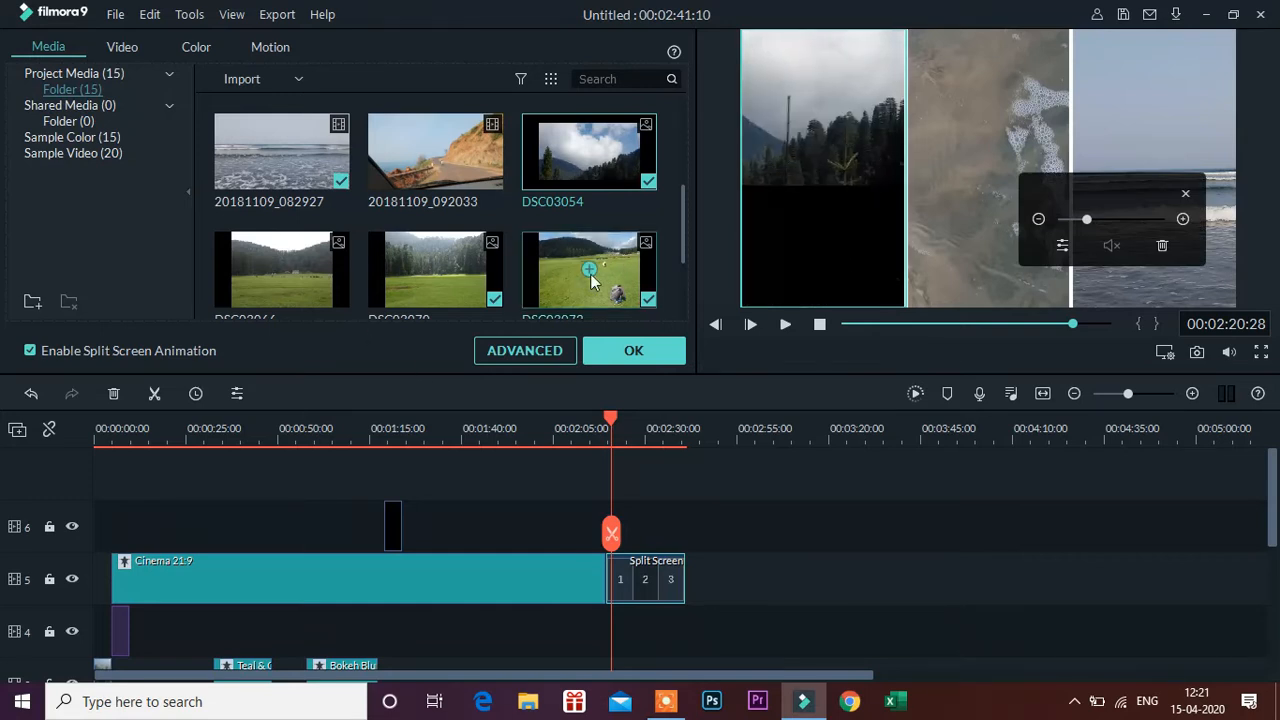
left_click_drag(453, 292, 965, 157)
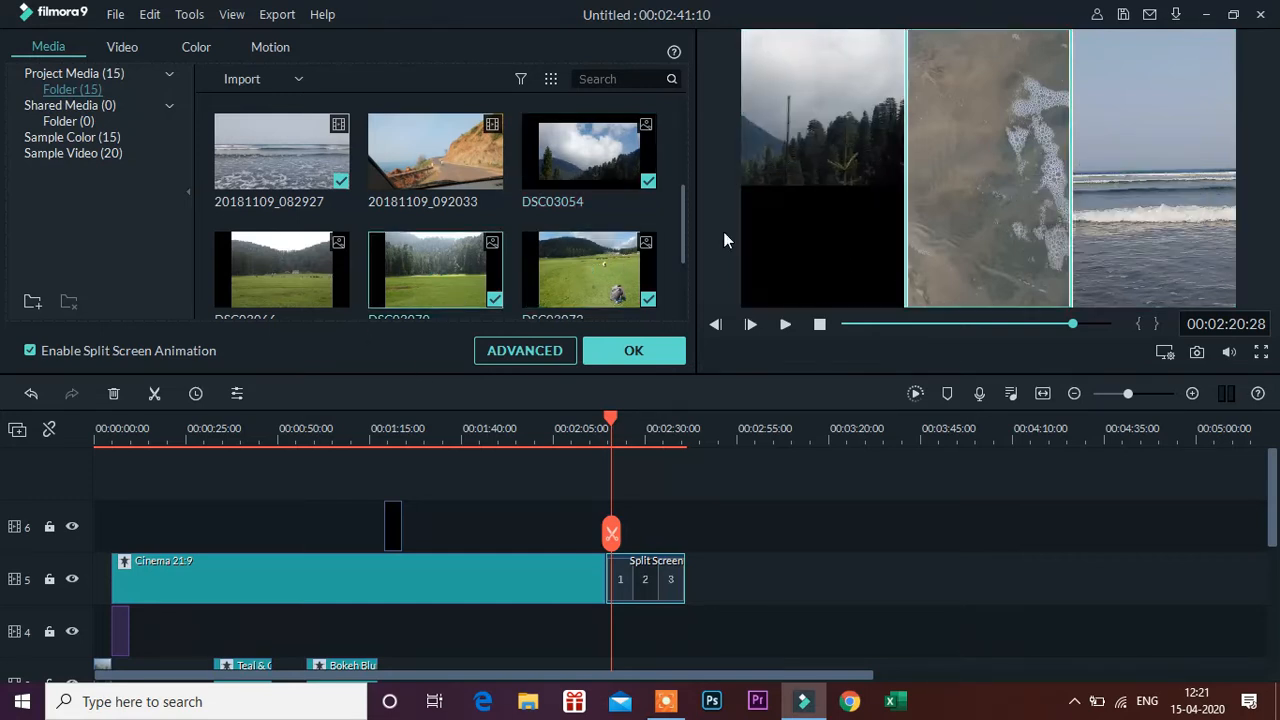
left_click_drag(592, 292, 990, 170)
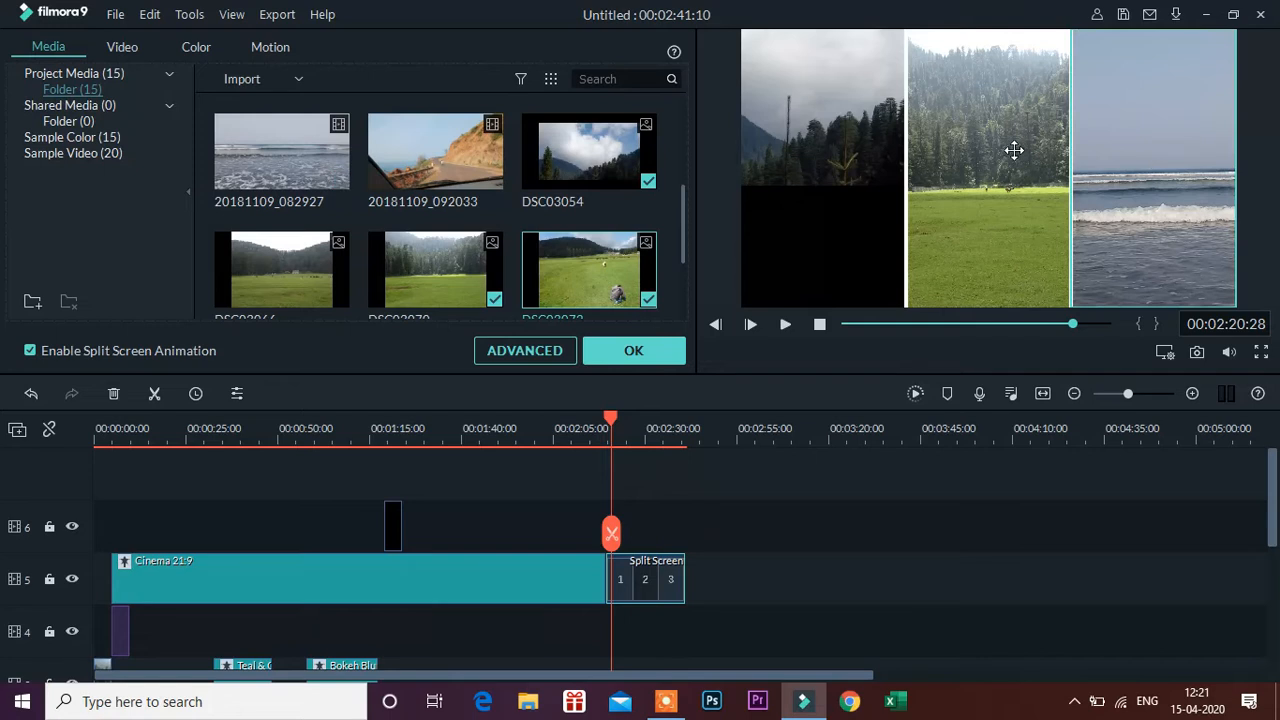
left_click_drag(1089, 297, 1089, 297)
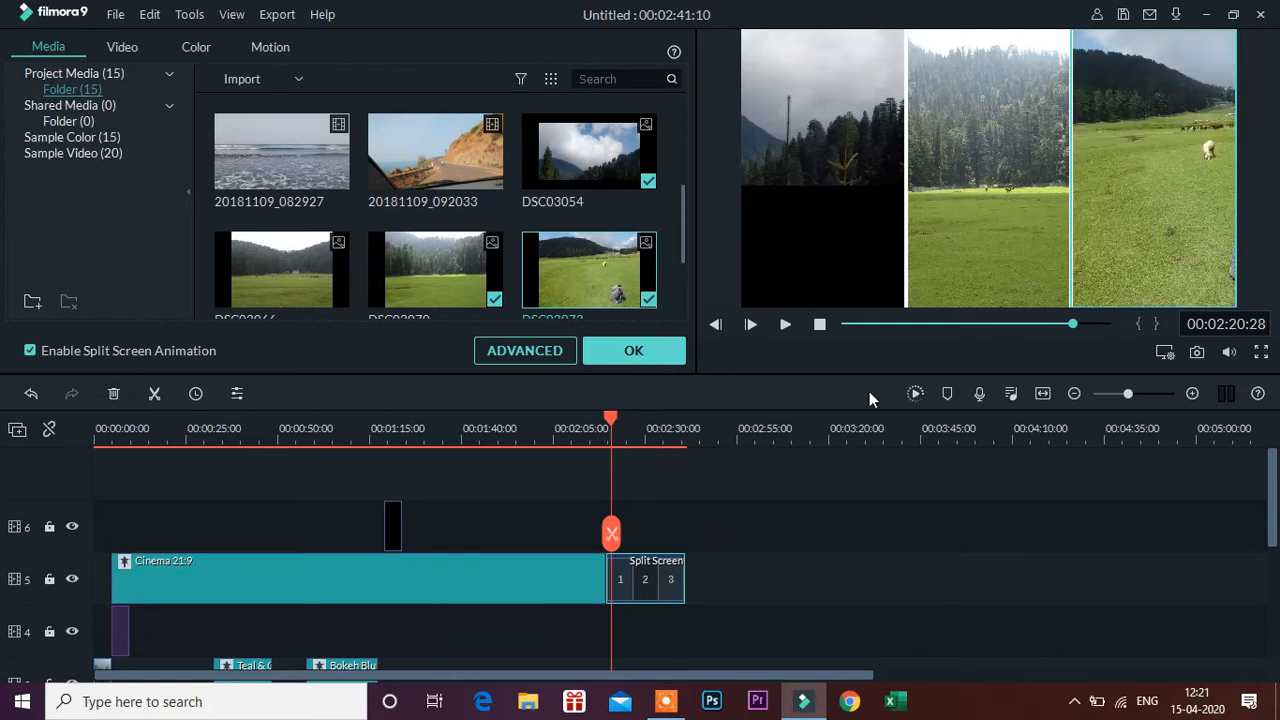
Play the split screen up to 00:02:27:03, and view the settings of the last clip on track 2 and the Arms_of_Heaven audio
key("space")
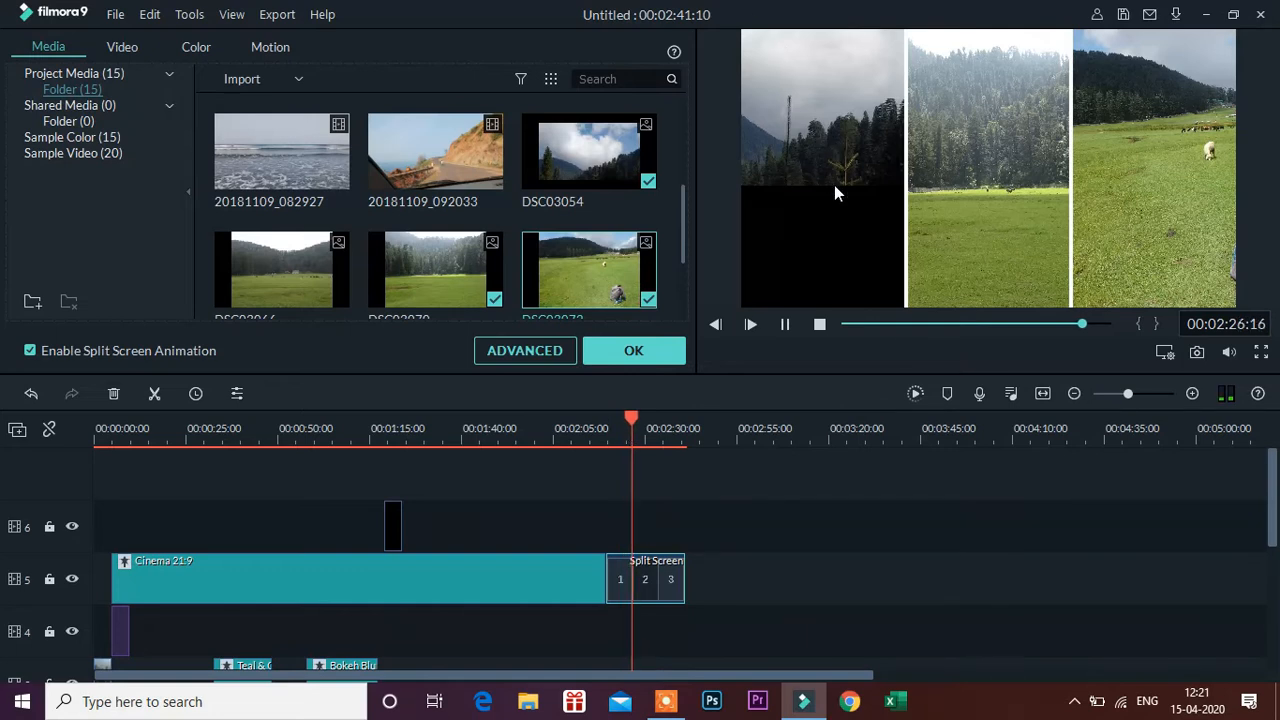
left_click_drag(1276, 470, 1274, 560)
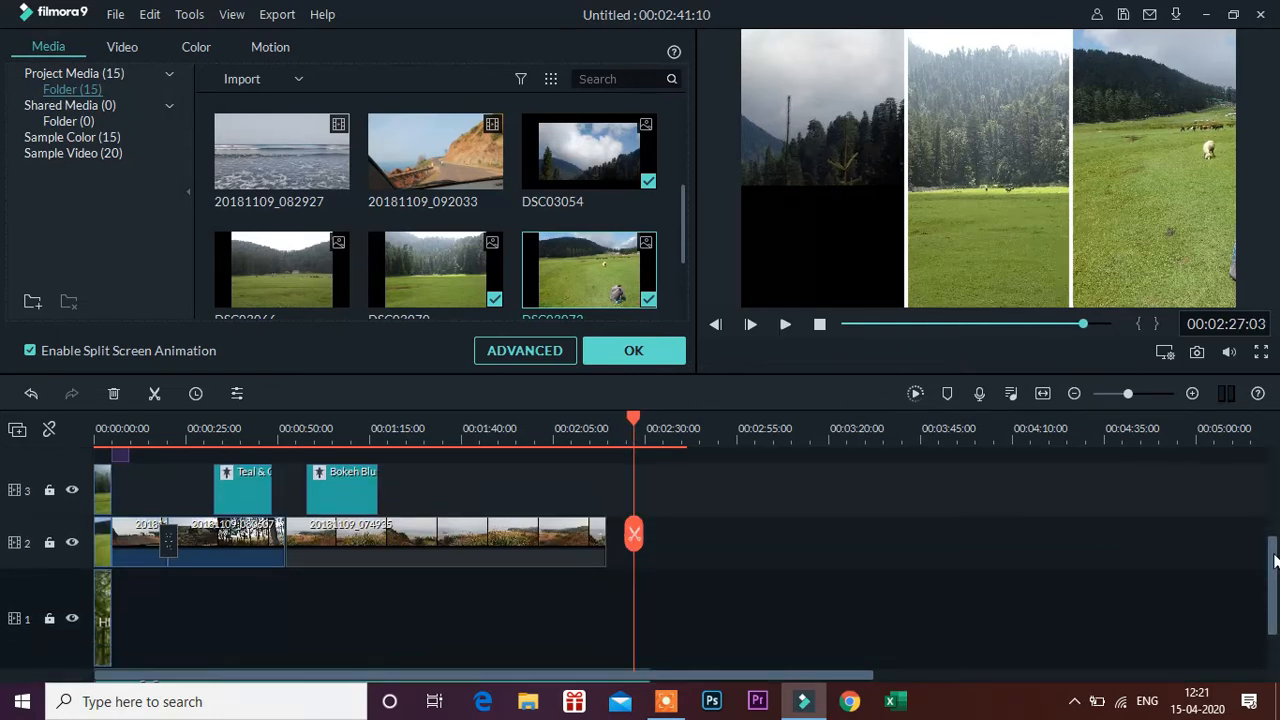
double_click(584, 556)
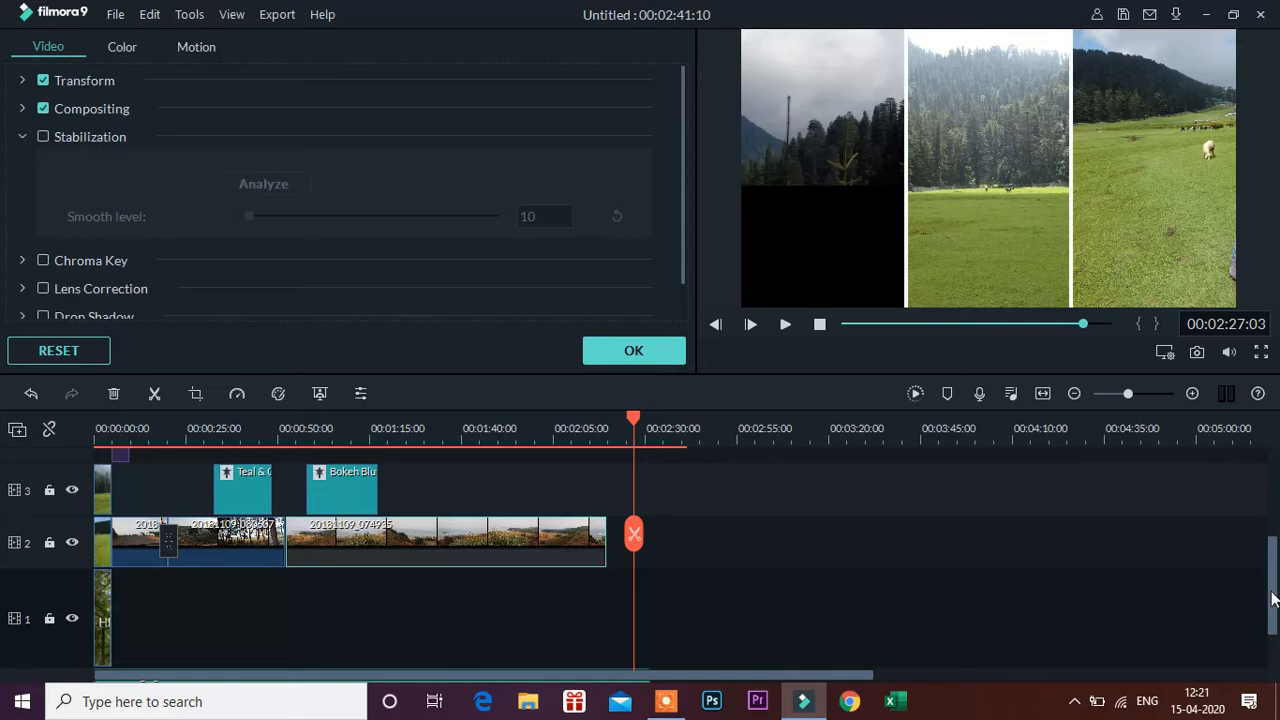
scroll(1274, 598, "down", 2)
left_click(476, 621)
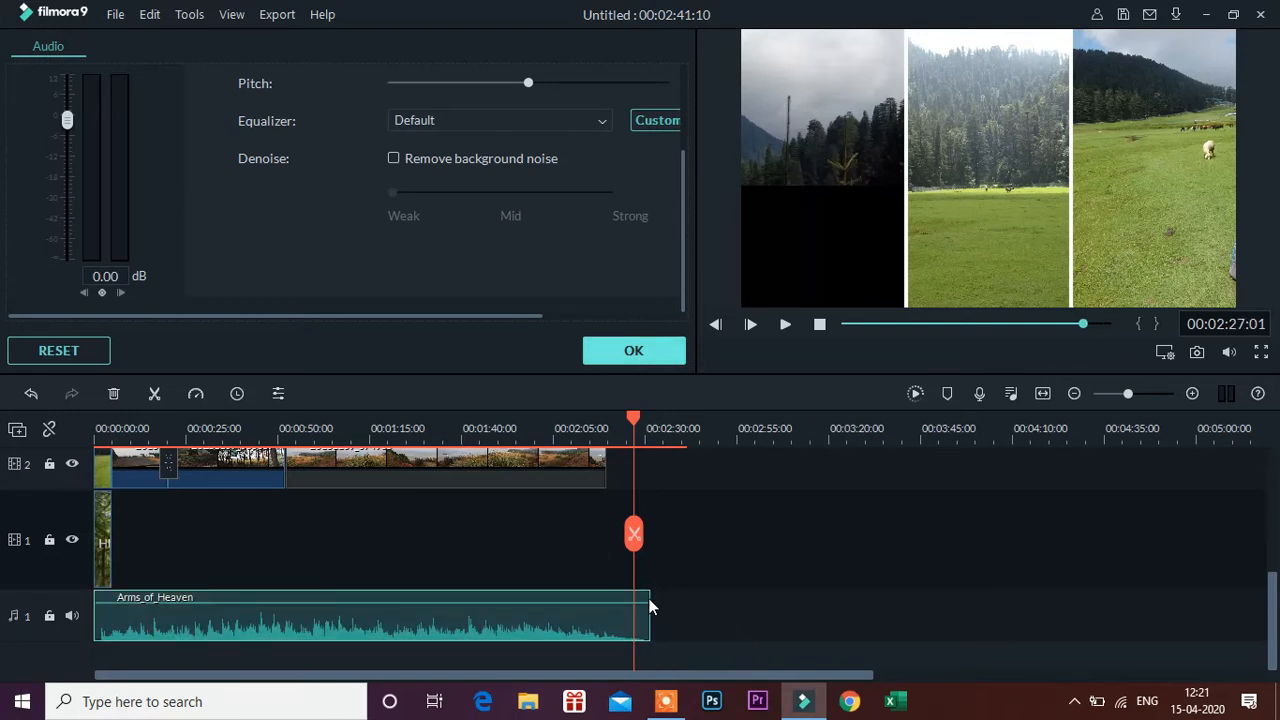
left_click(645, 347)
Add a copy of the Arms_of_Heaven audio directly after the original and trim it to end with the split screen at 00:02:41:10
left_click(603, 620)
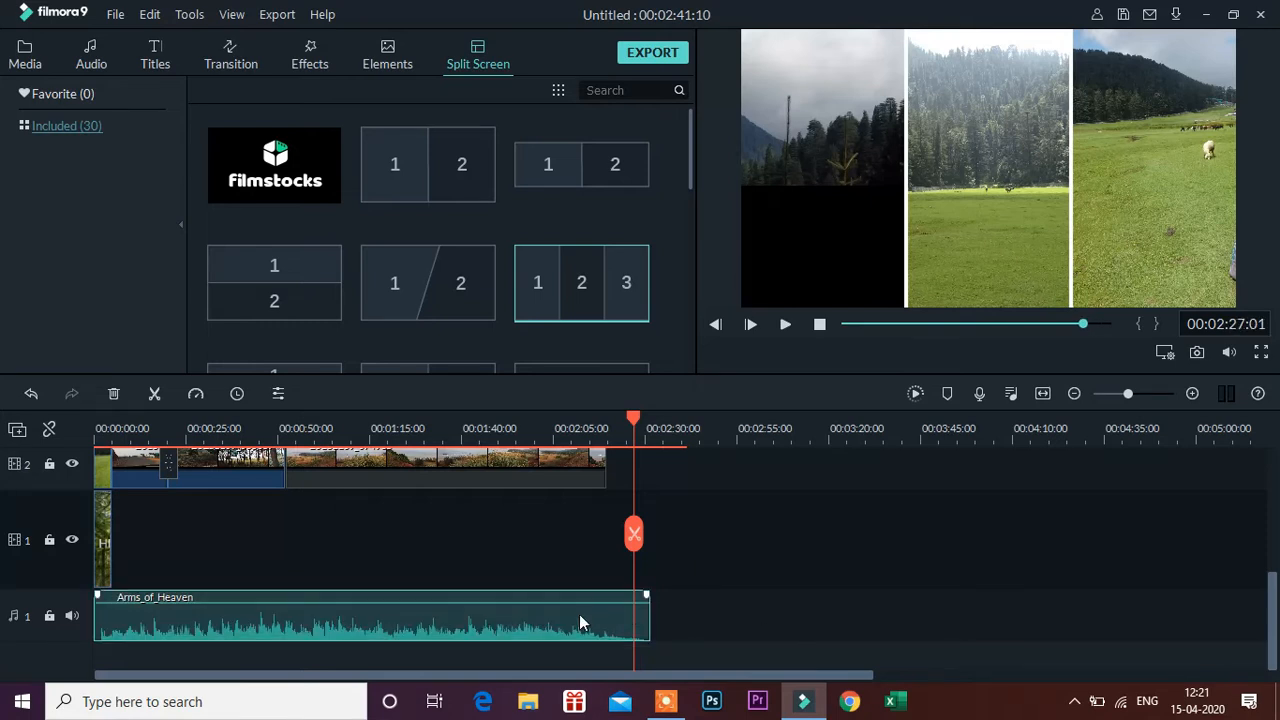
left_click(888, 644)
mouse_move(637, 424)
left_mouse_down()
mouse_move(667, 422)
mouse_move(655, 428)
left_mouse_up()
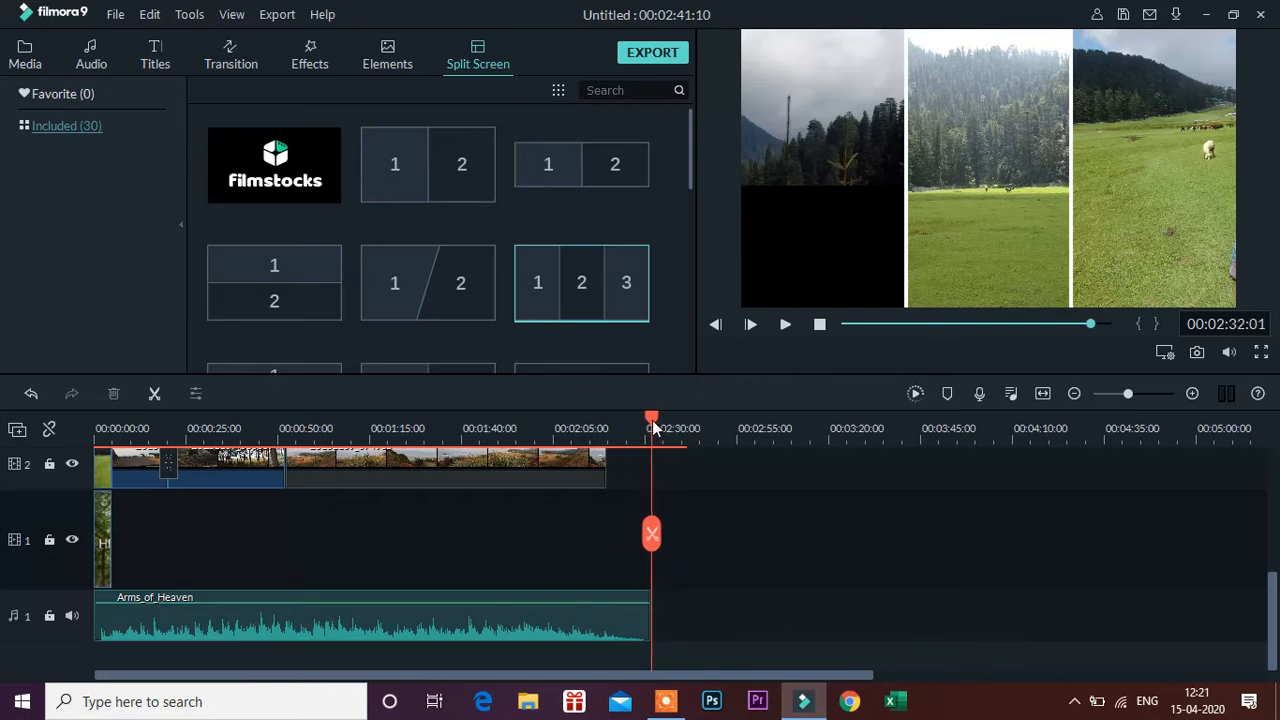
key("ctrl+v")
left_click(1189, 628)
left_click_drag(1207, 617, 685, 611)
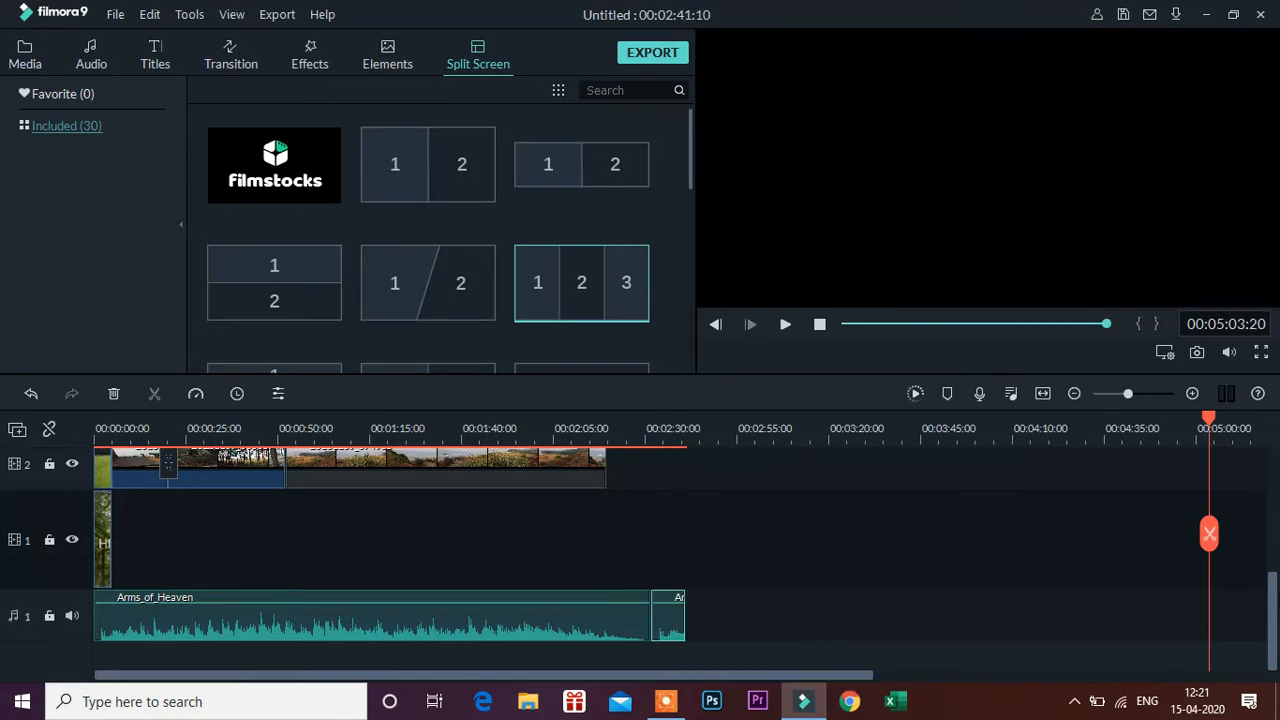
Play the project's opening past 00:00:16:22, and play from 00:02:16:28 into the split screen up to 00:02:29:04
left_click_drag(1273, 614, 1273, 485)
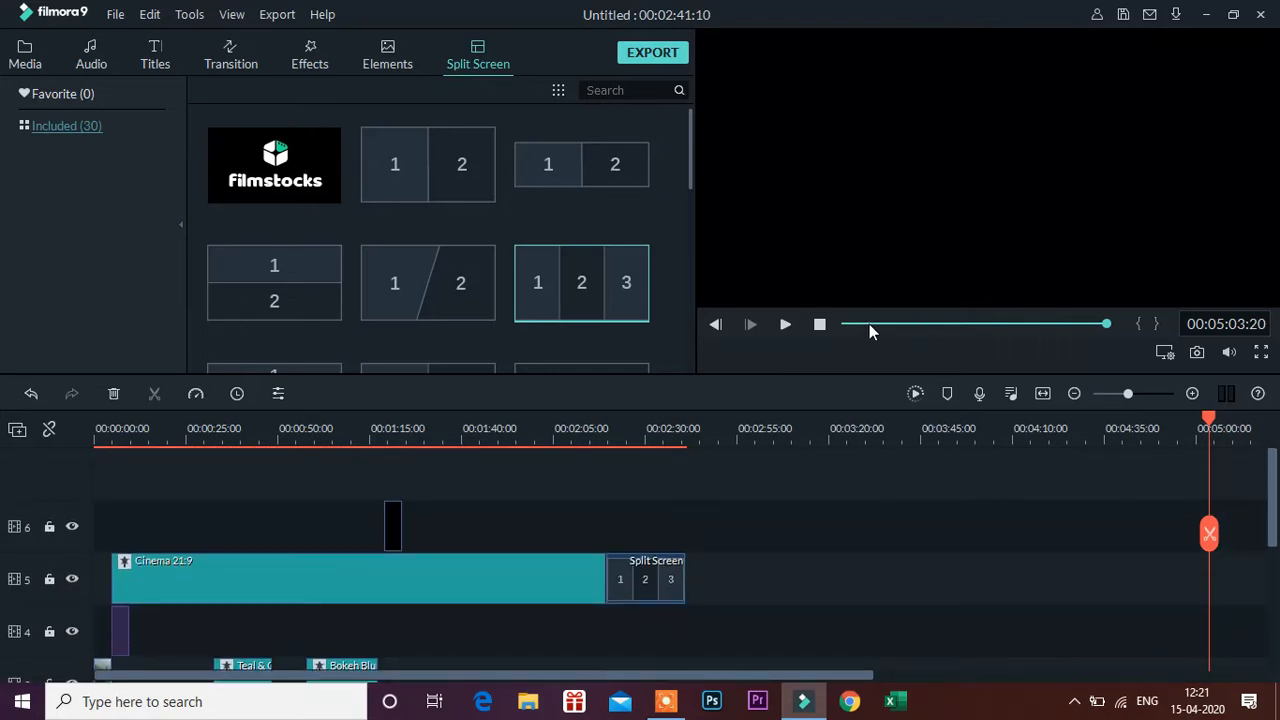
left_click(785, 324)
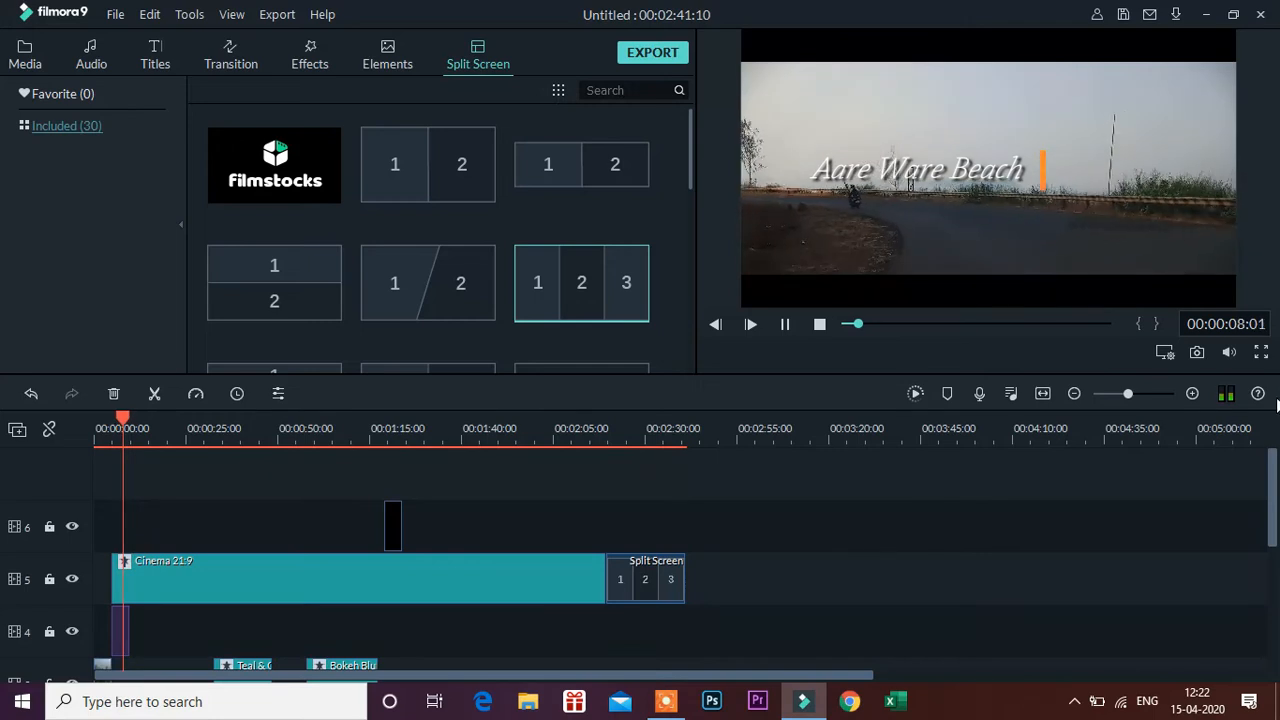
left_click_drag(1275, 483, 1274, 528)
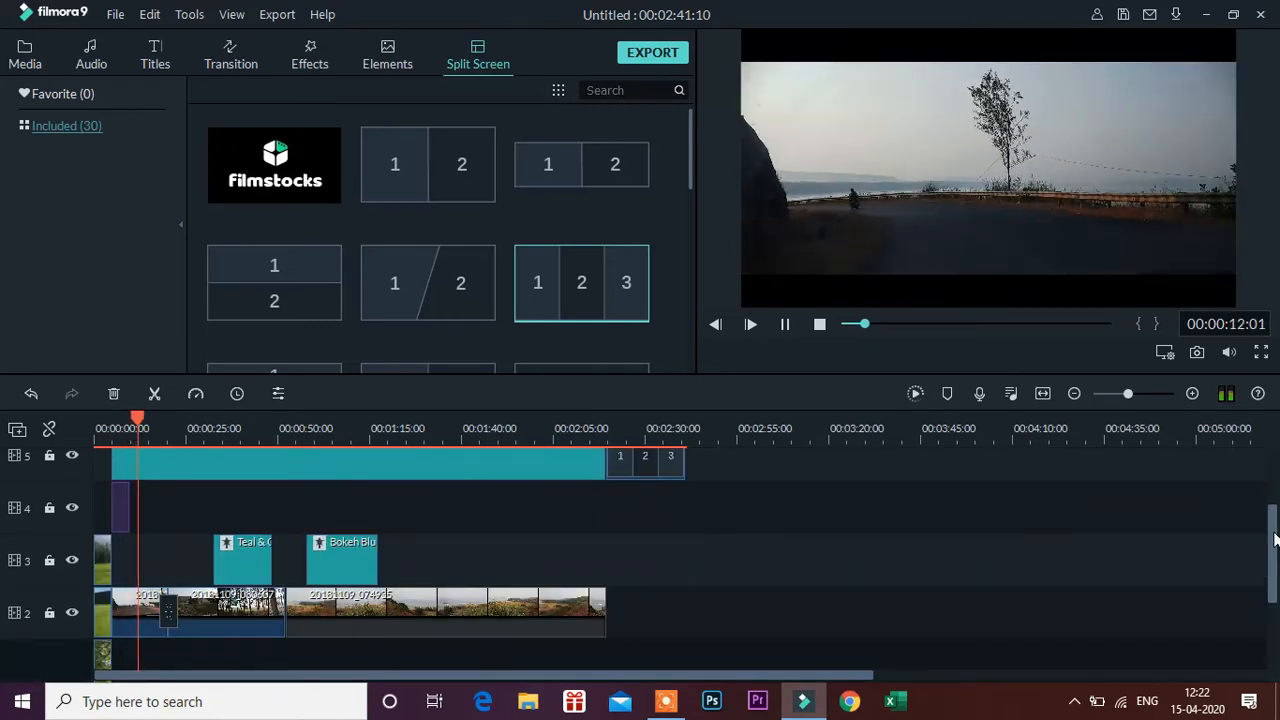
left_click_drag(1275, 539, 1273, 480)
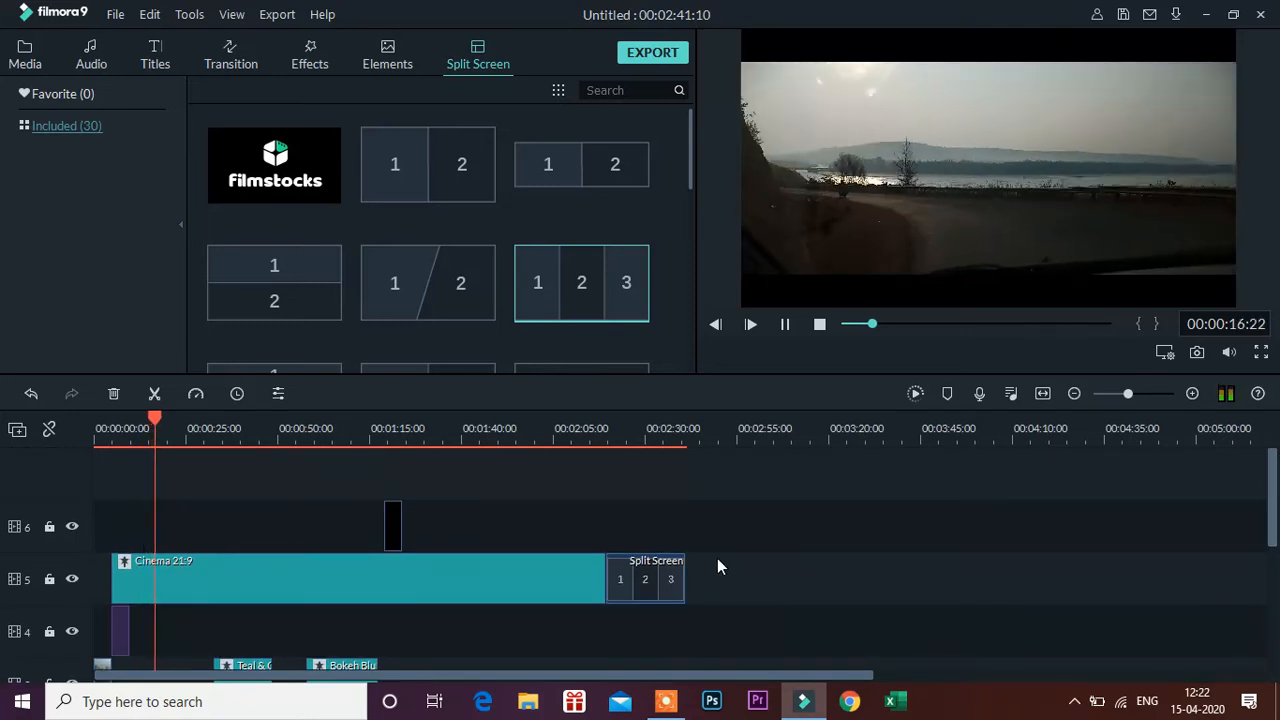
left_click(1067, 326)
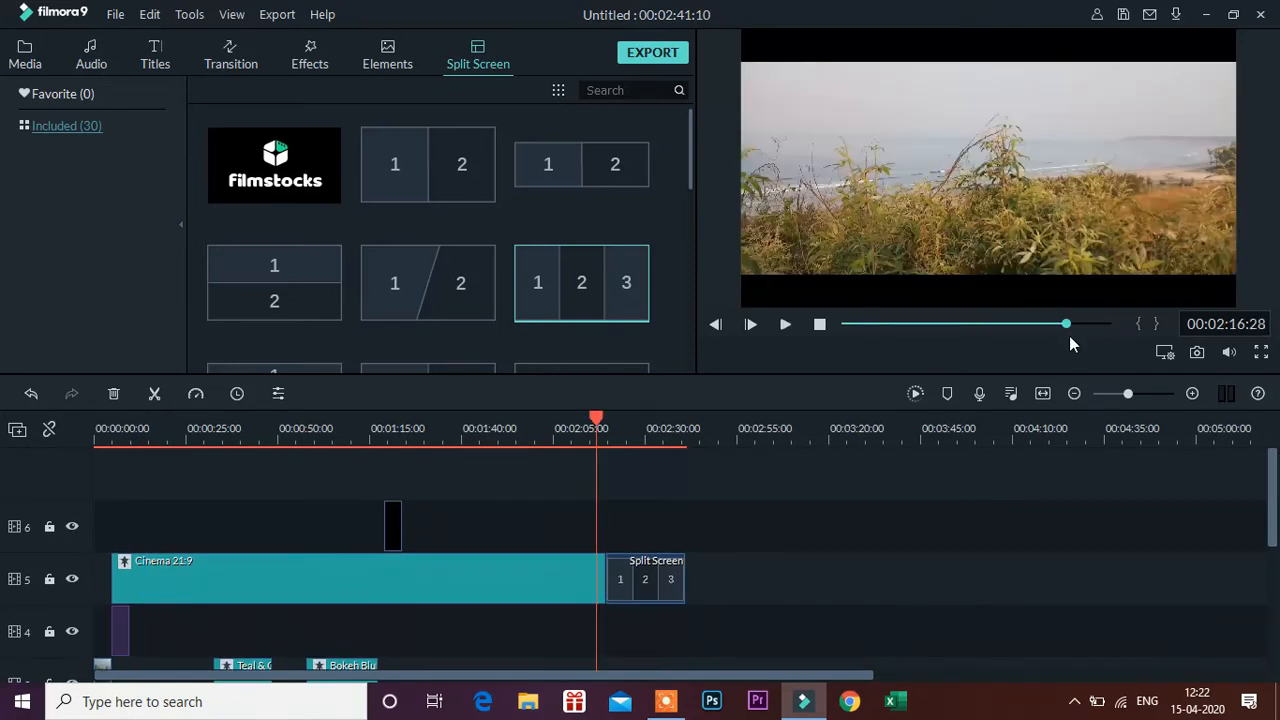
key("space")
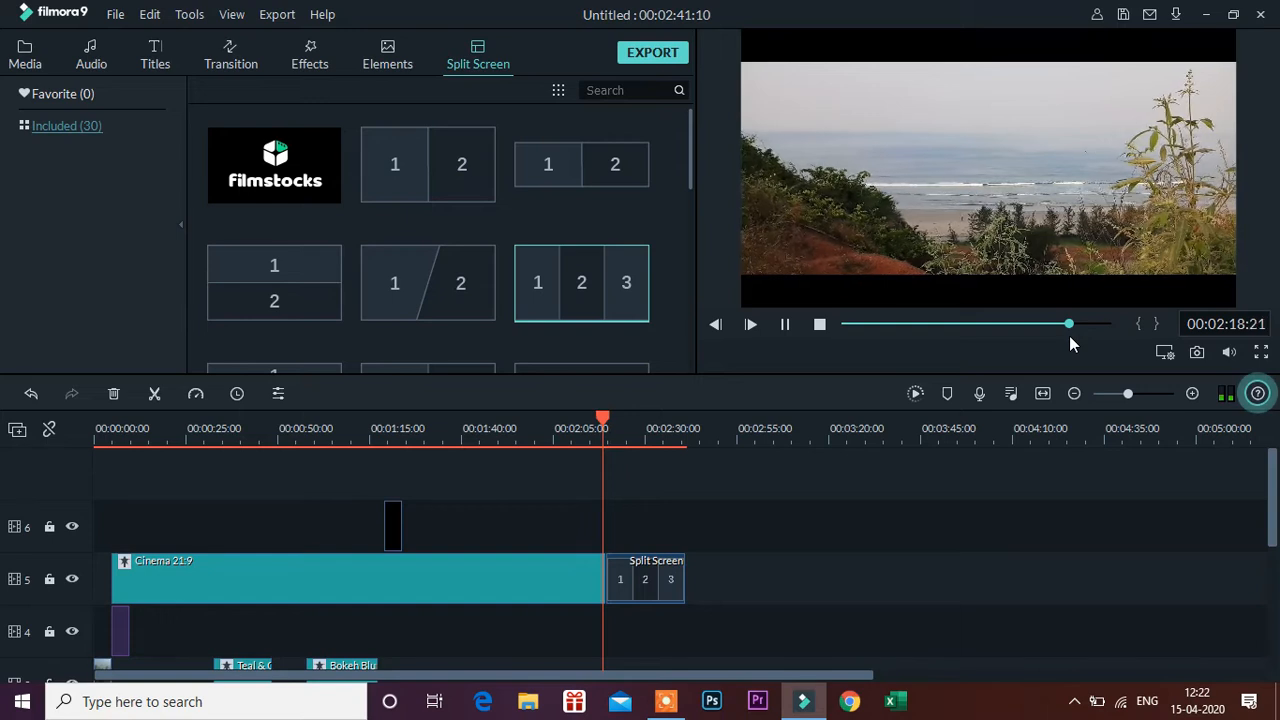
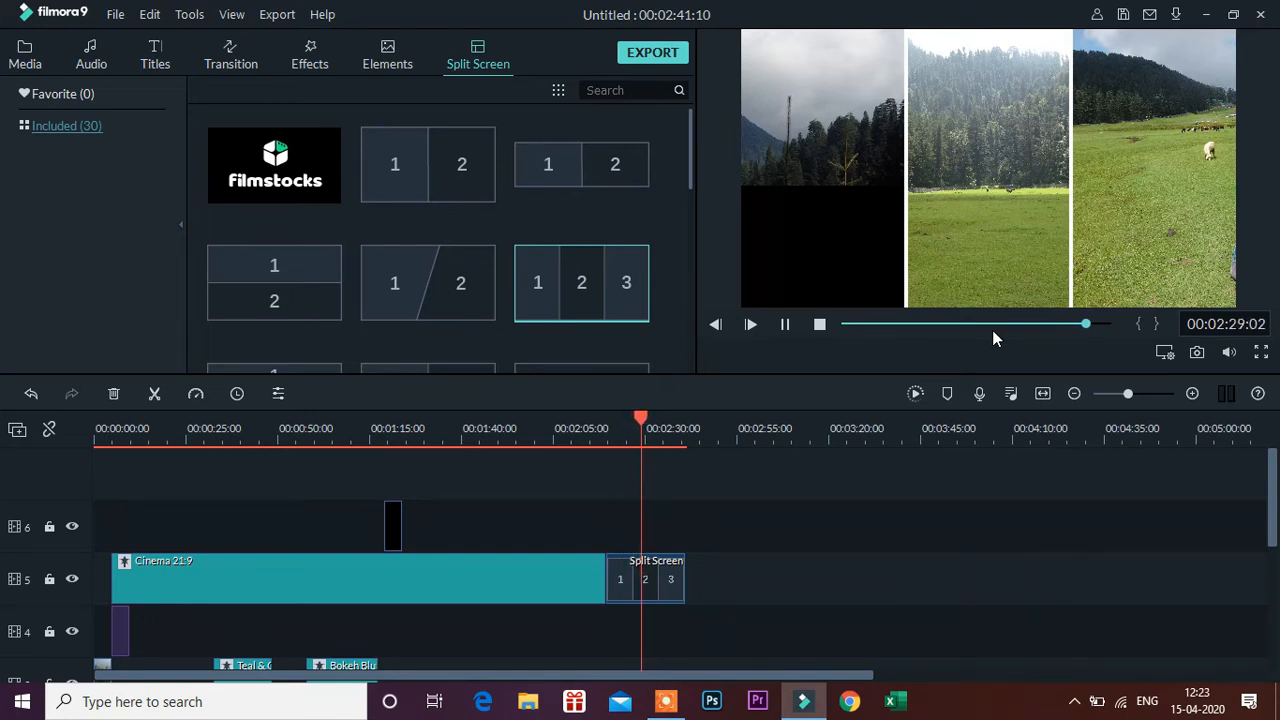
key("space")
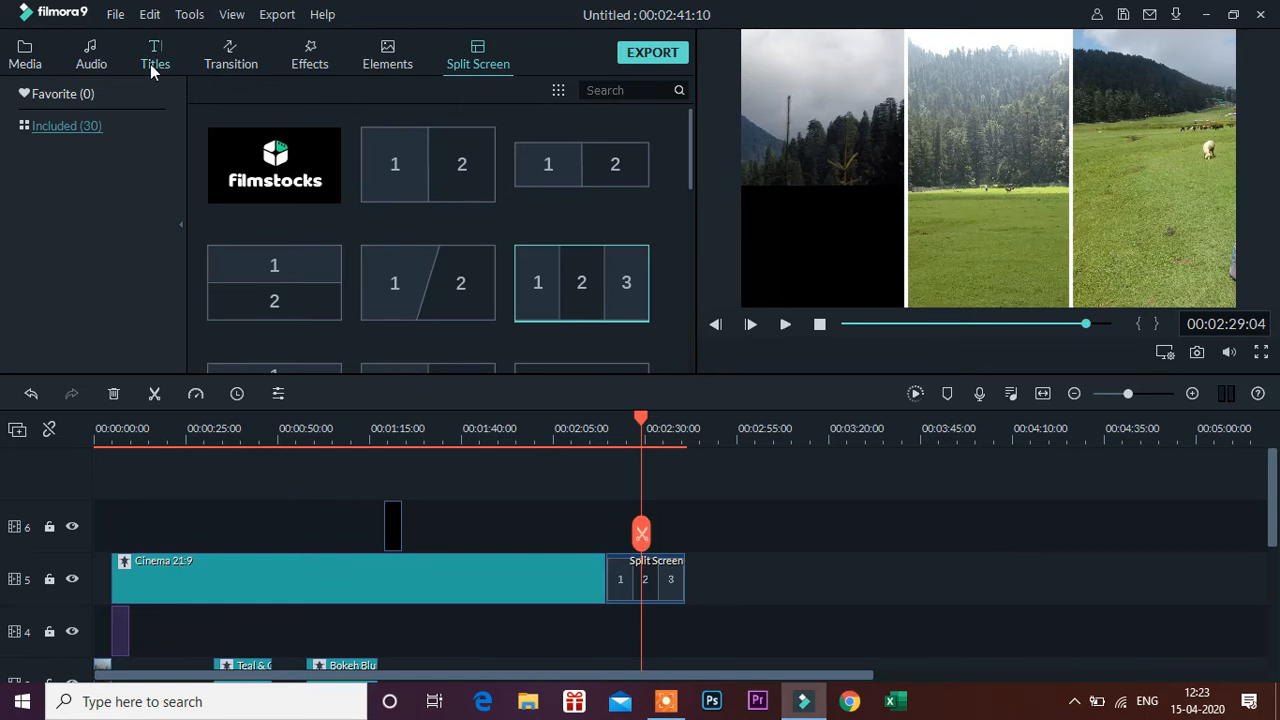
Add the Opener 2 title from the Openers category to track 5 directly after the split screen
left_click(153, 64)
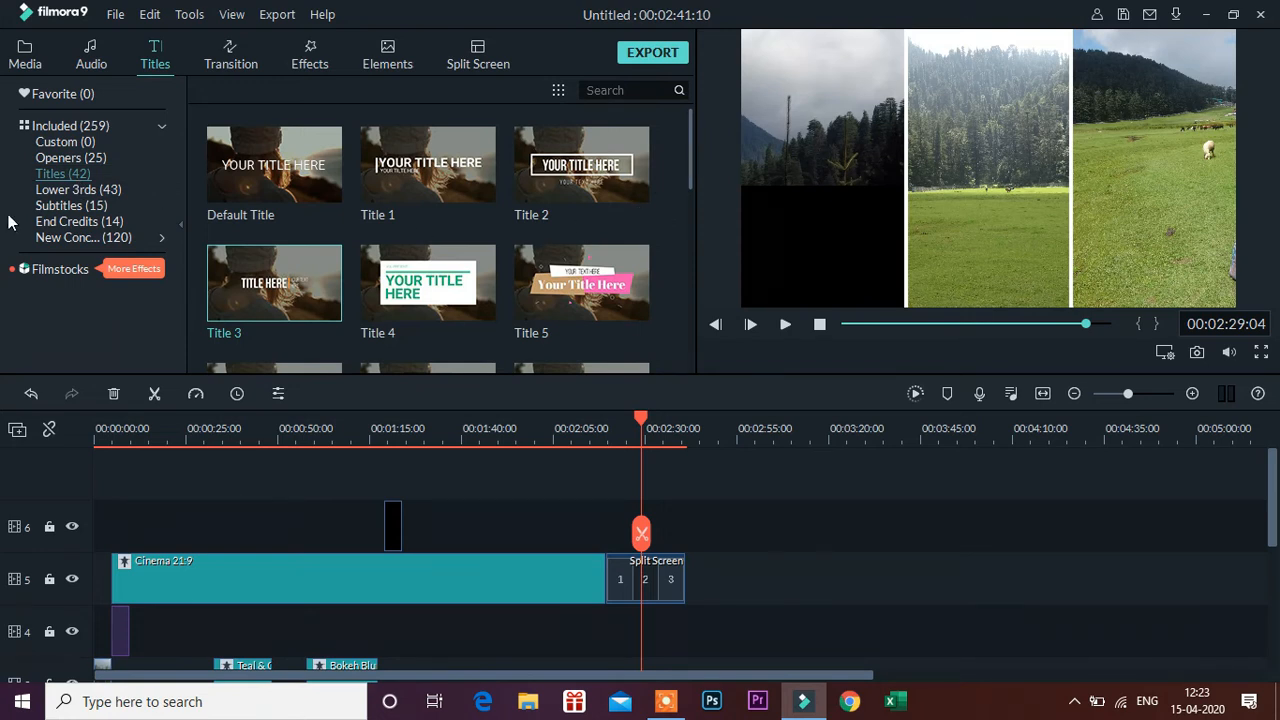
left_click(68, 144)
left_click(63, 126)
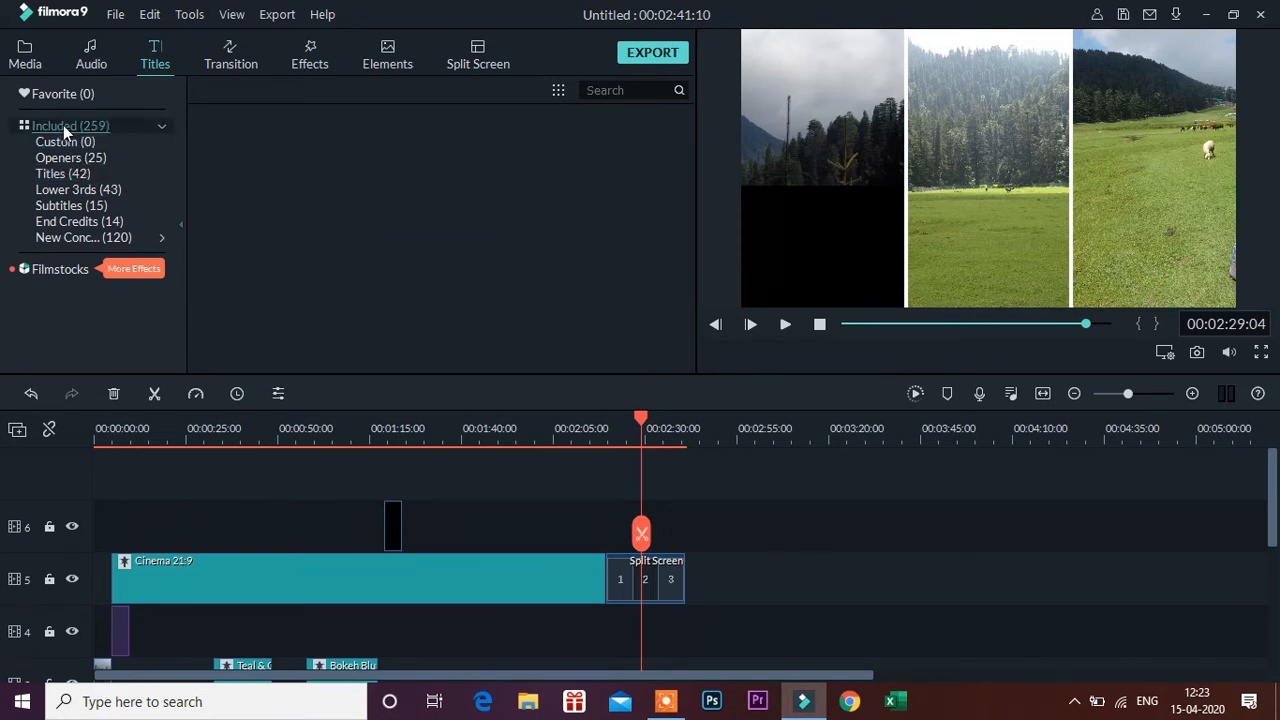
left_click(98, 159)
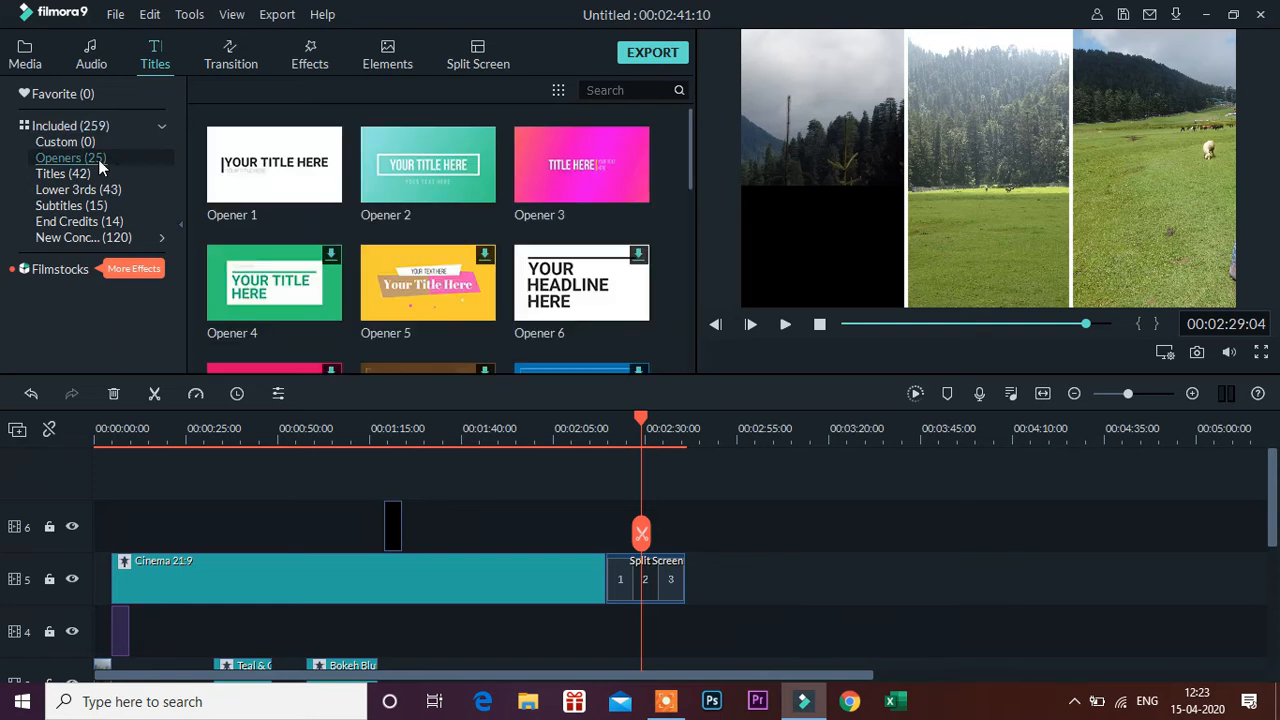
scroll(446, 175, "down", 1)
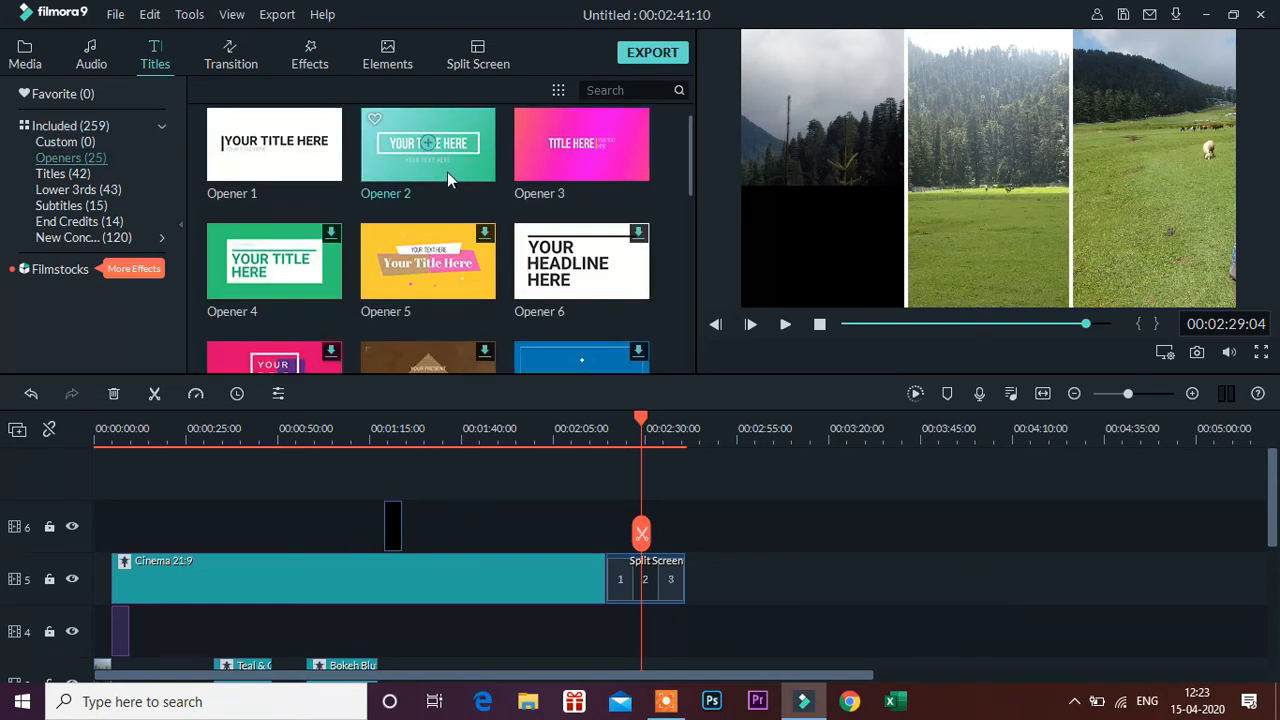
left_click_drag(453, 178, 716, 588)
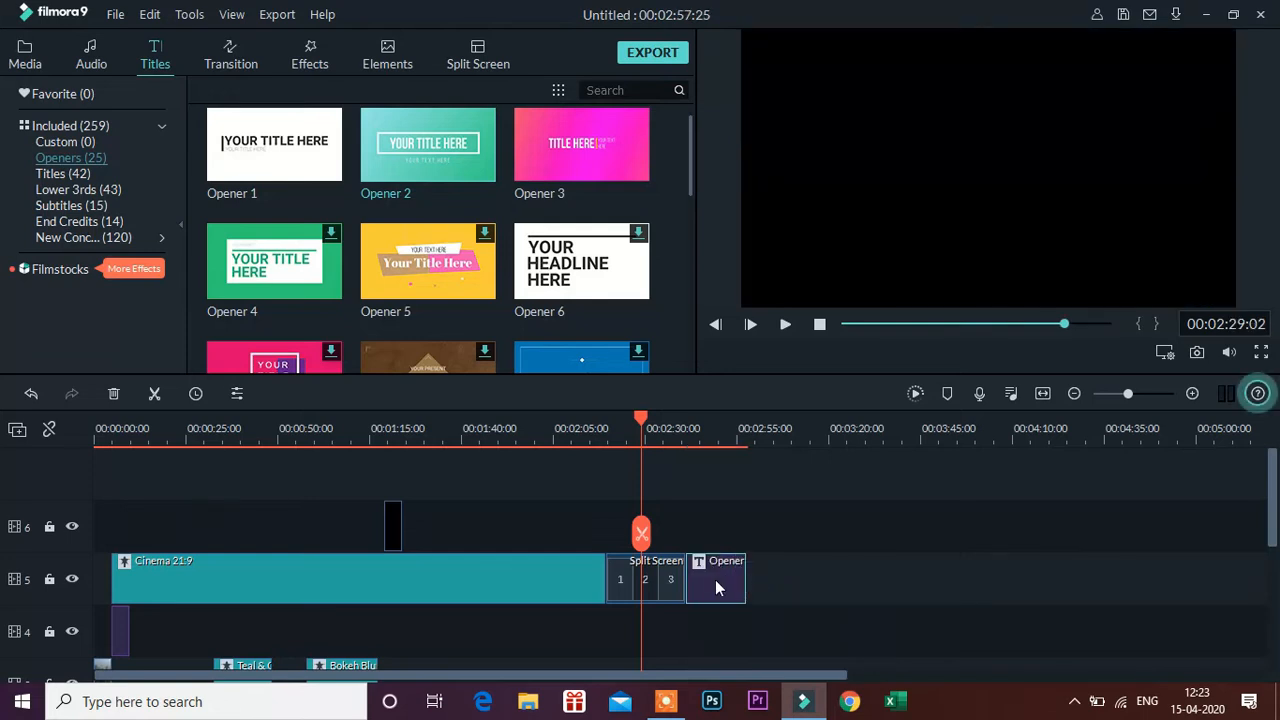
Extend the second Arms_of_Heaven audio clip to end with the opener title at 00:02:57:25
left_click_drag(1271, 514, 1275, 635)
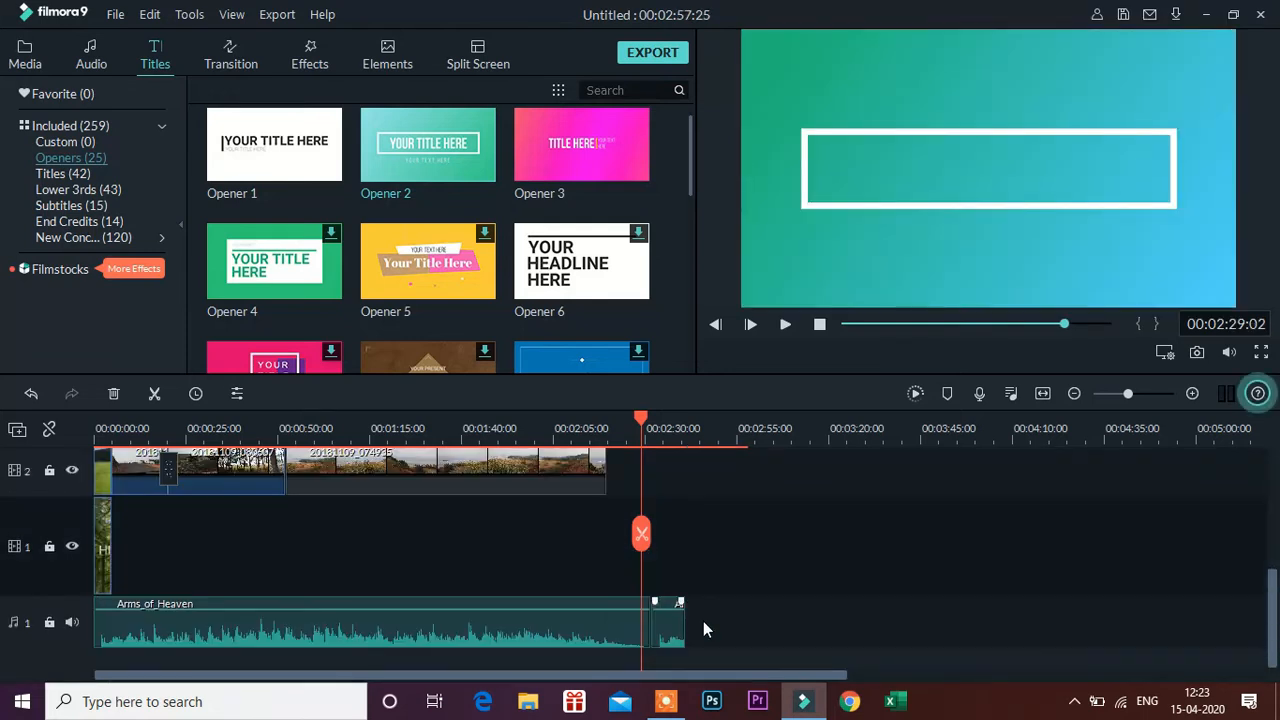
left_click(676, 624)
left_click_drag(684, 625, 745, 636)
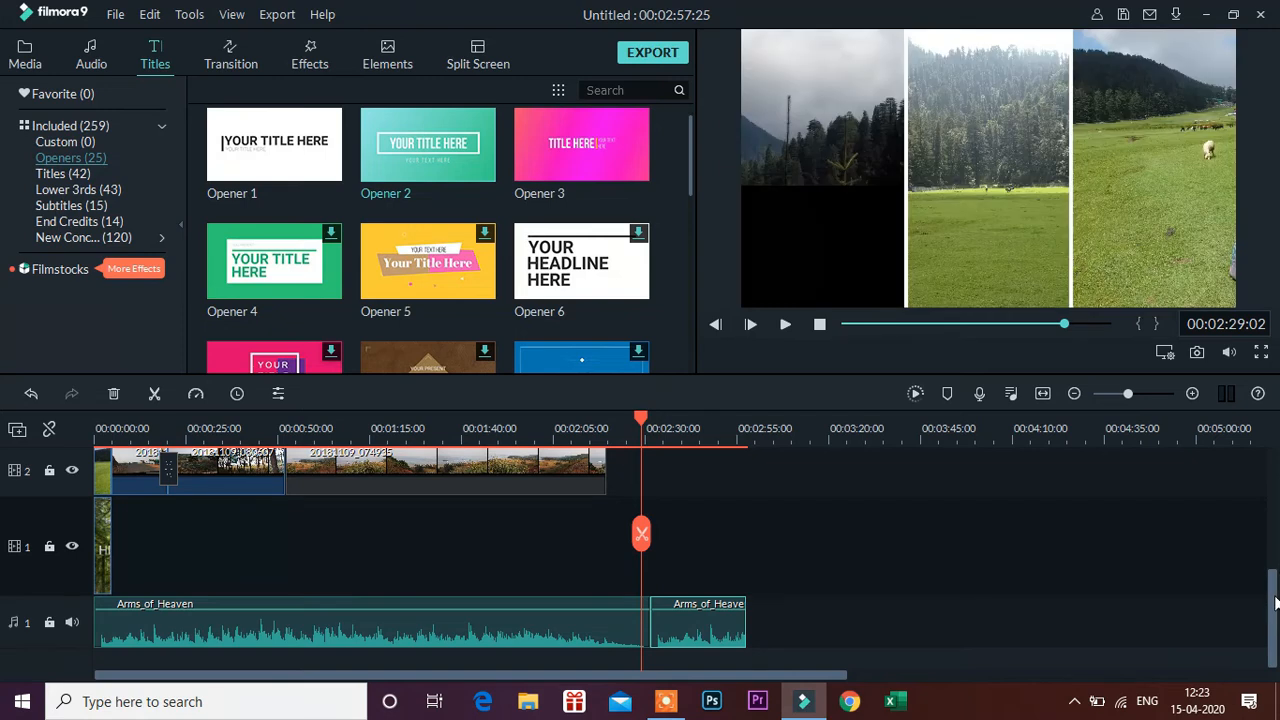
Change the opener's main title at 00:02:42:15 to "Thanks for watching" and shrink it to fit inside the white frame
left_click_drag(1275, 600, 1273, 477)
left_click_drag(645, 428, 693, 428)
left_click(708, 575)
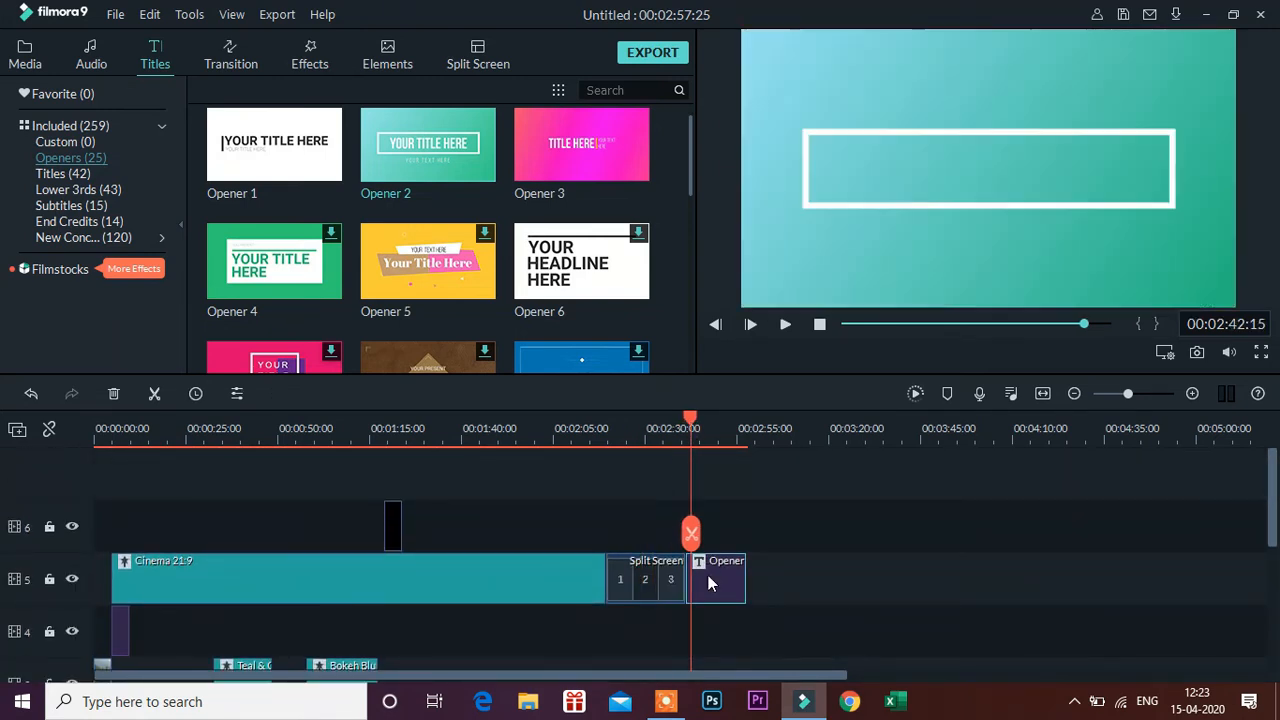
double_click(778, 196)
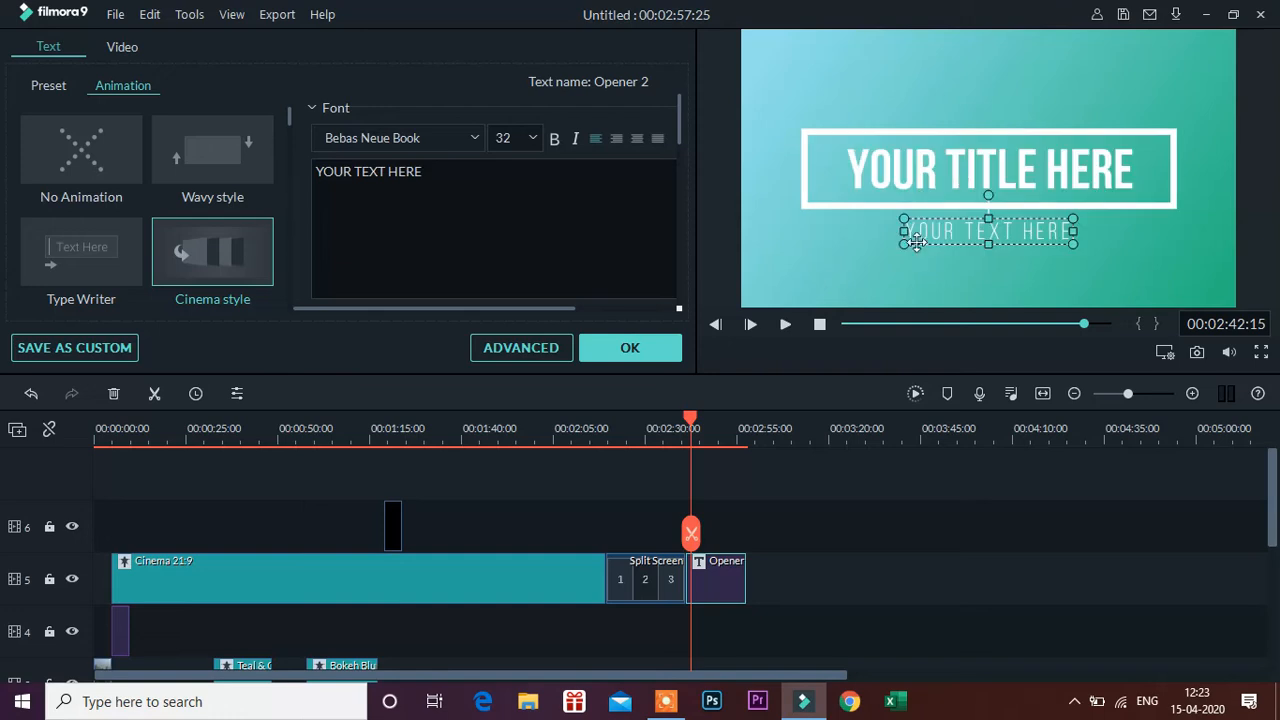
left_click(1075, 178)
key("ctrl+a")
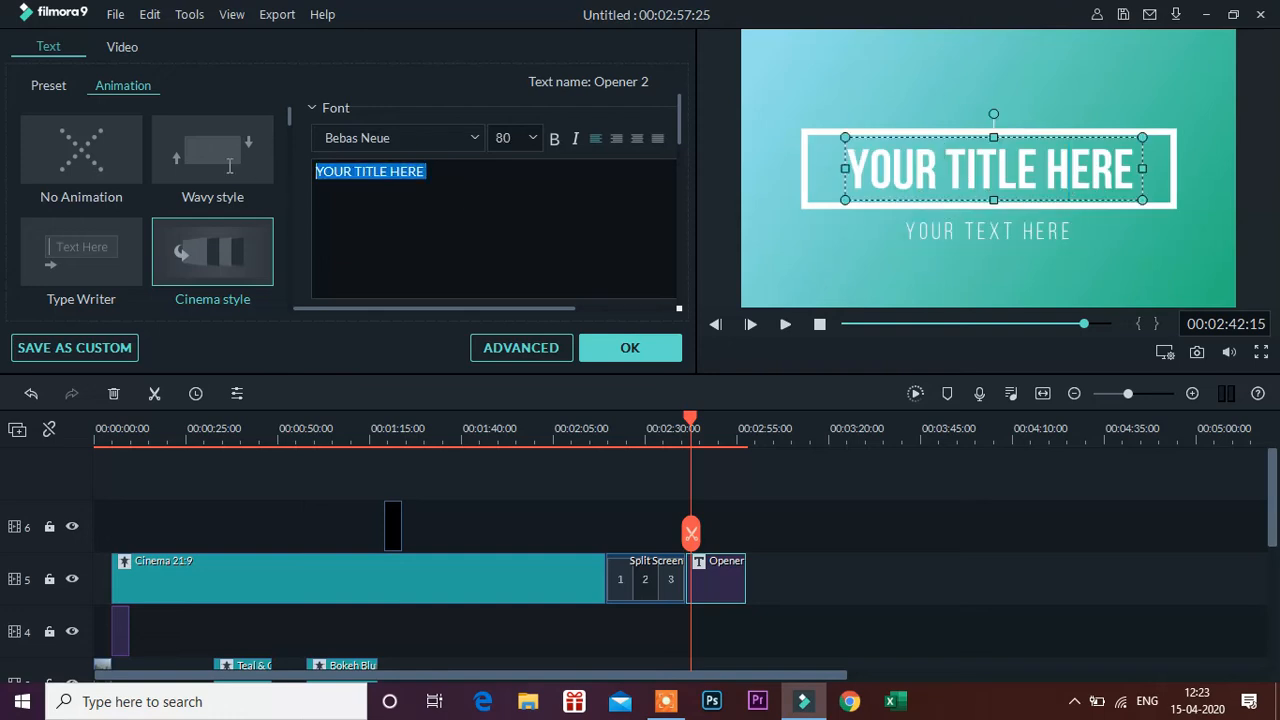
key("BackSpace")
type("Tha")
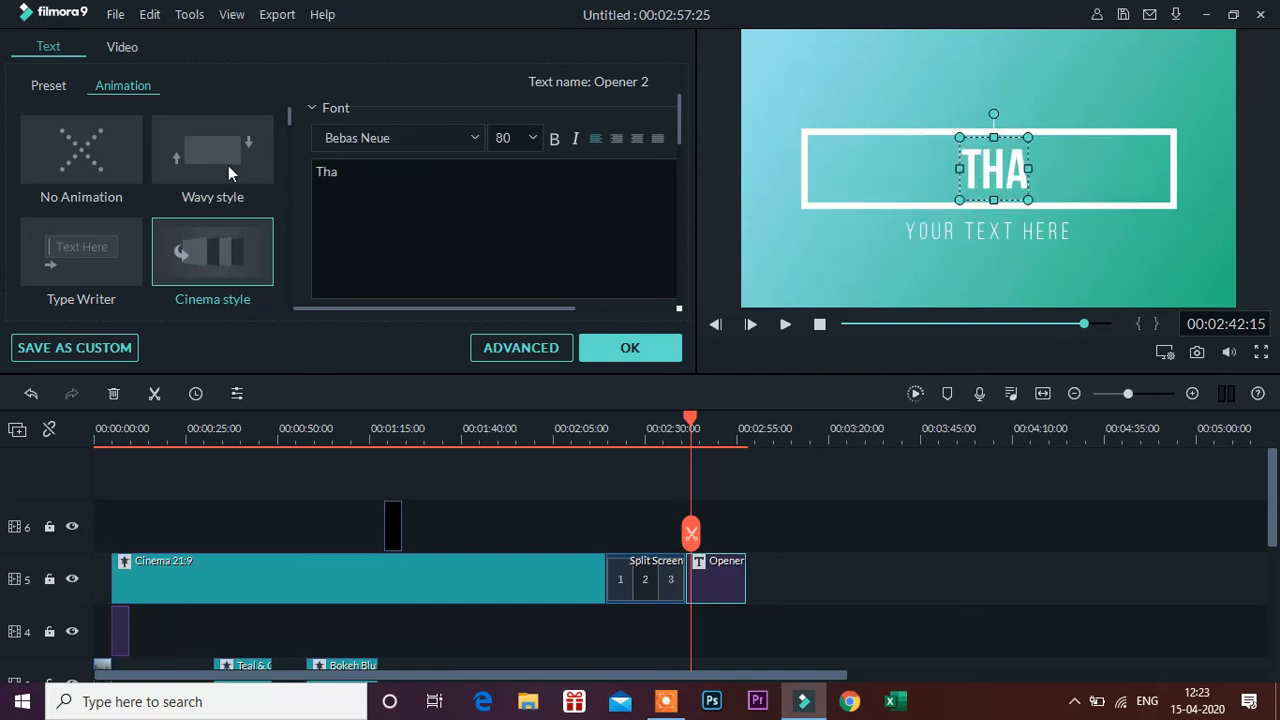
type("nks for")
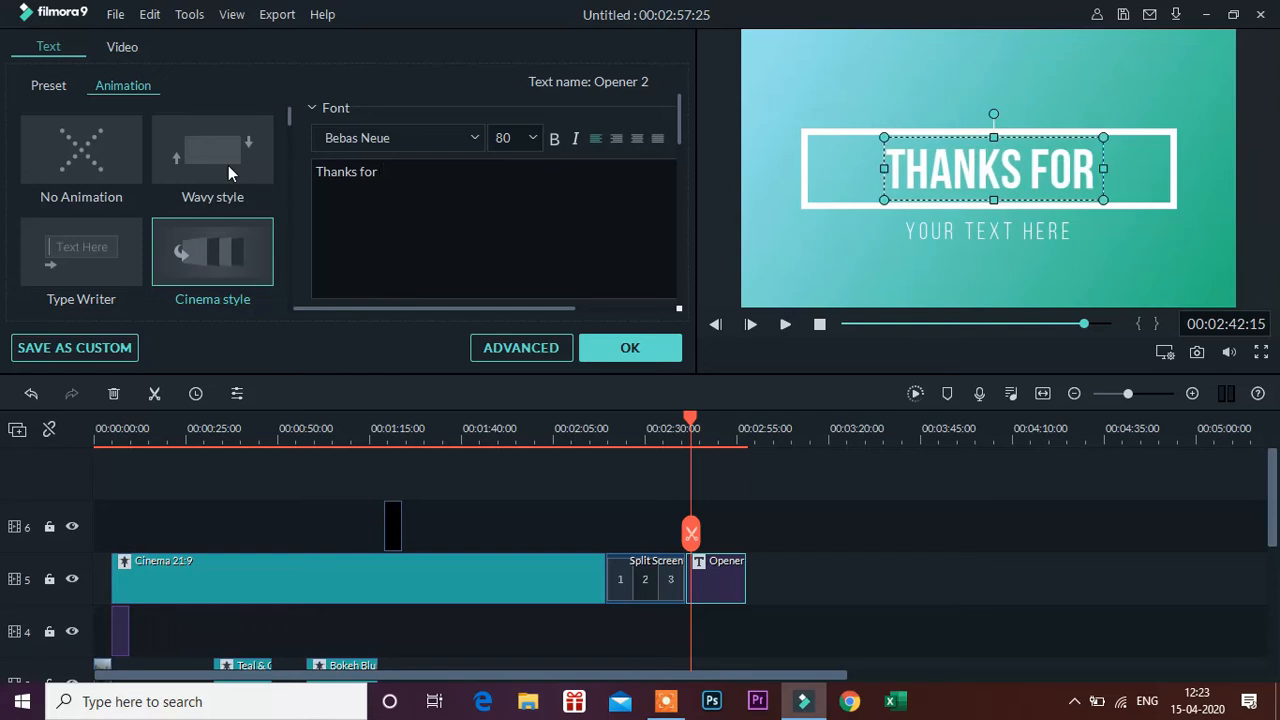
type(" watching")
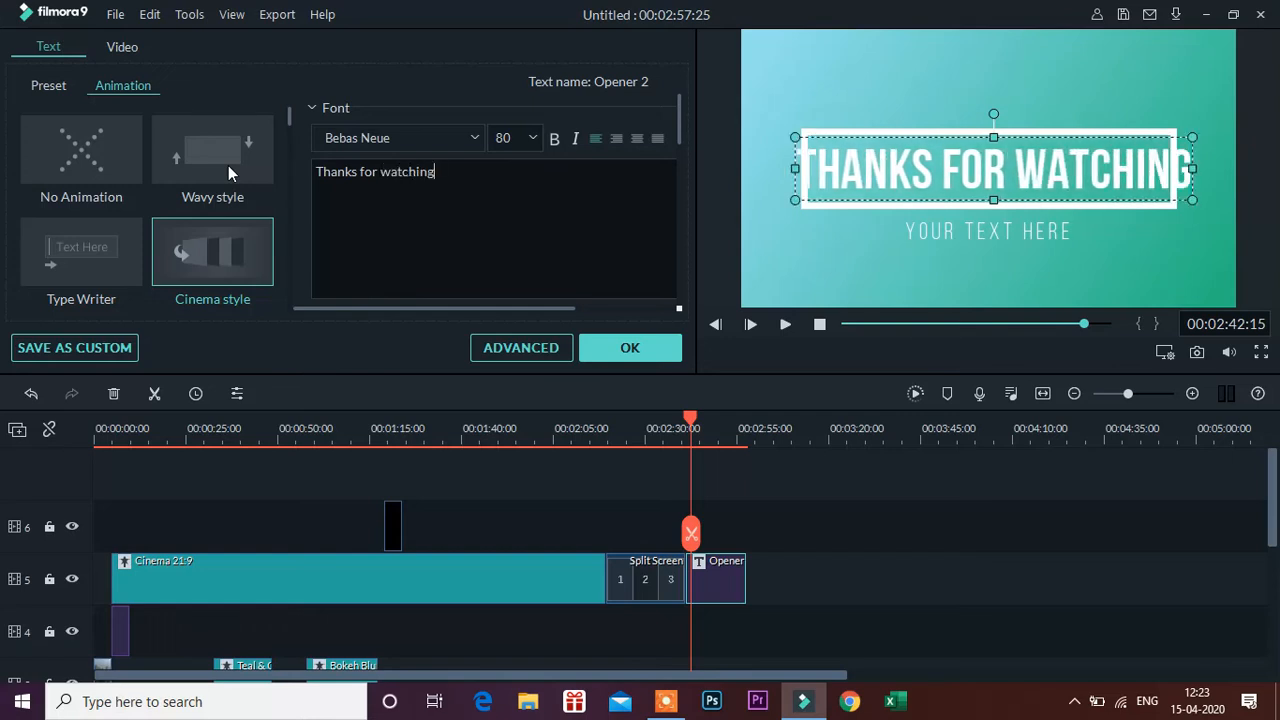
left_click_drag(1192, 137, 1090, 143)
Delete the opener's smaller "YOUR TEXT HERE" line and select the white frame around the title
left_click(914, 231)
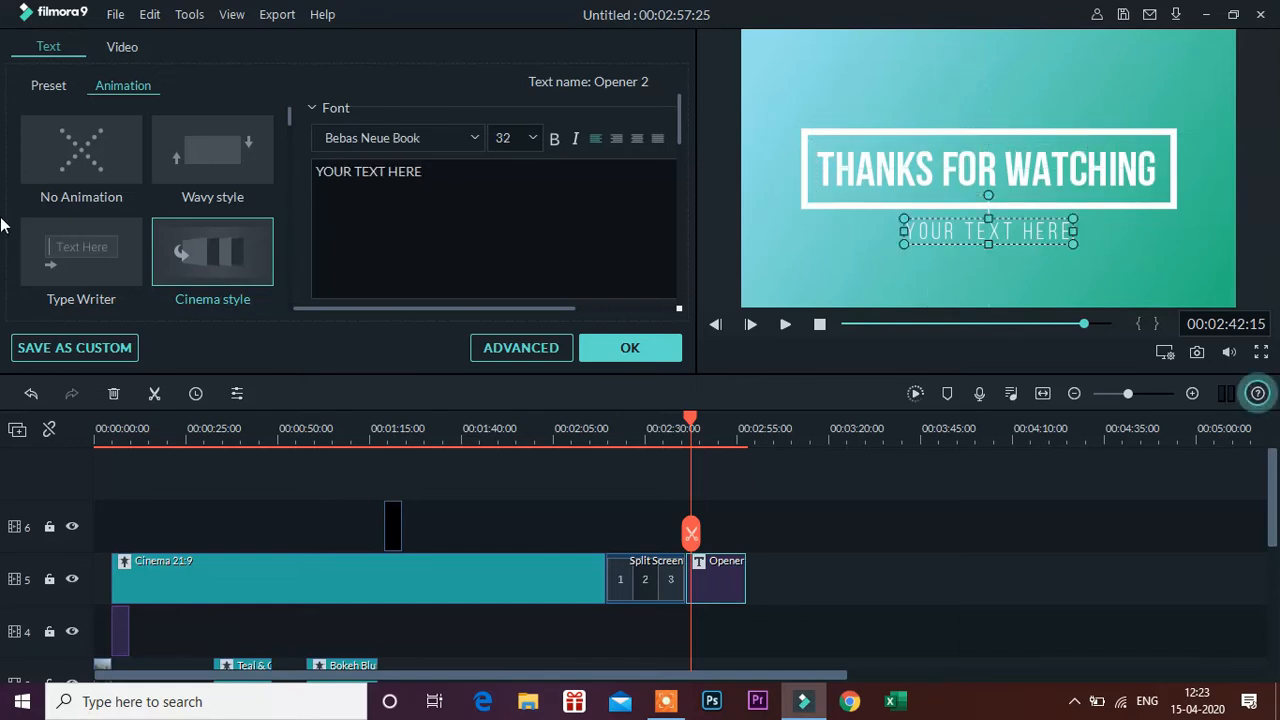
left_click_drag(428, 174, 260, 178)
key("BackSpace")
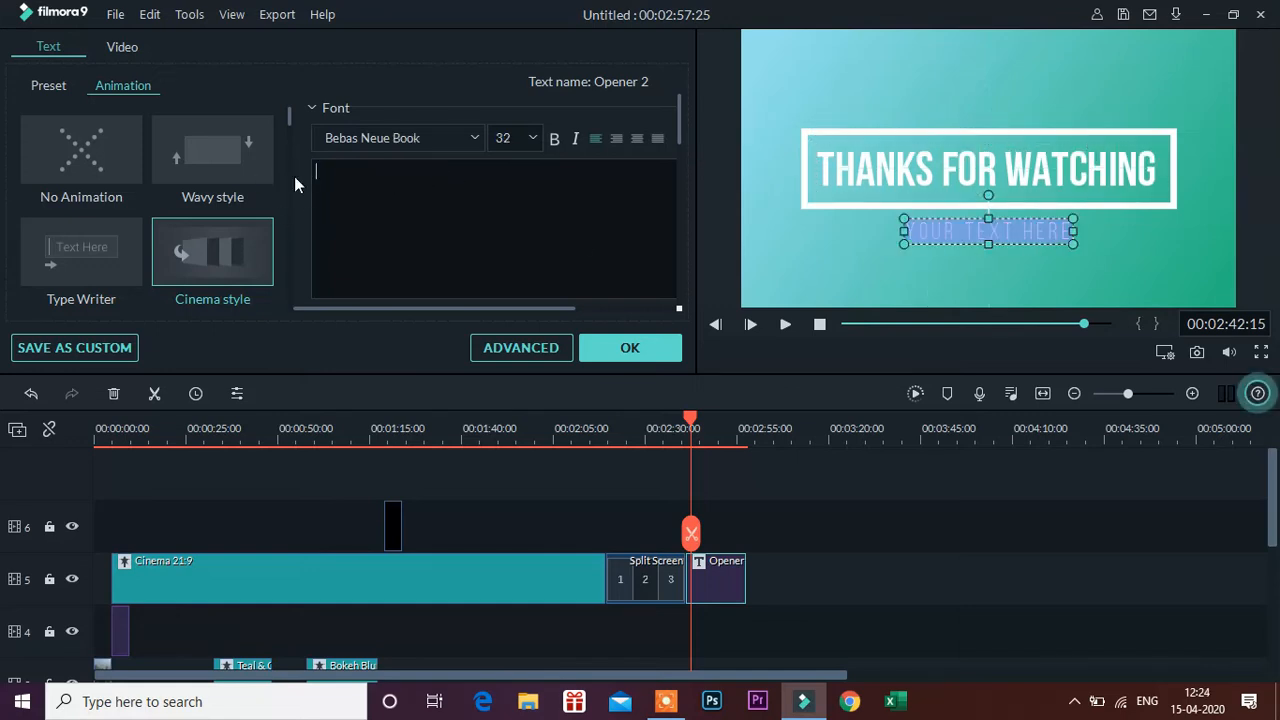
left_click(808, 128)
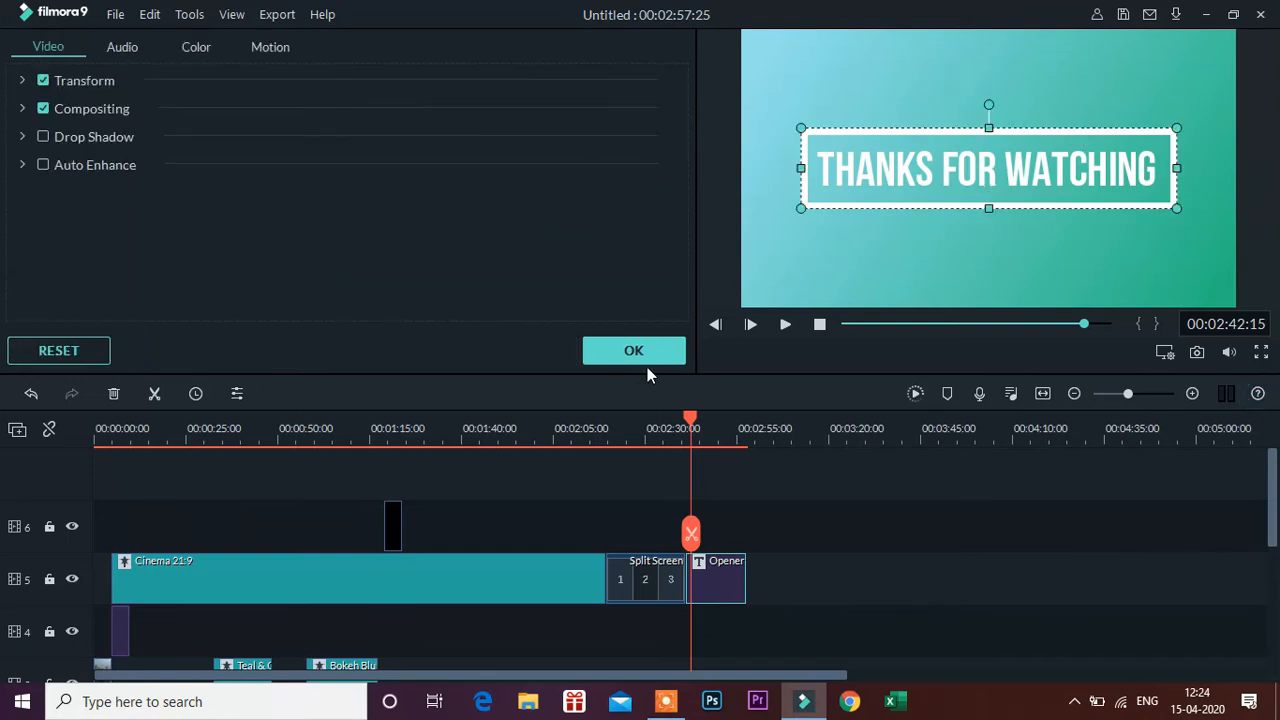
Add the thumbs-up element and Web Element Clear 17 from the Web elements side by side on track 6, above the opener title
left_click(632, 350)
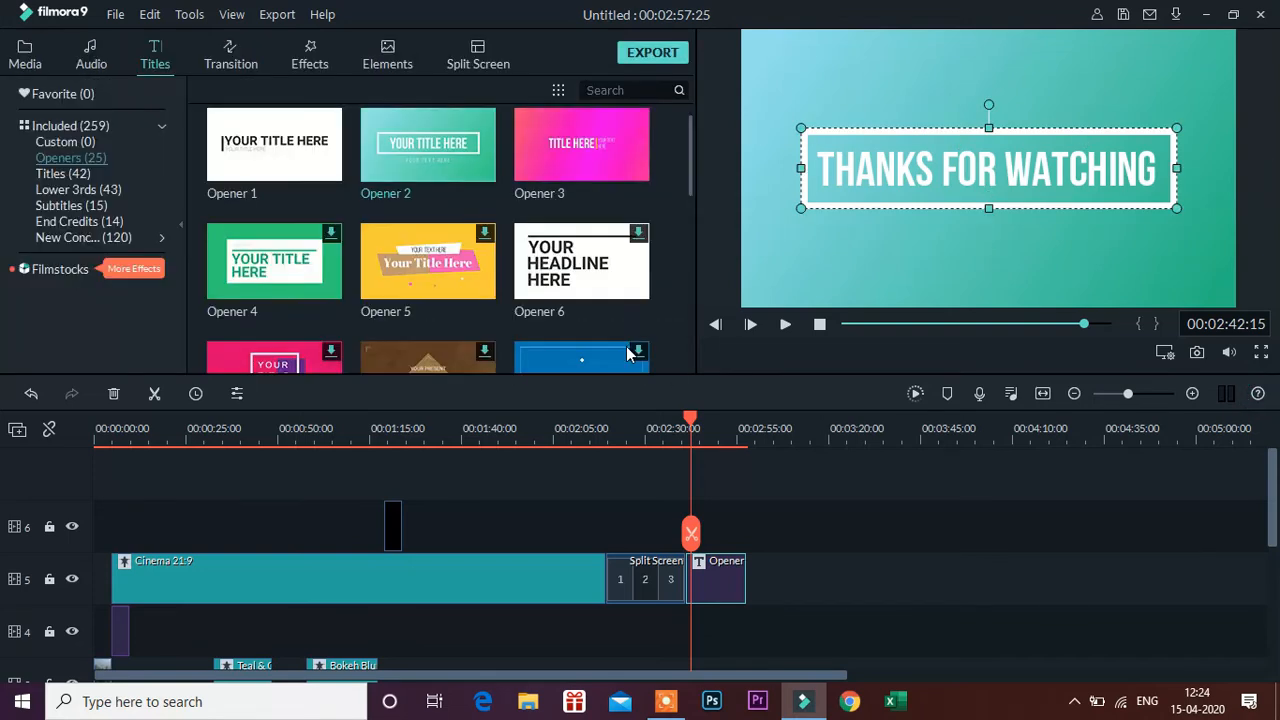
left_click(325, 57)
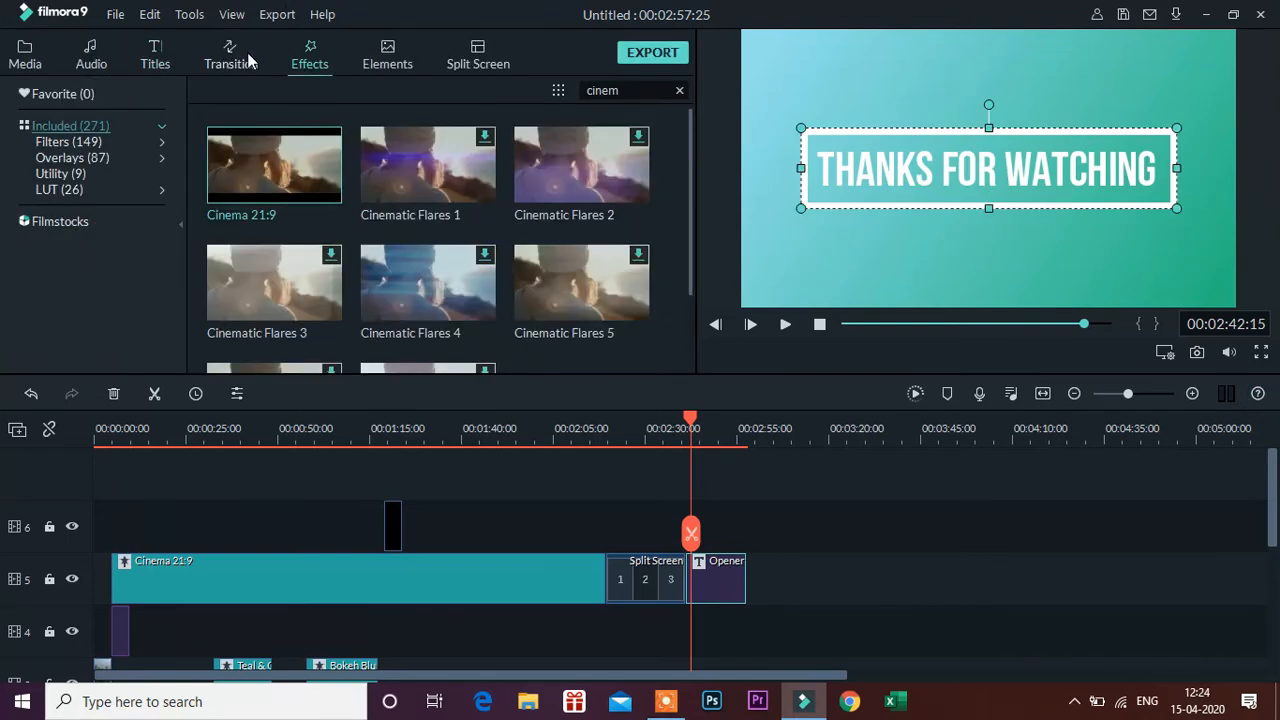
left_click(375, 55)
left_click(60, 237)
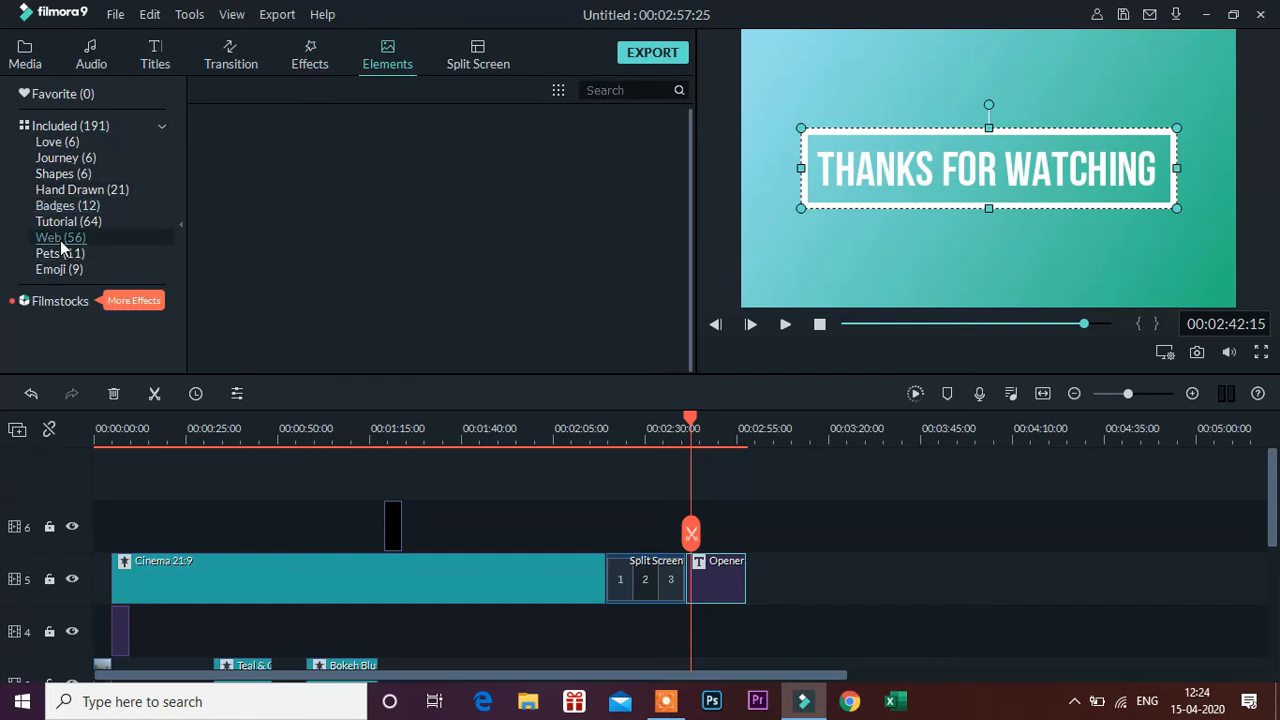
left_click_drag(399, 198, 699, 530)
left_click_drag(691, 180, 694, 338)
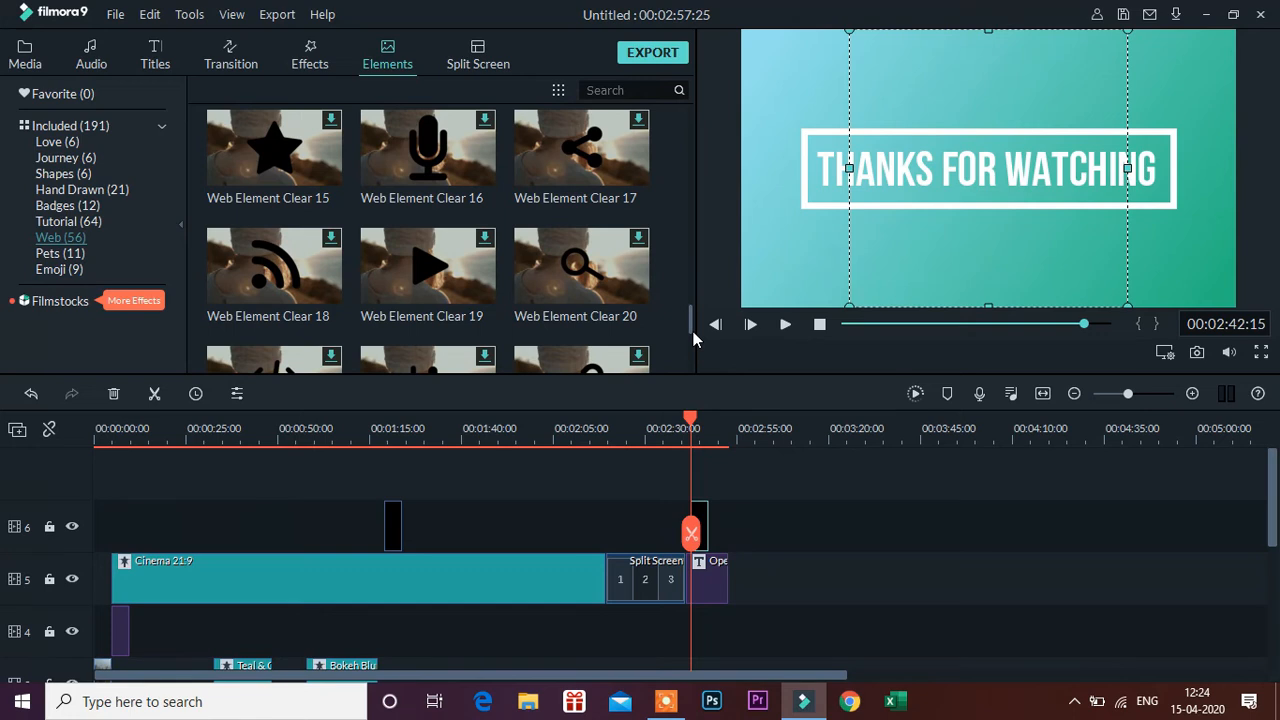
left_click_drag(603, 185, 729, 527)
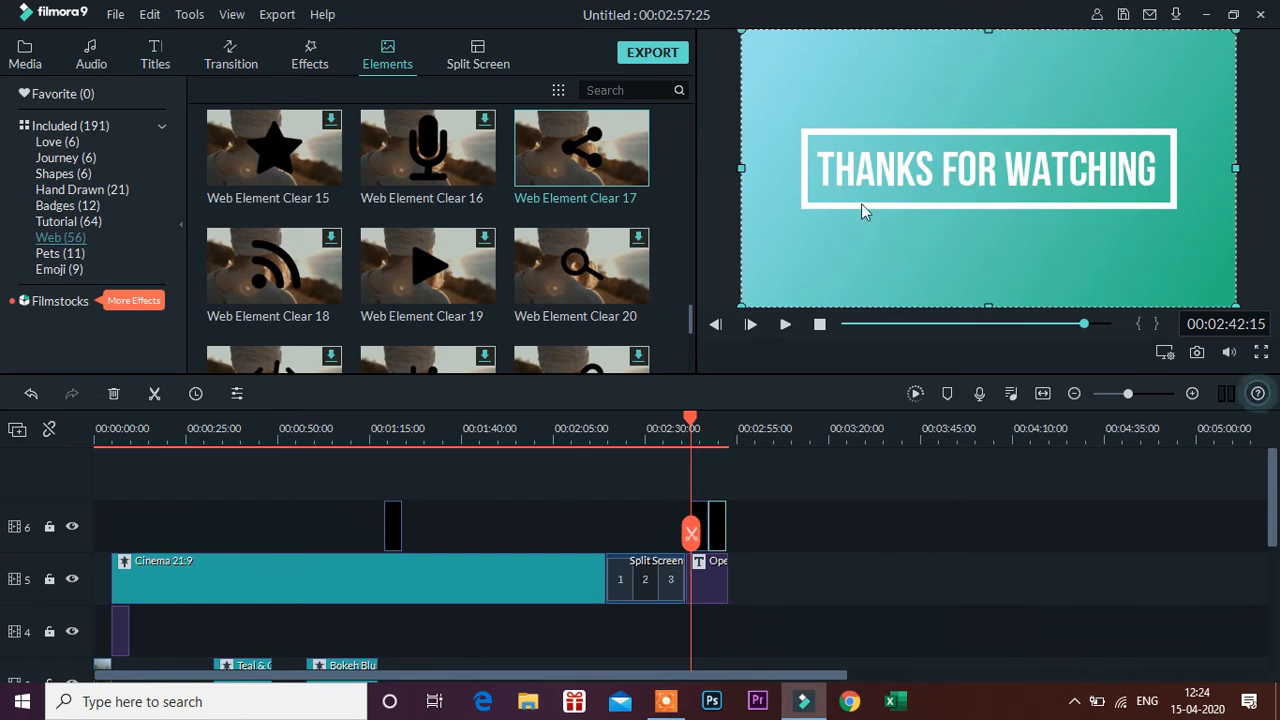
Shrink the thumbs-up element and place it in the lower-left corner of the frame, below the title's white border
double_click(706, 515)
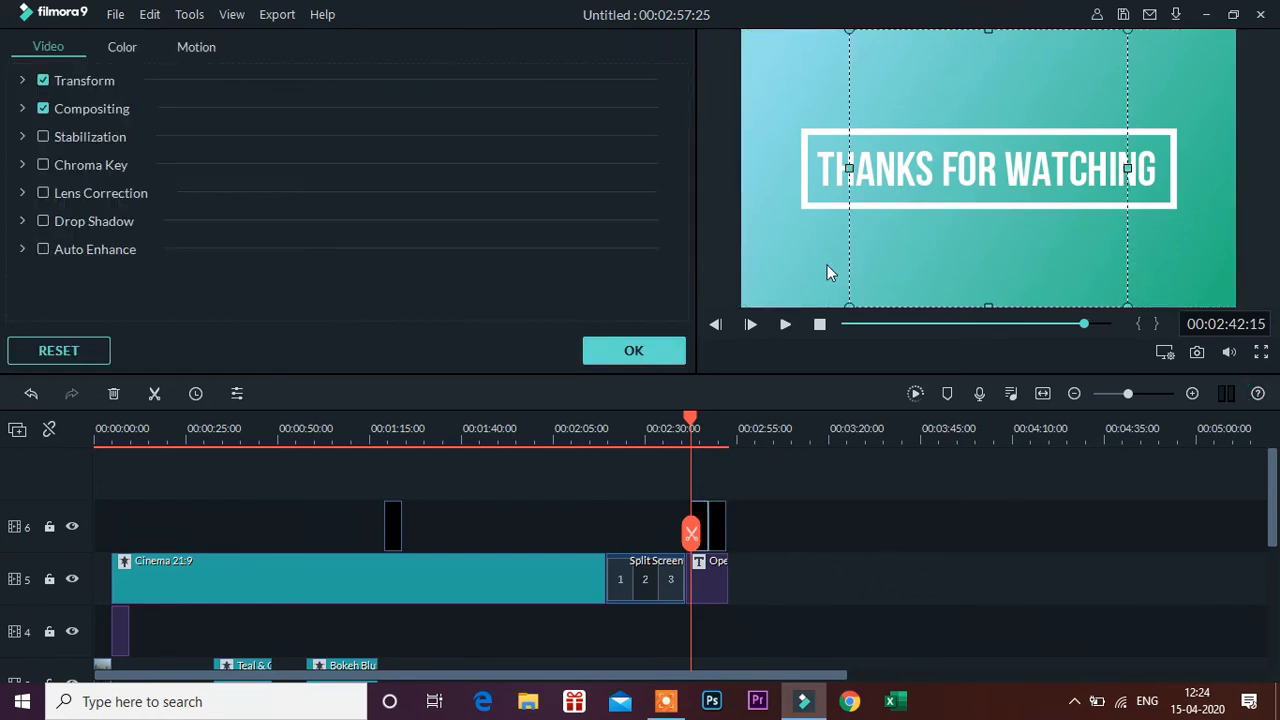
left_click_drag(849, 30, 822, 243)
left_click_drag(880, 198, 838, 244)
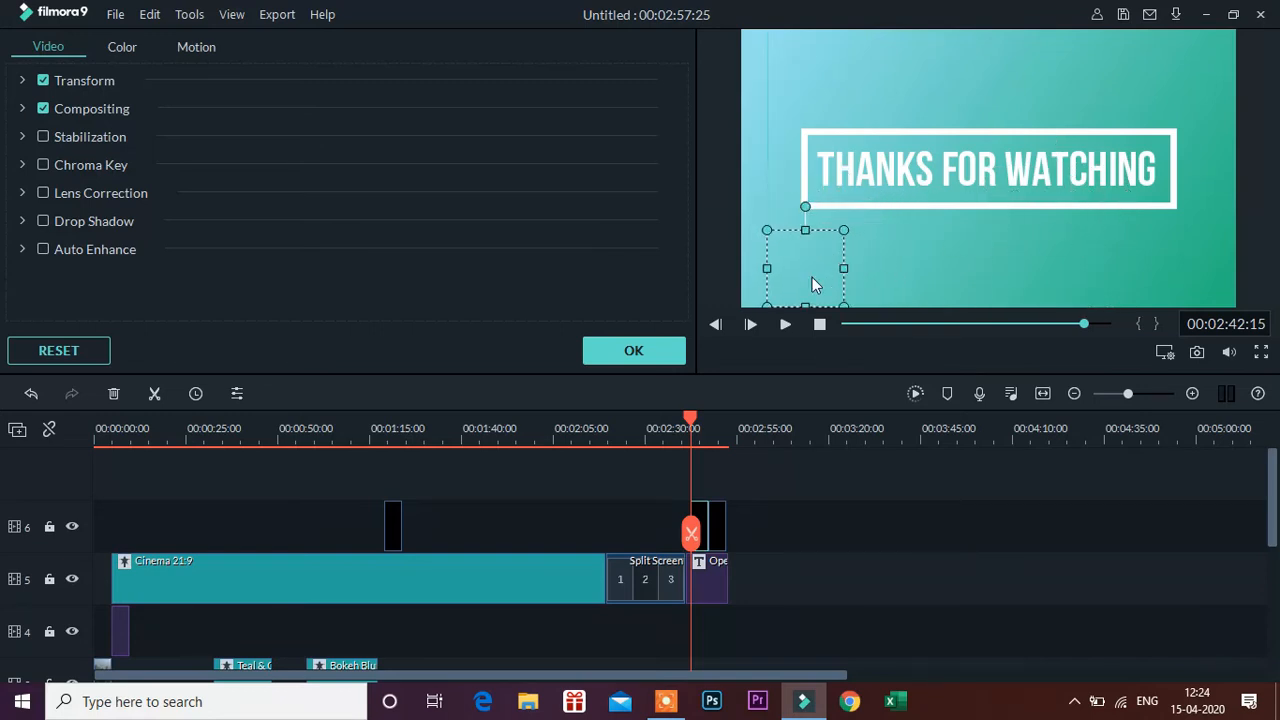
Shrink the share icon element at 00:02:47:15 and place it in the lower-right corner of the frame, below the title
left_click(720, 510)
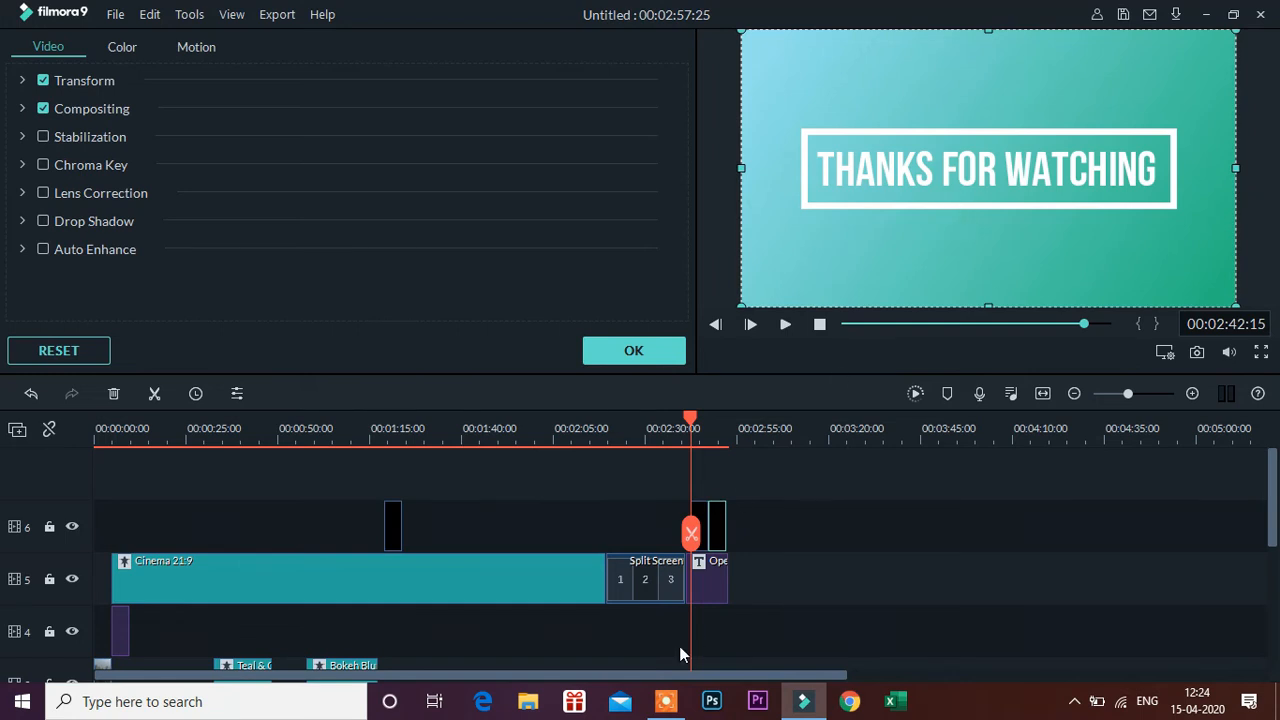
left_click(709, 436)
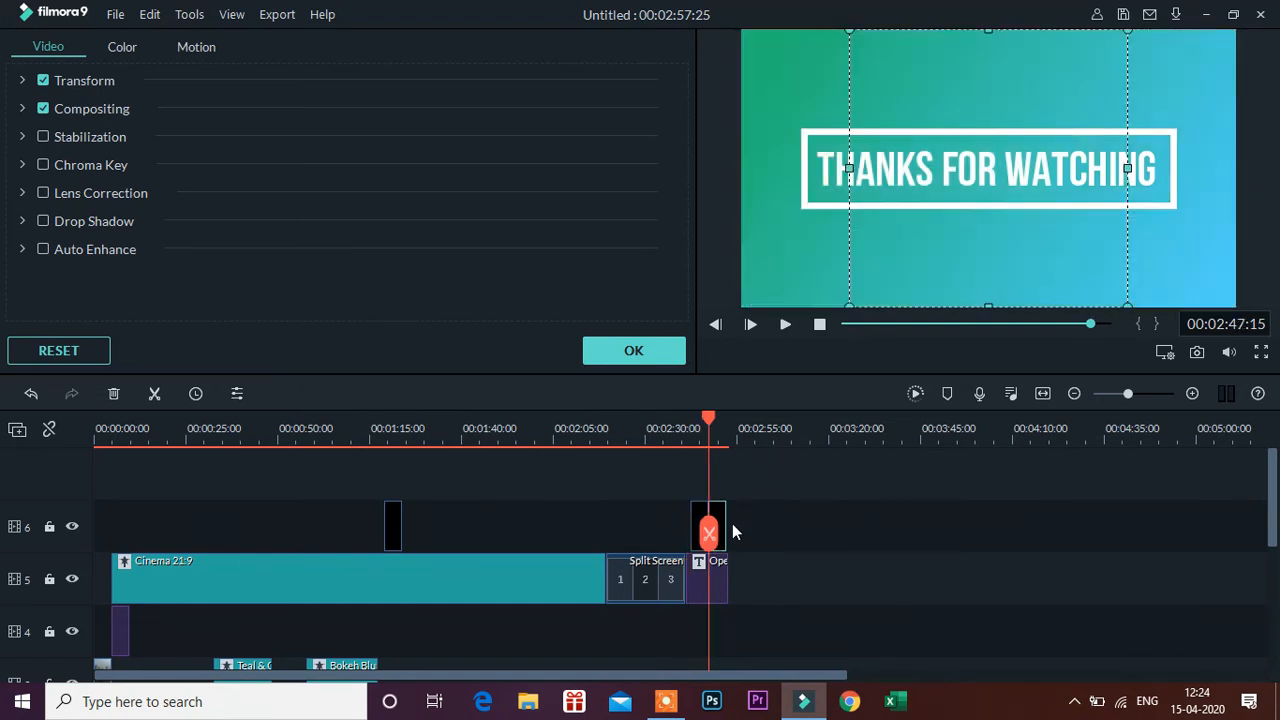
left_click_drag(849, 31, 1119, 208)
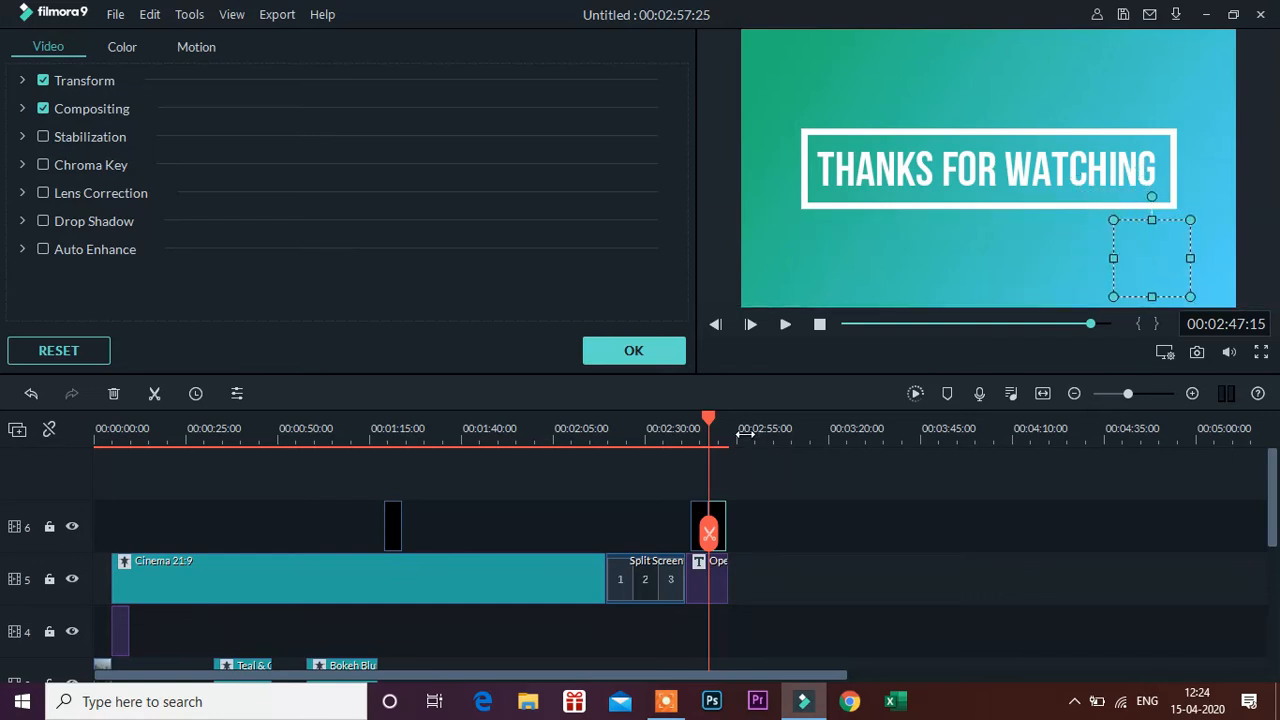
Play back the closing title with its two icon elements and close the clip settings
left_click_drag(706, 424, 691, 425)
key("space")
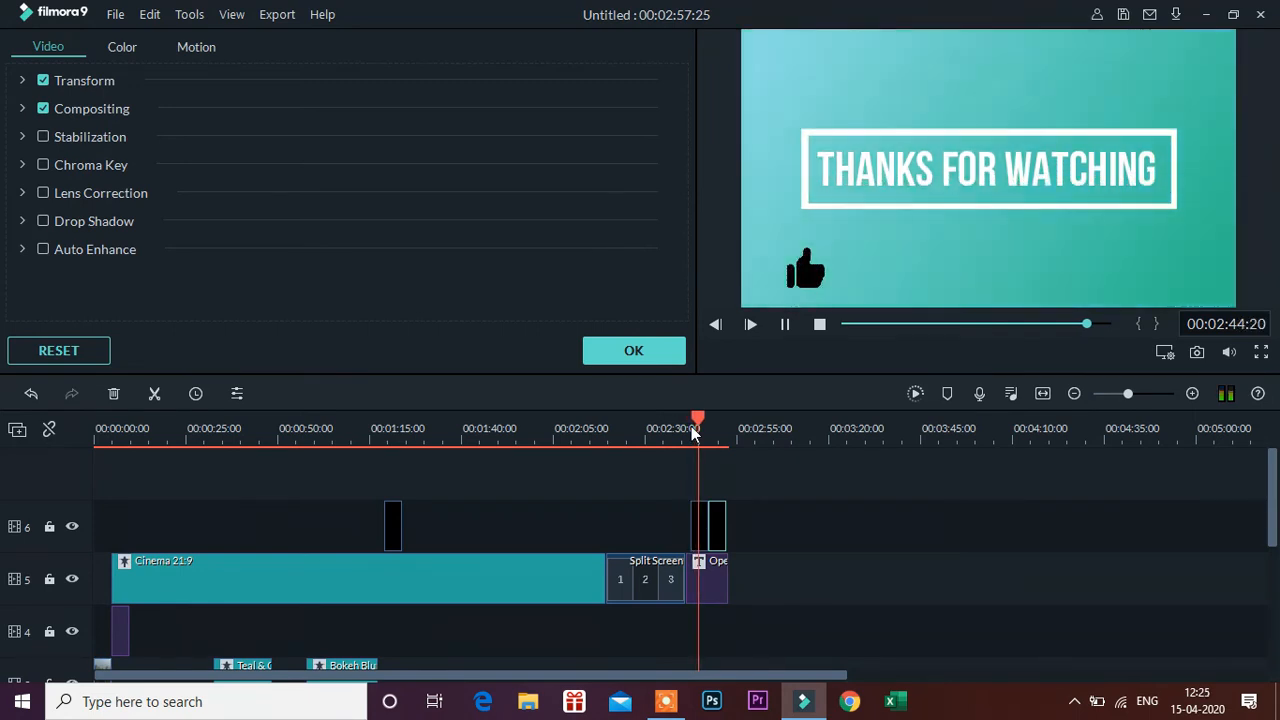
left_click(648, 354)
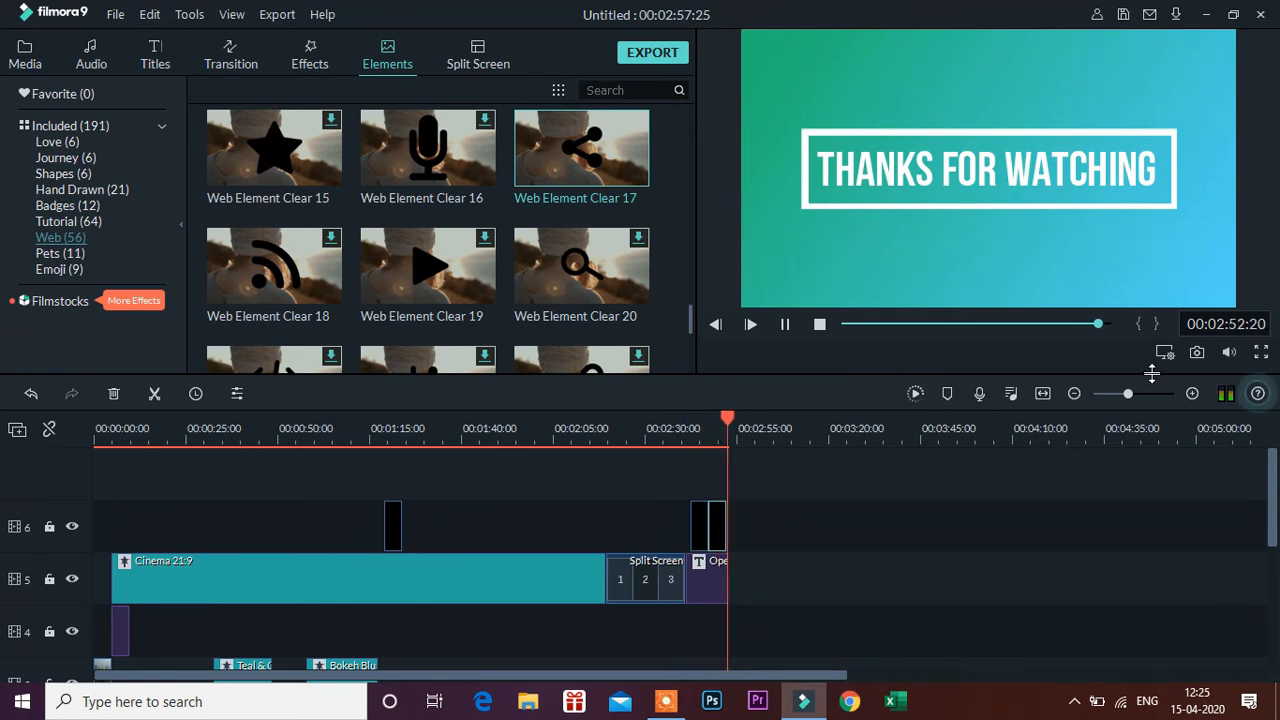
key("space")
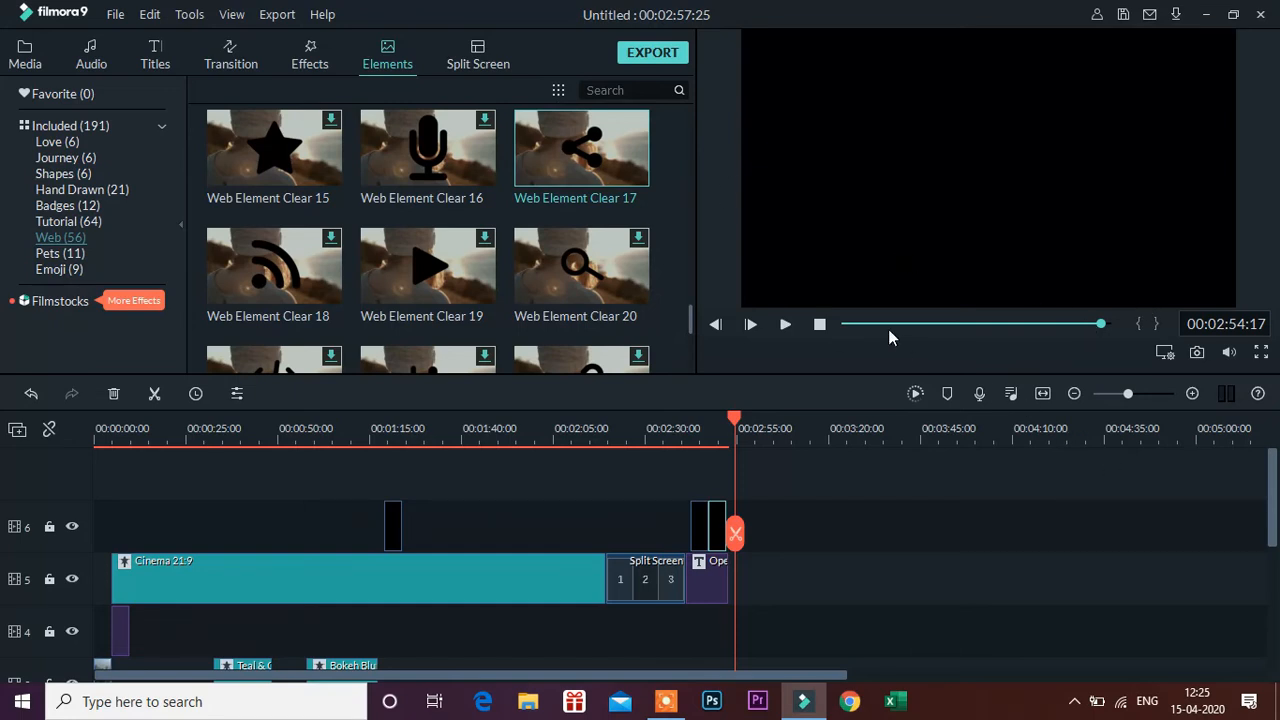
Return to the start of the timeline and preview the opening seconds up to the Aare Ware Beach title
left_click(819, 324)
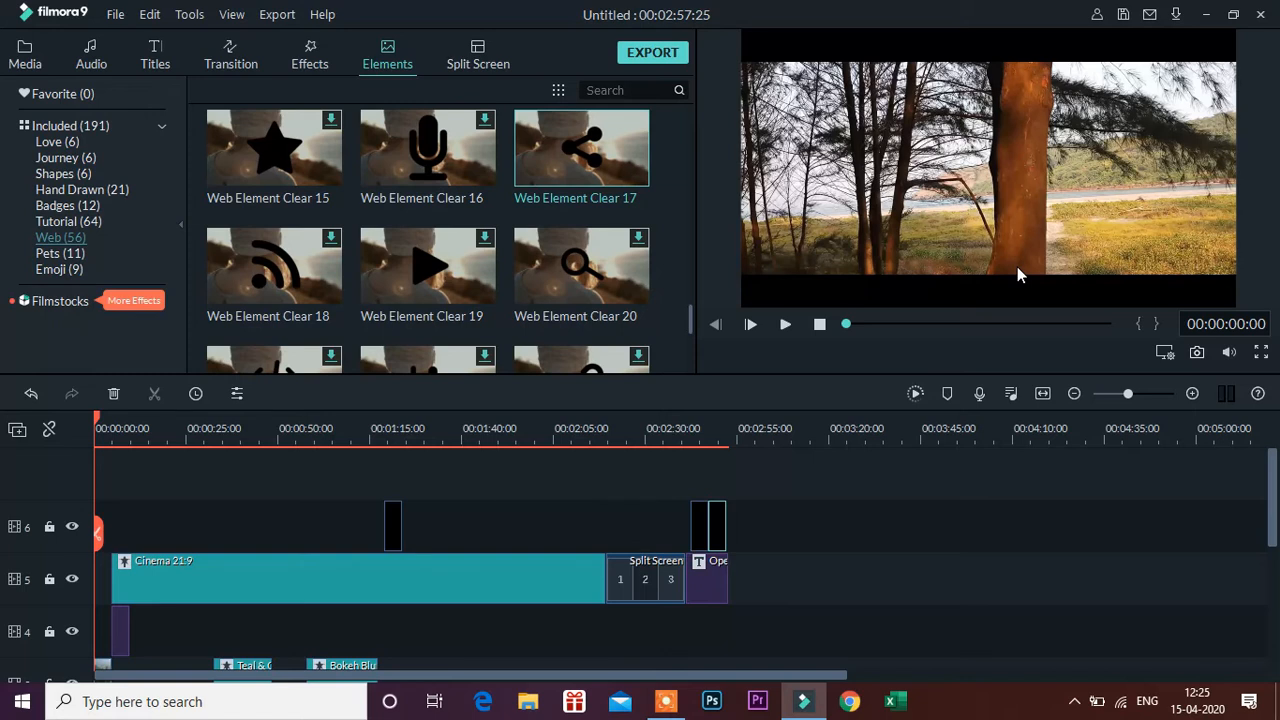
key("space")
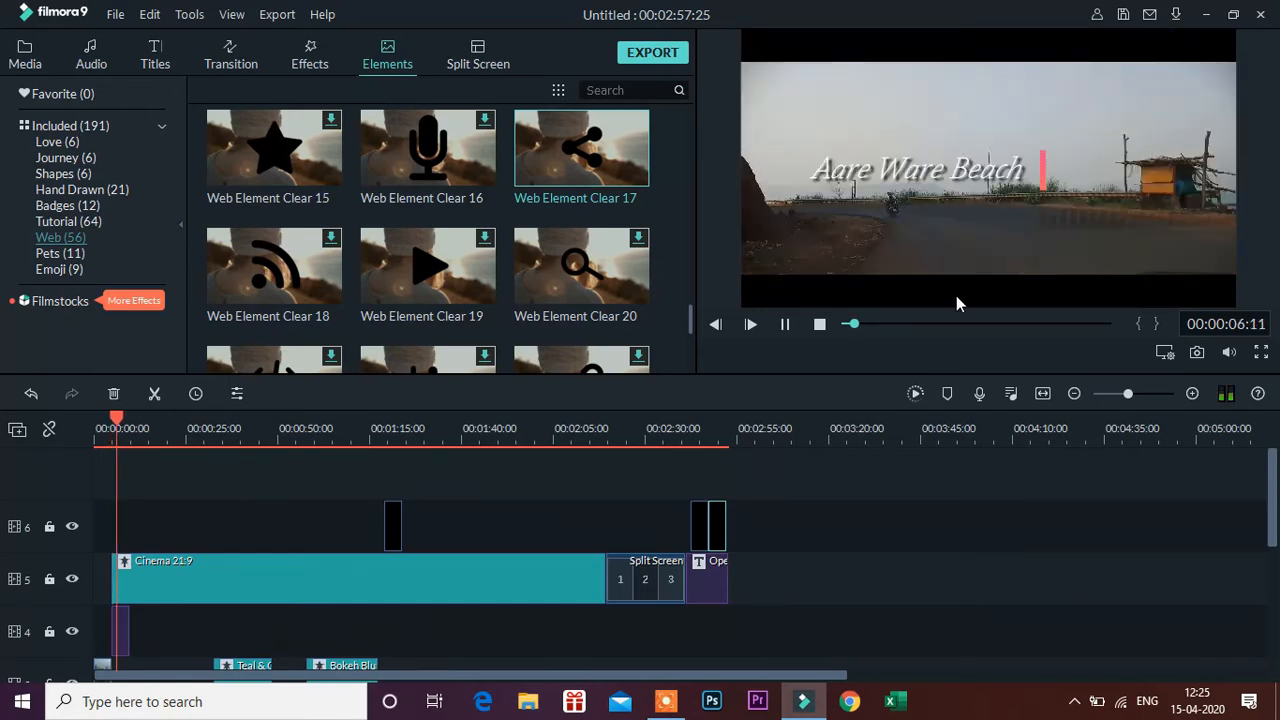
key("space")
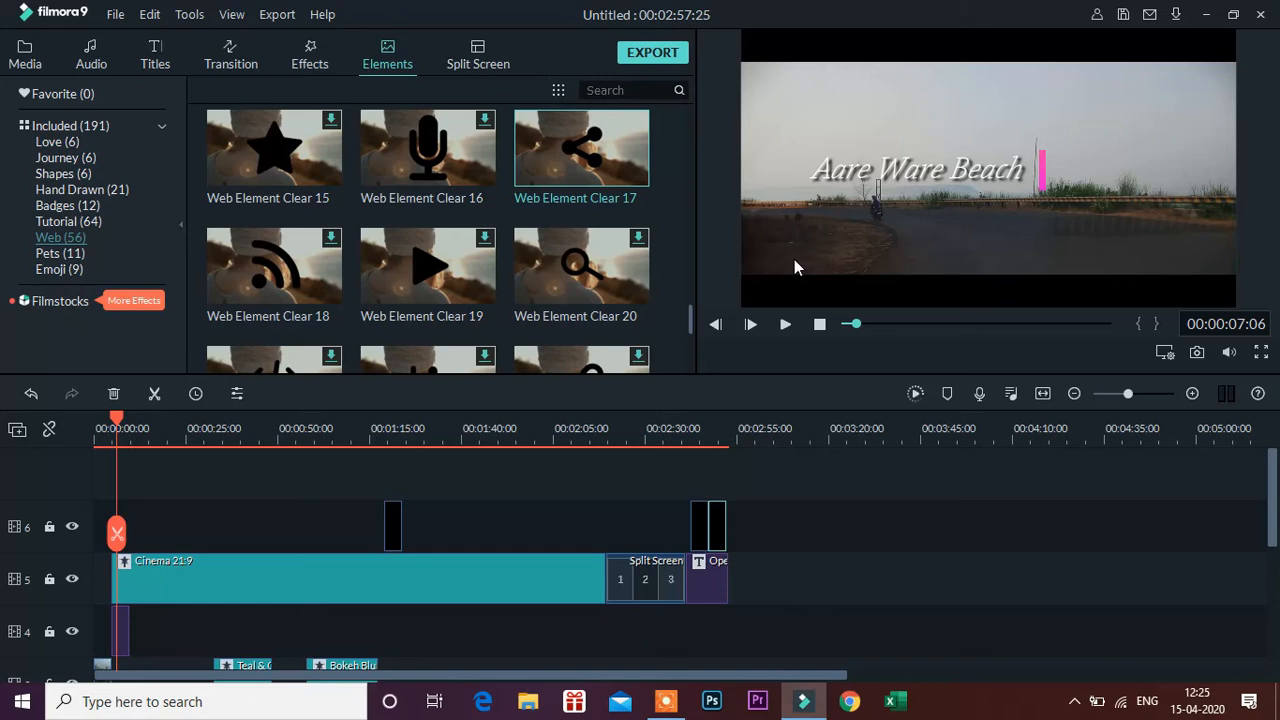
Start creating a local MP4 video export and name the file "Aare Ware"
left_click(270, 16)
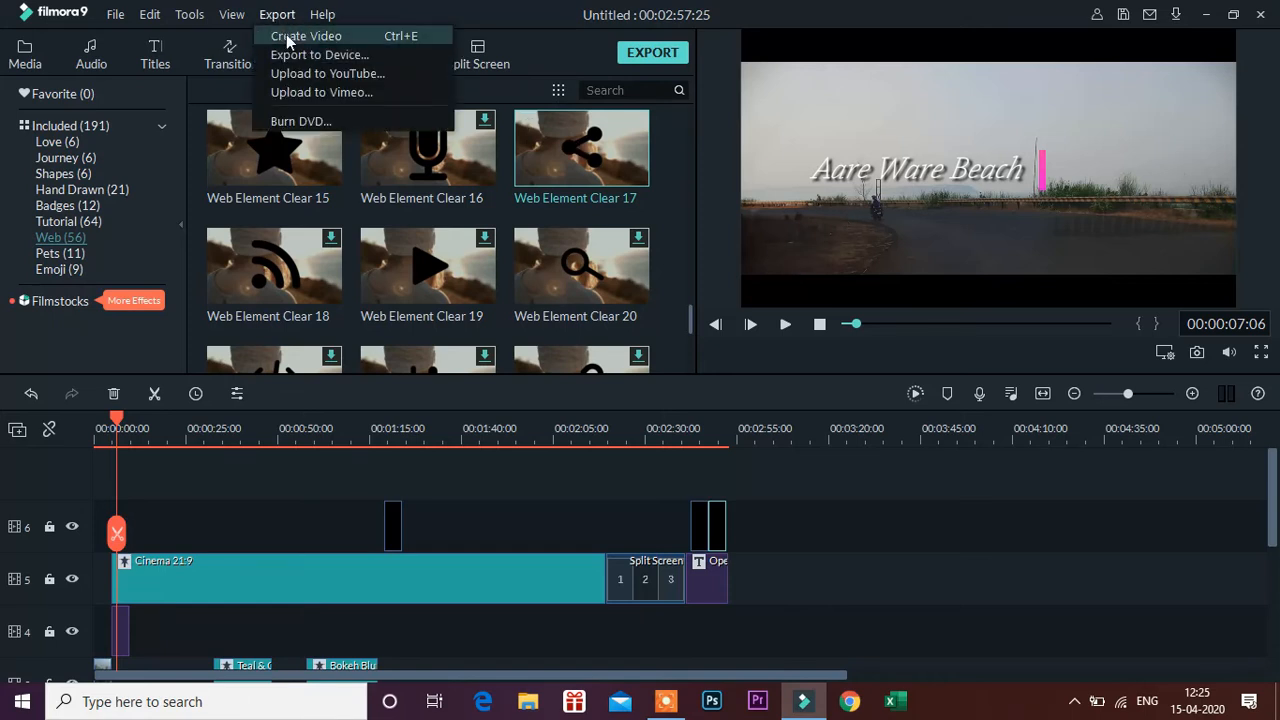
left_click(287, 36)
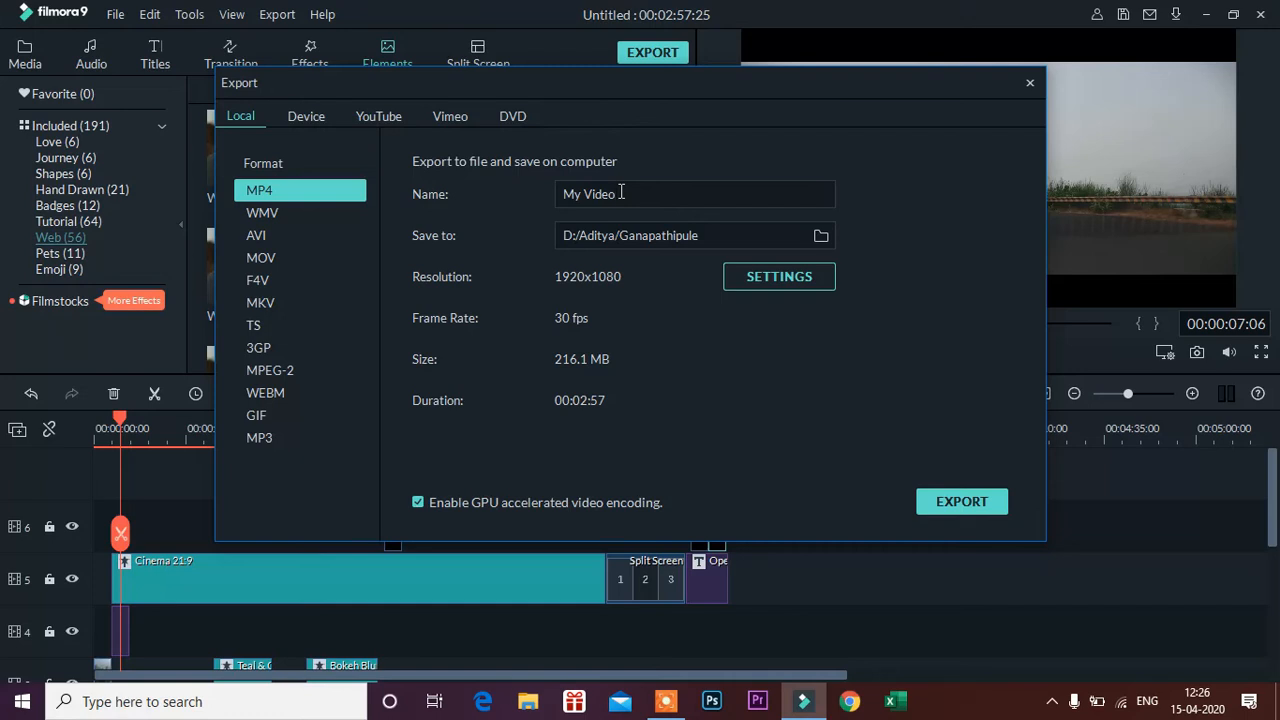
left_click_drag(621, 192, 504, 186)
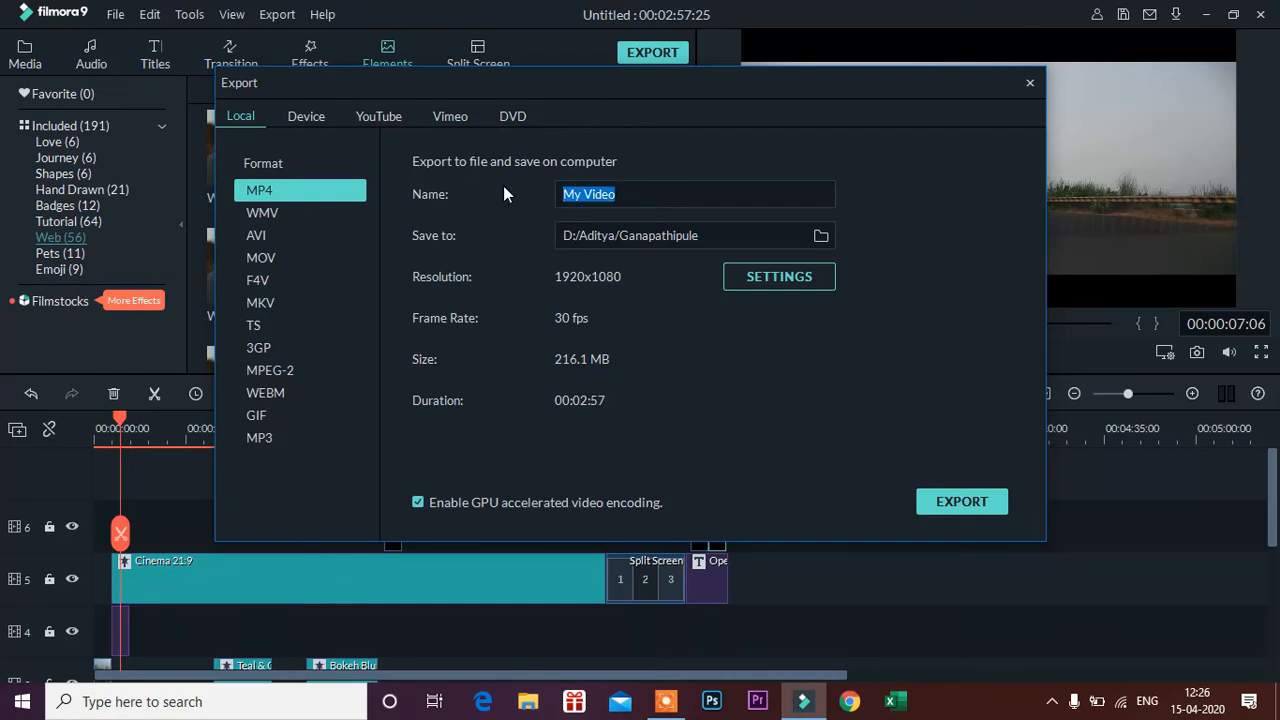
type("Aare Ware")
Set the export's video encoder to H.264 and its resolution to 1920x1080
left_click(748, 282)
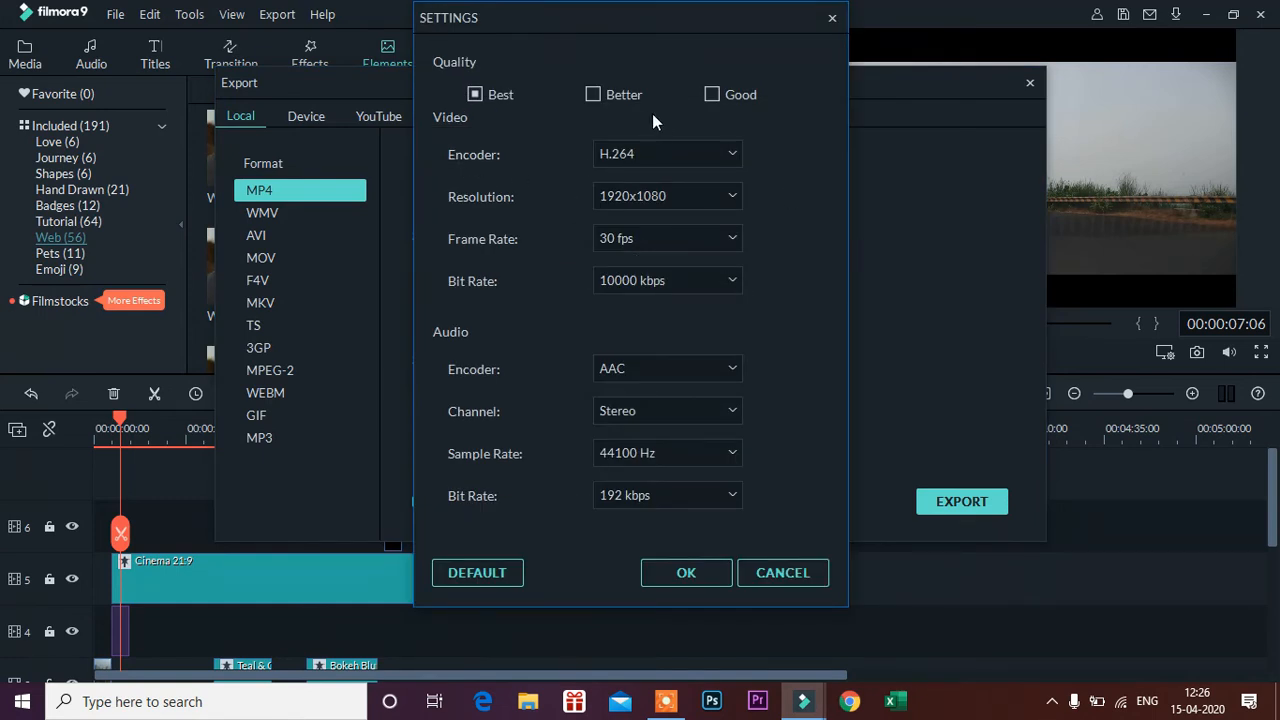
left_click(633, 160)
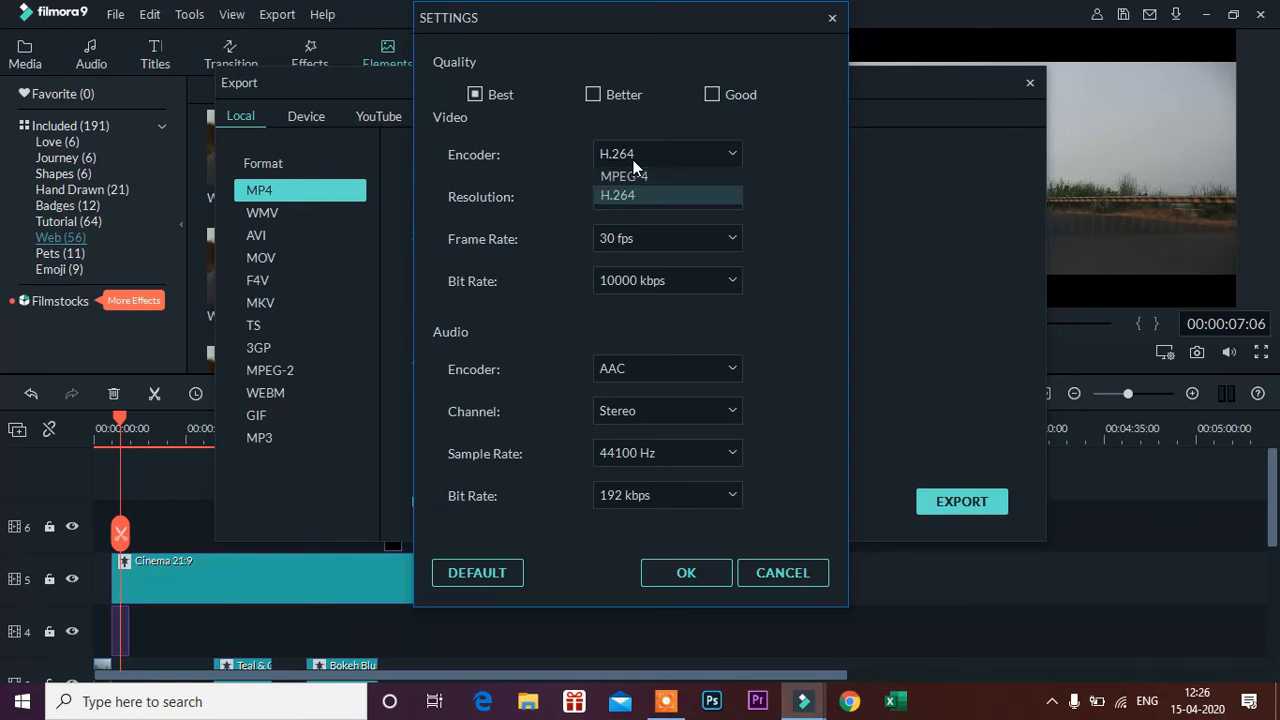
left_click(620, 195)
left_click(632, 202)
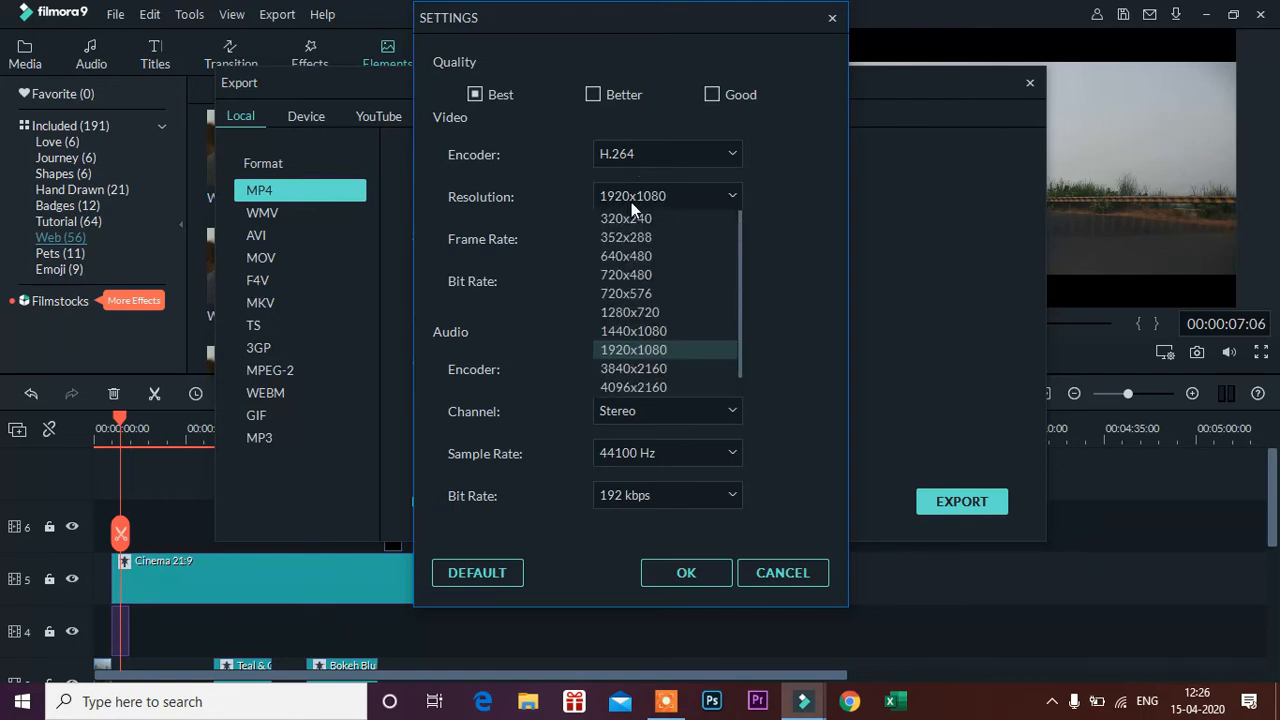
left_click(683, 349)
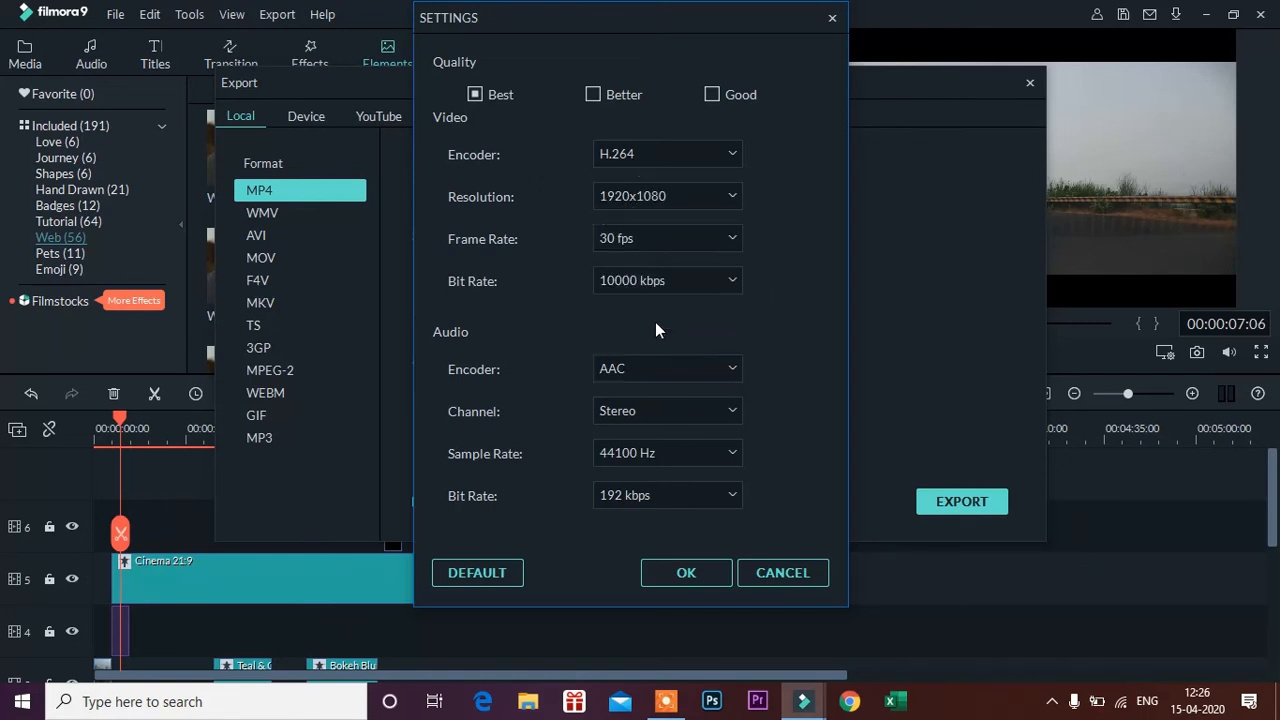
left_click(634, 193)
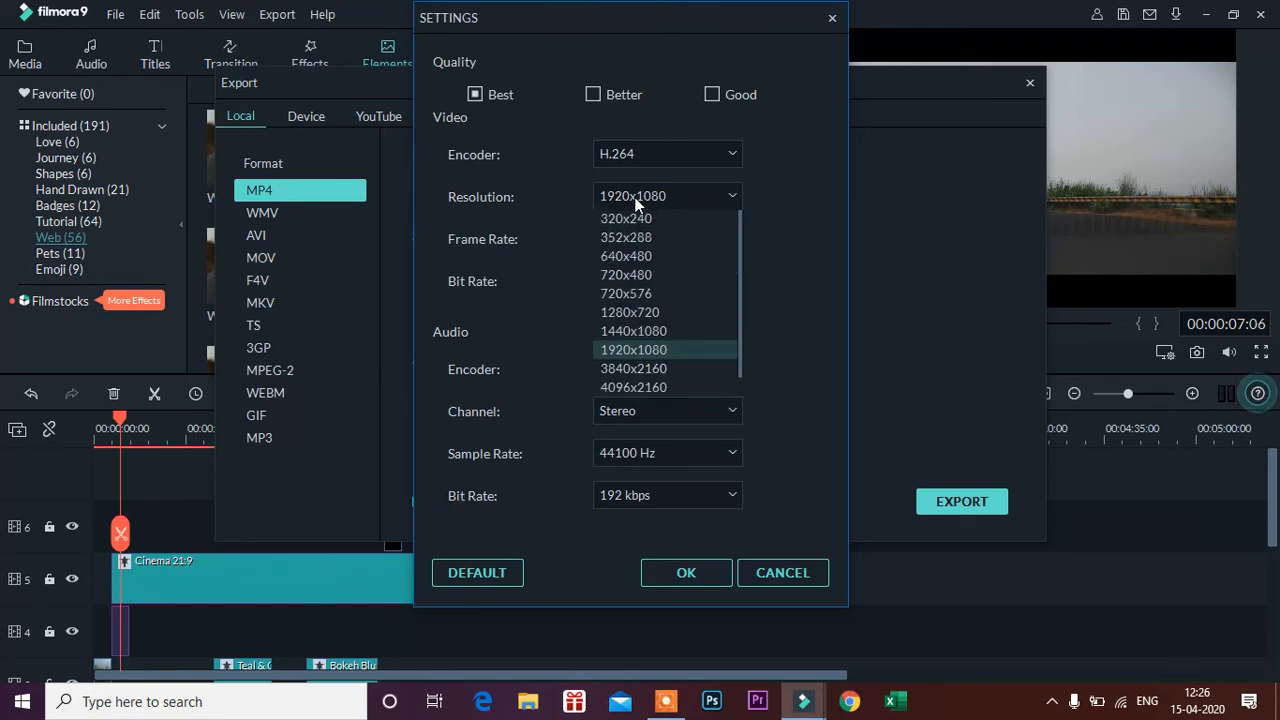
left_click(676, 352)
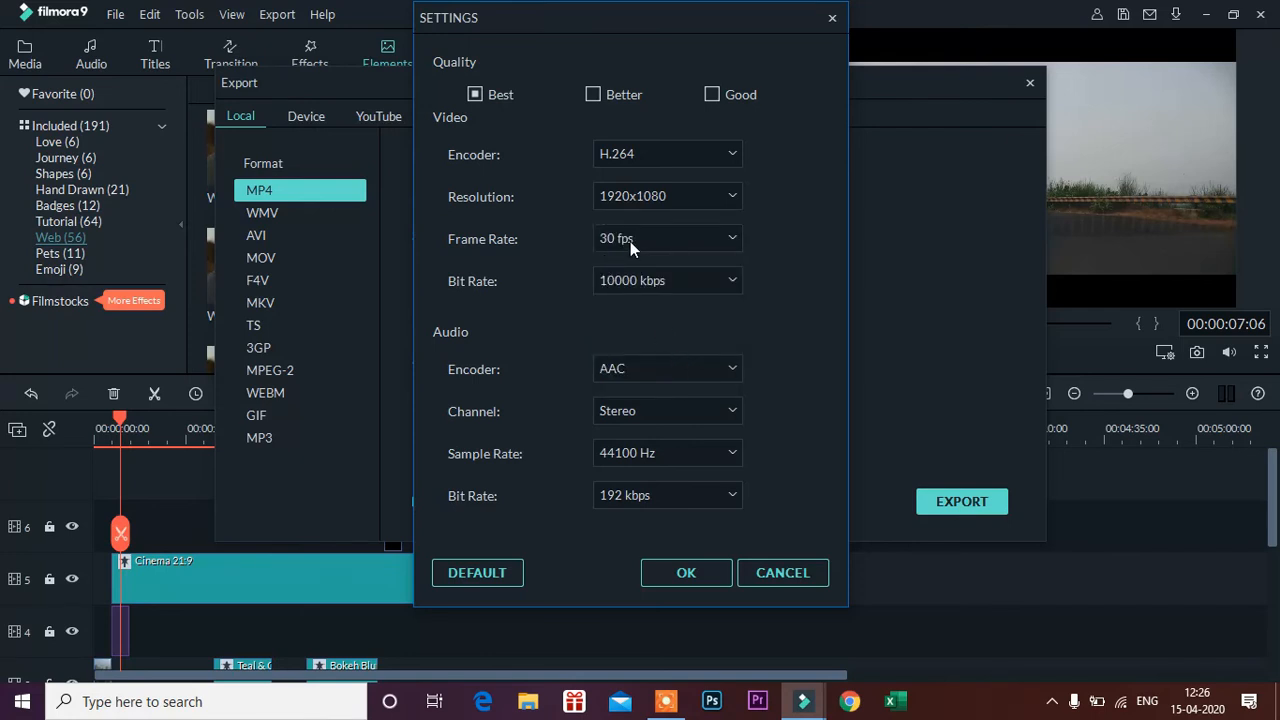
Choose a 30 fps frame rate and 10000 kbps video bit rate, accept the settings and start the export
left_click(630, 241)
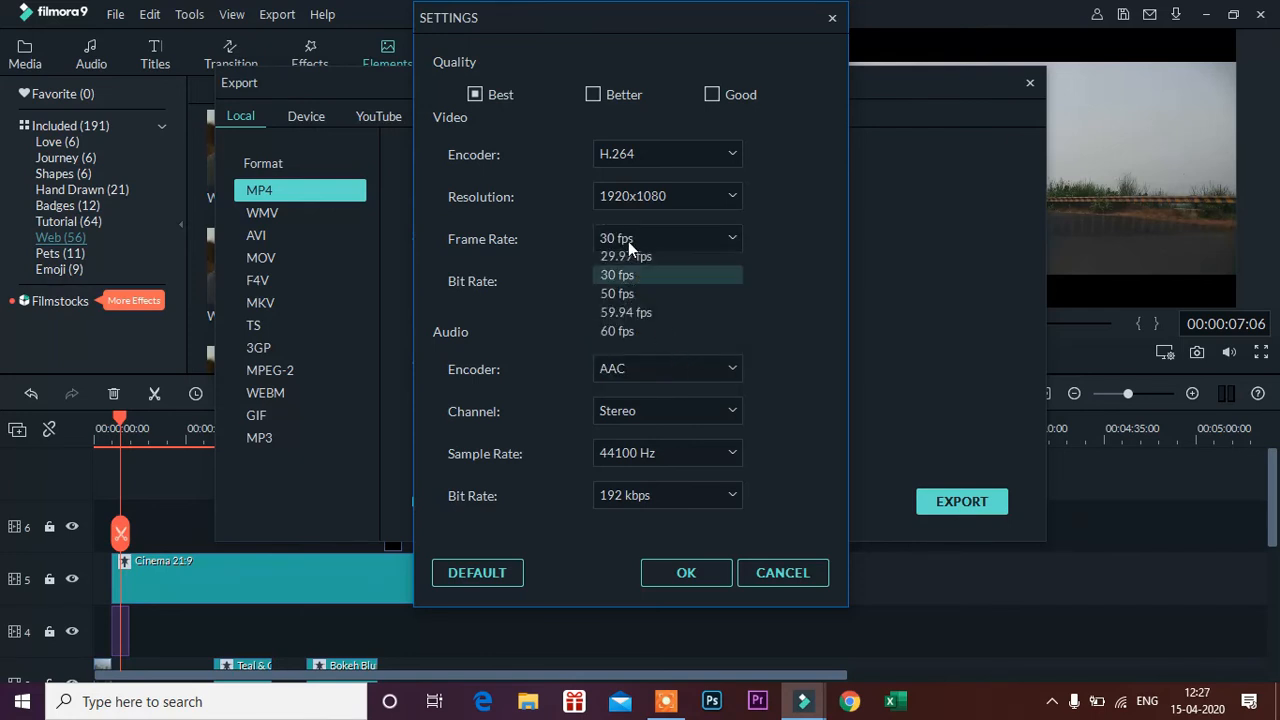
left_click(635, 354)
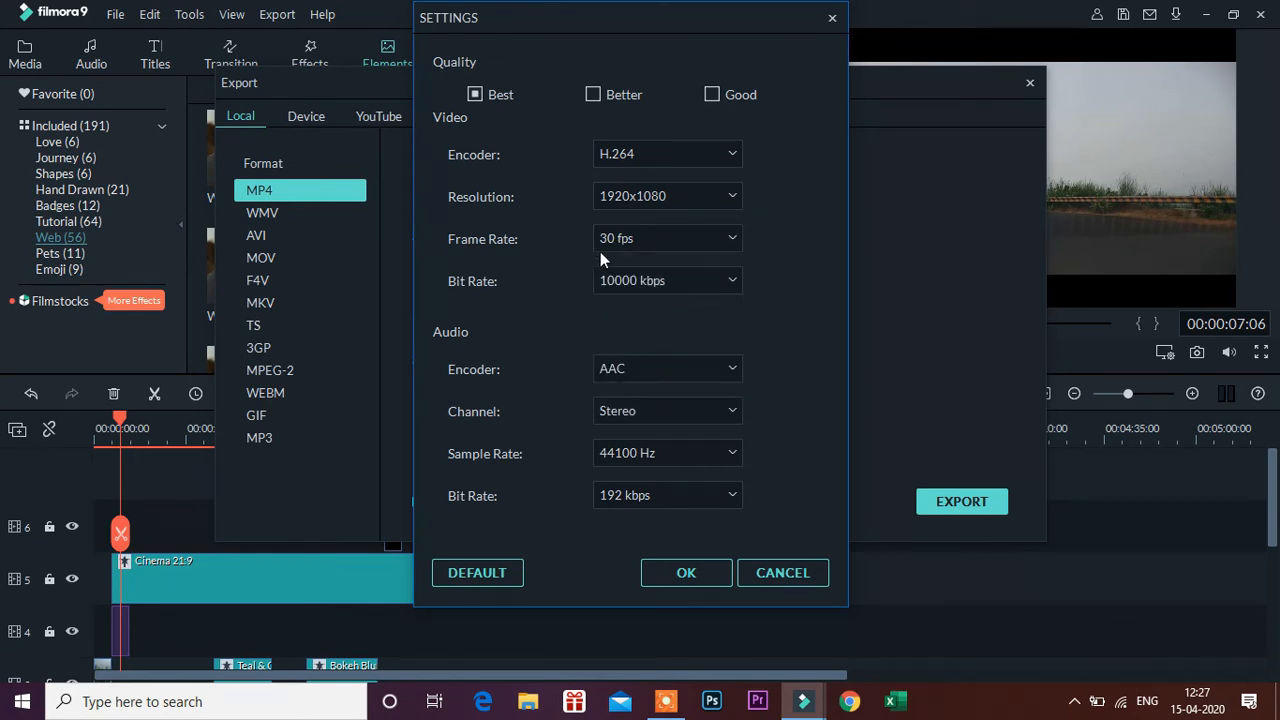
left_click(680, 282)
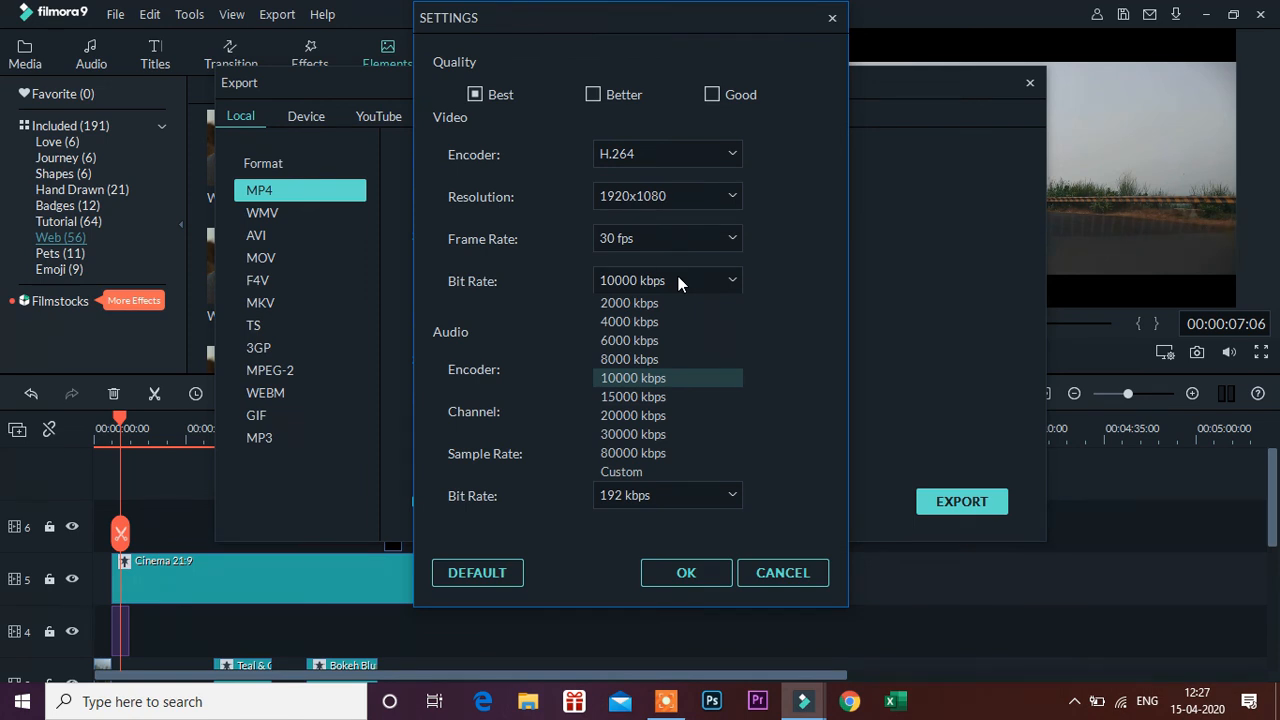
left_click(659, 378)
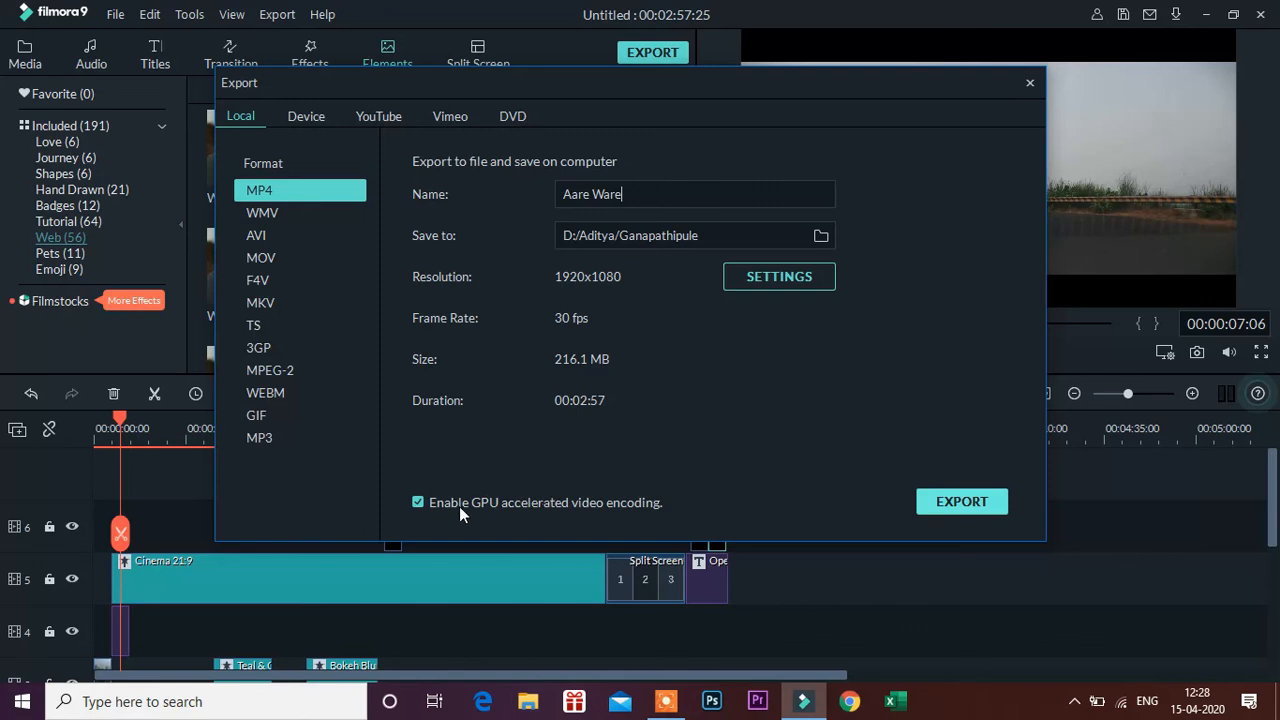
key("Return")
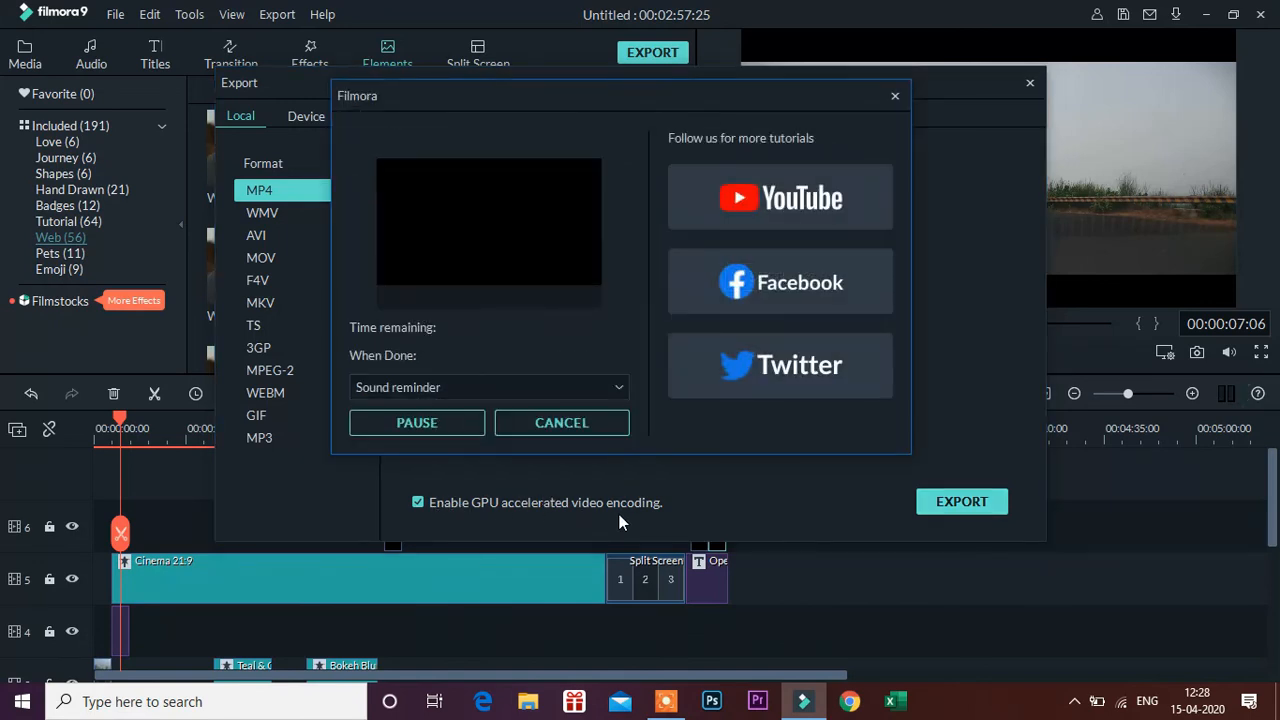